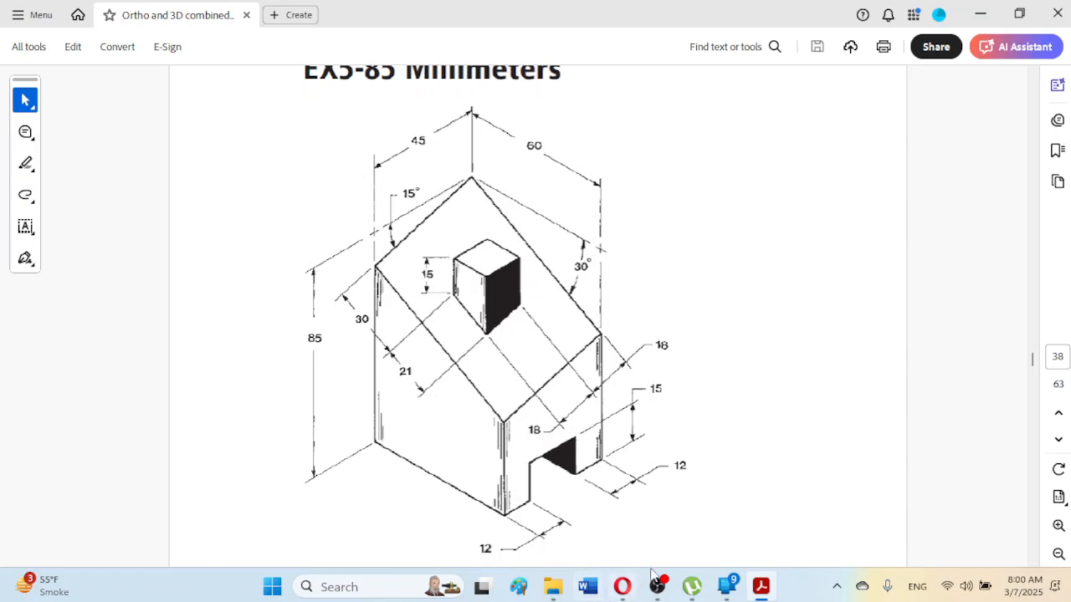
Step: Launch Creo Parametric from the desktop, decline the getting-started content and maximize its window
mouse_move(656, 587)
left_click(759, 586)
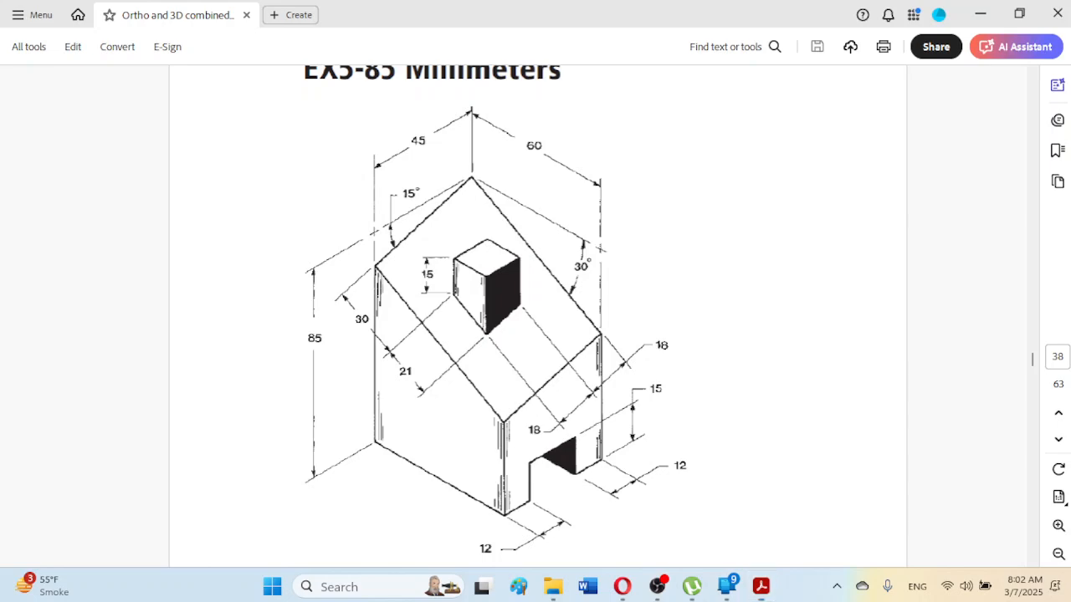
double_click(265, 339)
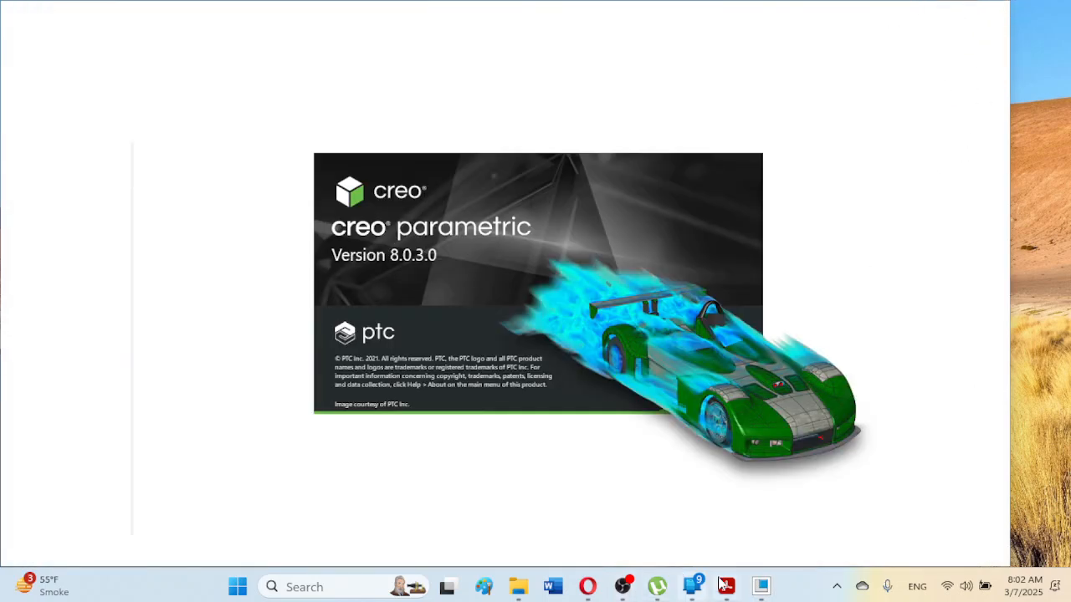
left_click(724, 586)
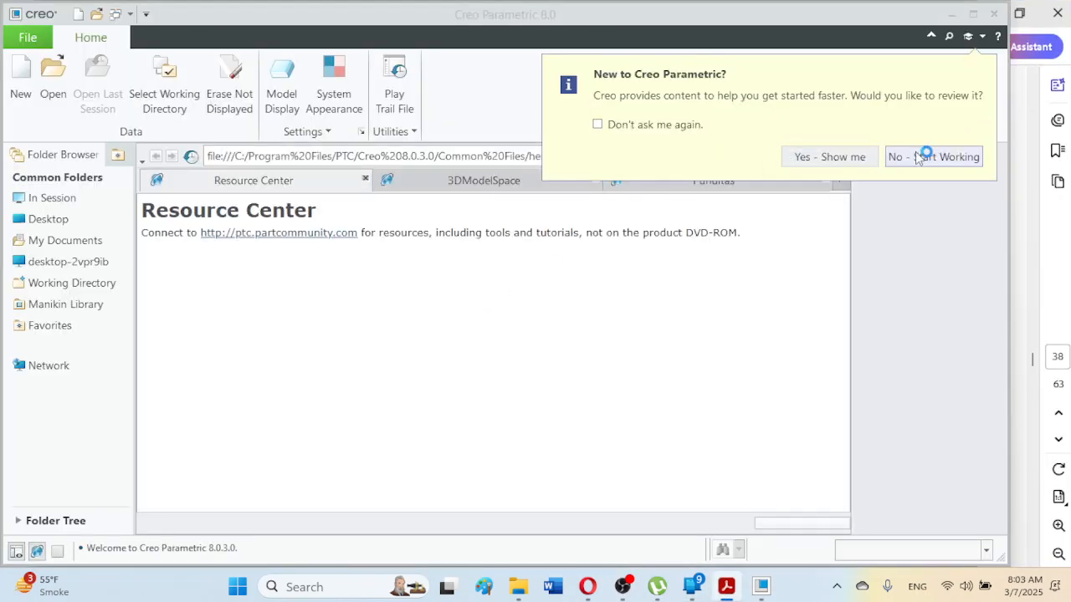
left_click(913, 157)
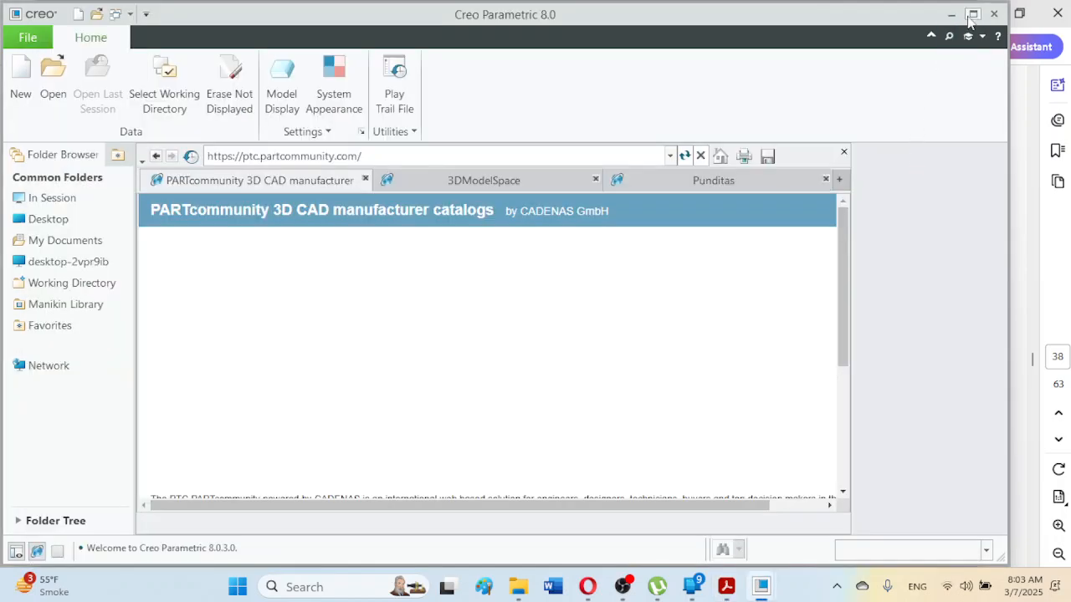
left_click(972, 15)
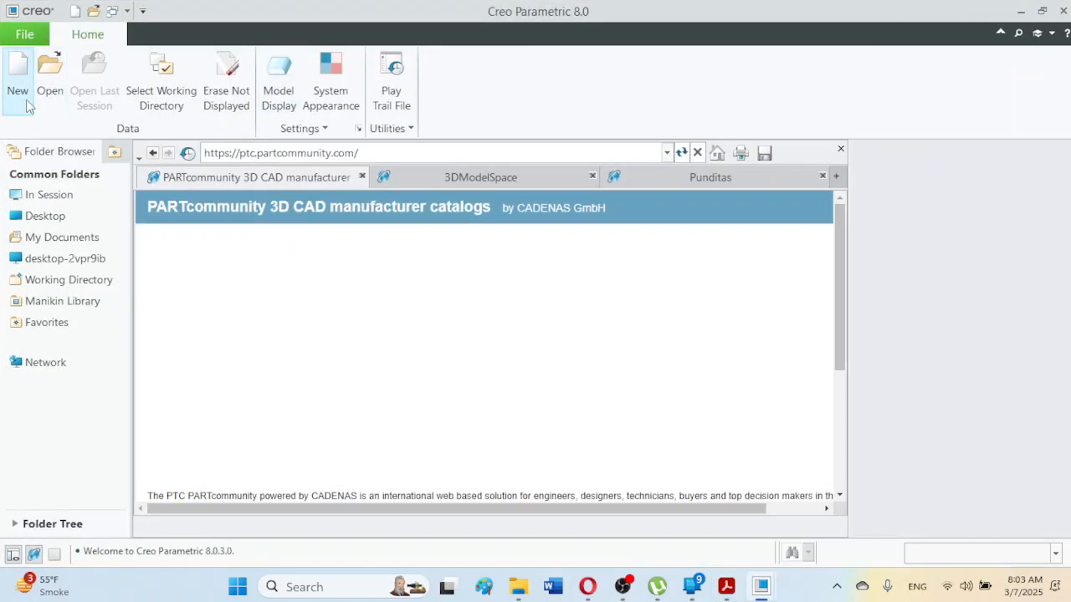
Step: Create a new solid part named page38reg301 using the default template
left_click(26, 100)
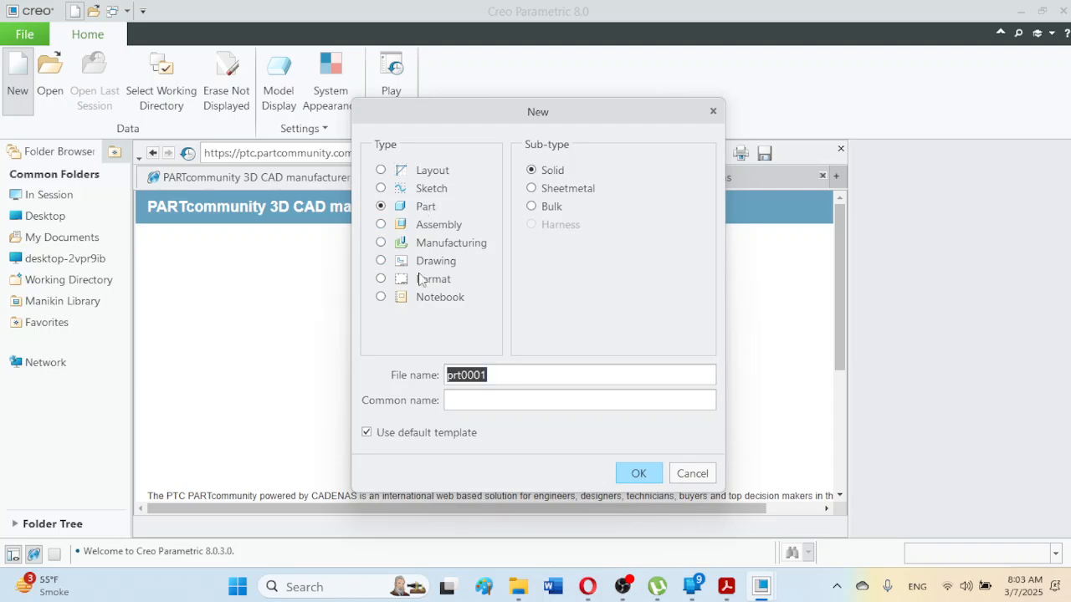
type("page38")
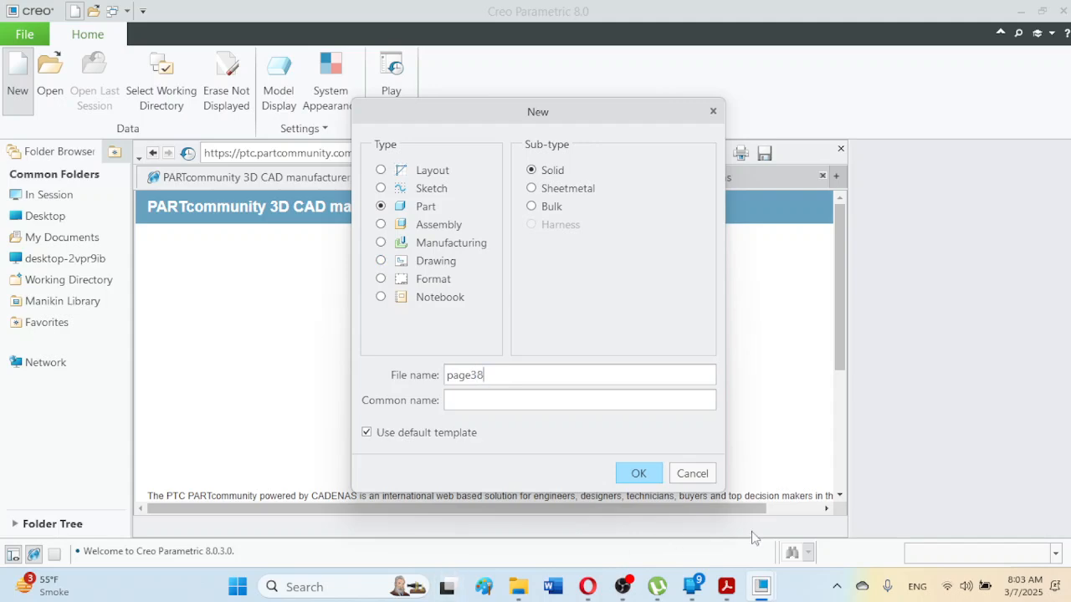
left_click(726, 586)
left_click(727, 588)
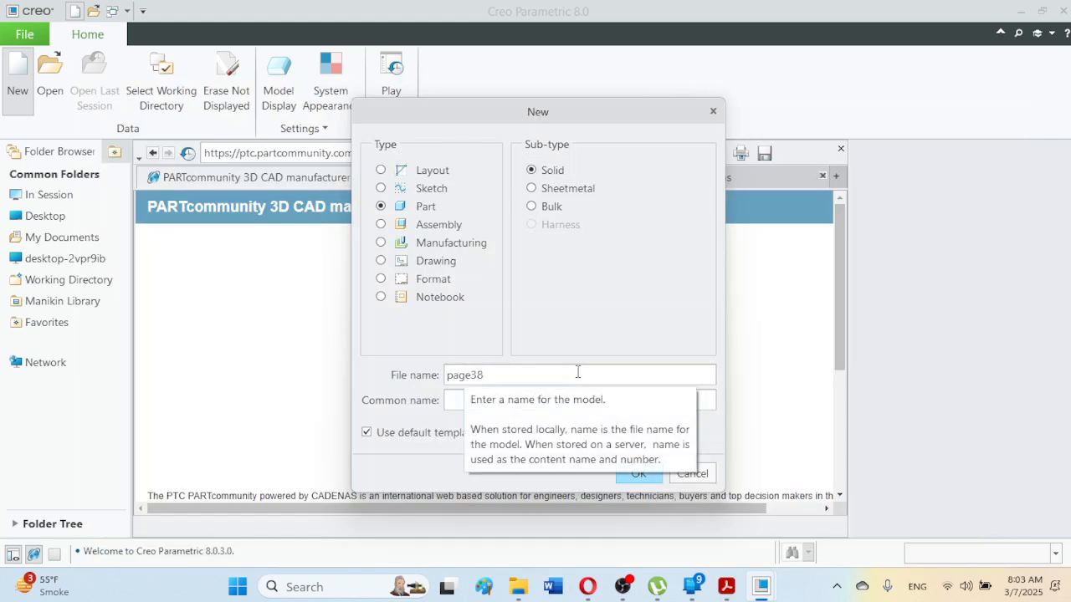
type("301")
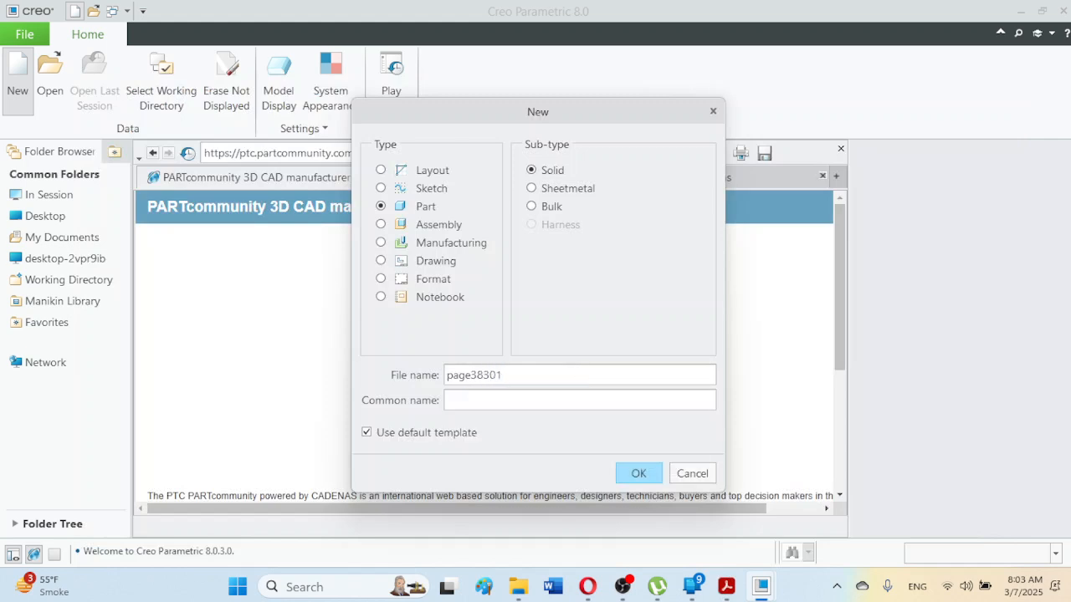
key("BackSpace")
key("BackSpace")
key("BackSpace")
type("reg301")
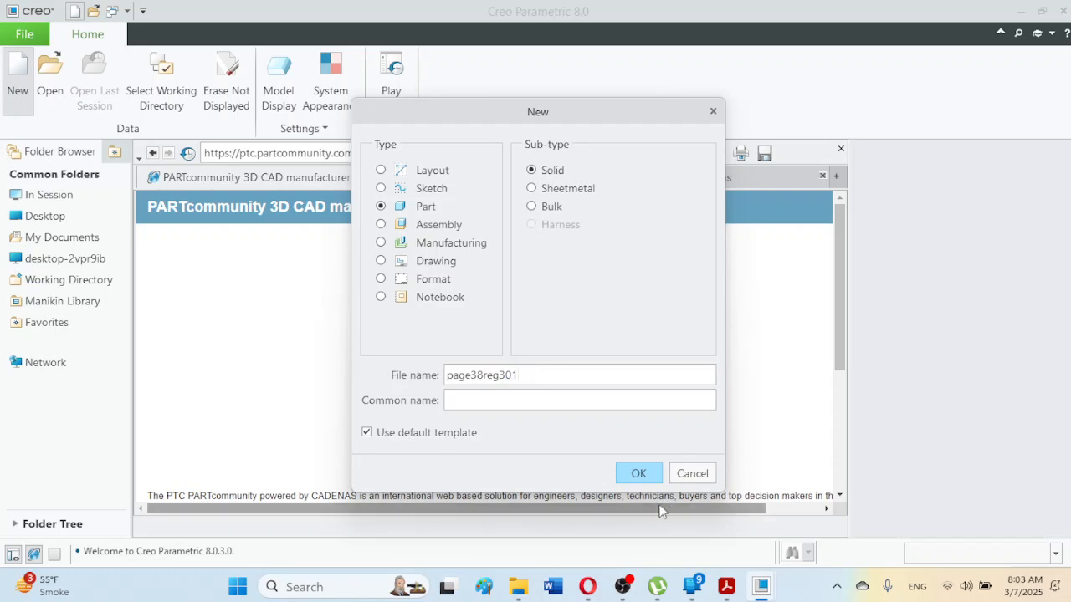
left_click(637, 475)
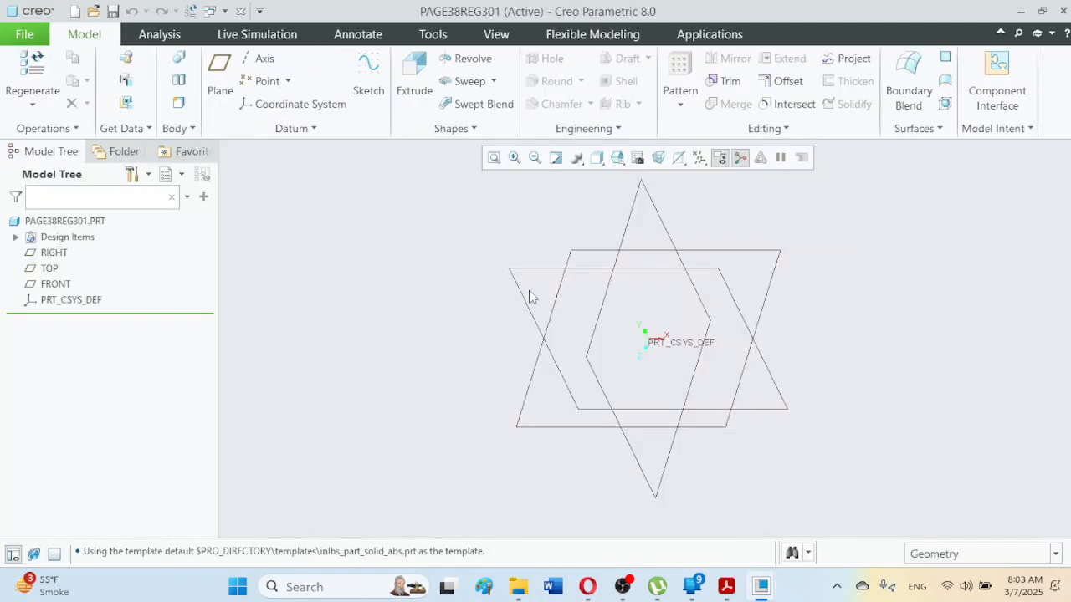
Step: Save the part into a new folder named reg301 on the desktop
left_click(23, 35)
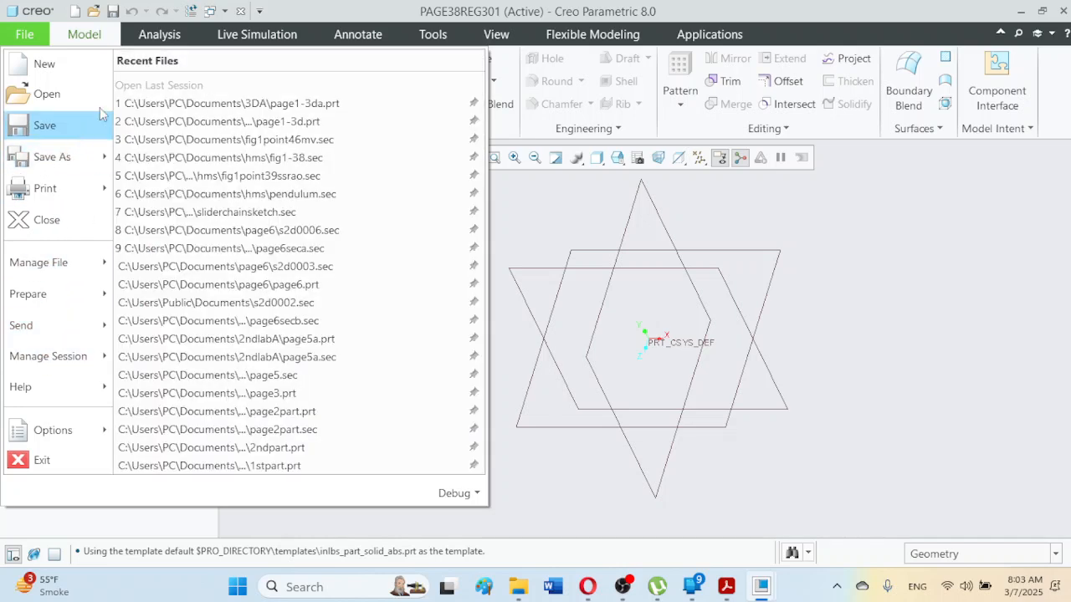
left_click(71, 127)
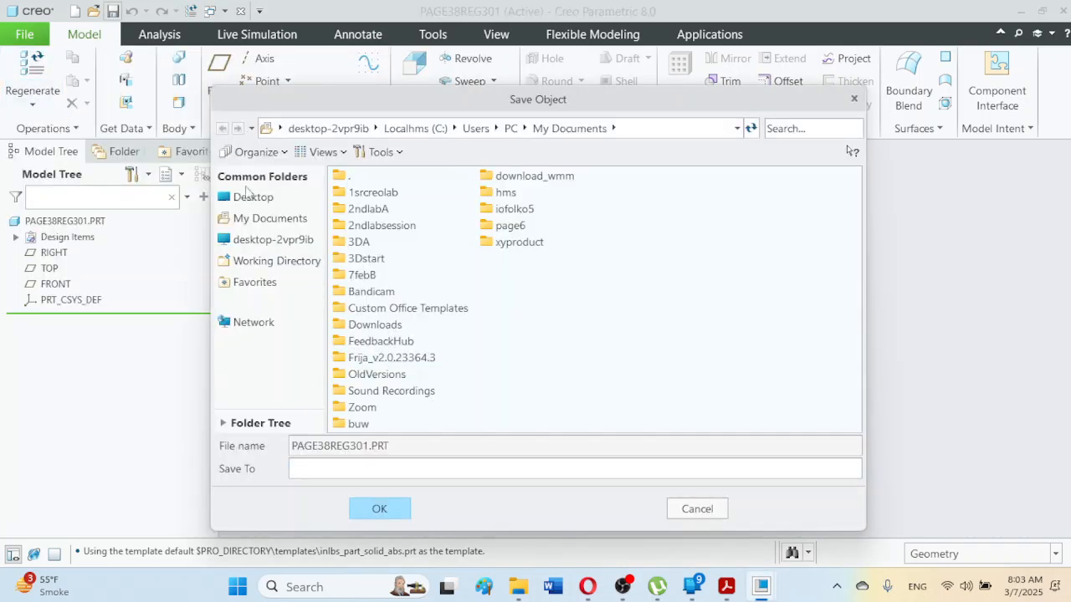
left_click(269, 197)
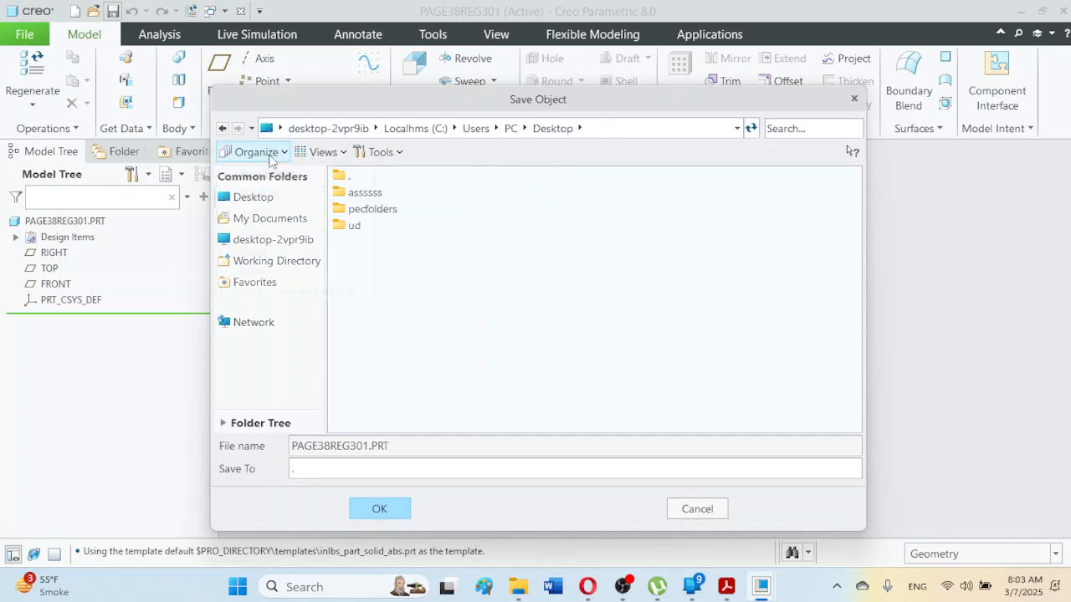
left_click(269, 154)
left_click(267, 176)
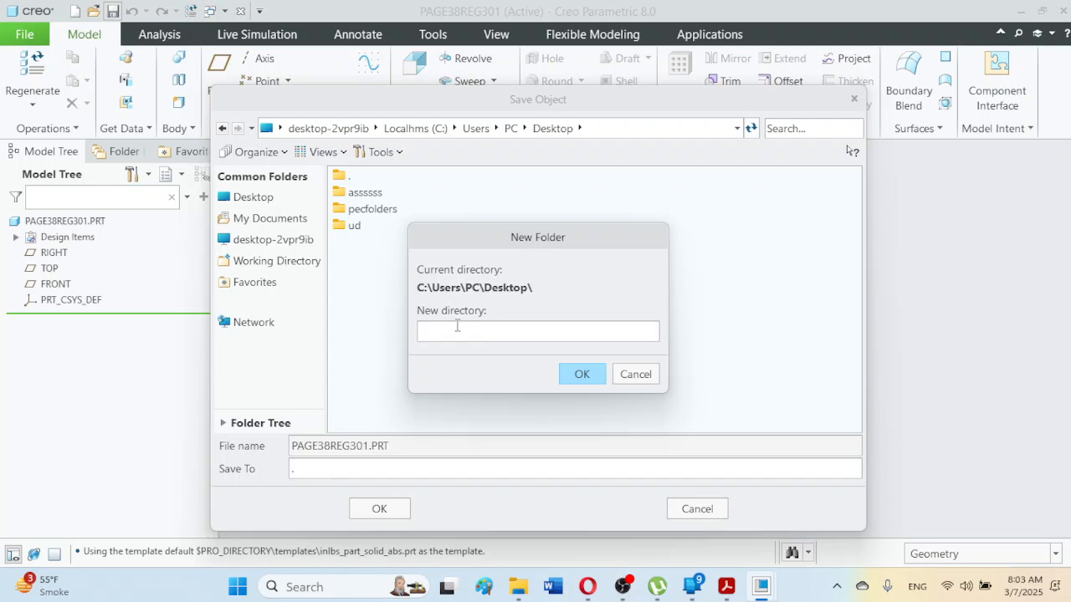
type("reg301")
left_click(582, 375)
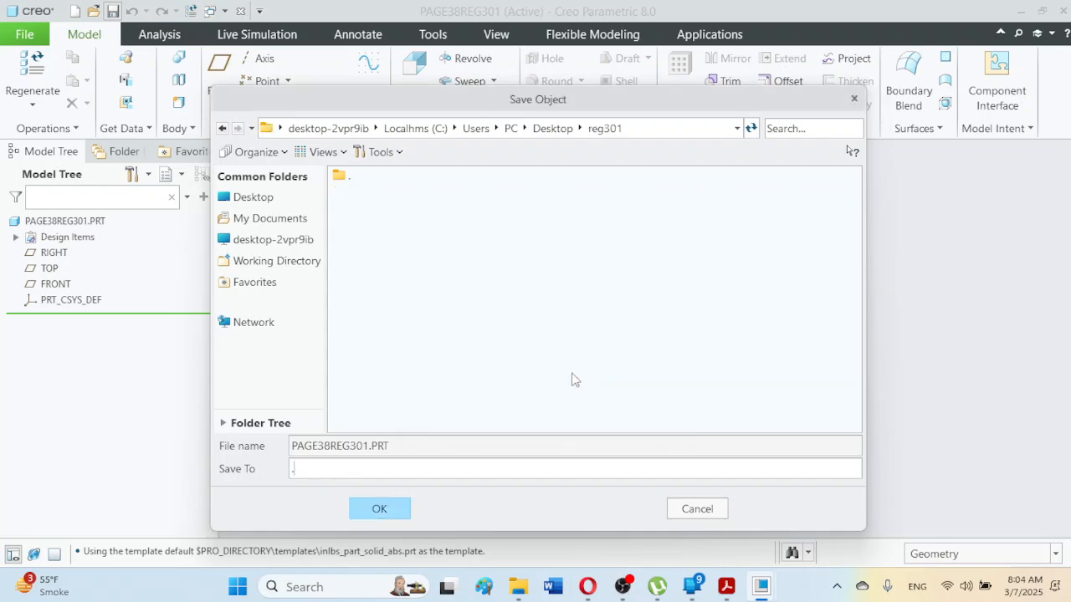
left_click(380, 509)
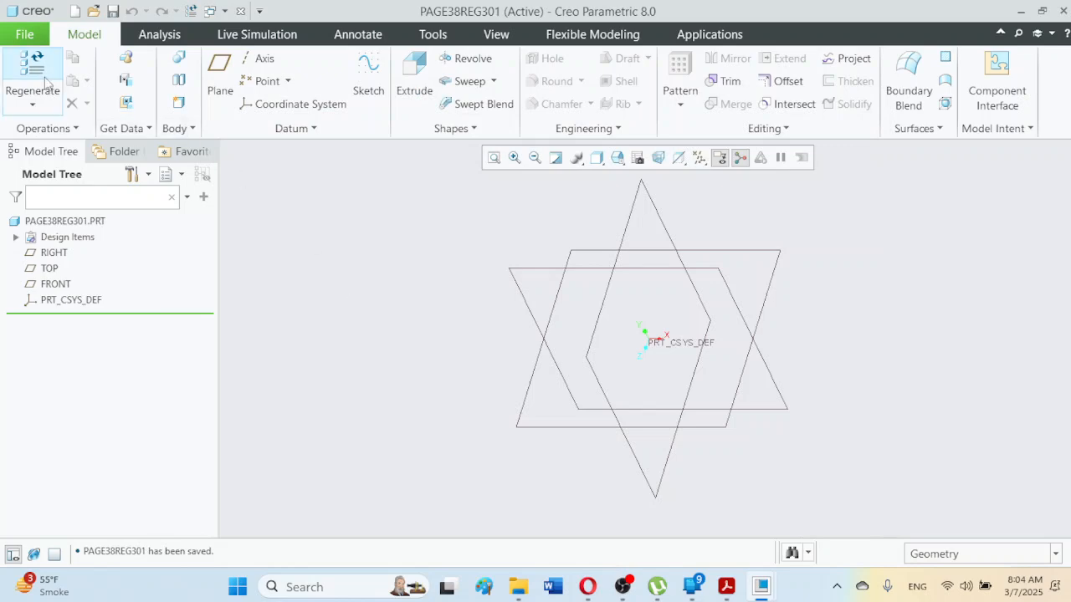
Step: Set the default model orientation to Isometric for the current session, without saving it to a configuration file
left_click(24, 35)
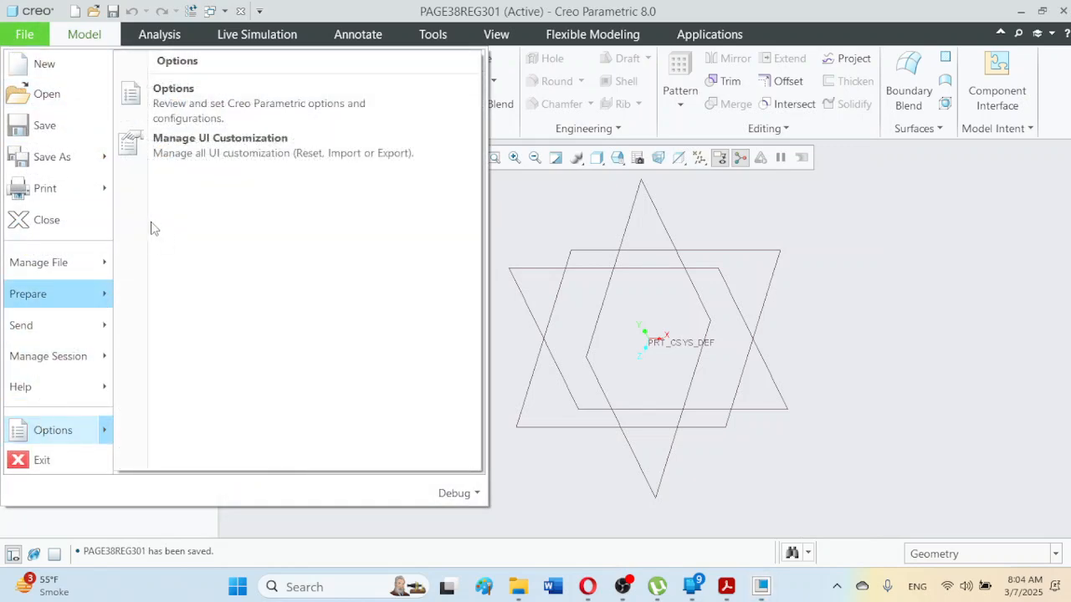
left_click(46, 435)
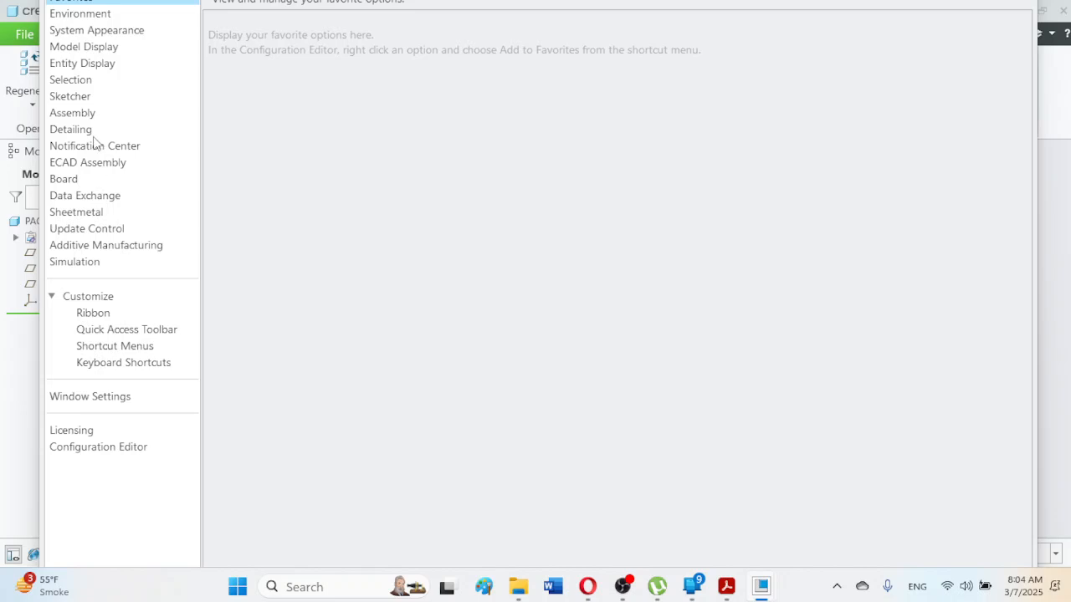
left_click(70, 96)
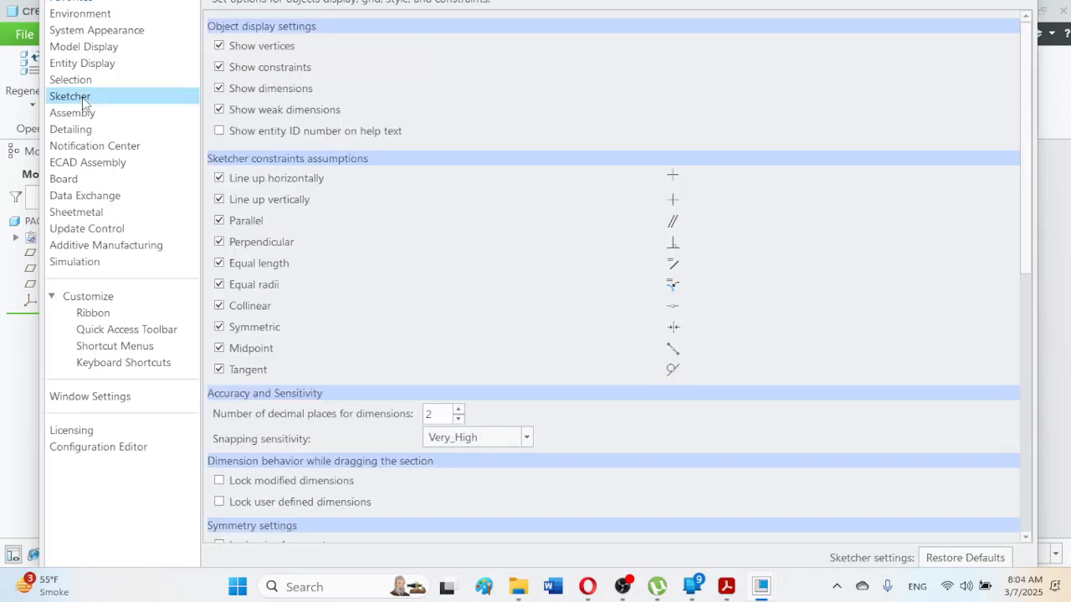
left_click(92, 64)
left_click(106, 47)
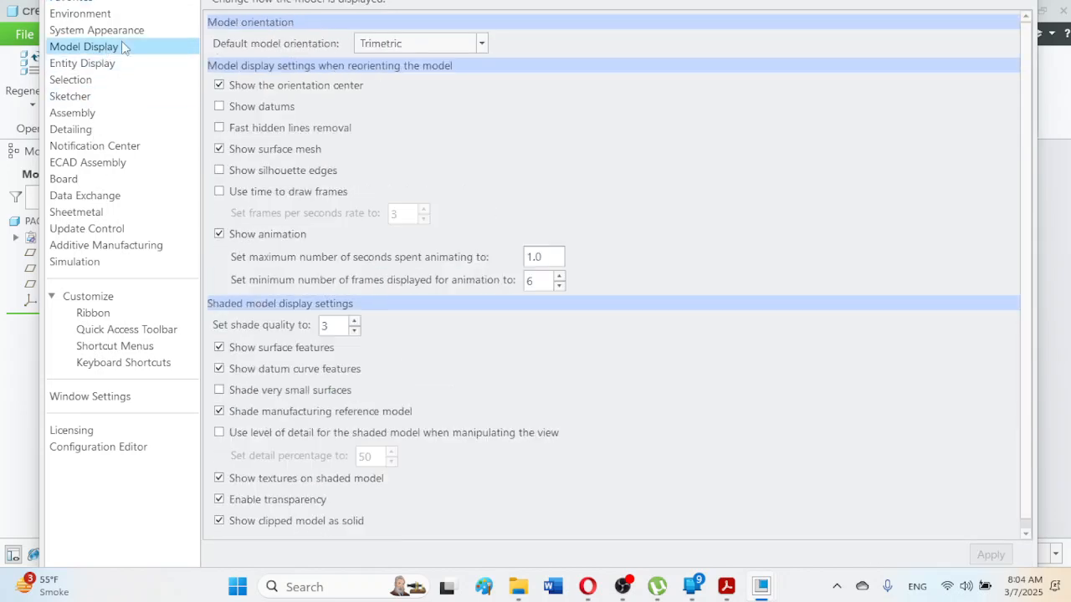
left_click(359, 51)
left_click(382, 63)
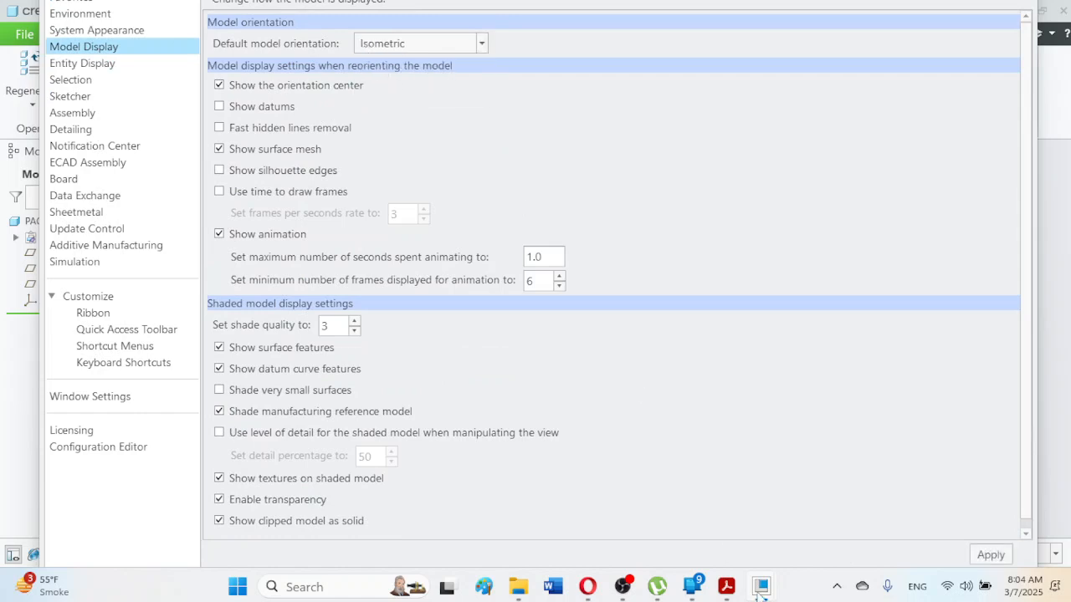
left_click(990, 554)
key("Tab")
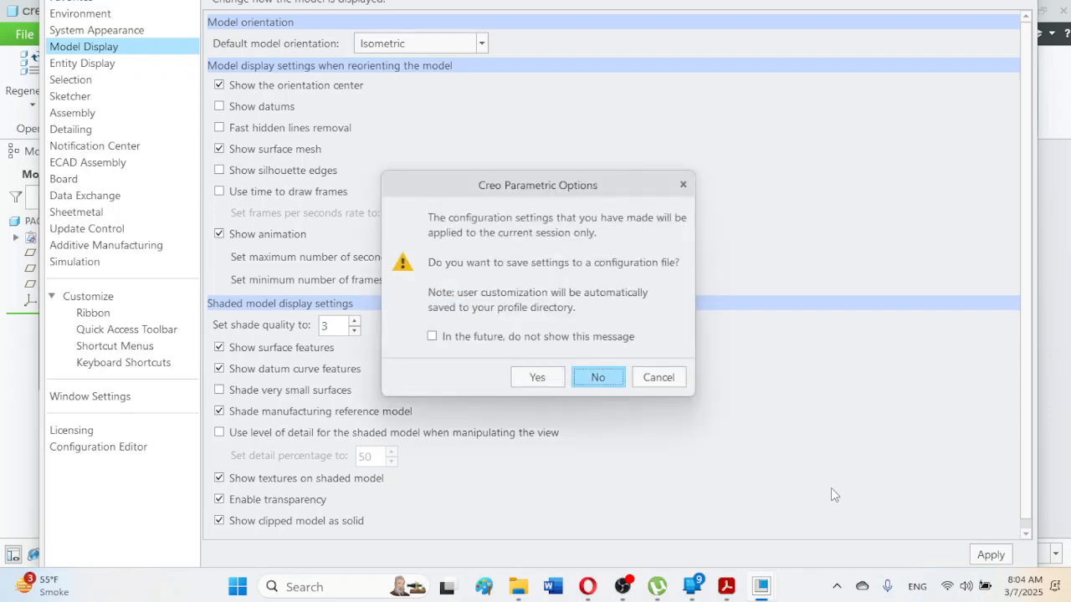
key("Return")
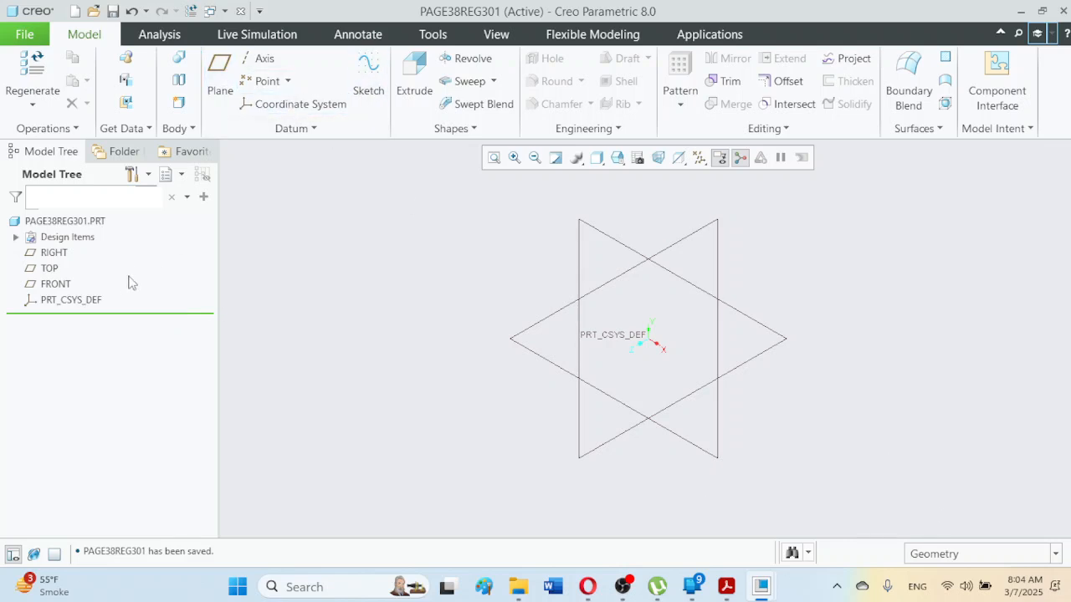
Step: Start a sketch on the RIGHT plane, draw a short line from the origin along the horizontal reference and activate the Dimension tool
left_click(47, 253)
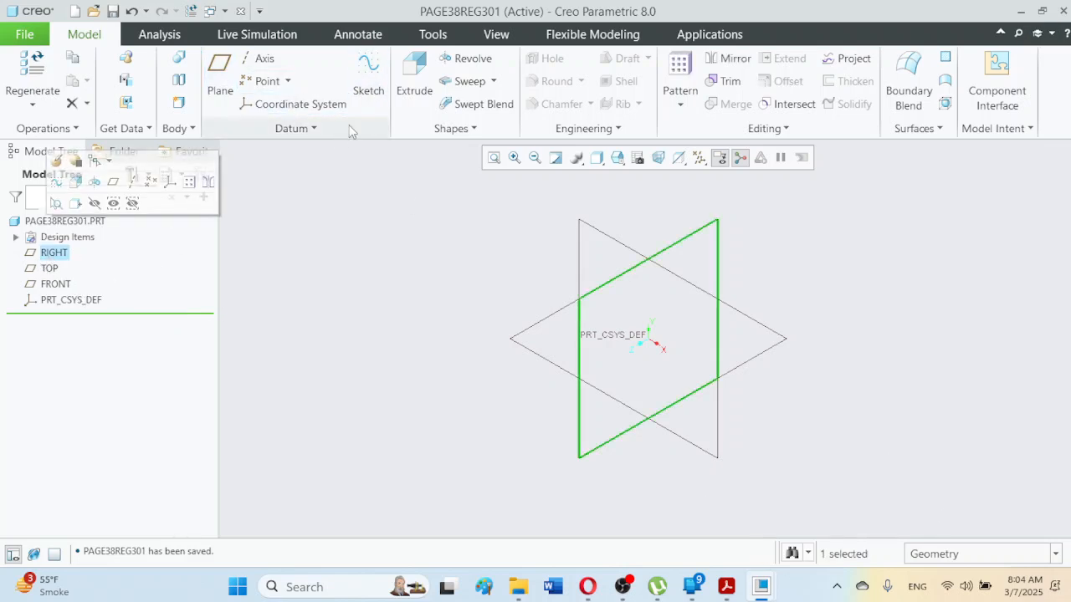
left_click(368, 77)
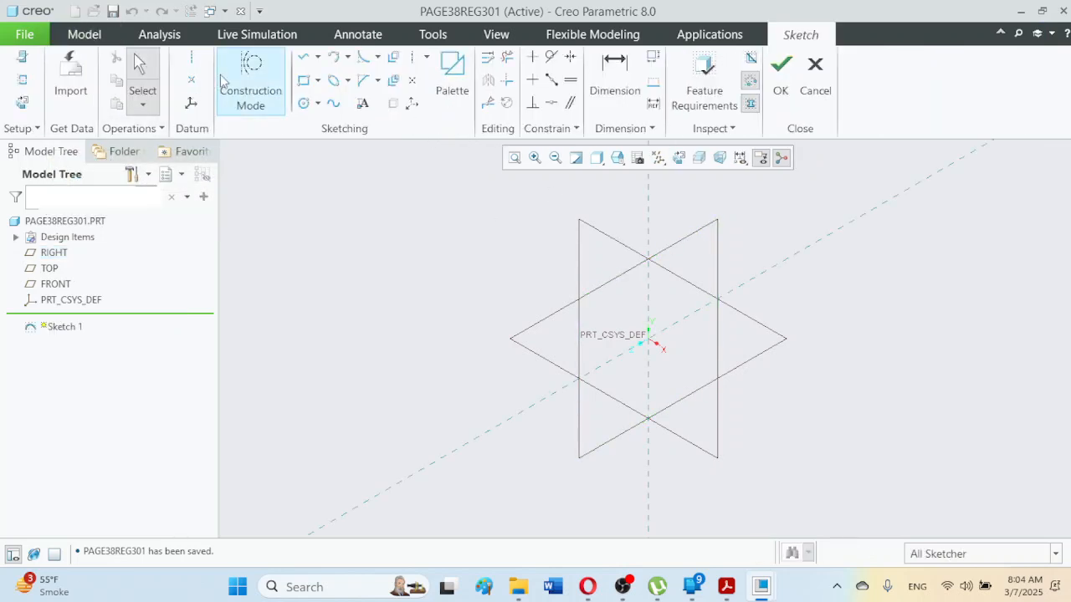
left_click(306, 60)
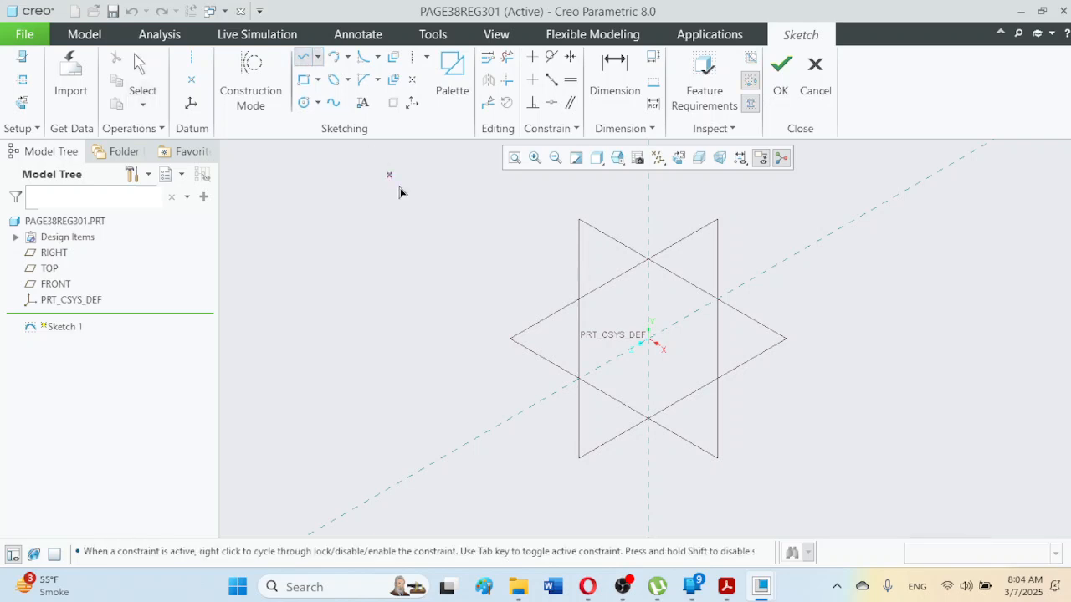
left_click(726, 589)
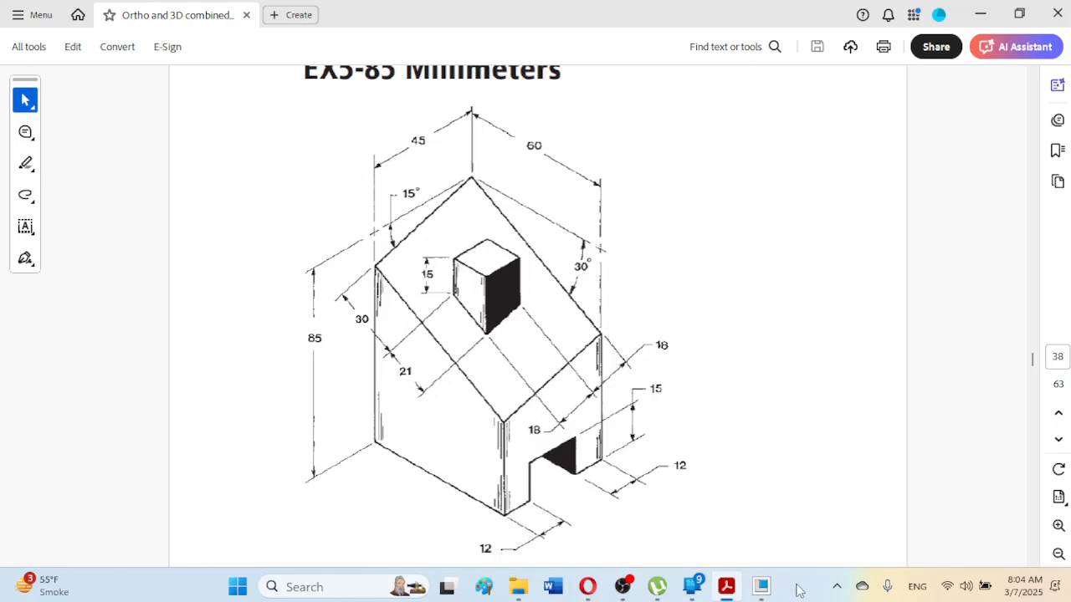
left_click(761, 587)
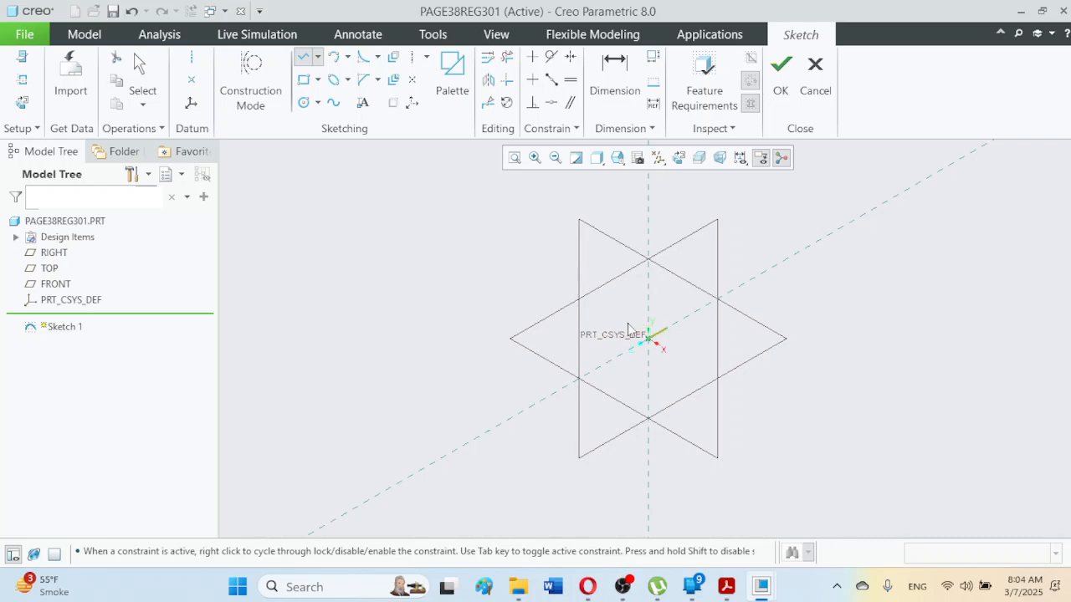
left_click(622, 107)
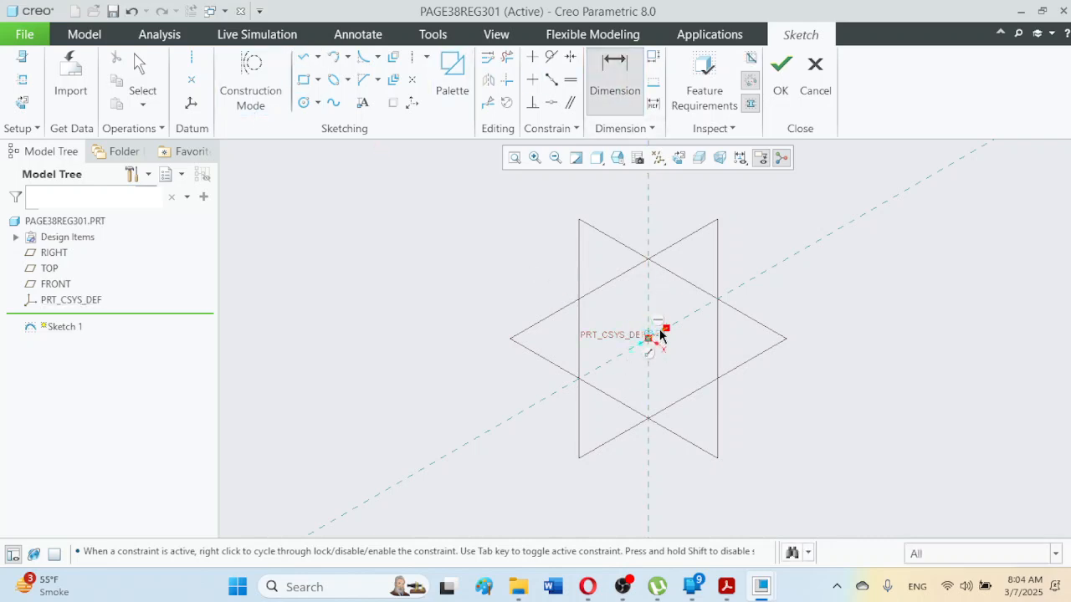
Step: Turn off weak dimension display and enable converting imported files' dimension units in the Sketcher options, for the current session only
left_click(18, 35)
left_click(50, 430)
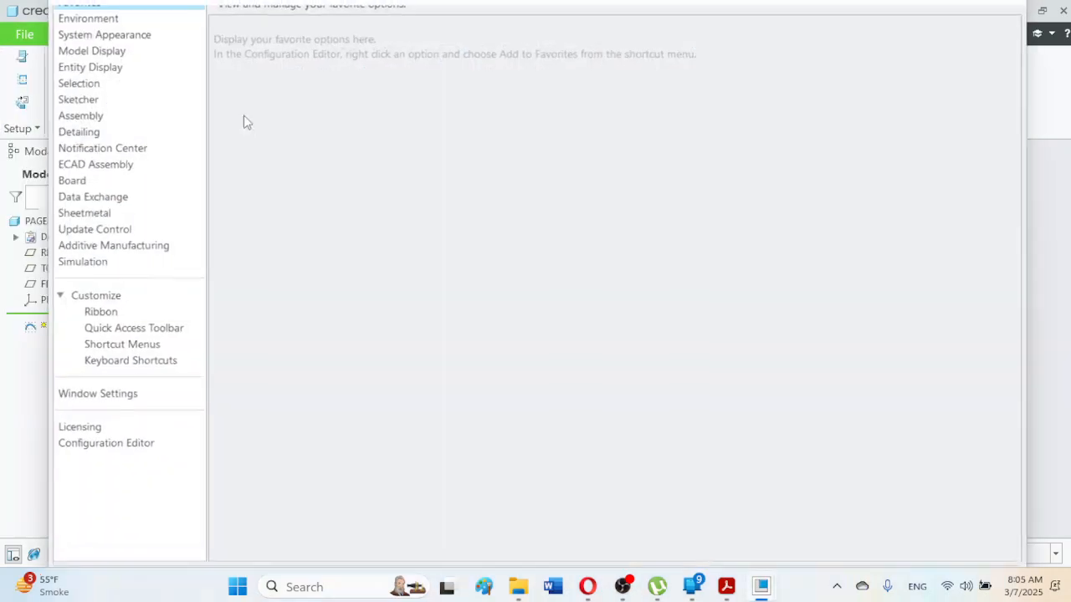
left_click(80, 97)
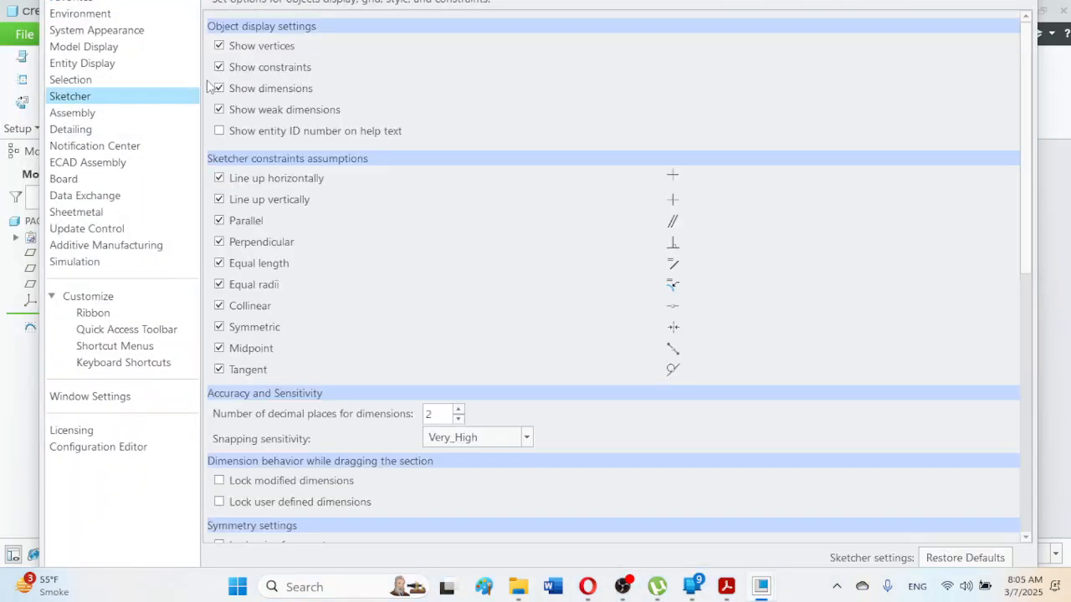
left_click(220, 109)
left_click_drag(1021, 259, 1025, 527)
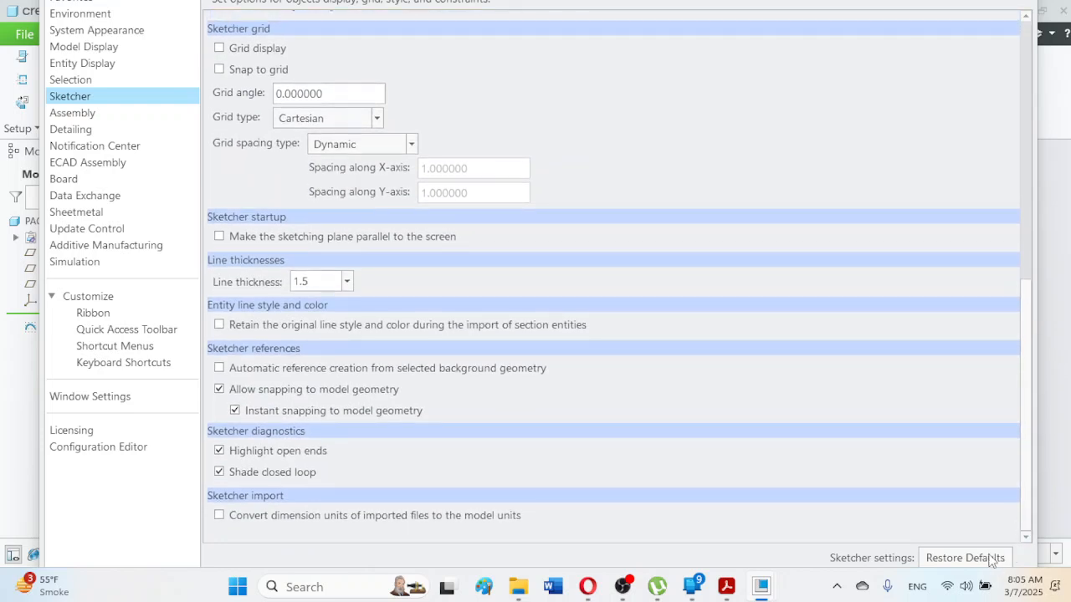
left_click(288, 516)
key("Tab")
key("Return")
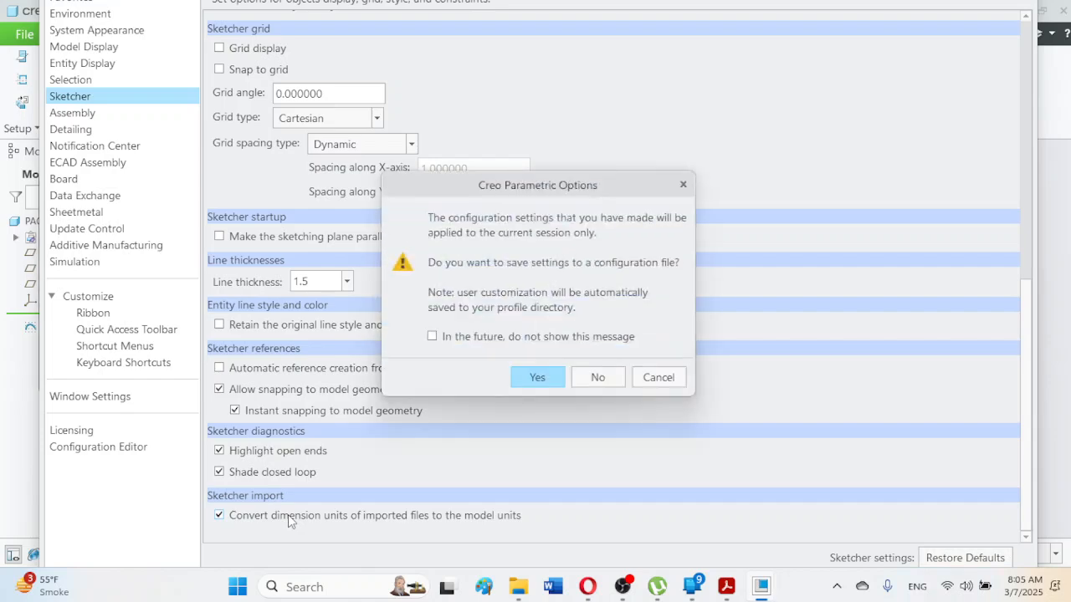
left_click(602, 384)
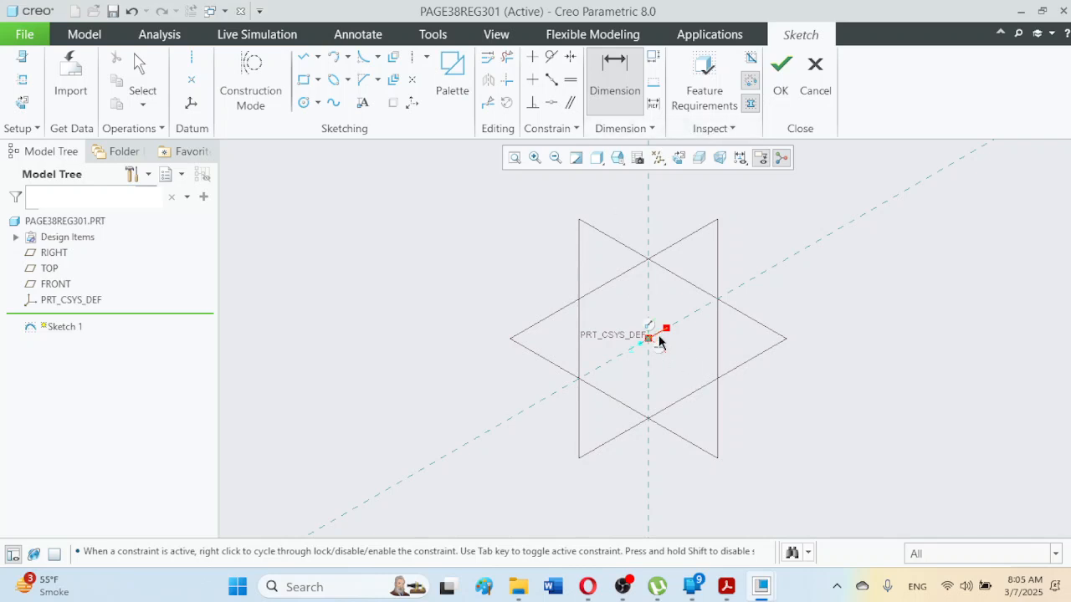
Step: Dimension the short line starting at the origin, setting its length to 12 mm according to the EX5-85 drawing
key("Tab")
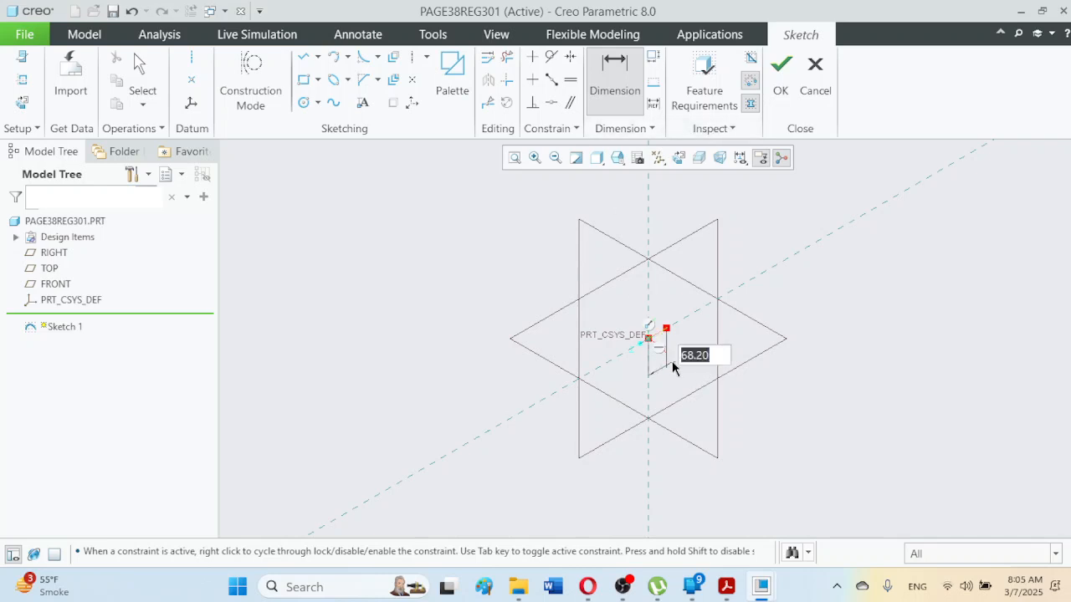
key("alt+Tab")
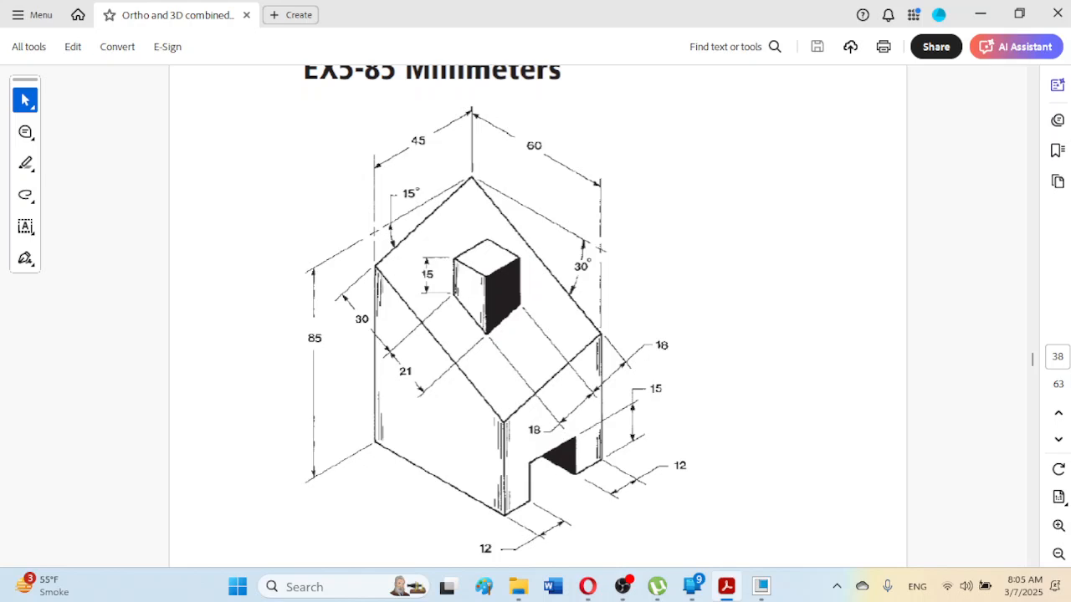
key("alt+Tab")
key("Tab")
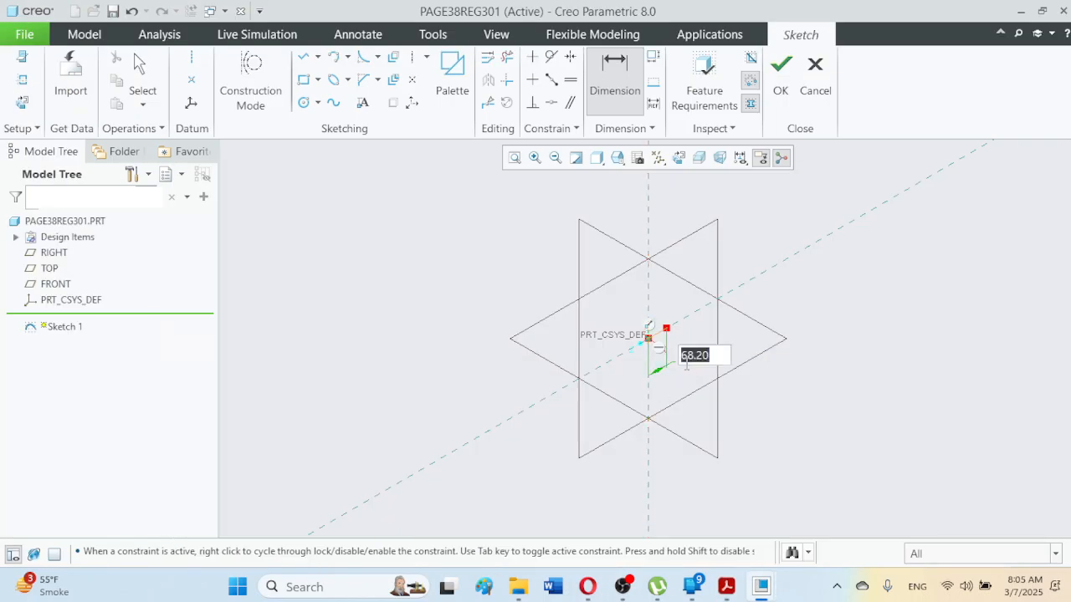
type("12")
key("Return")
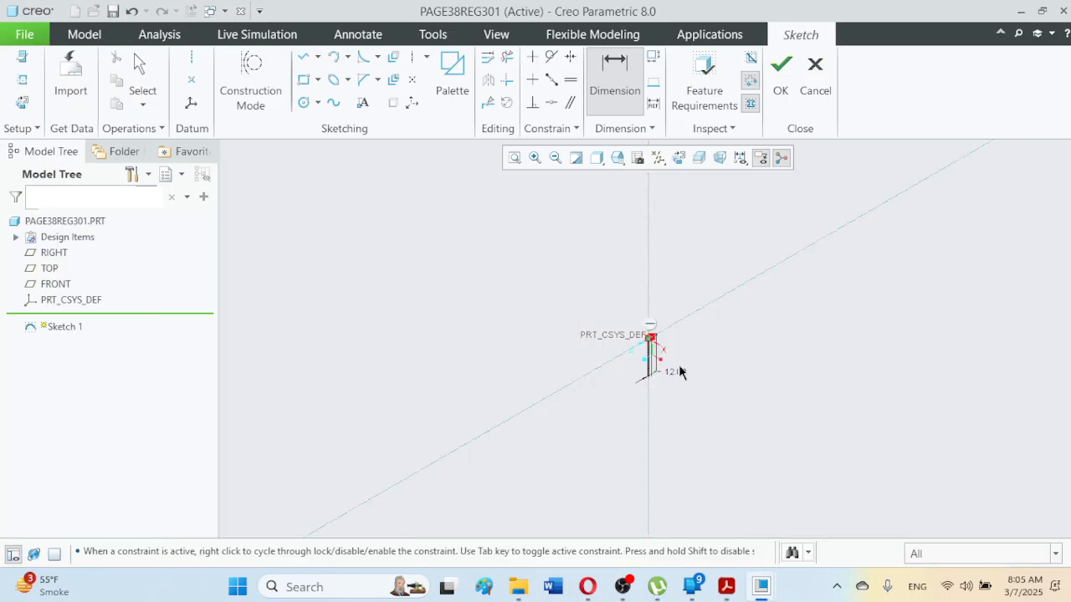
Step: Reposition the 12 mm dimension text close beneath its line and refit the sketch view
left_click(515, 157)
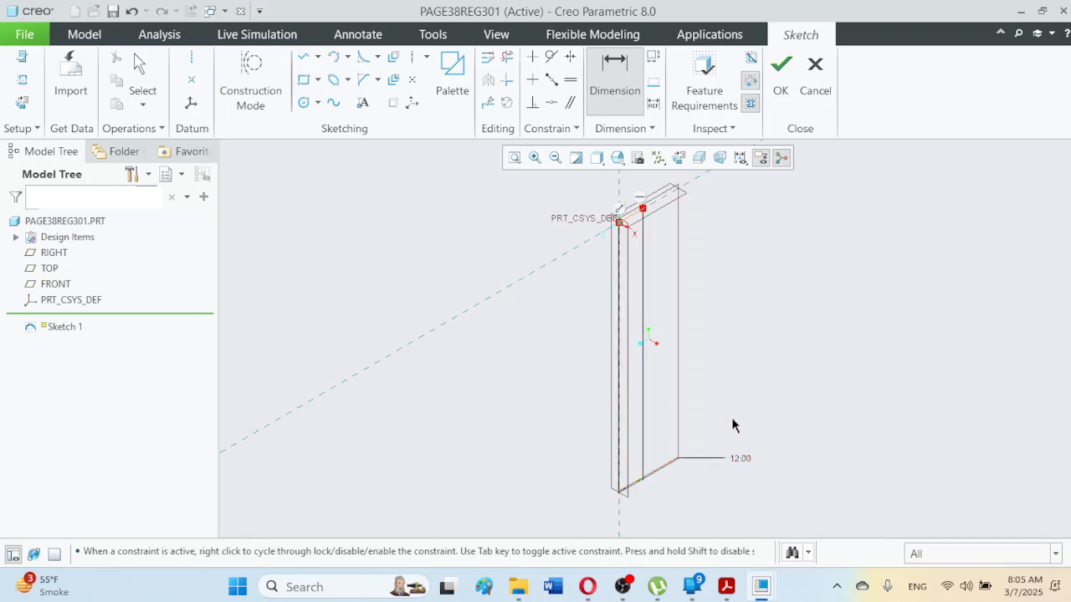
double_click(741, 459)
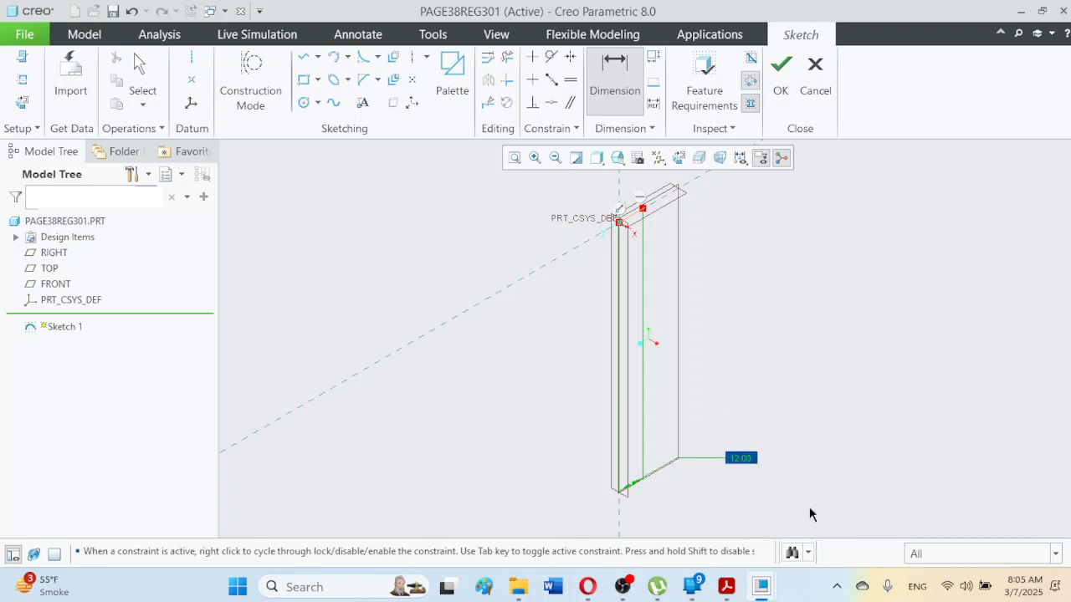
middle_click(786, 485)
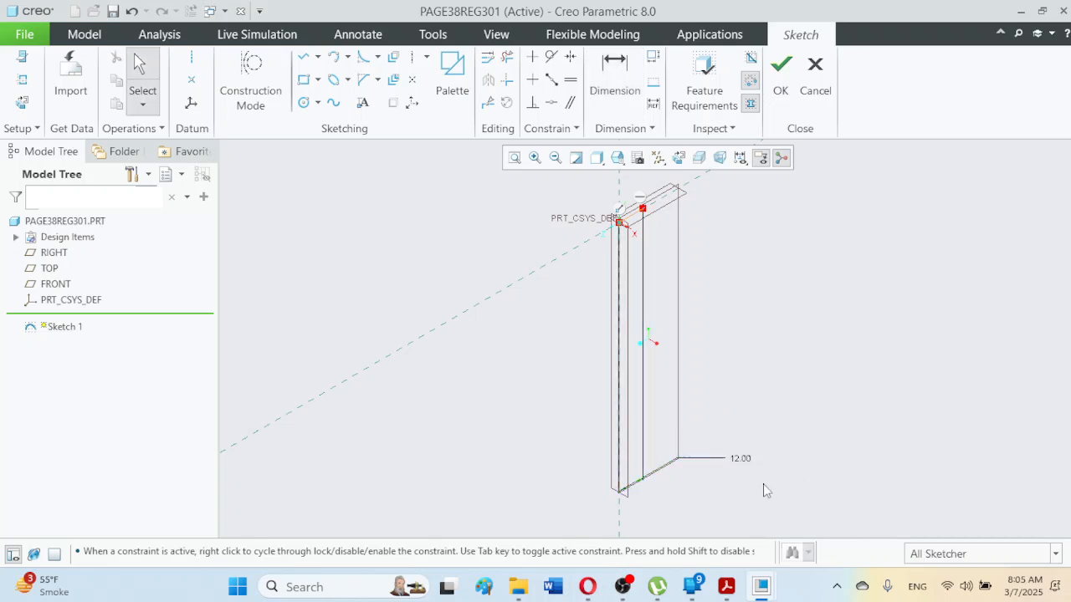
left_click_drag(736, 461, 696, 347)
left_click_drag(645, 219, 640, 217)
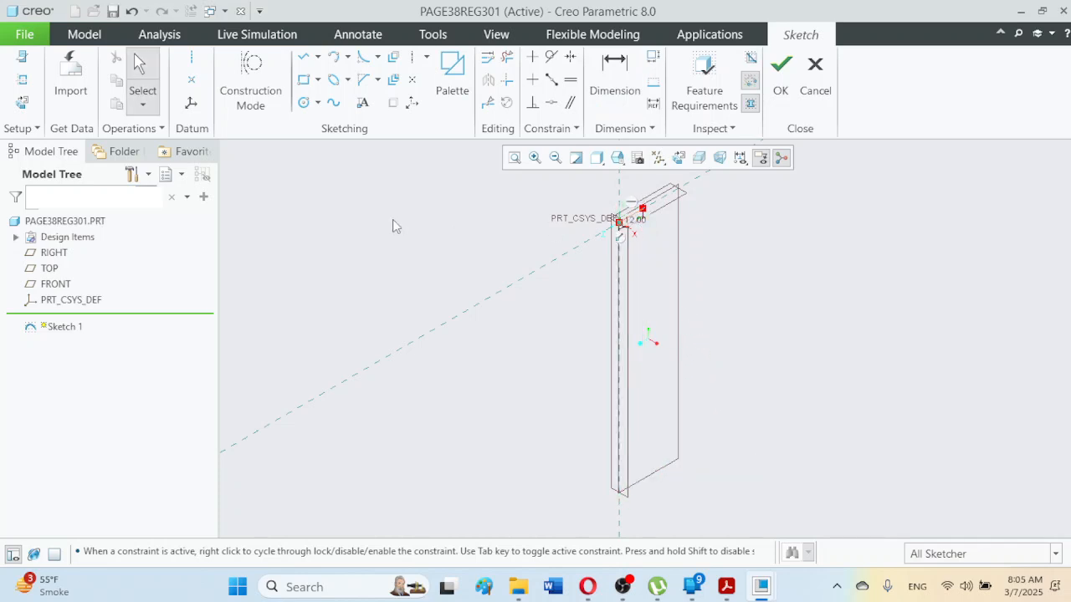
left_click(515, 162)
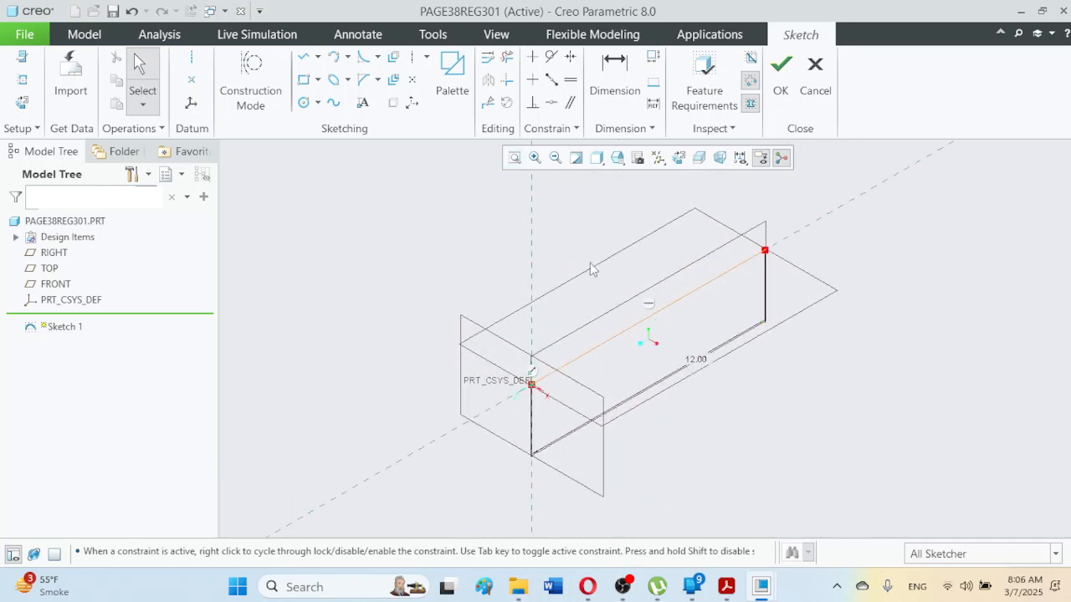
left_click_drag(698, 363, 657, 333)
left_click(516, 160)
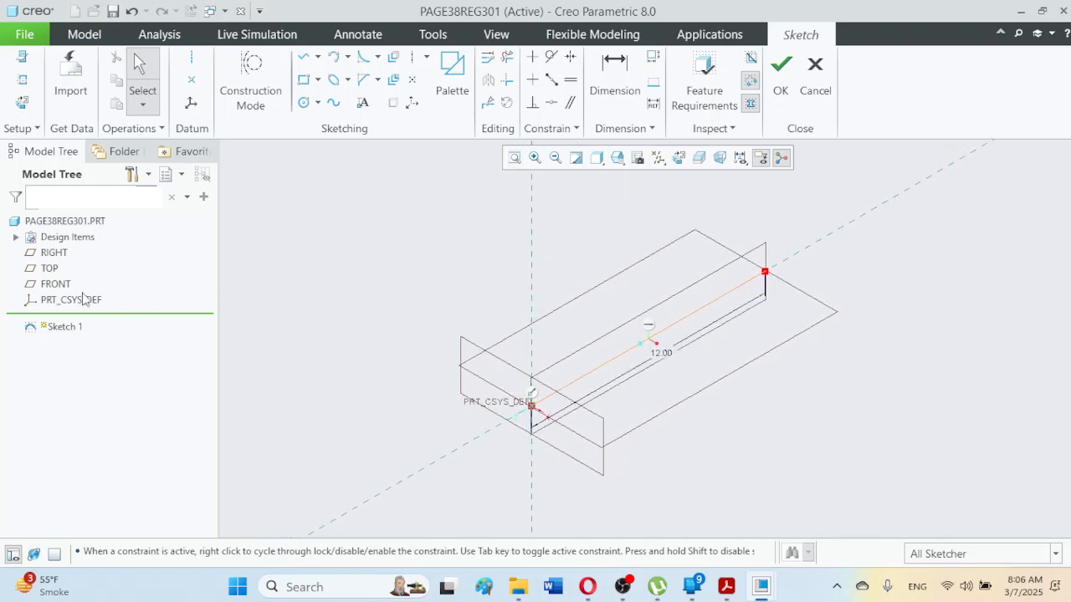
Step: Hide the RIGHT, TOP and FRONT datum planes
left_click(60, 260)
left_click(52, 268, "ctrl")
left_click(56, 284, "ctrl")
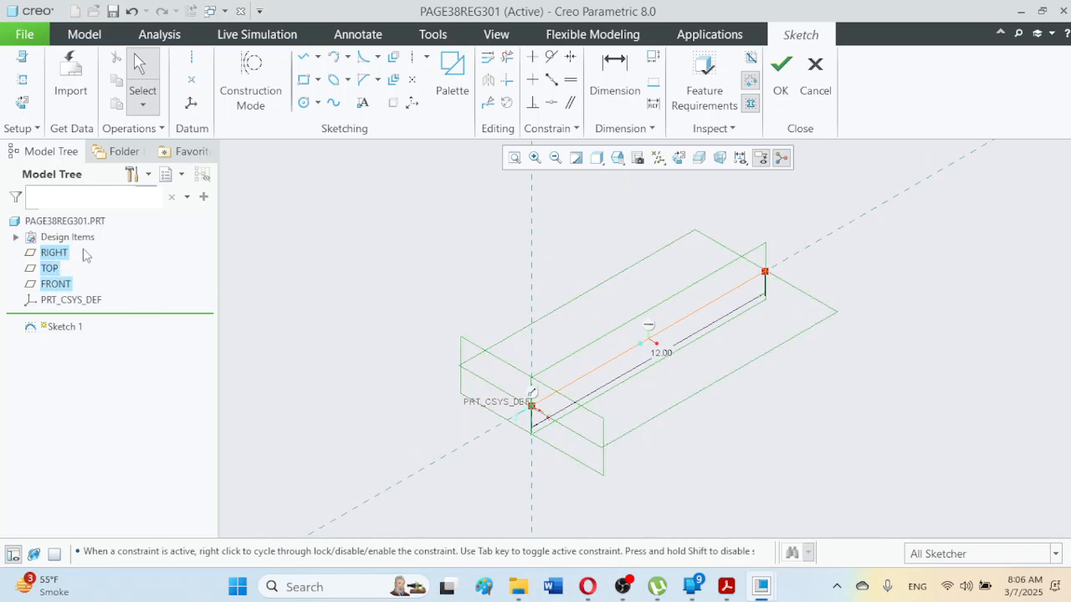
right_click(58, 286)
left_click(86, 293)
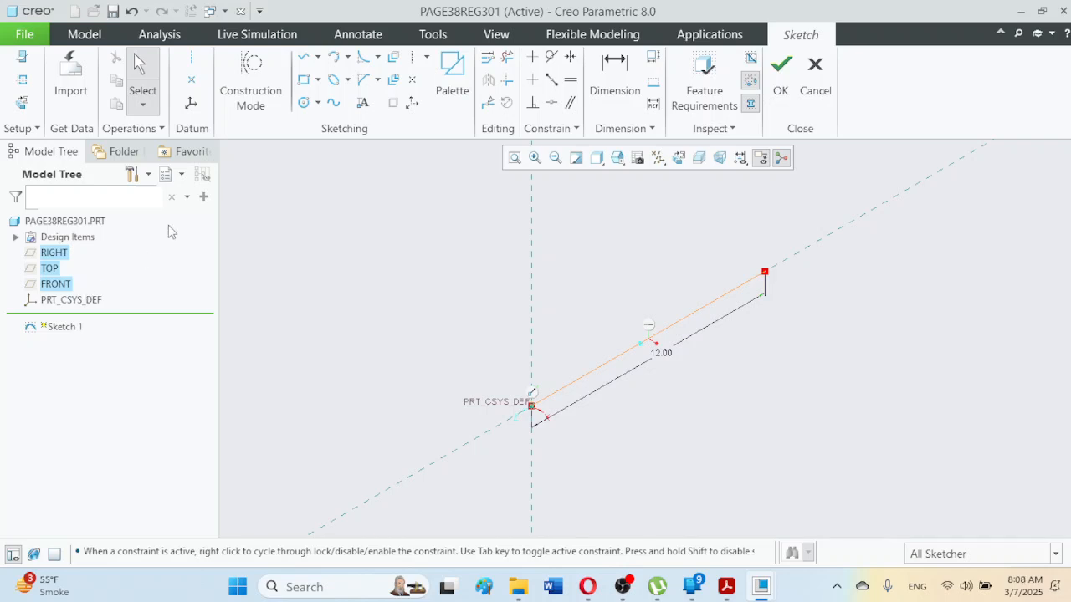
Step: Continue from the 12 mm line's end with a line chain forming the rectangular door notch and an equal-length base segment along the horizontal reference
mouse_move(729, 593)
left_click(727, 589)
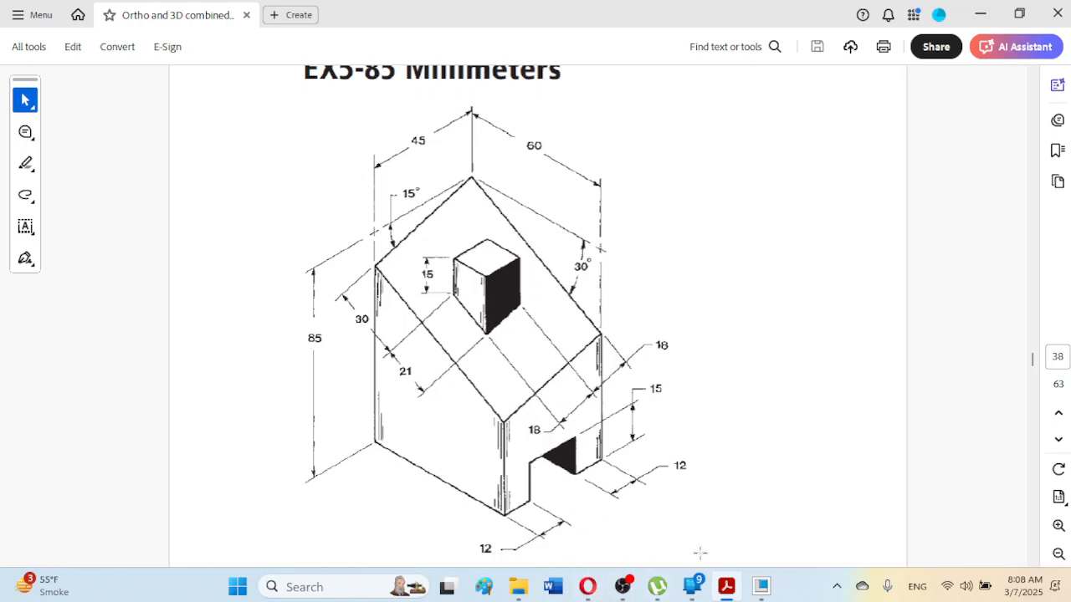
left_click(728, 585)
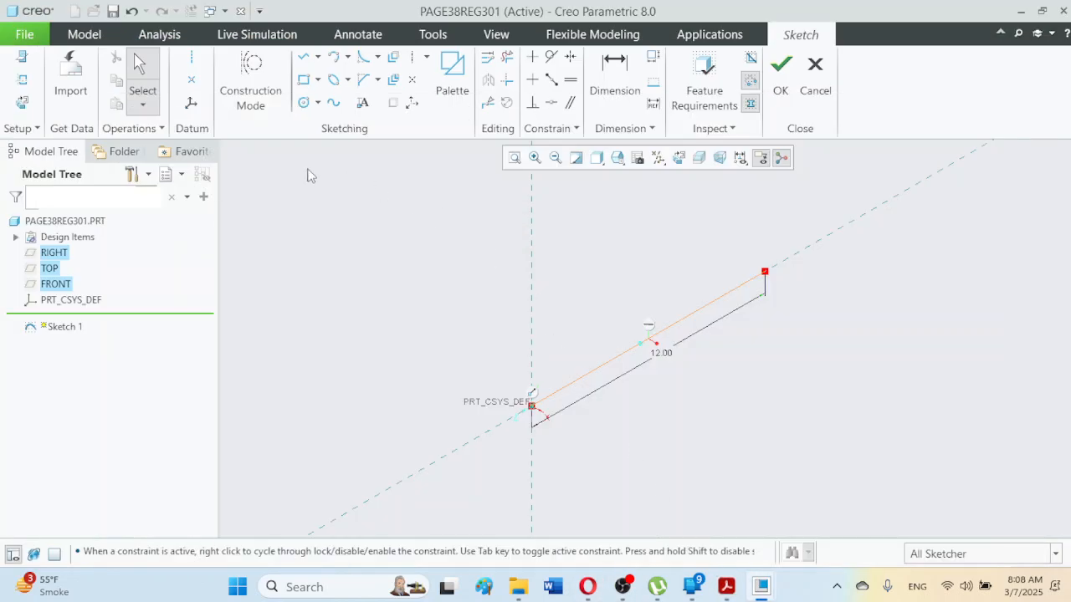
left_click(304, 56)
scroll(707, 271, "down", 4)
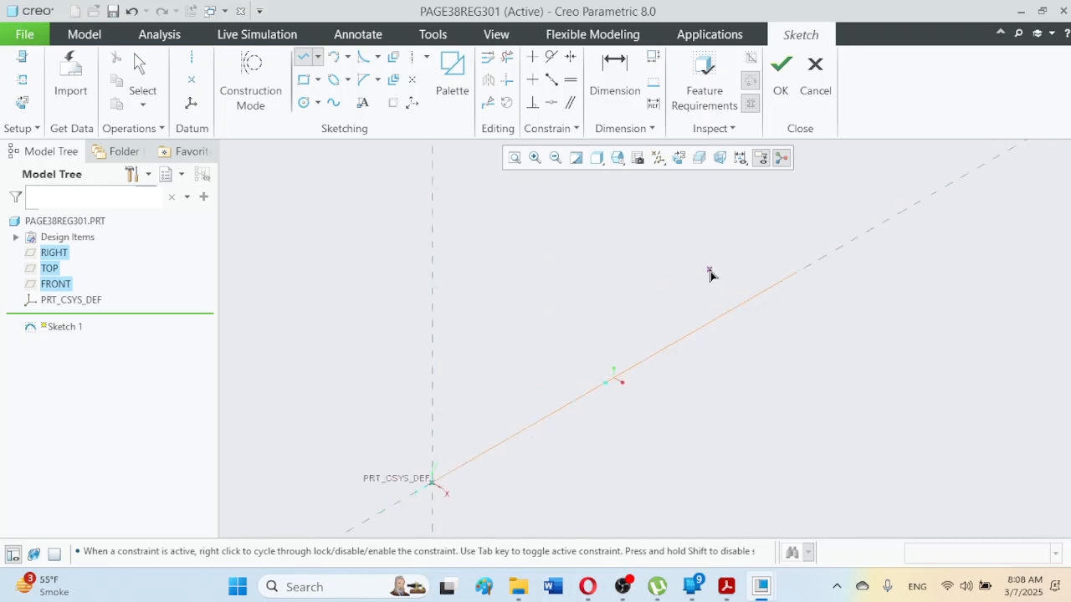
scroll(762, 306, "up", 5)
scroll(894, 197, "up", 5)
scroll(900, 188, "down", 5)
scroll(825, 287, "up", 4)
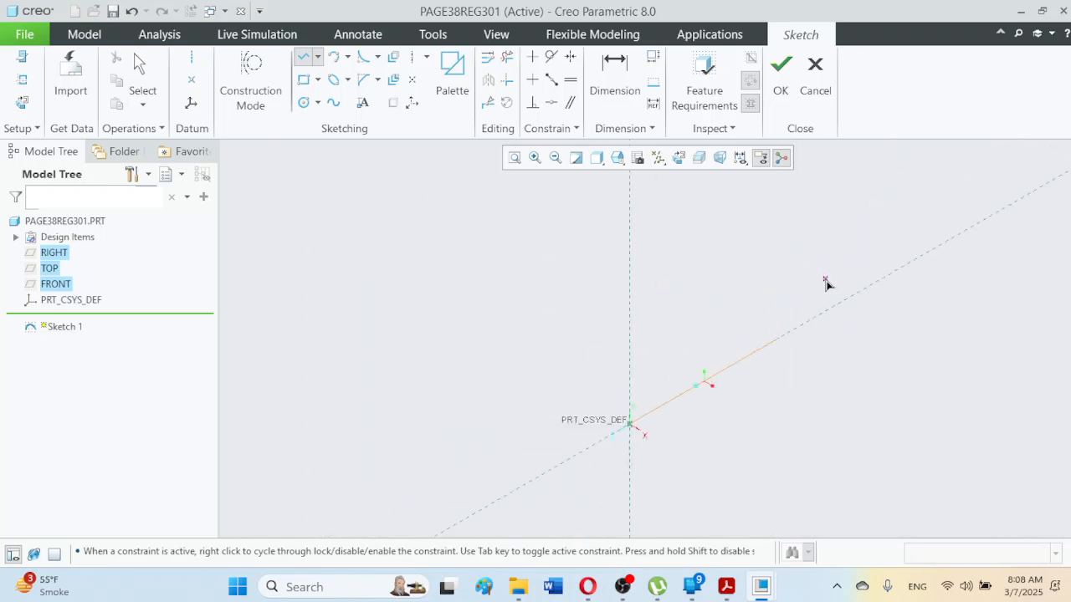
scroll(822, 284, "down", 2)
left_click(797, 316)
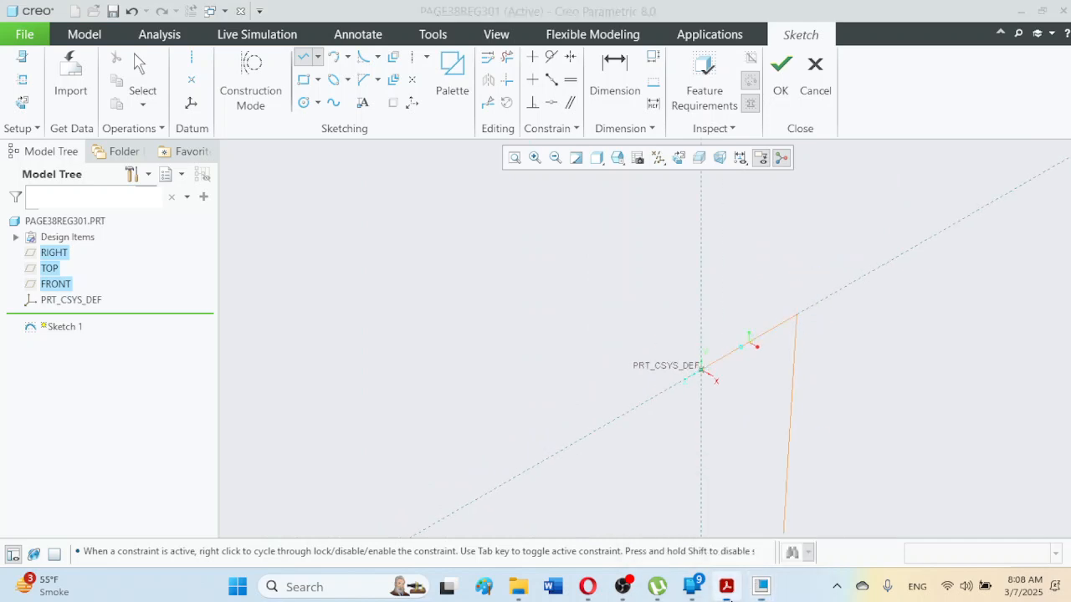
left_click(726, 587)
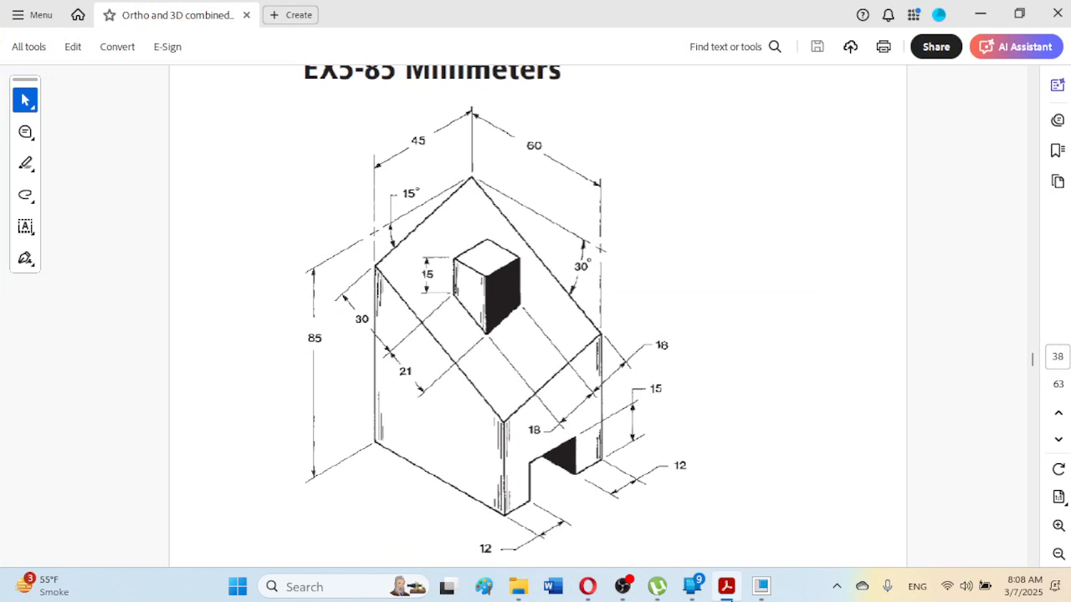
left_click(726, 586)
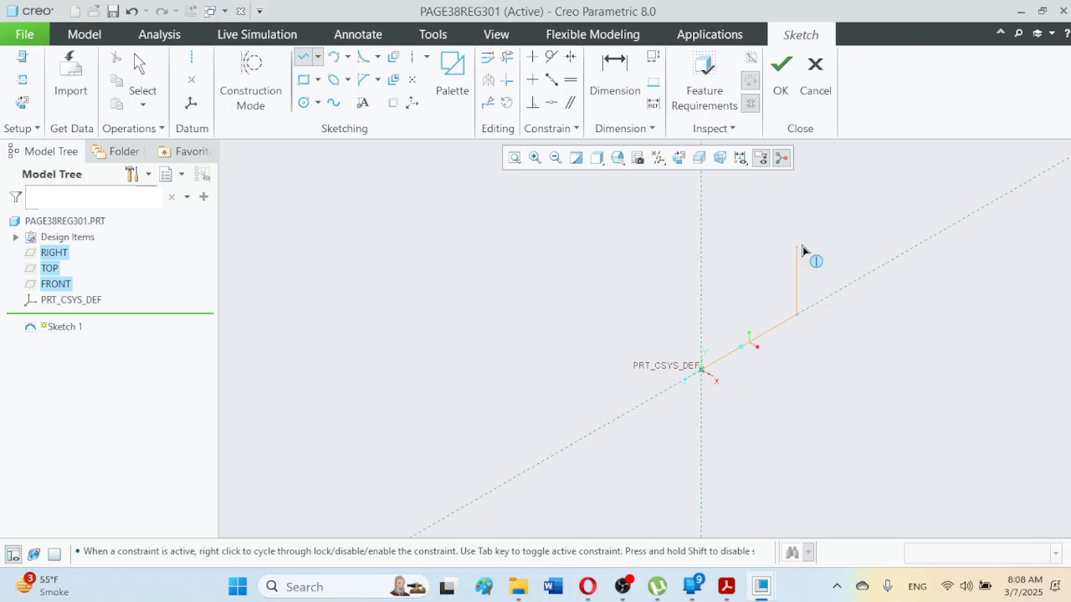
left_click(802, 246)
left_click(846, 219)
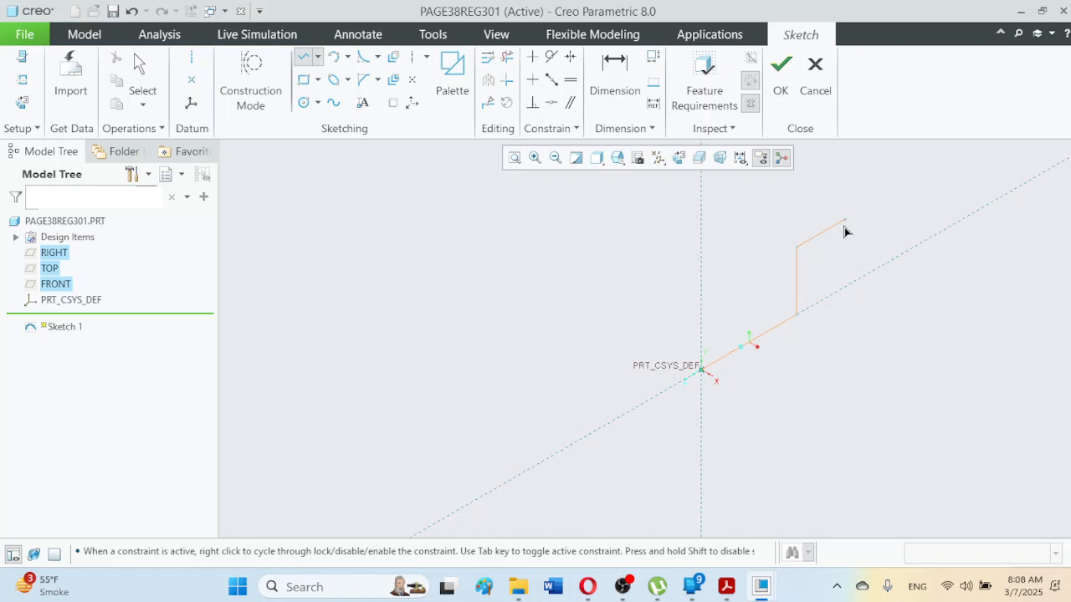
left_click(846, 288)
left_click(940, 242)
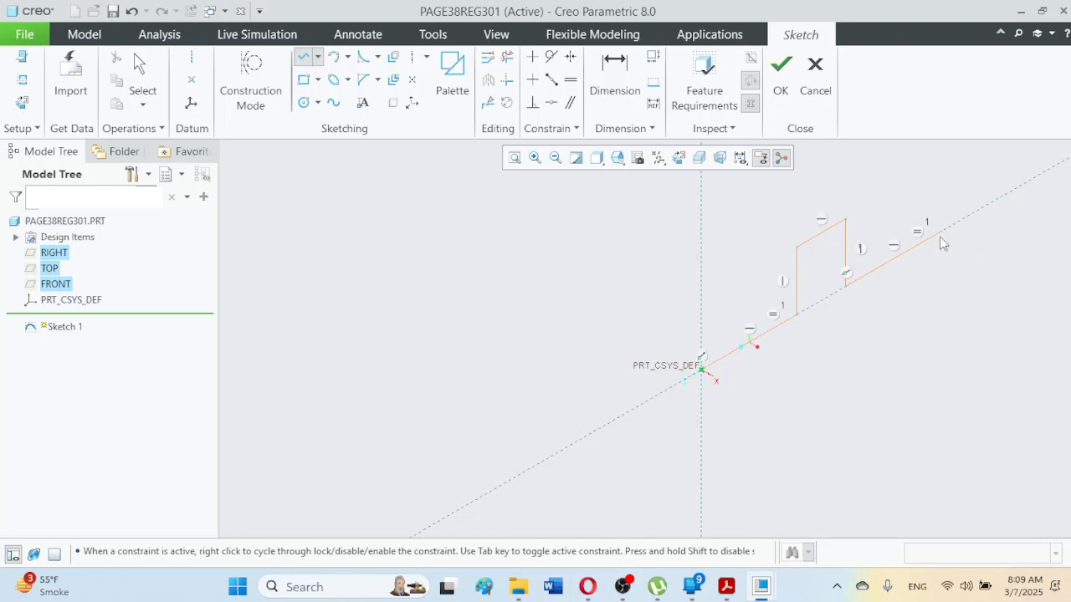
Step: Close the profile with a vertical outer side, a top edge parallel to the base and a vertical side back to the origin
left_click(942, 153)
left_click(703, 291)
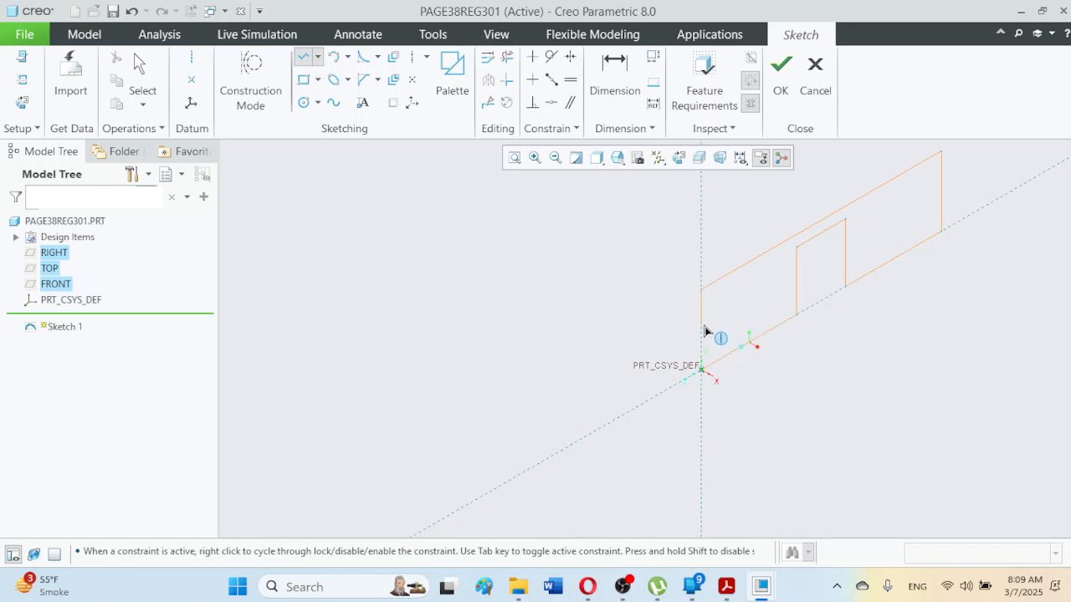
left_click(701, 373)
Step: Dimension the vertical side of the door notch nearest the origin, setting its height to 15 mm
left_click(615, 73)
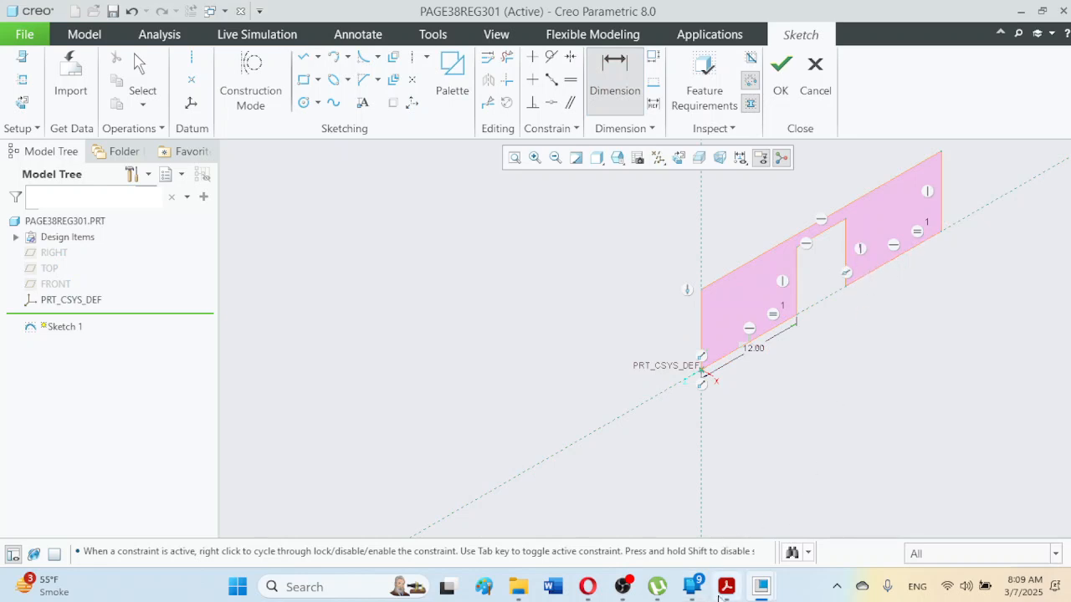
left_click(796, 281)
middle_click(773, 287)
type("15")
key("Return")
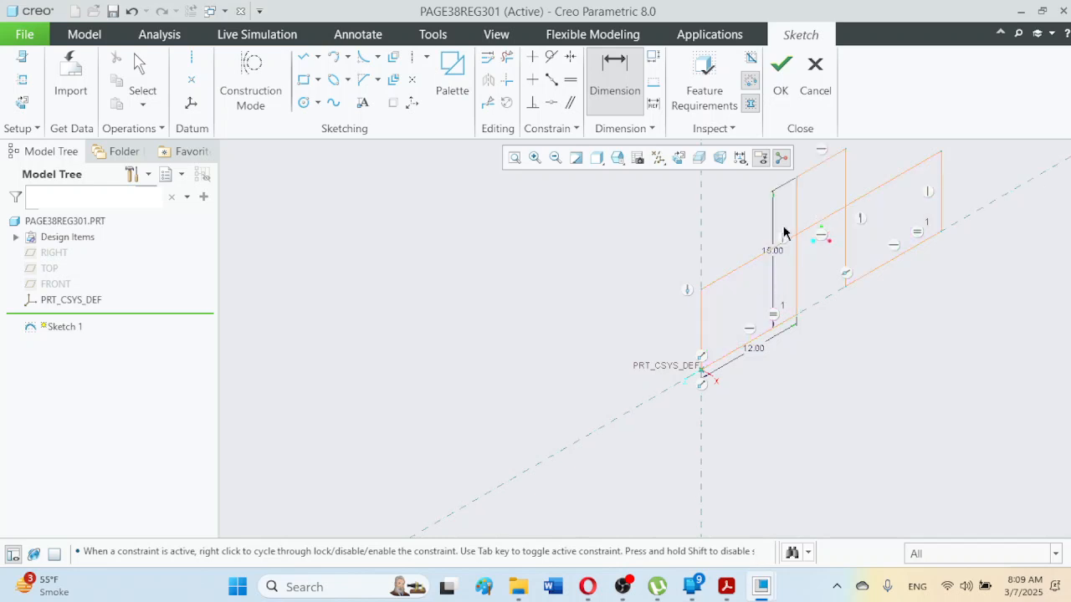
Step: Move the profile's top edge up so it lies above the door notch, and refit the view
left_click(149, 65)
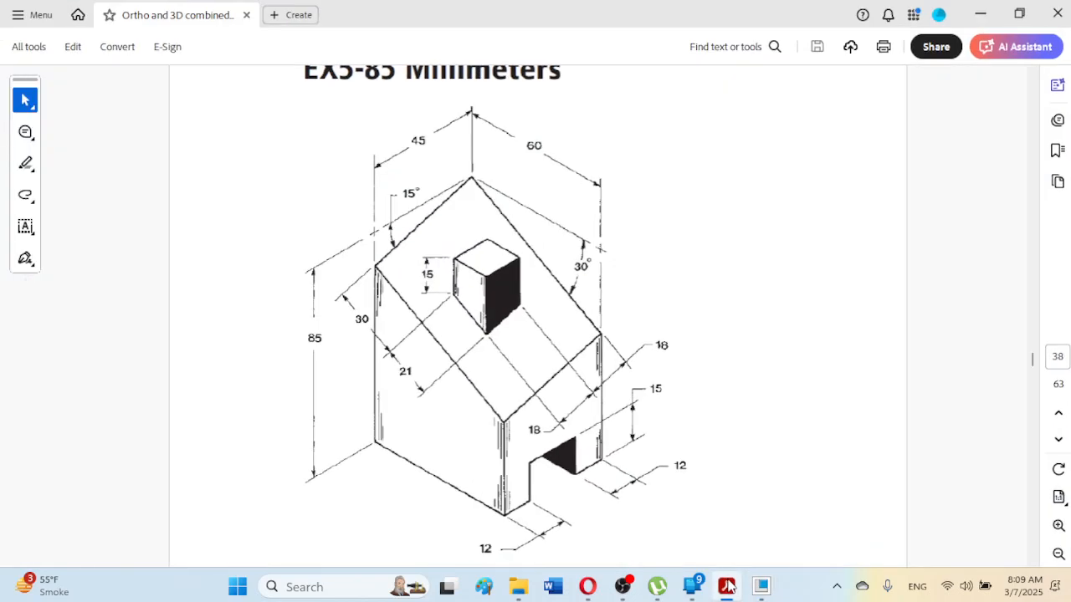
left_click(727, 586)
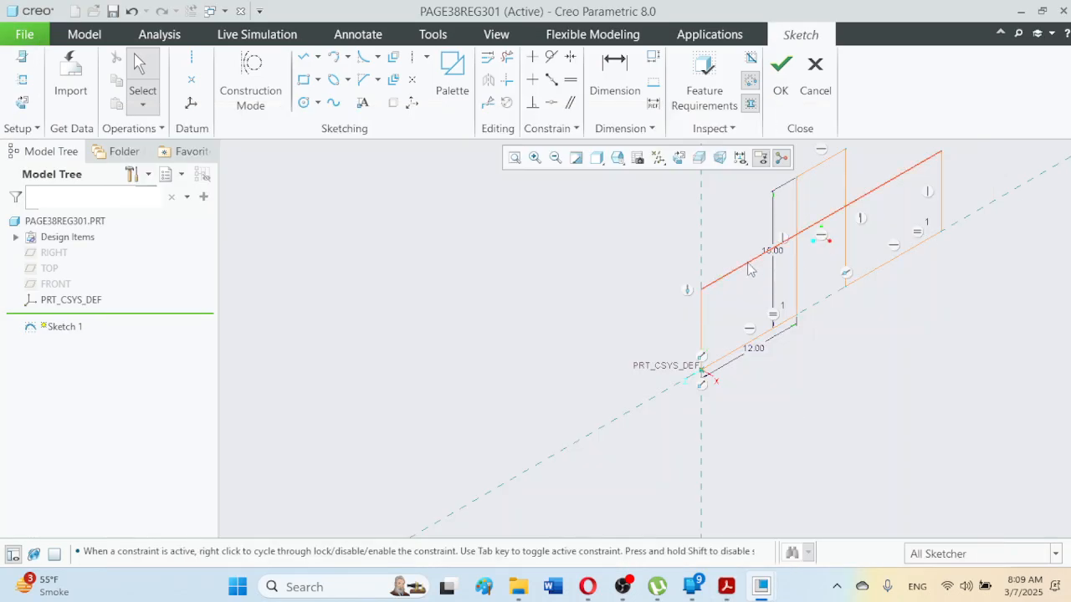
left_click_drag(741, 213, 728, 177)
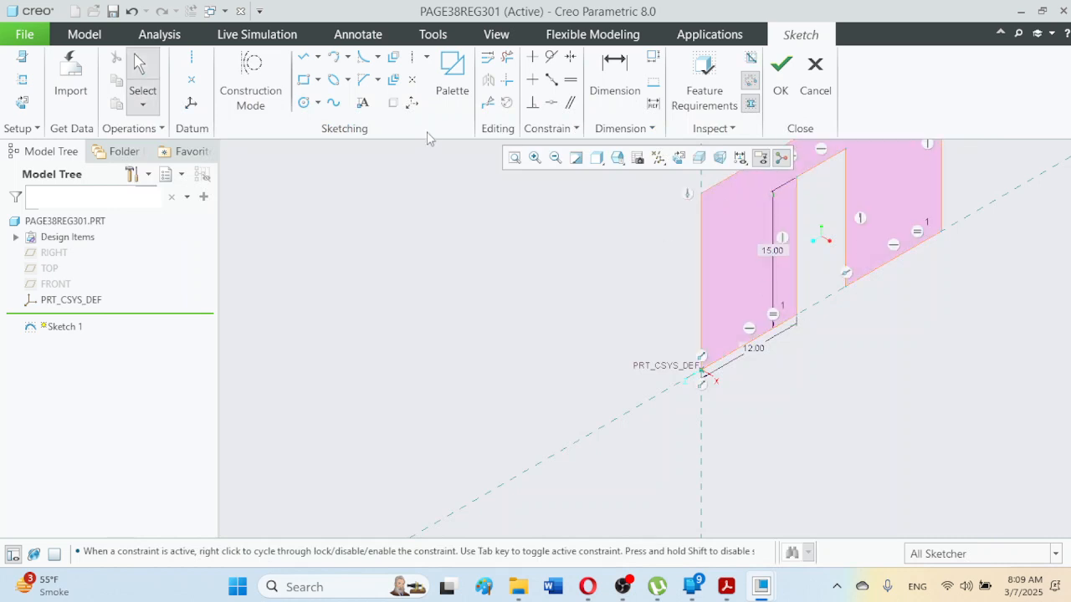
left_click(515, 157)
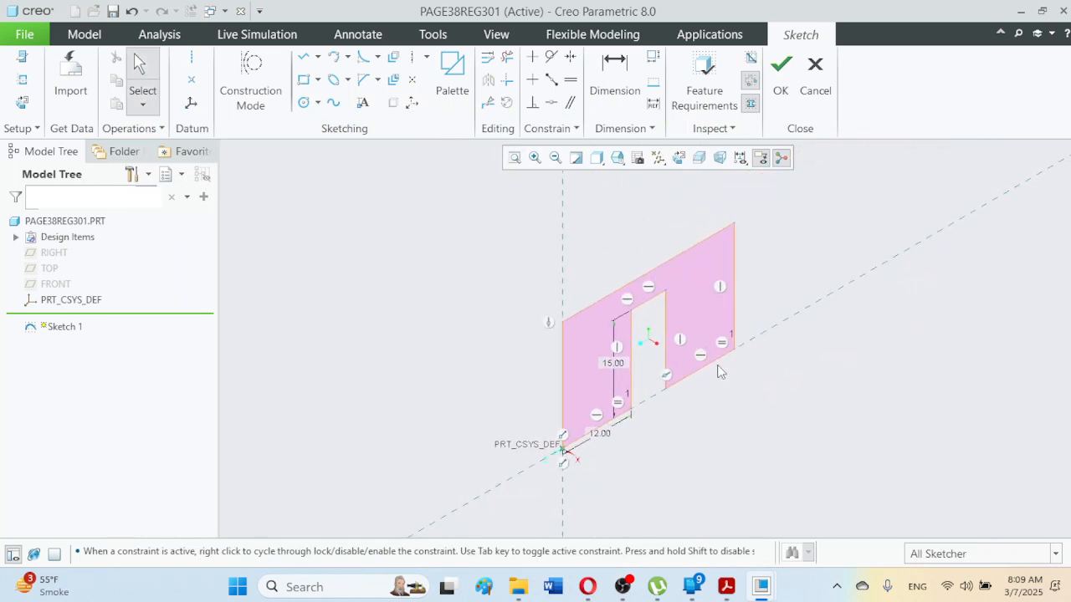
Step: Dimension the vertical outer side farthest from the origin, setting its height to 80 mm
left_click(736, 288)
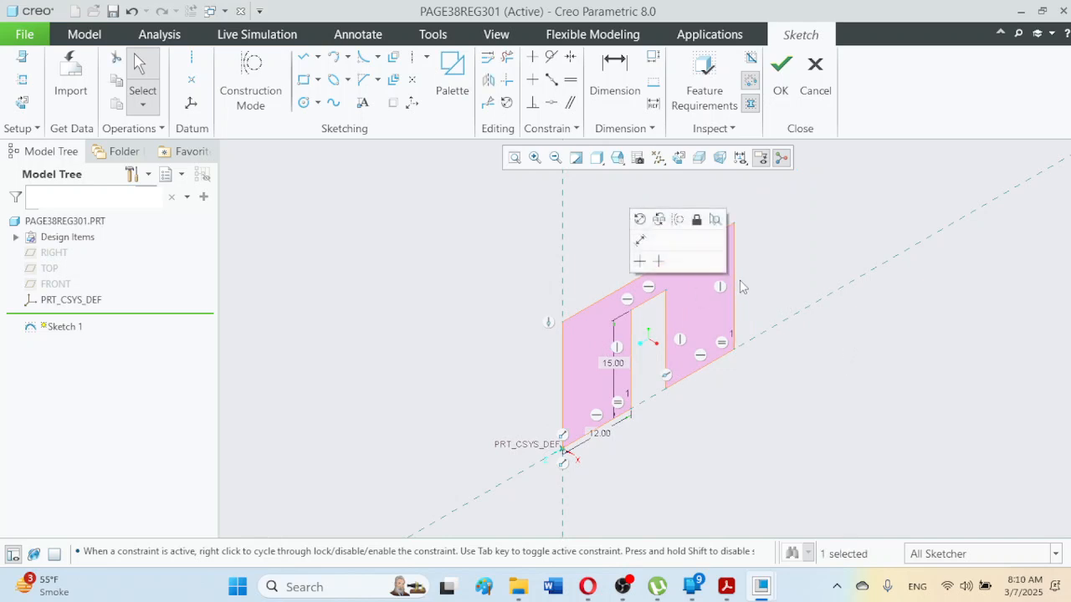
left_click(615, 74)
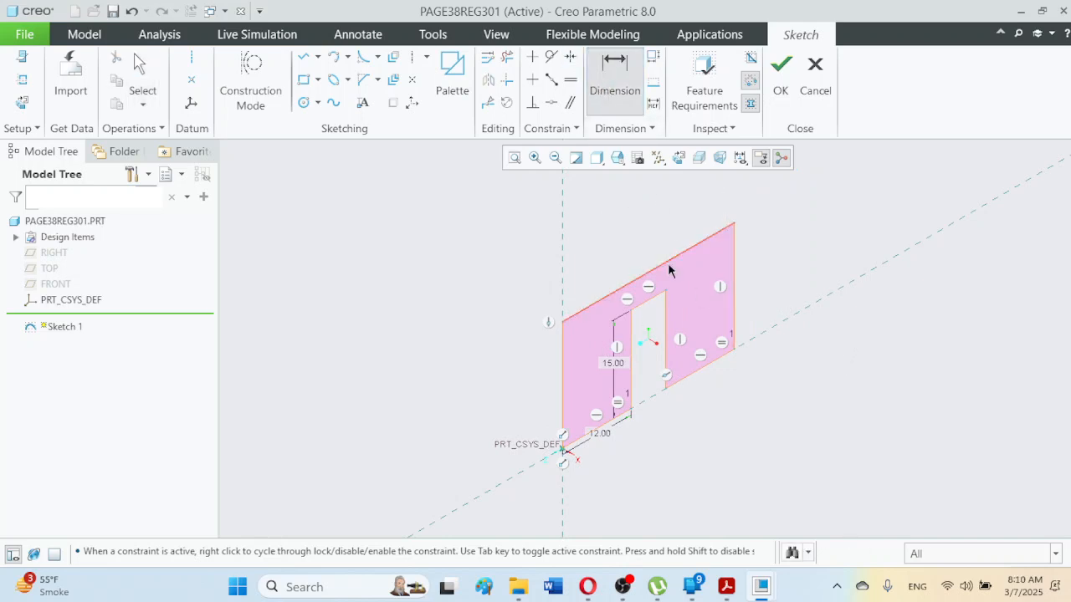
left_click(733, 264)
middle_click(750, 264)
type("80")
key("Return")
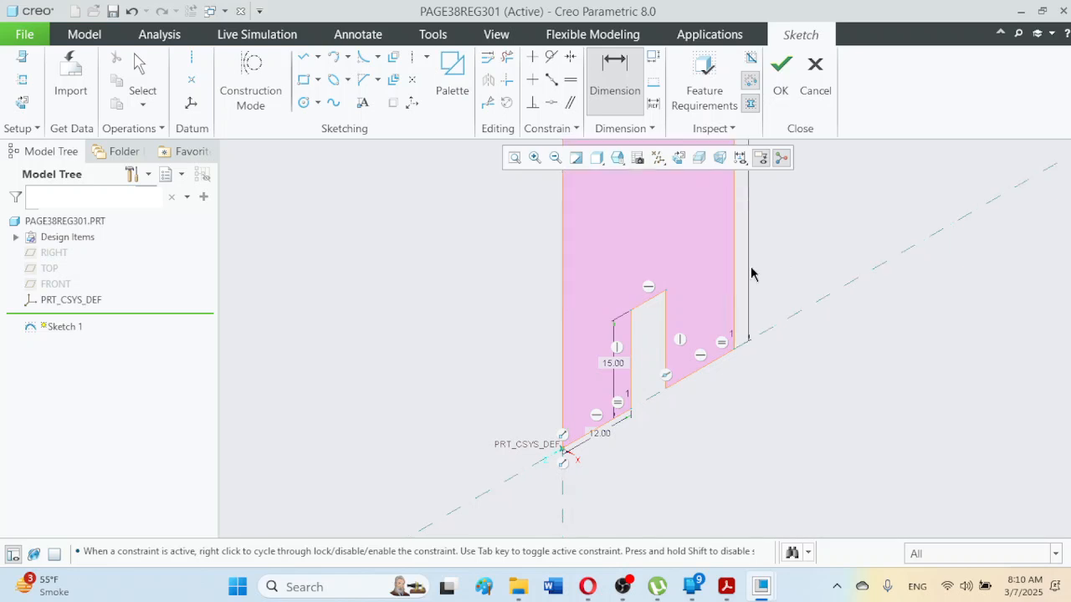
Step: Check the EX5-85 drawing and dimension the door notch's top edge, setting its width to 21 mm
left_click(724, 588)
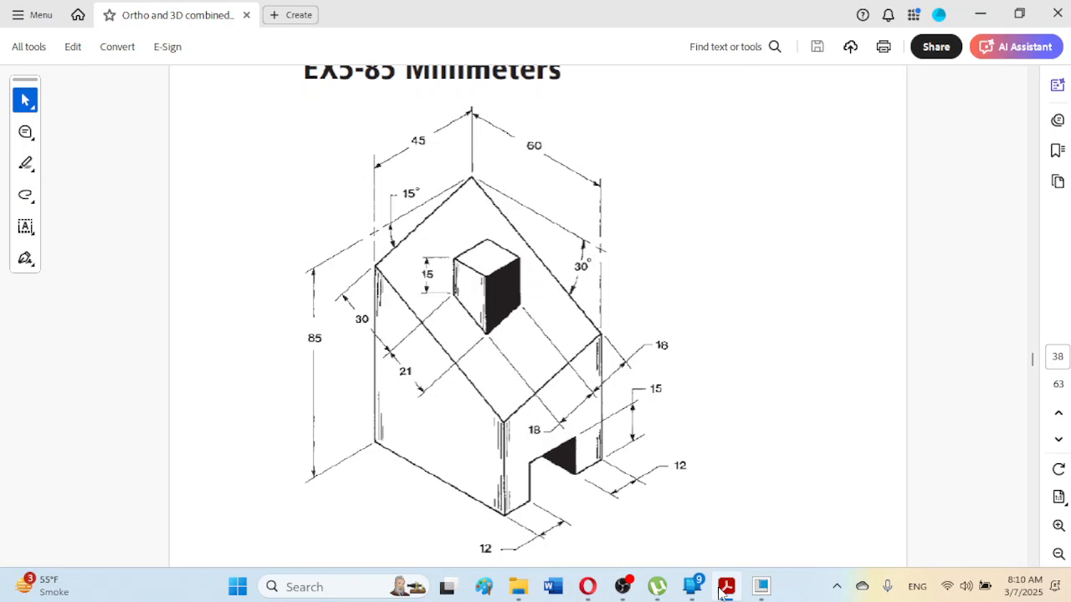
left_click(723, 589)
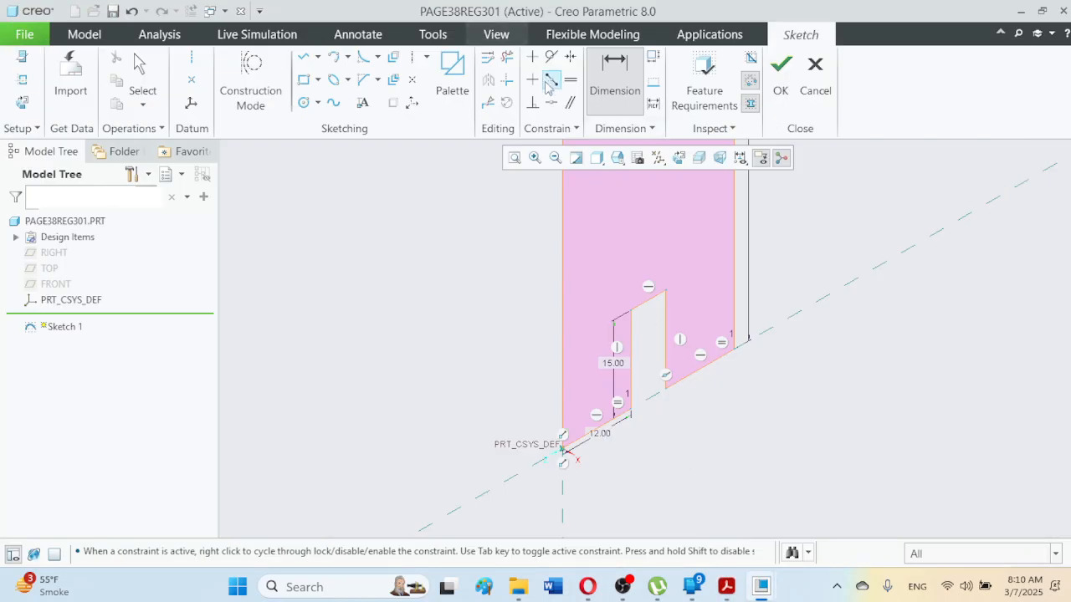
left_click(654, 298)
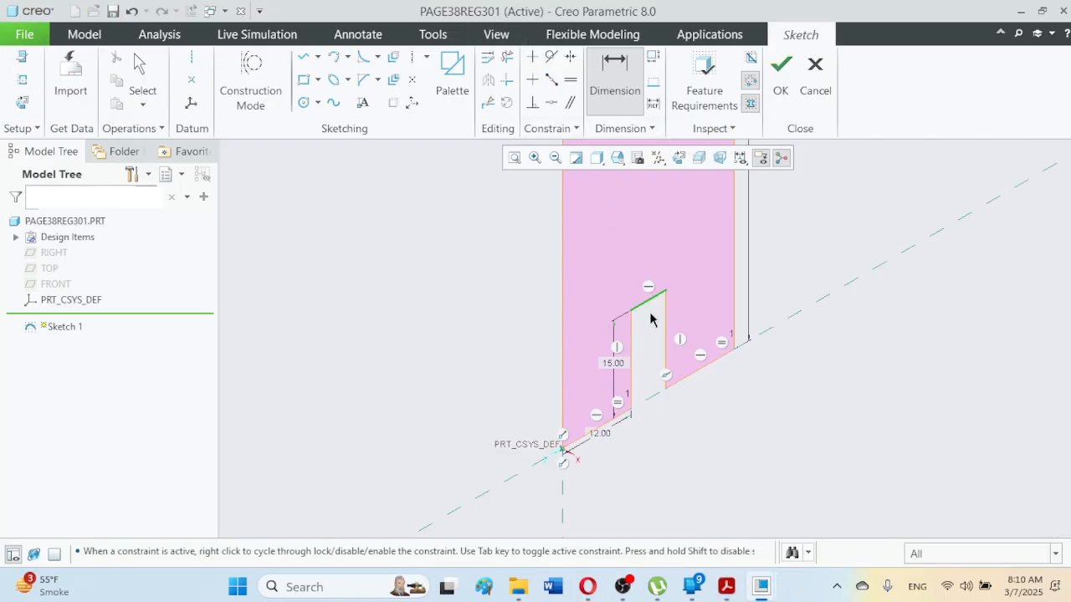
middle_click(651, 311)
type("21")
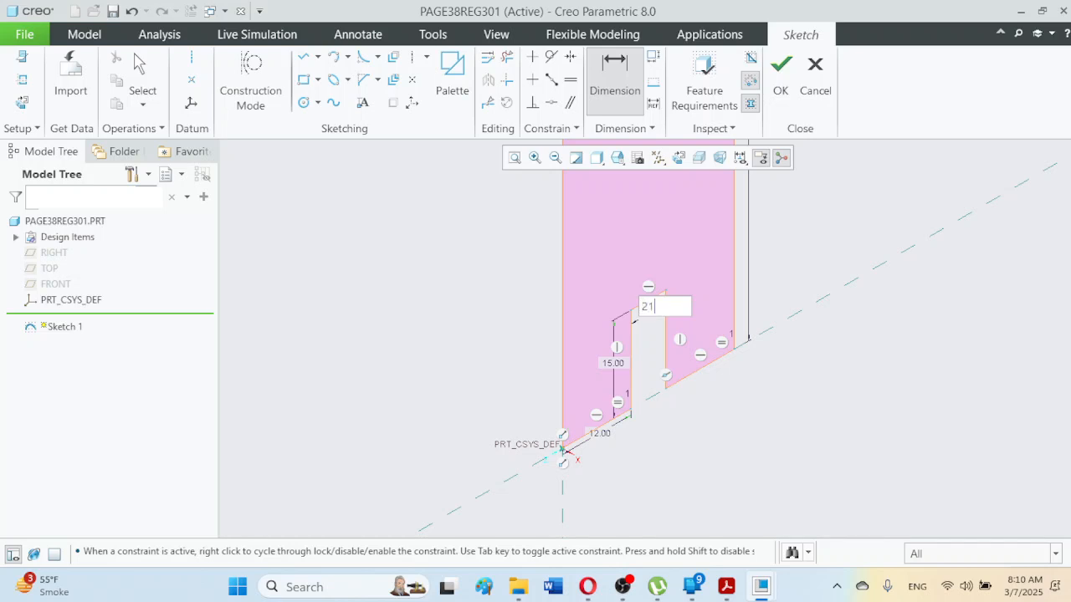
key("Return")
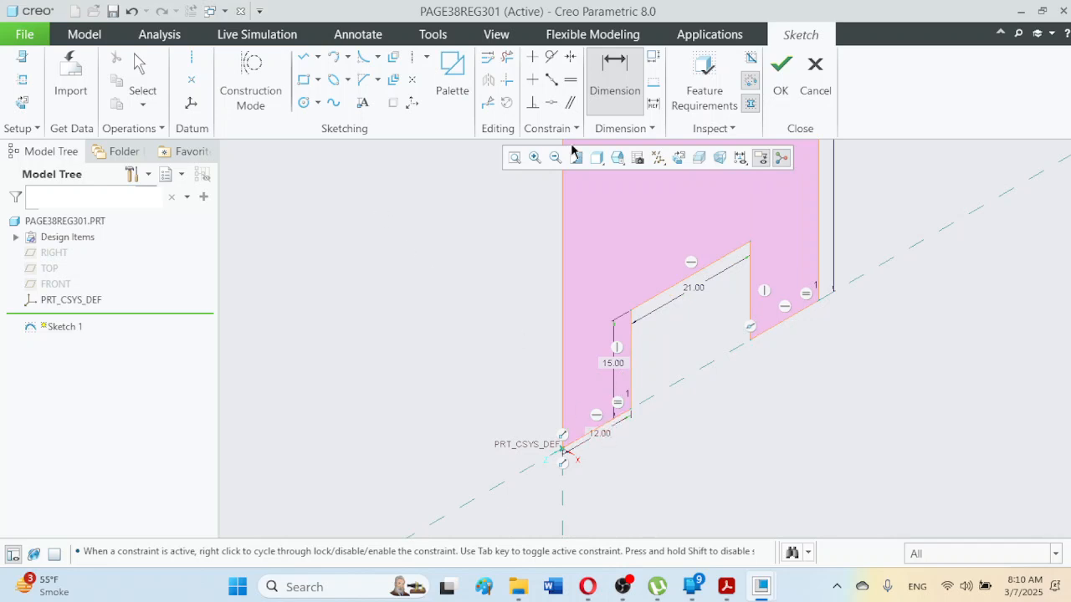
left_click(515, 159)
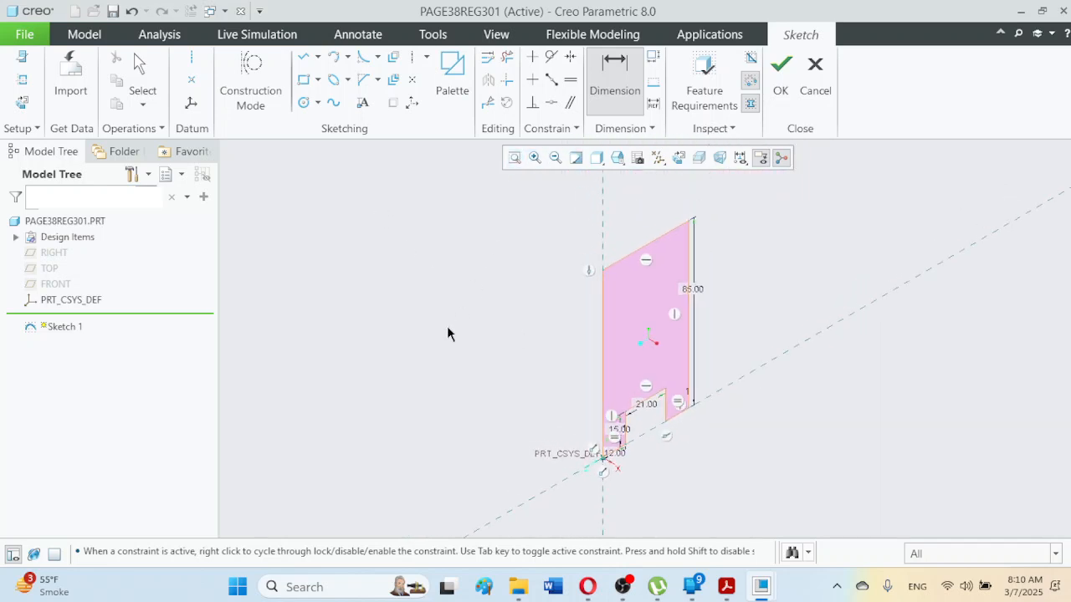
Step: Move the overall height dimension outside the profile, the notch width dimension above the notch and the notch height dimension beyond the origin side
left_click(141, 72)
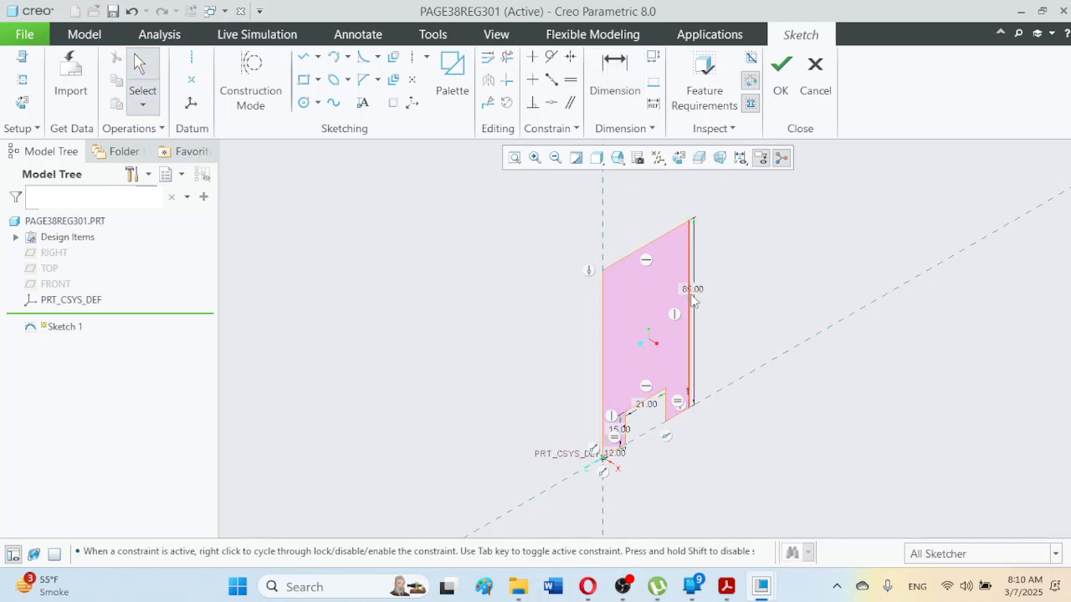
left_click_drag(693, 289, 722, 287)
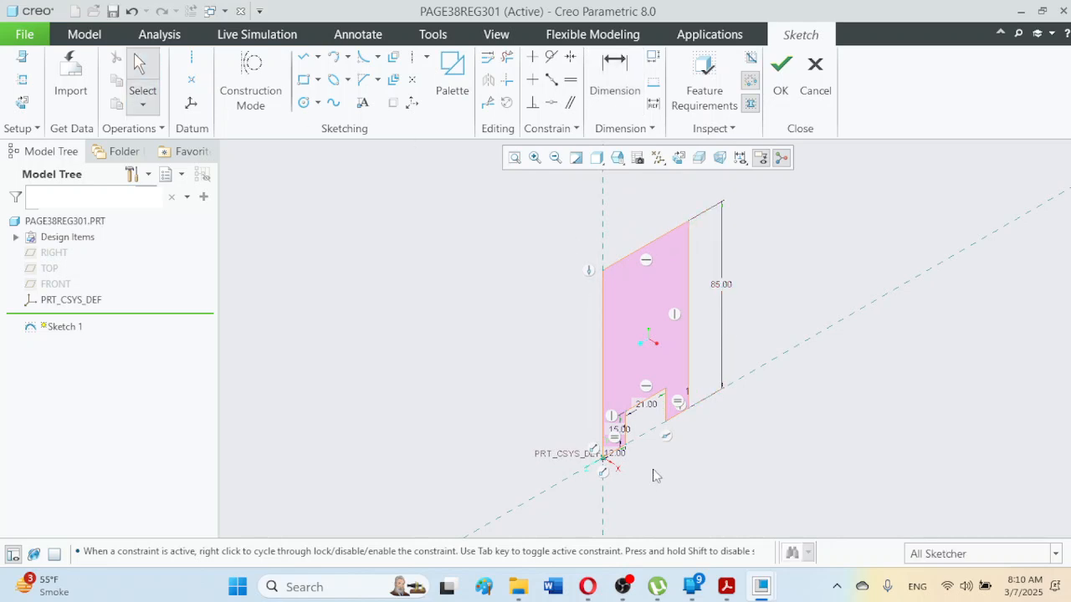
left_click_drag(650, 402, 651, 380)
left_click_drag(627, 433, 591, 455)
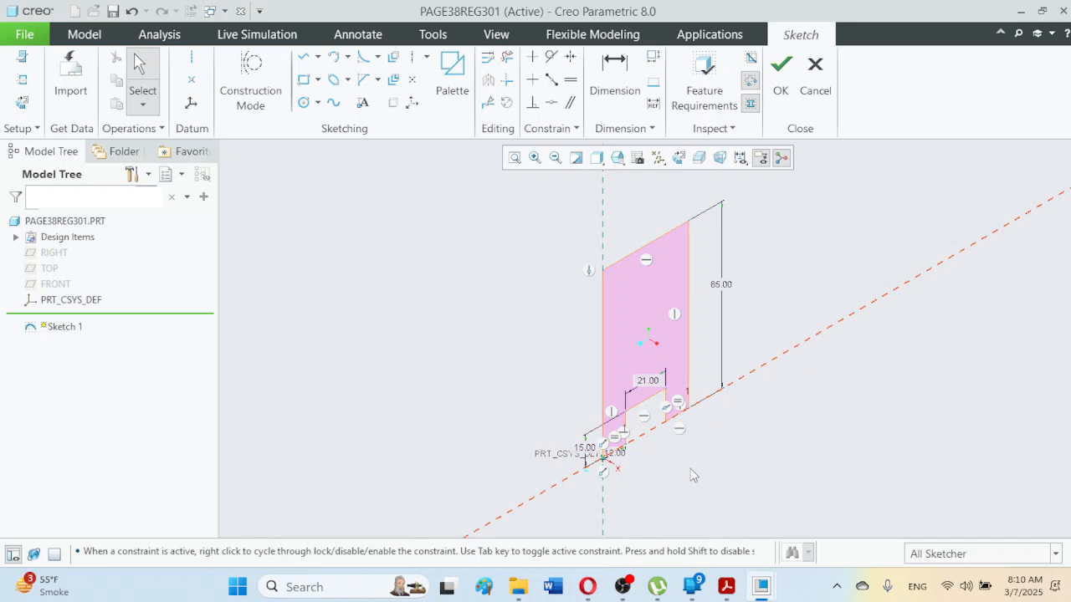
left_click(515, 158)
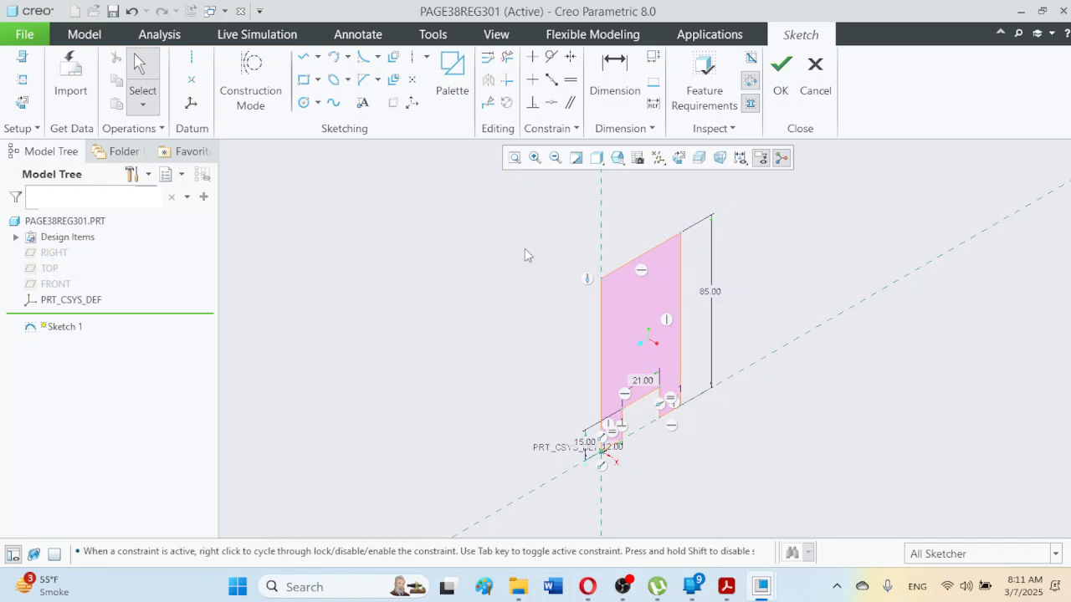
Step: Capture the dimensioned sketch area as a screen snip and paste it onto the blank canvas in Paint
mouse_move(514, 204)
left_mouse_down()
mouse_move(566, 279)
mouse_move(793, 448)
mouse_move(824, 493)
left_mouse_up()
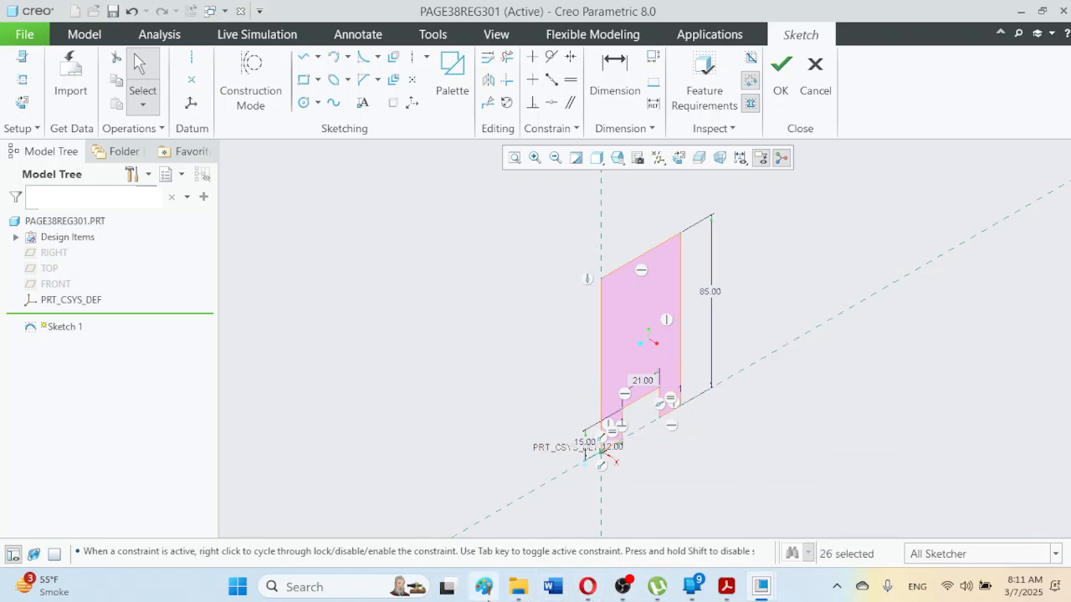
left_click(482, 592)
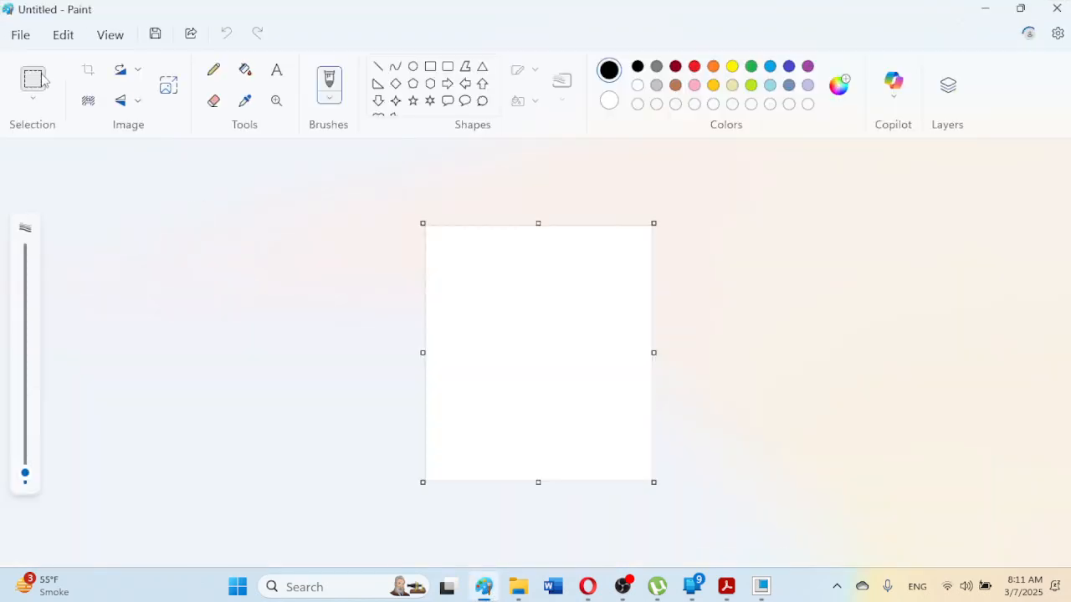
mouse_move(760, 586)
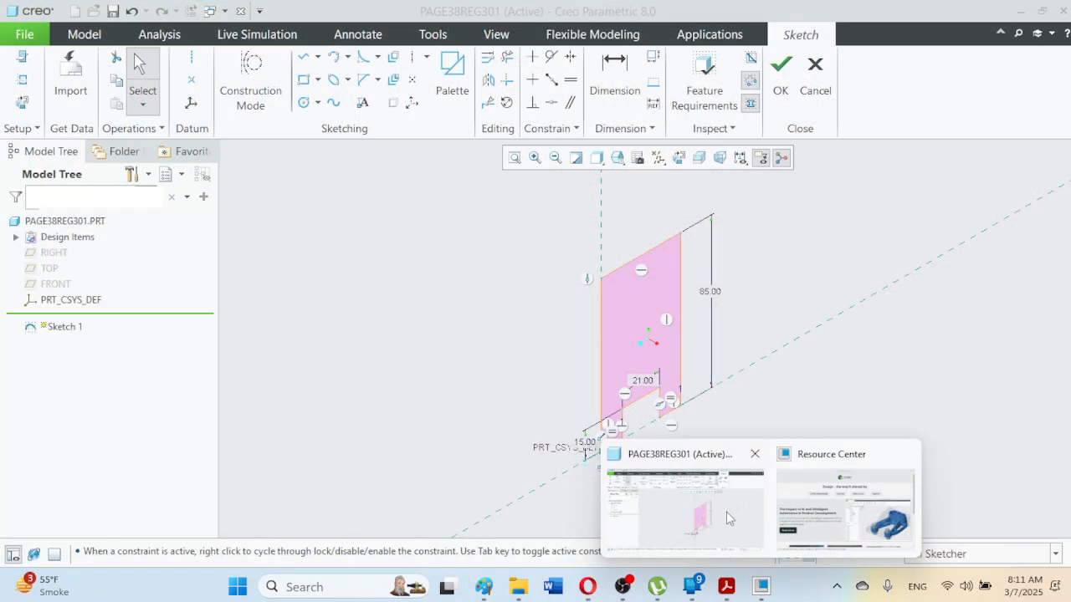
left_click(726, 511)
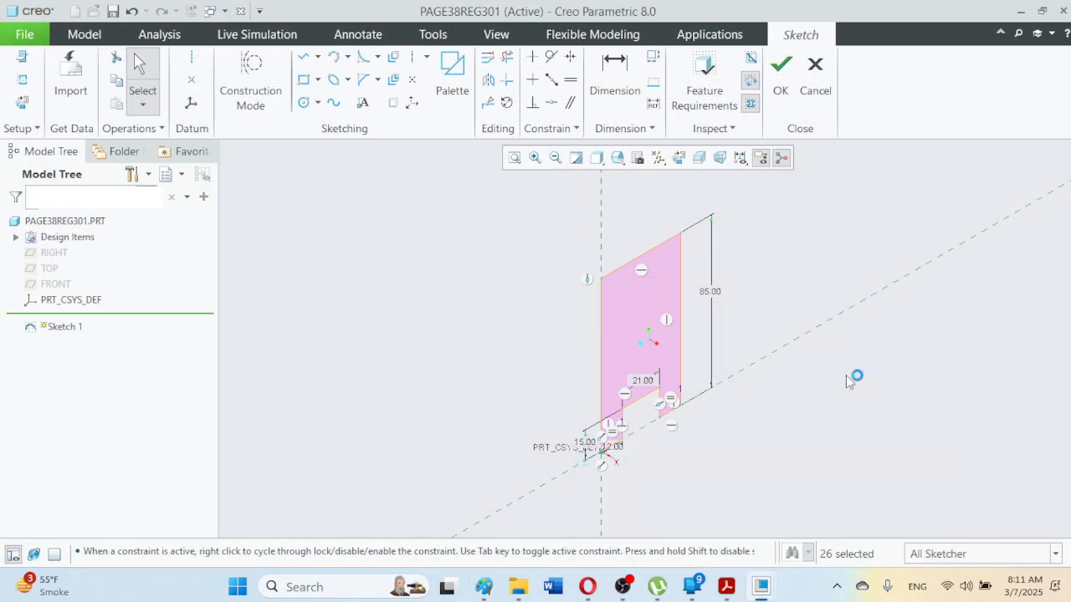
key("super+shift+s")
left_click_drag(528, 198, 815, 508)
left_click(483, 586)
key("ctrl+v")
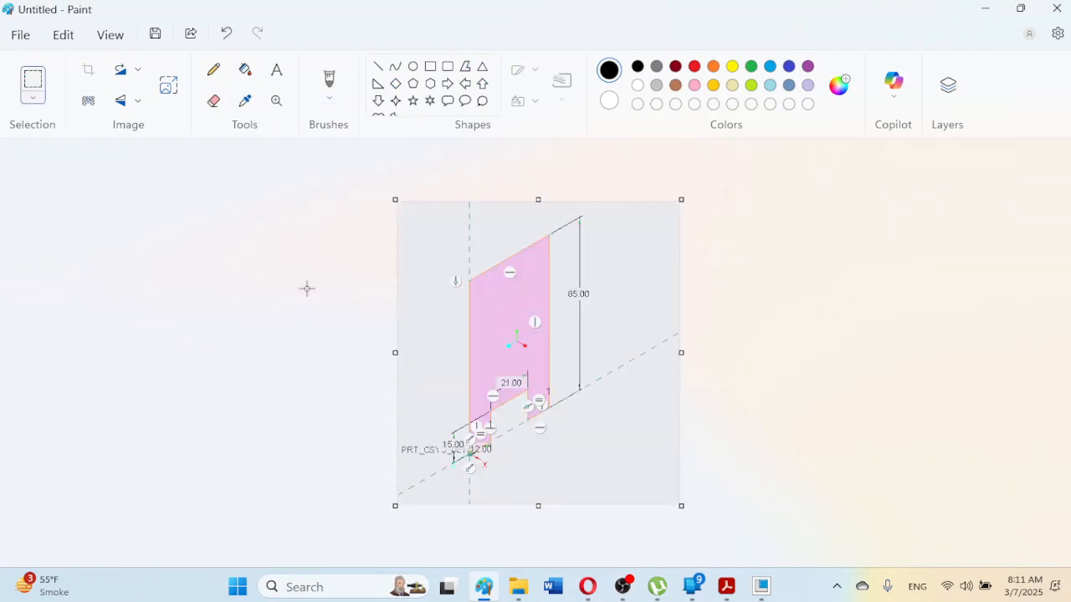
Step: Save the pasted picture as sketch1 in PNG format in the reg301 folder on the Desktop
left_click(156, 36)
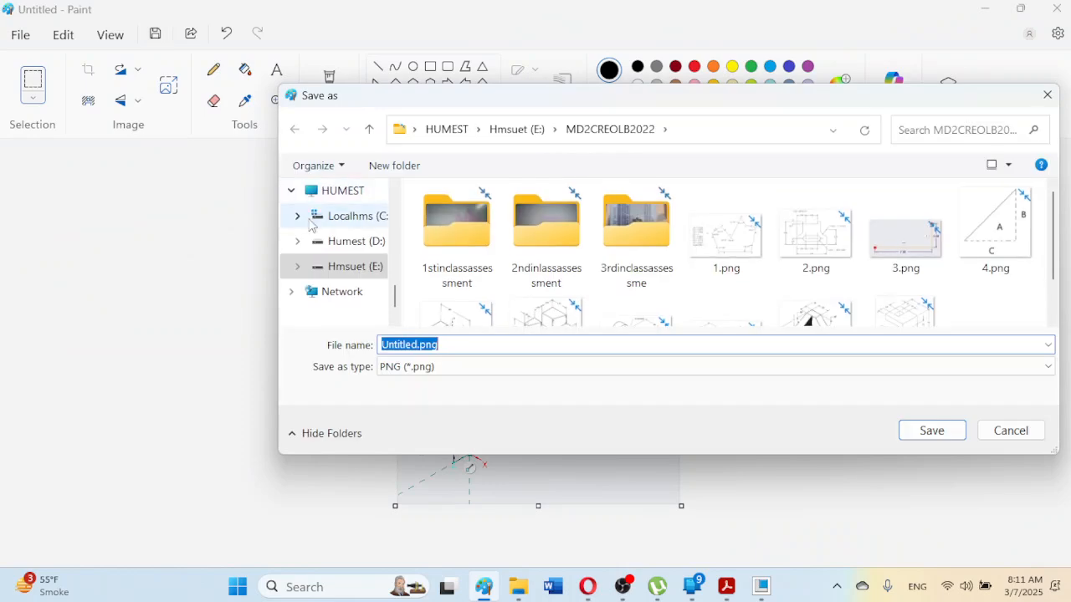
scroll(380, 293, "up", 6)
scroll(390, 261, "down", 5)
scroll(391, 261, "up", 8)
scroll(366, 216, "up", 1)
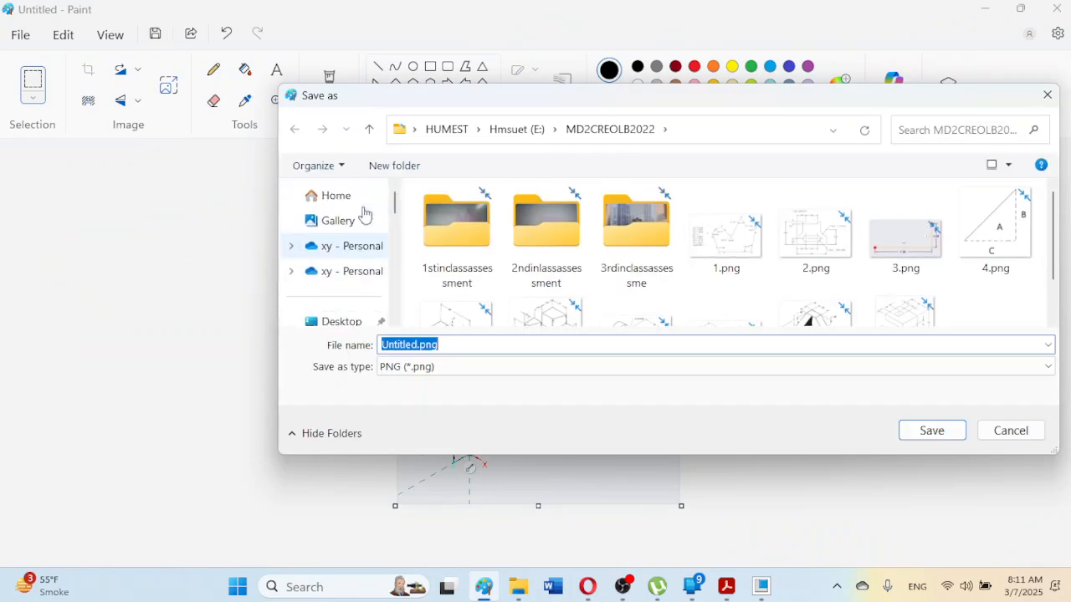
scroll(359, 276, "down", 5)
scroll(358, 290, "down", 3)
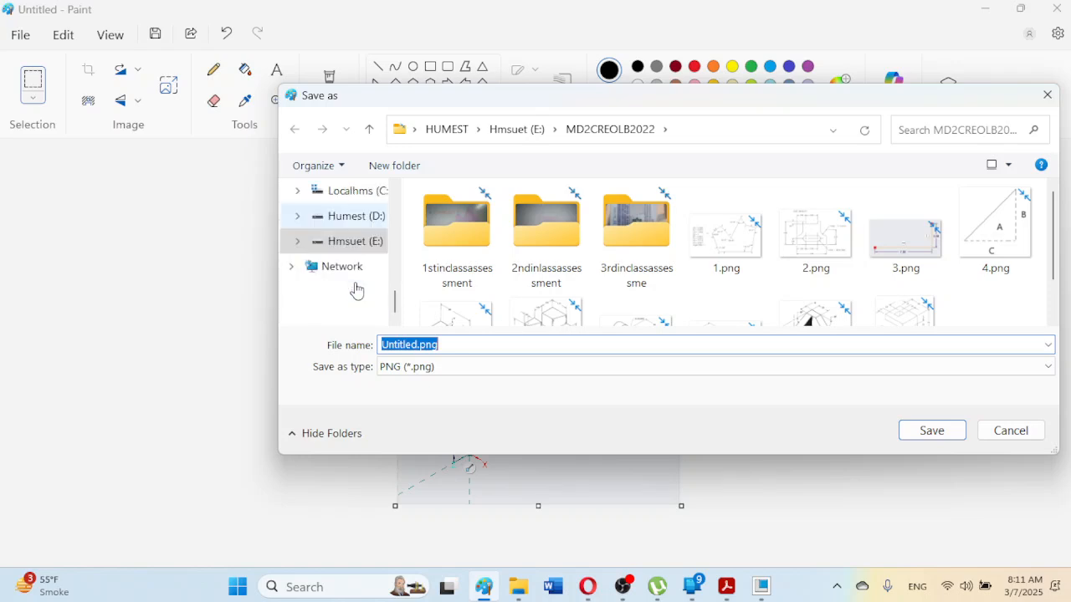
scroll(355, 289, "up", 3)
scroll(363, 283, "up", 3)
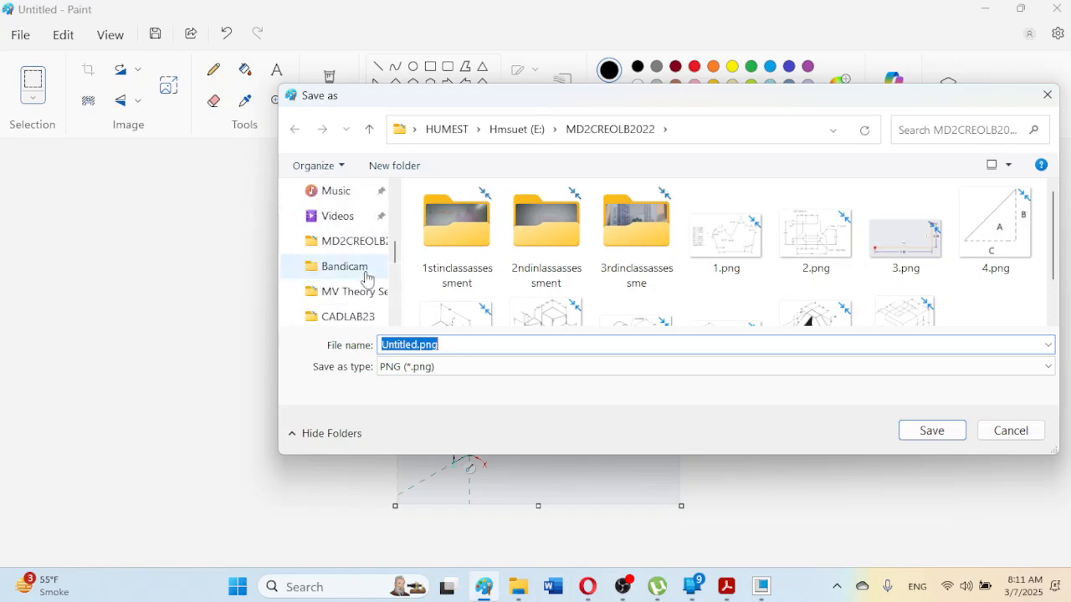
scroll(367, 279, "up", 2)
left_click(353, 244)
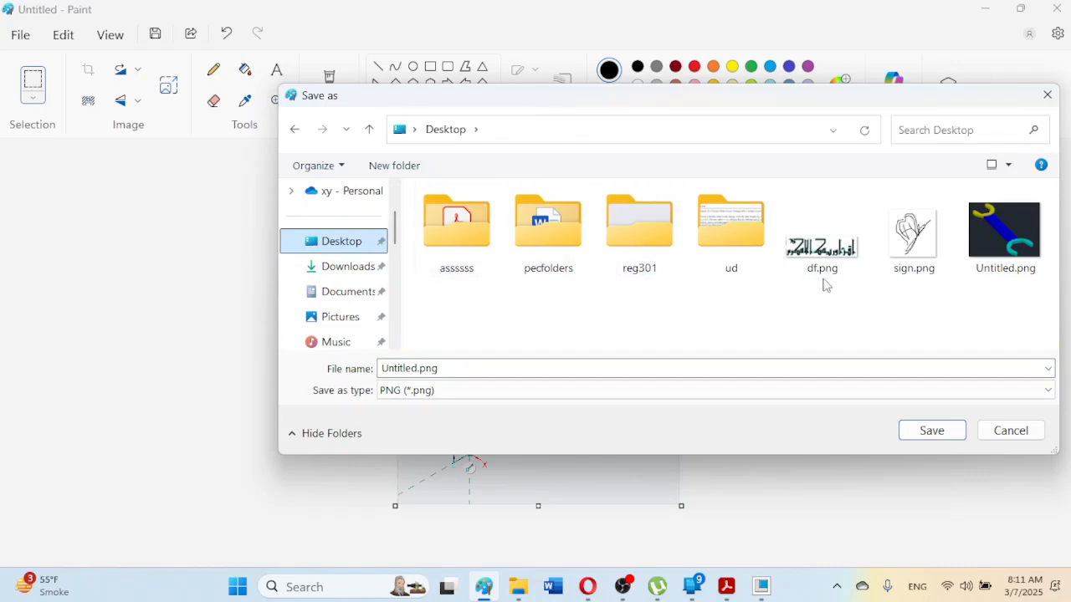
double_click(640, 242)
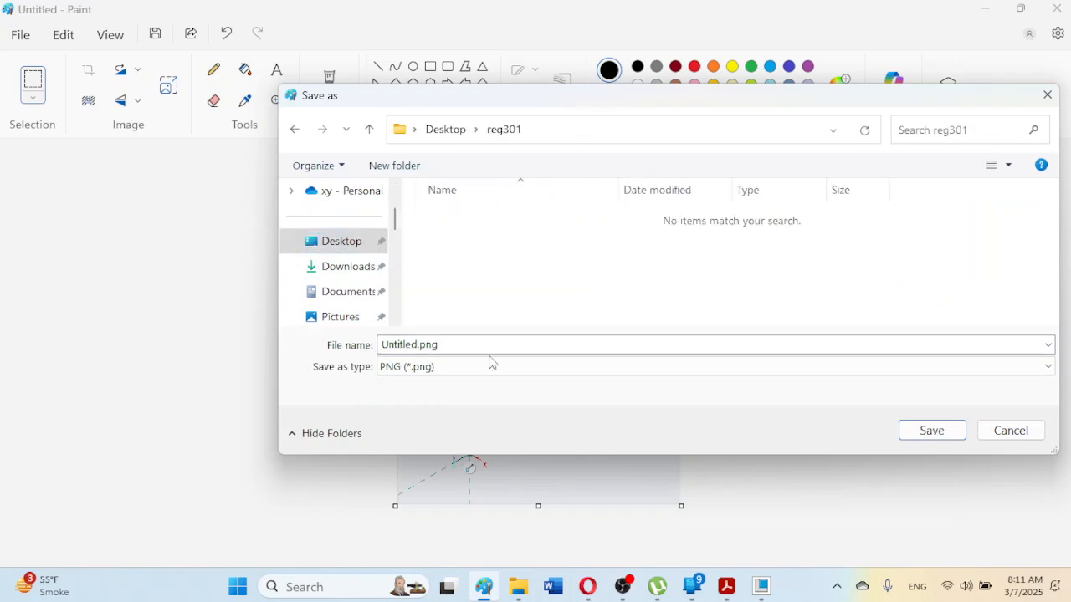
left_click(484, 345)
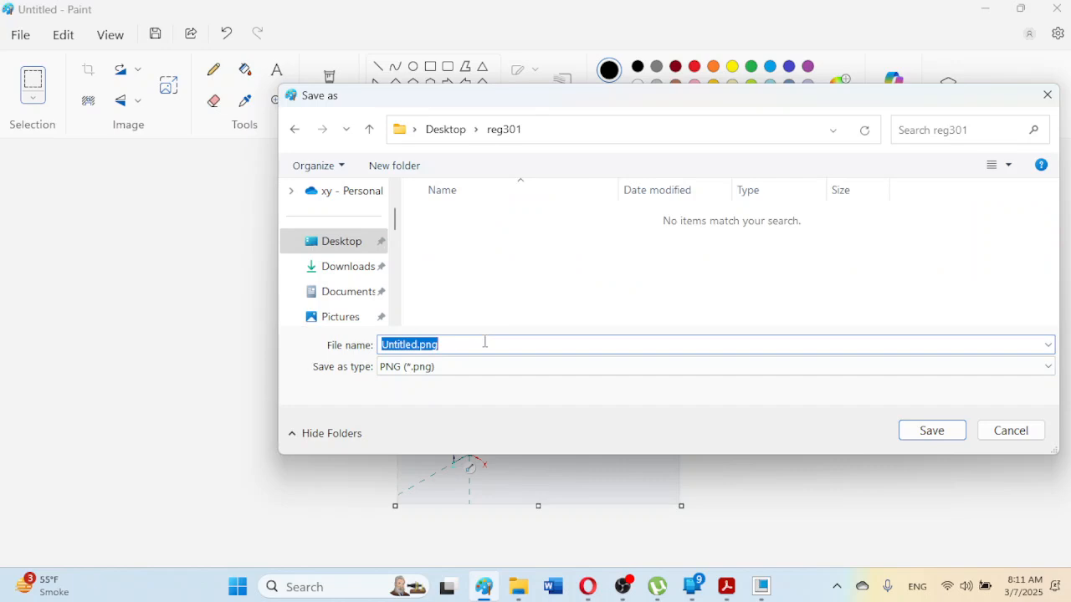
type("sketch")
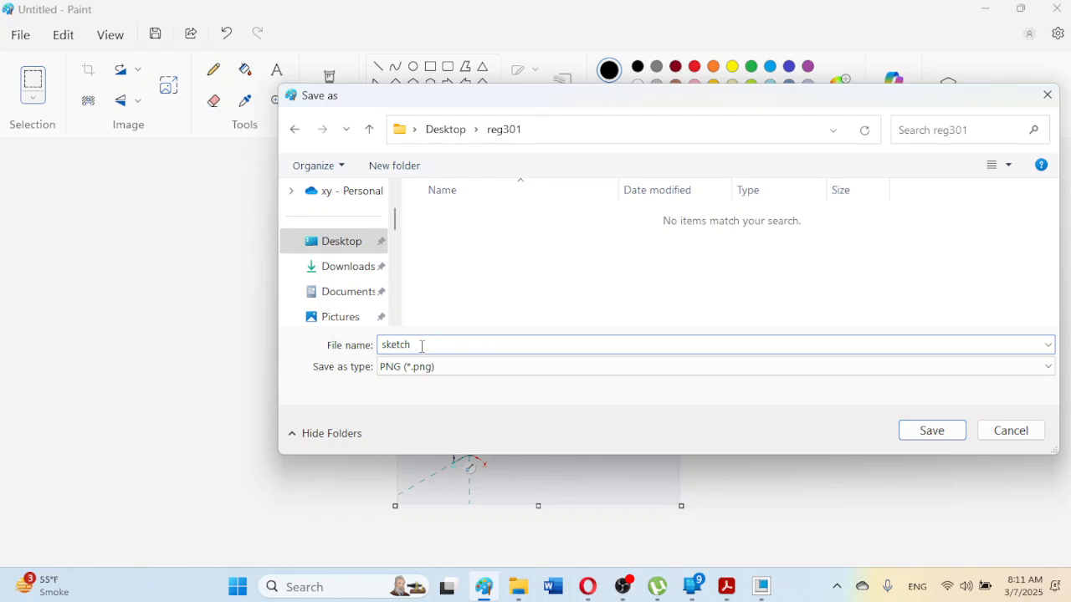
type("1")
key("Return")
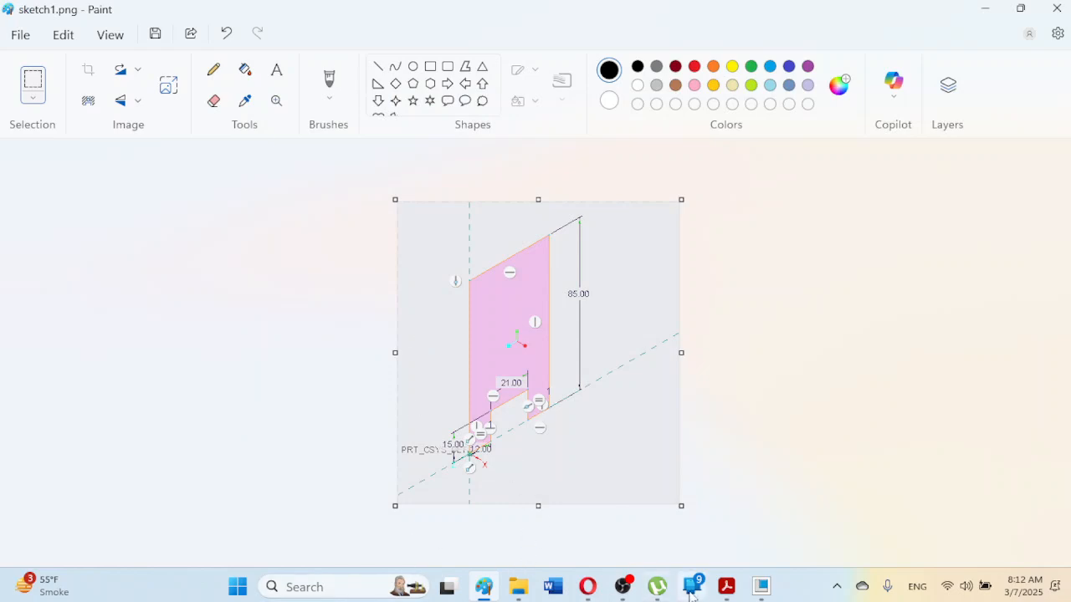
Step: Return to Creo and move the notch height dimension beyond the outer side farthest from the origin, checking the placement against the EX5-85 drawing
mouse_move(760, 586)
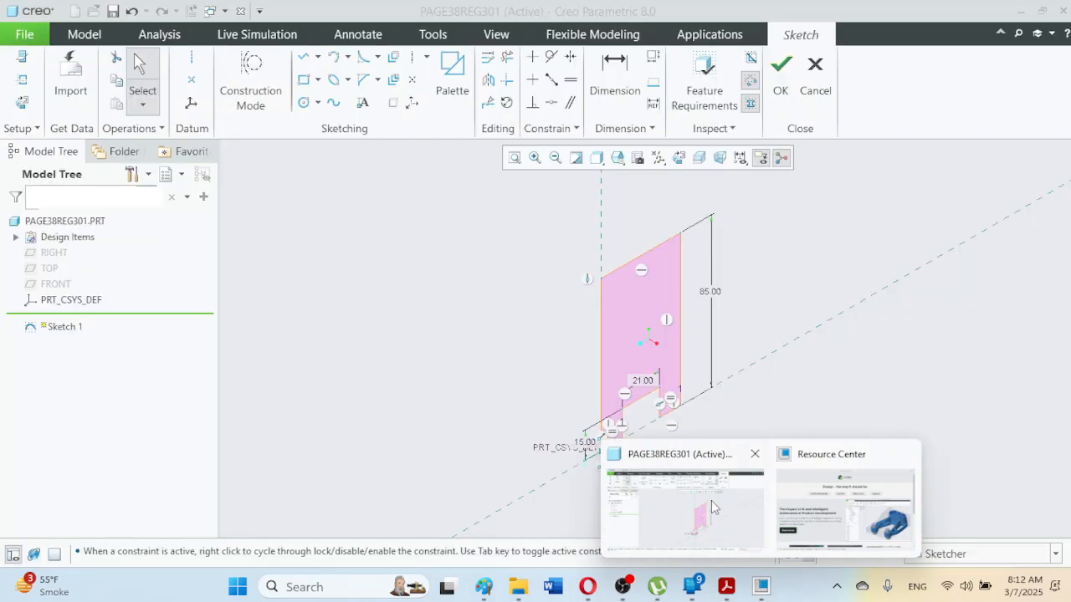
left_click(710, 501)
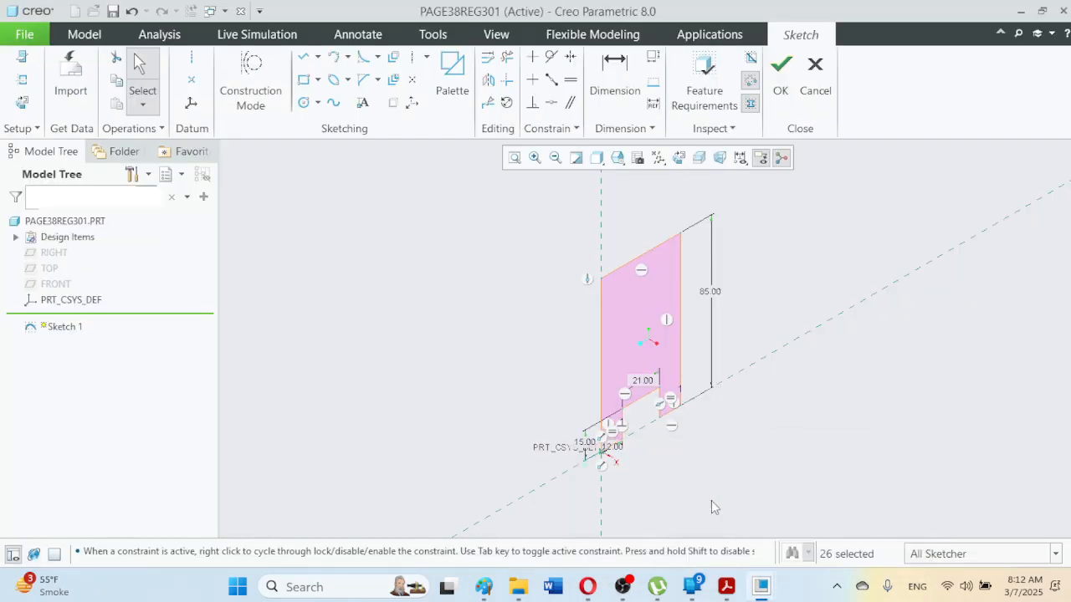
left_click(648, 383)
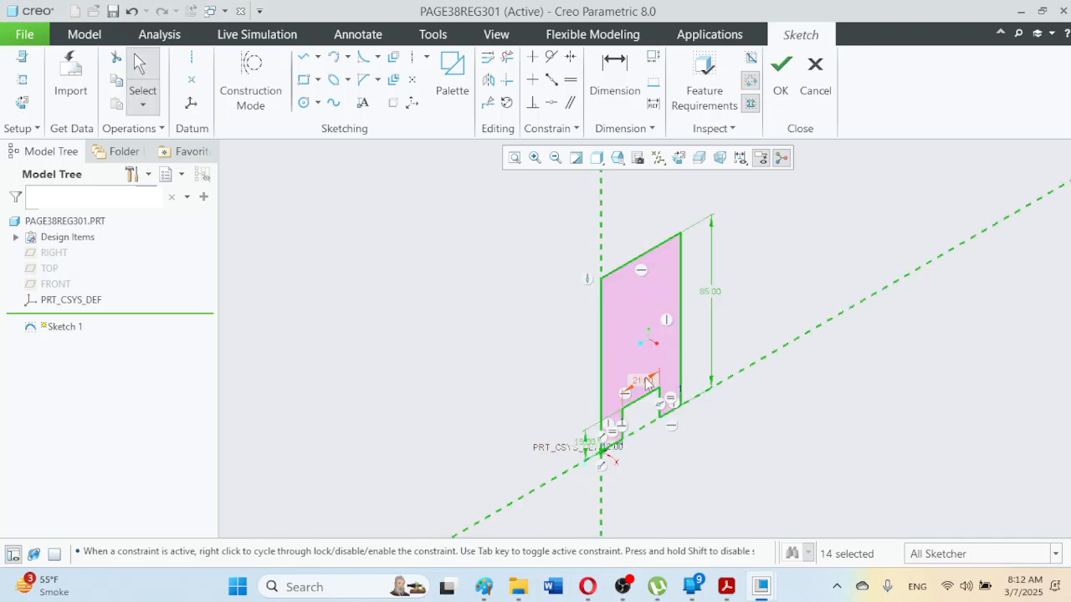
left_click(736, 456)
left_click(721, 592)
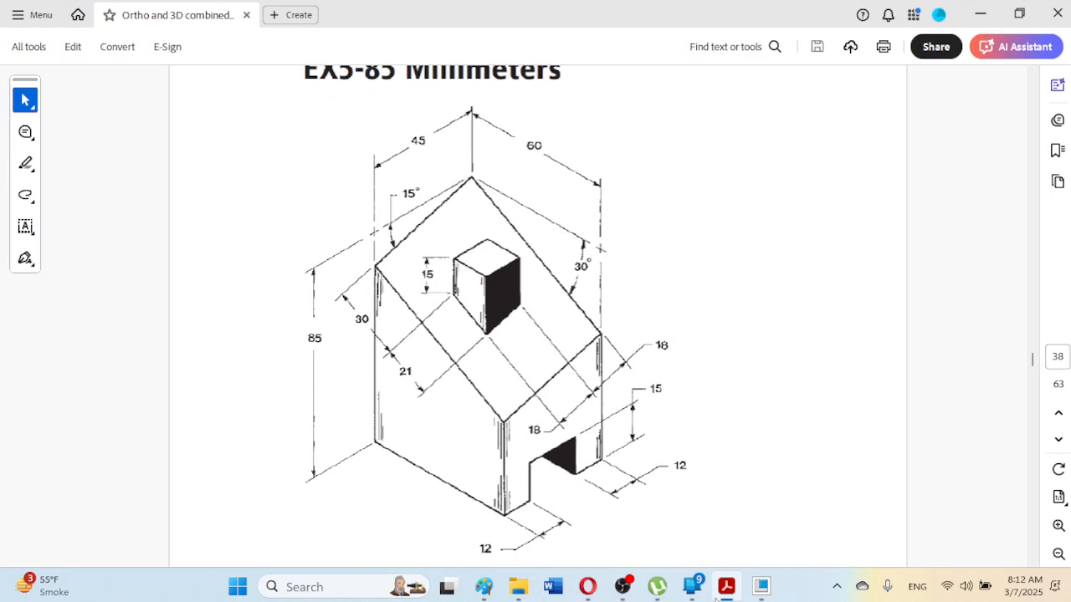
left_click(721, 592)
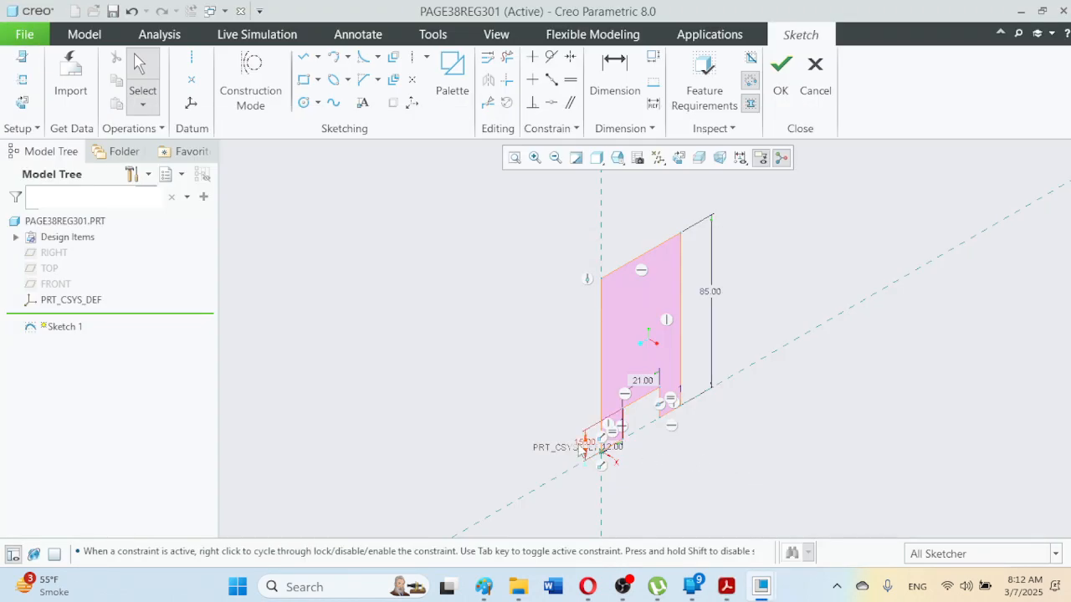
left_click(584, 453)
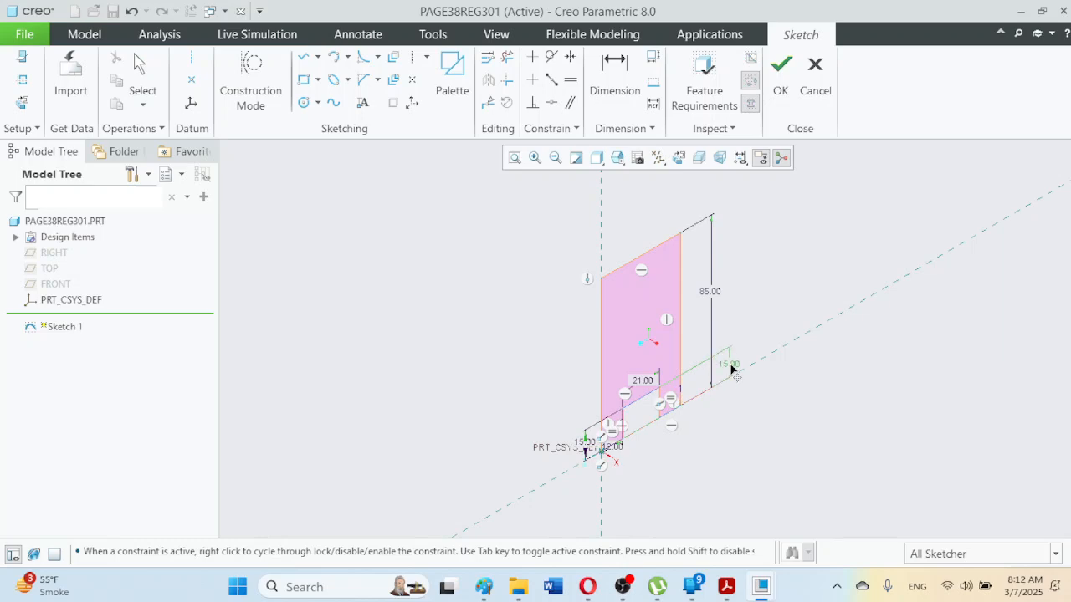
middle_click(731, 369)
left_click(726, 589)
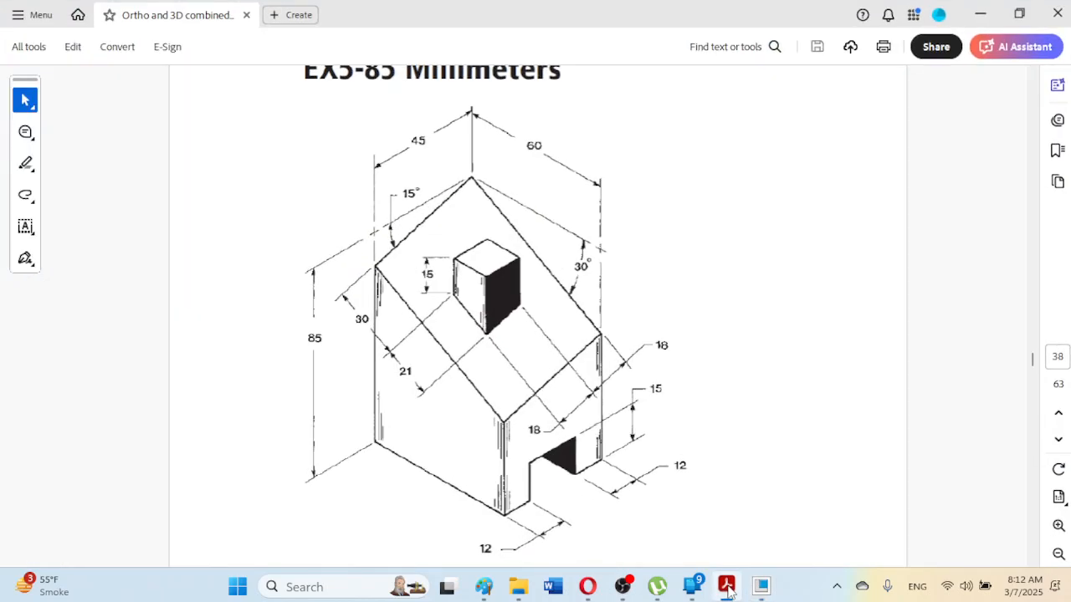
left_click(727, 589)
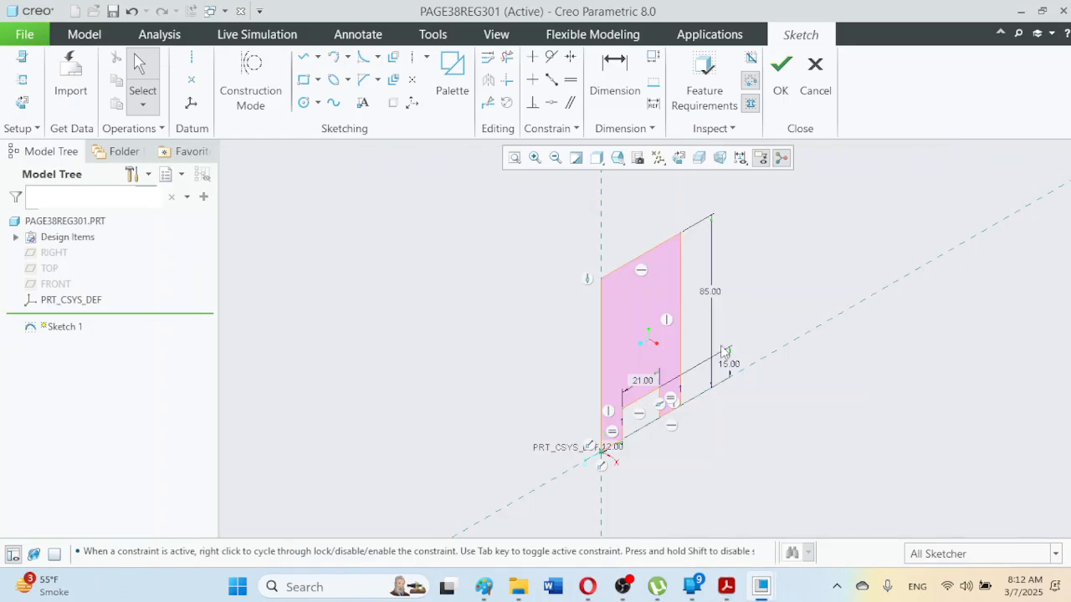
Step: Move the overall height dimension beyond the origin side, and place the notch width and 12 mm base dimensions below the profile
left_click_drag(715, 296, 577, 382)
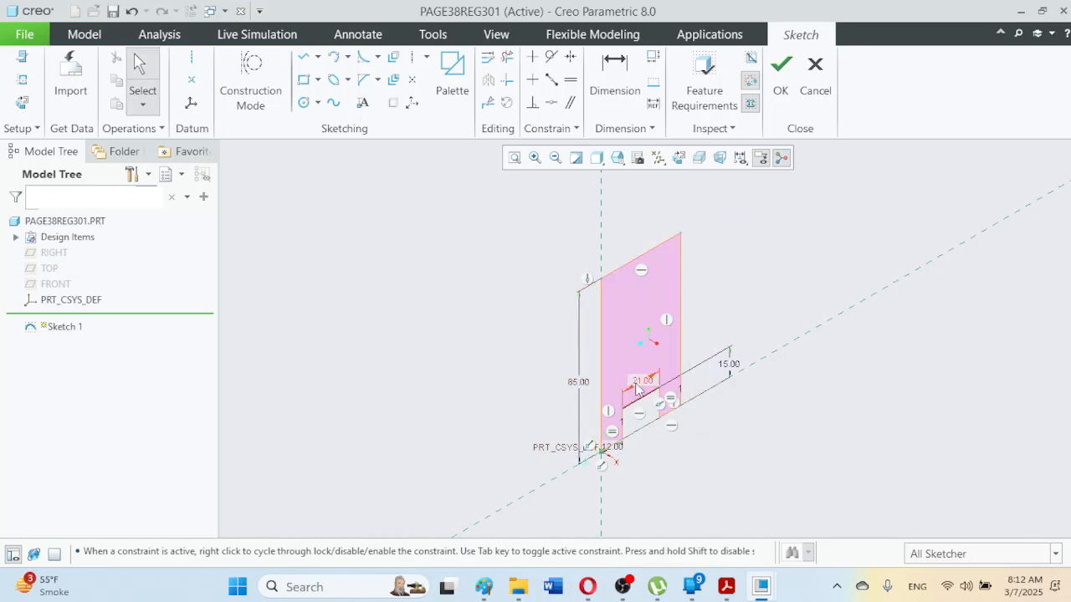
mouse_move(638, 389)
left_mouse_down()
mouse_move(655, 461)
mouse_move(655, 449)
mouse_move(676, 485)
mouse_move(650, 474)
mouse_move(660, 461)
left_mouse_up()
middle_click(676, 469)
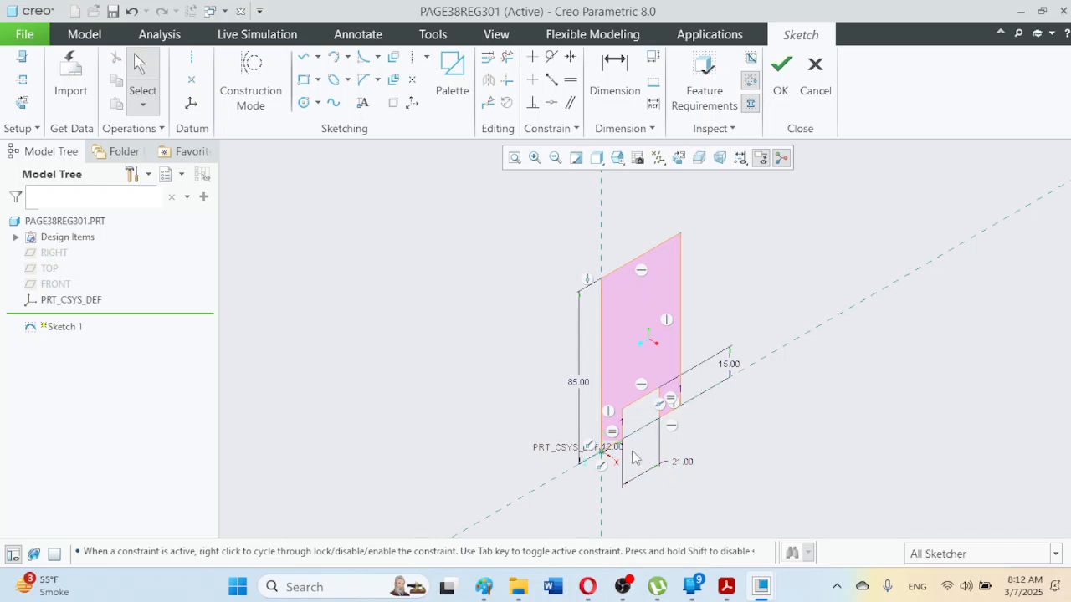
scroll(616, 449, "up", 1)
left_click_drag(616, 449, 617, 478)
mouse_move(689, 467)
left_mouse_down()
mouse_move(660, 455)
mouse_move(645, 462)
left_mouse_up()
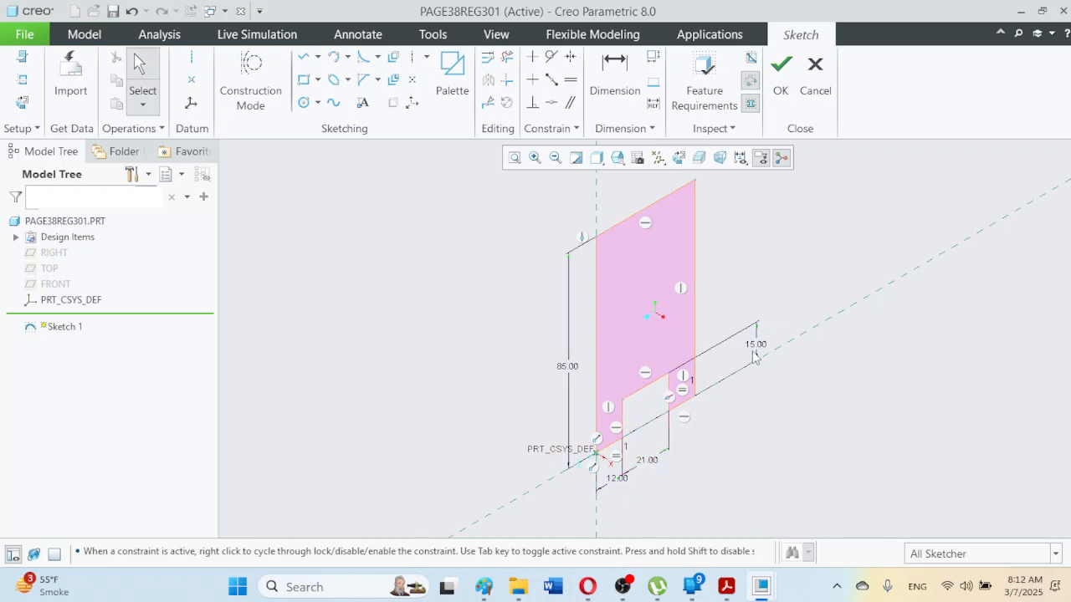
Step: Move the notch height dimension closer to the outer side of the profile
left_click_drag(757, 348, 717, 374)
left_click(514, 157)
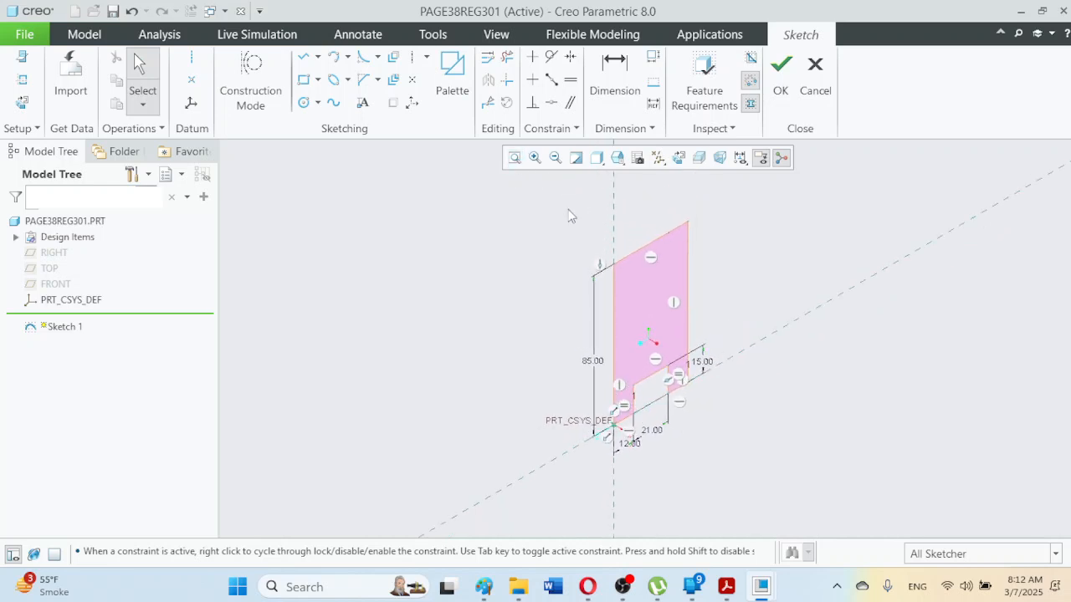
scroll(648, 243, "up", 1)
scroll(692, 542, "up", 1)
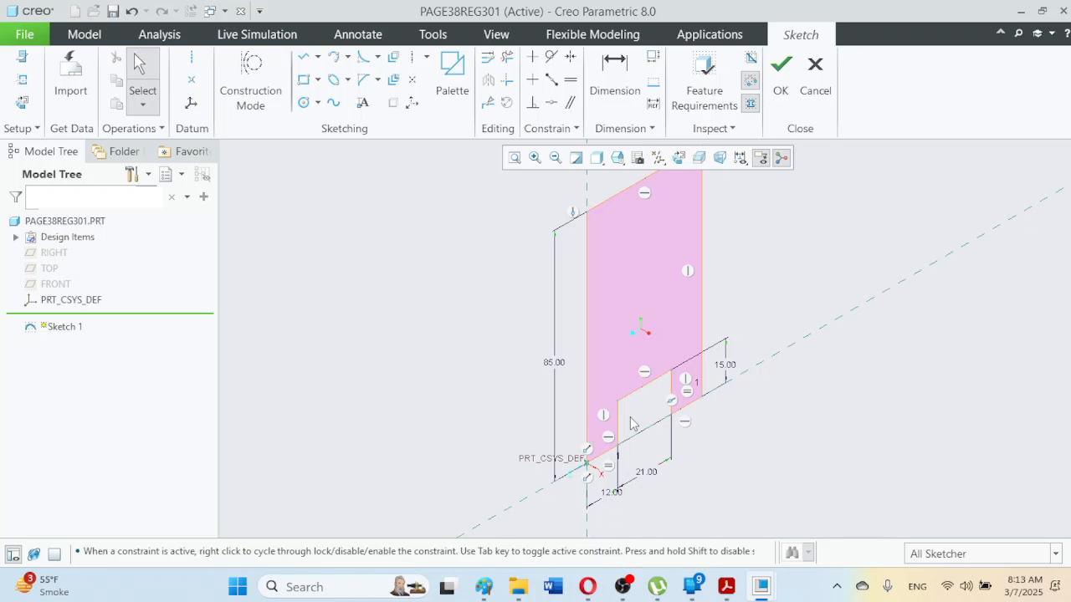
scroll(722, 401, "down", 1)
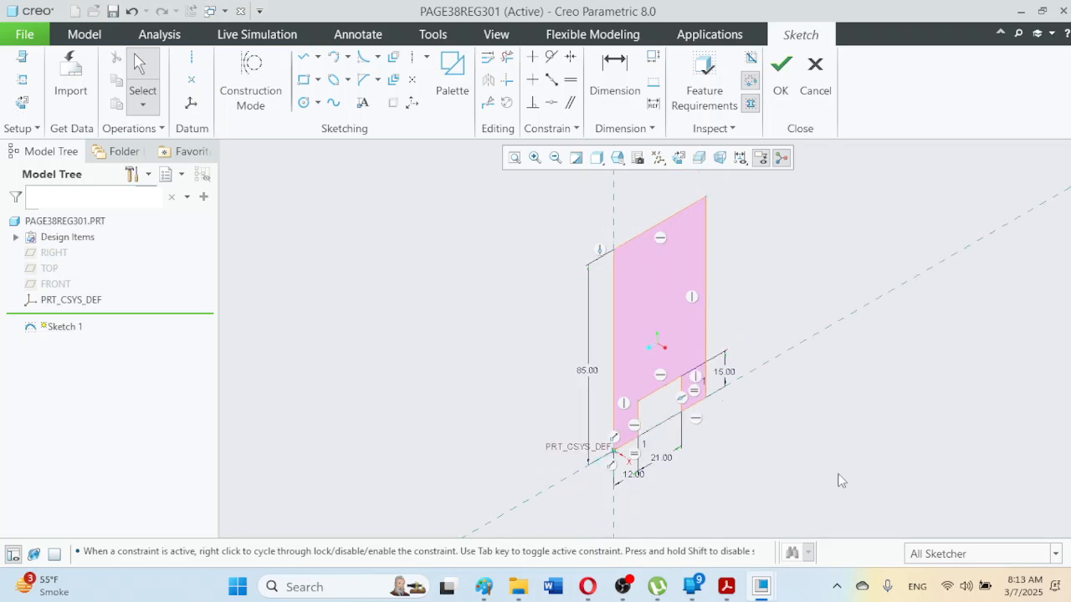
Step: Capture a screen snip of the whole sketch with its rearranged dimensions
key("super+shift+s")
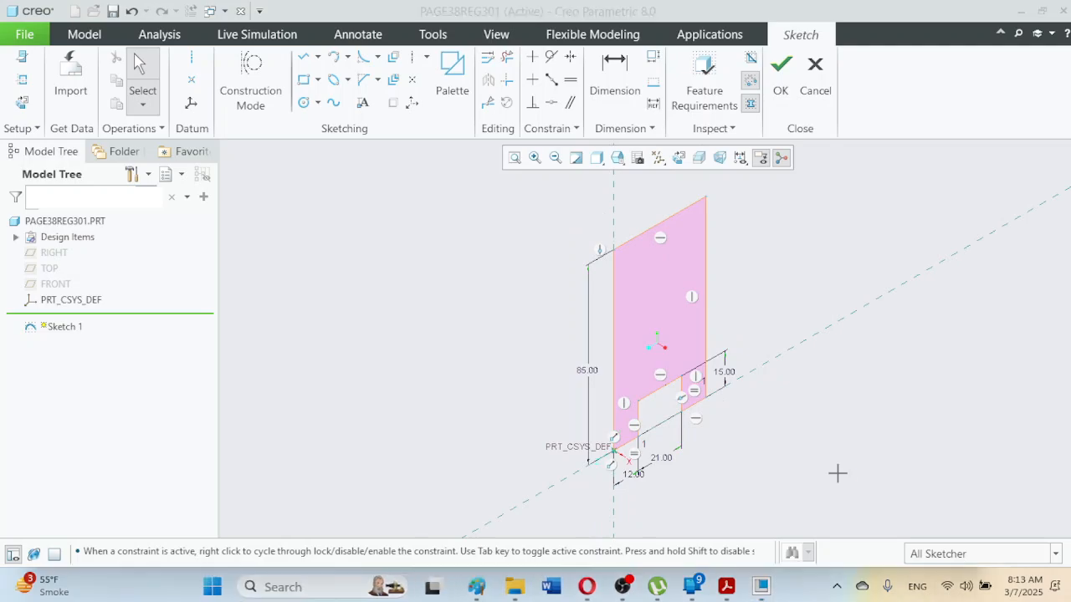
left_click_drag(521, 205, 517, 227)
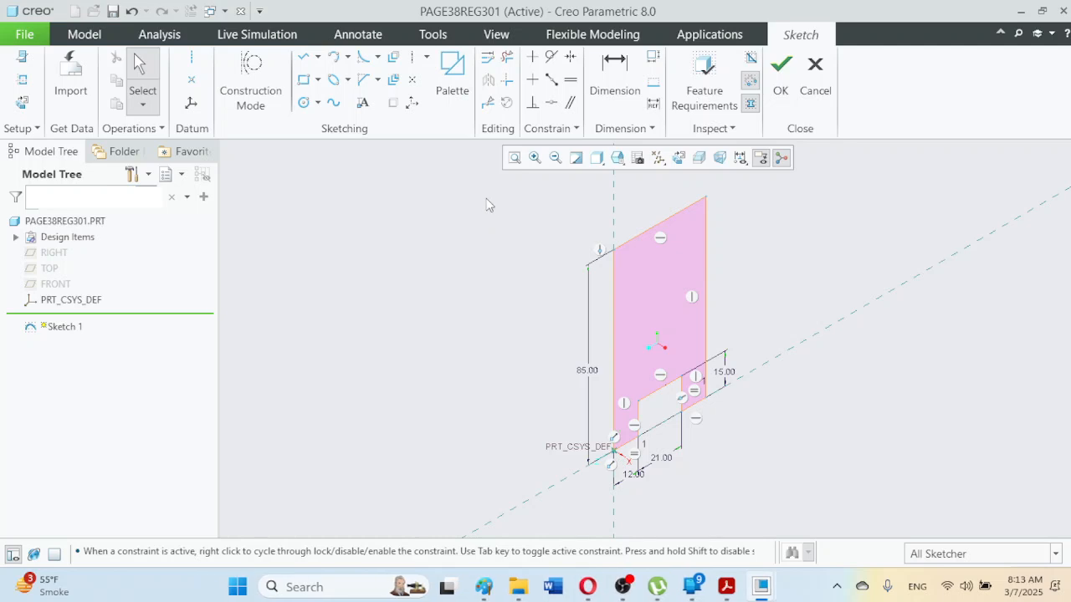
key("super+shift+s")
left_click_drag(490, 179, 794, 510)
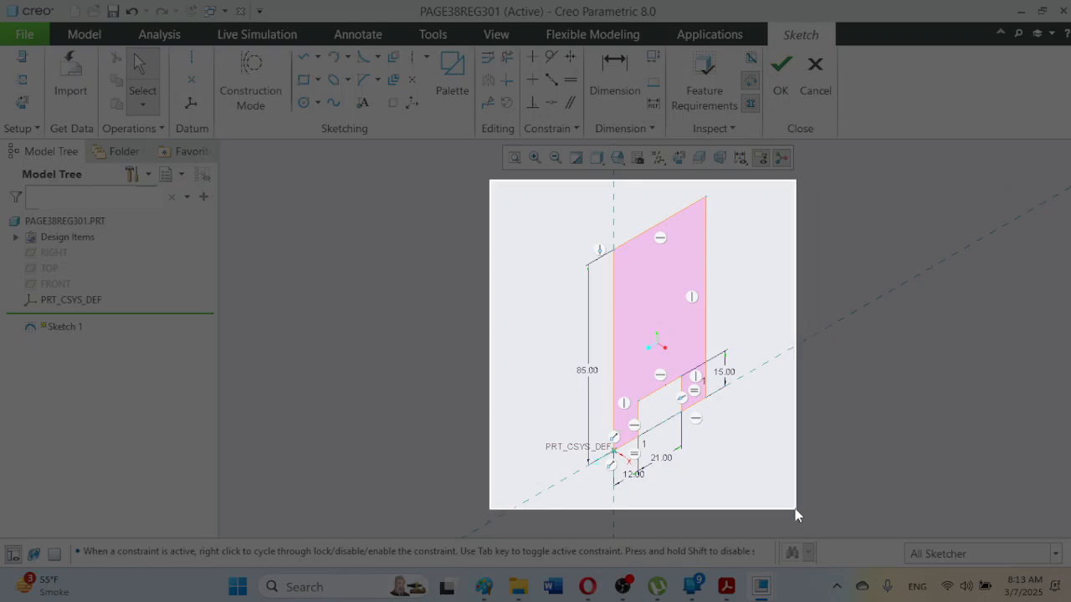
left_click_drag(795, 514, 794, 496)
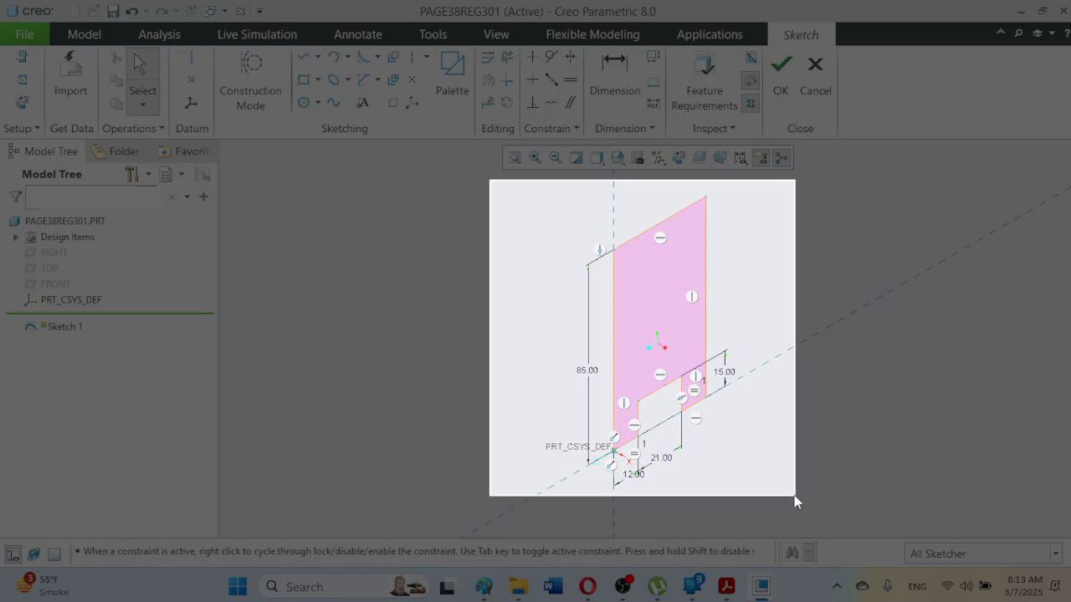
left_click_drag(794, 495, 794, 494)
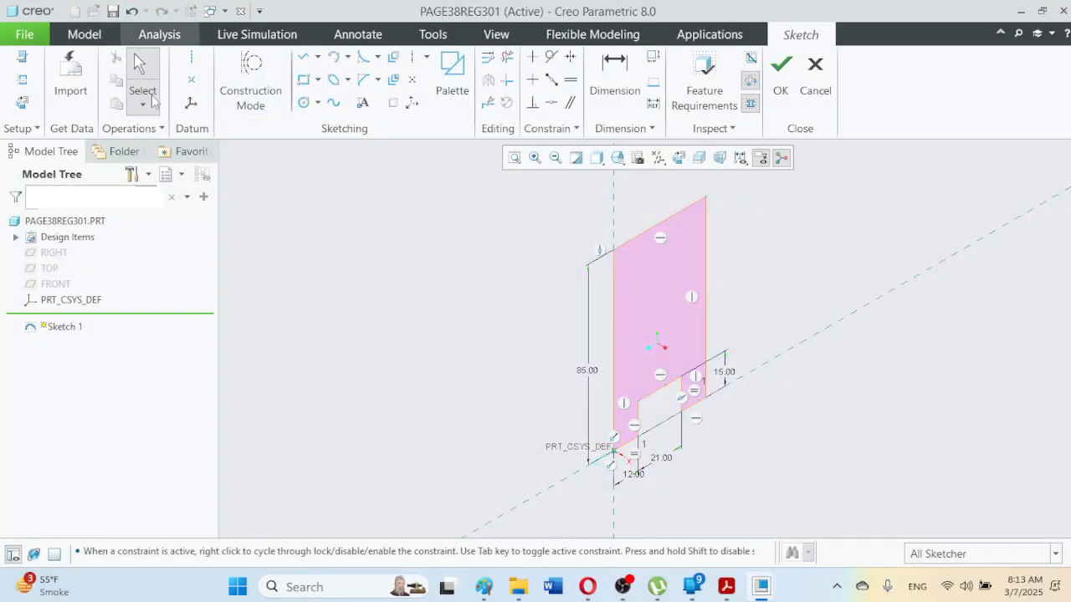
Step: Switch to Paint, paste the new snip over the old sketch picture and save it in sketch1.png
left_click(483, 586)
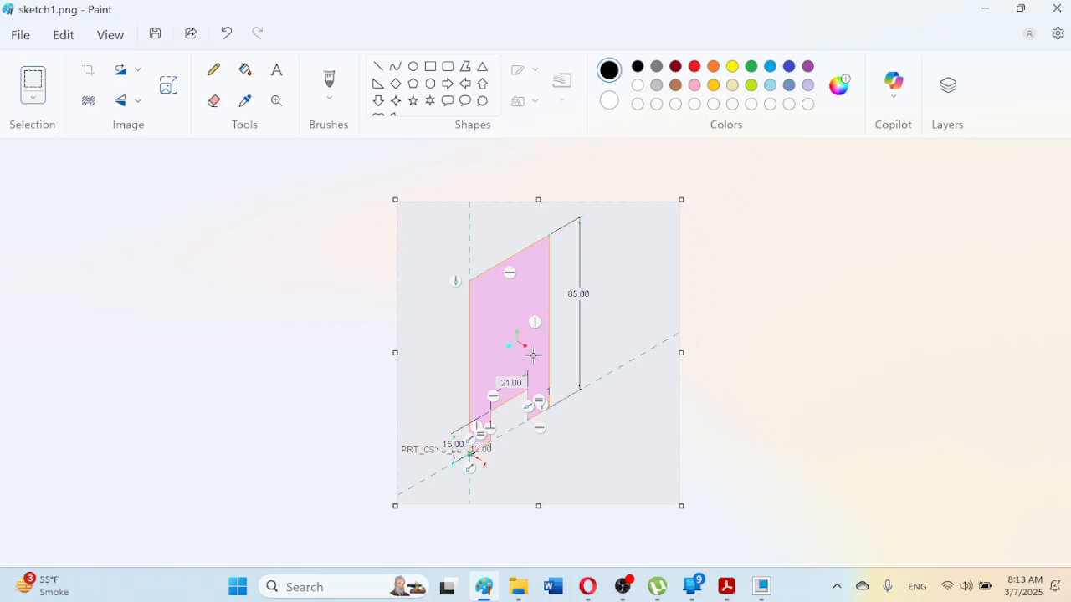
key("ctrl+v")
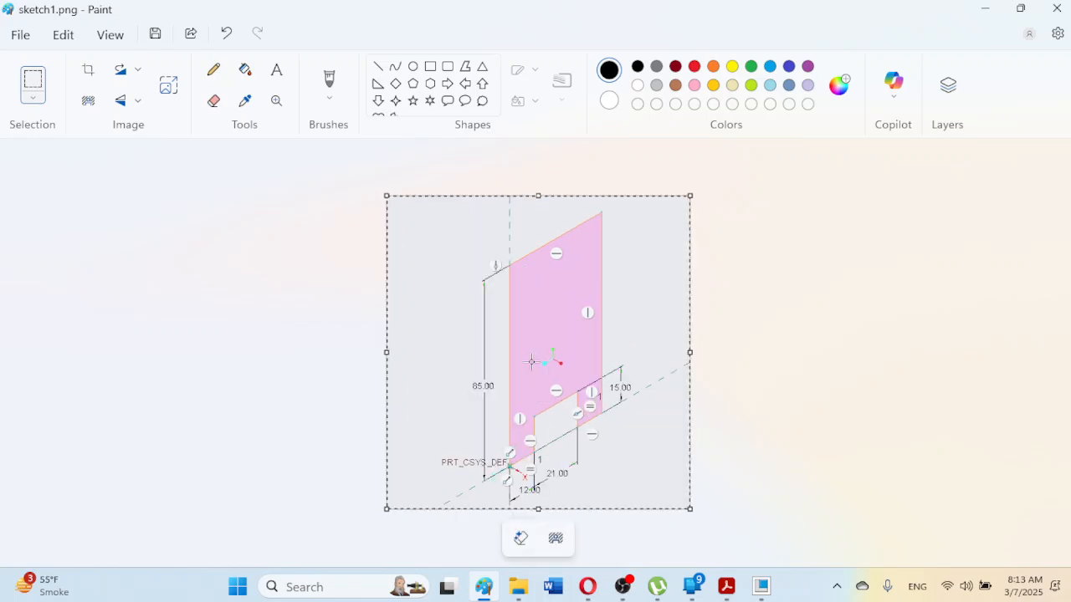
left_click(157, 37)
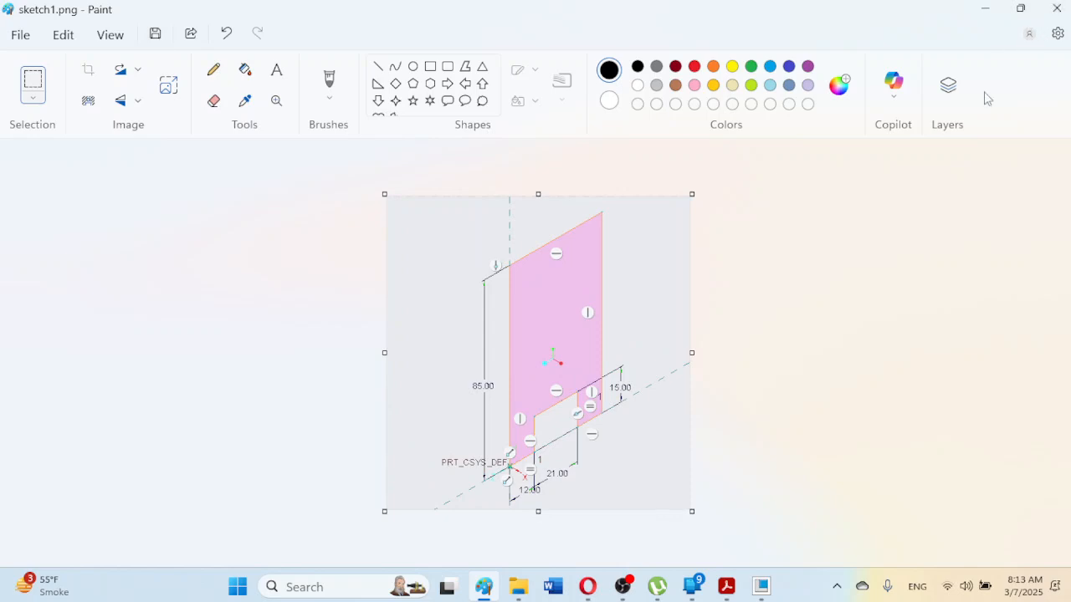
Step: Check the EX5-85 drawing and return to the PAGE38REG301 part window in Creo
mouse_move(716, 581)
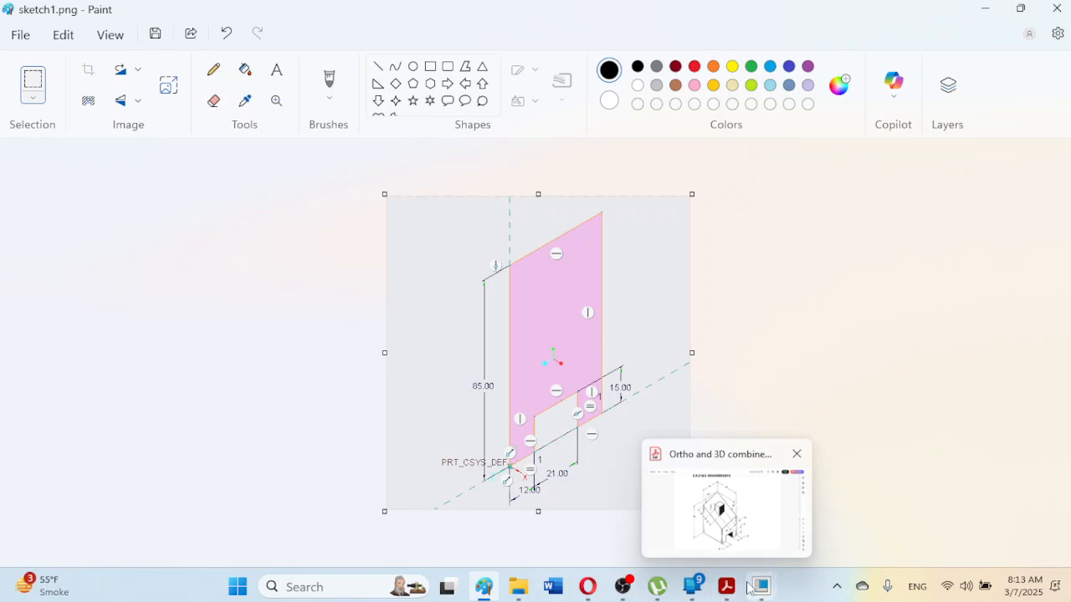
left_click(691, 527)
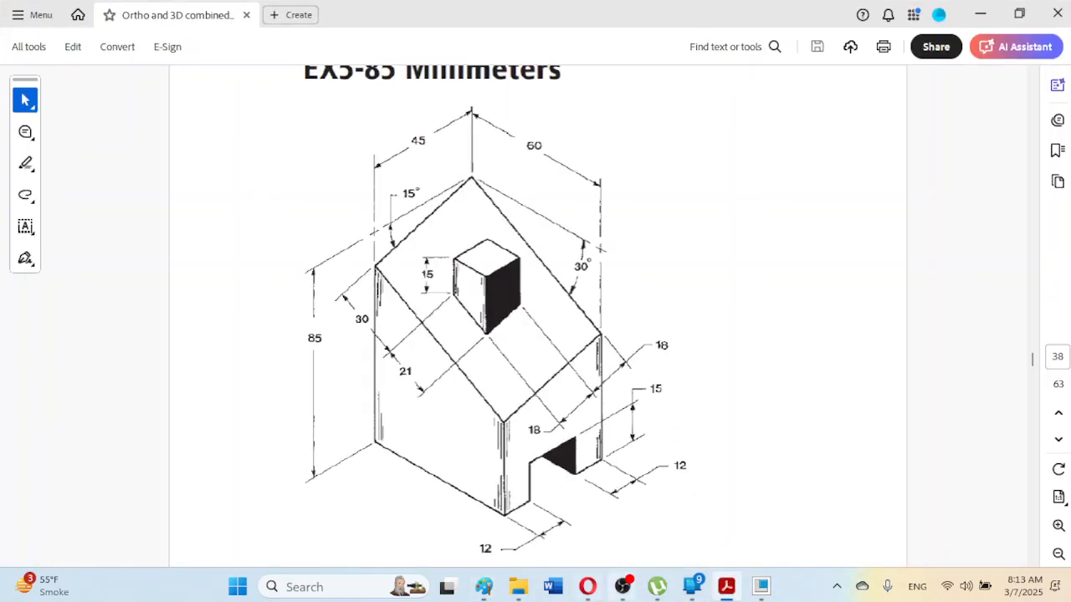
left_click(587, 586)
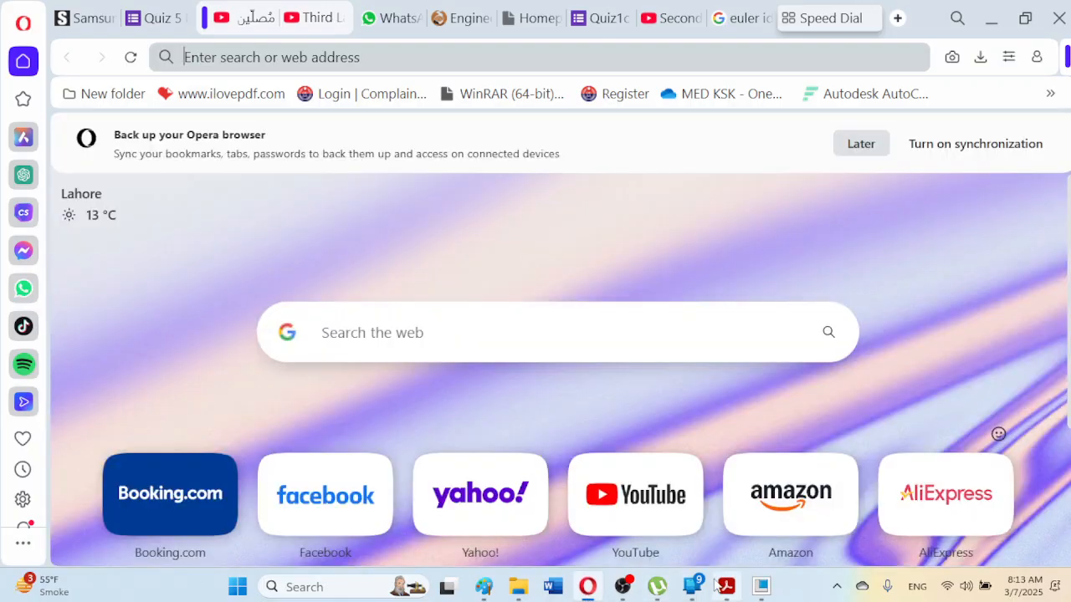
mouse_move(762, 587)
left_click(719, 506)
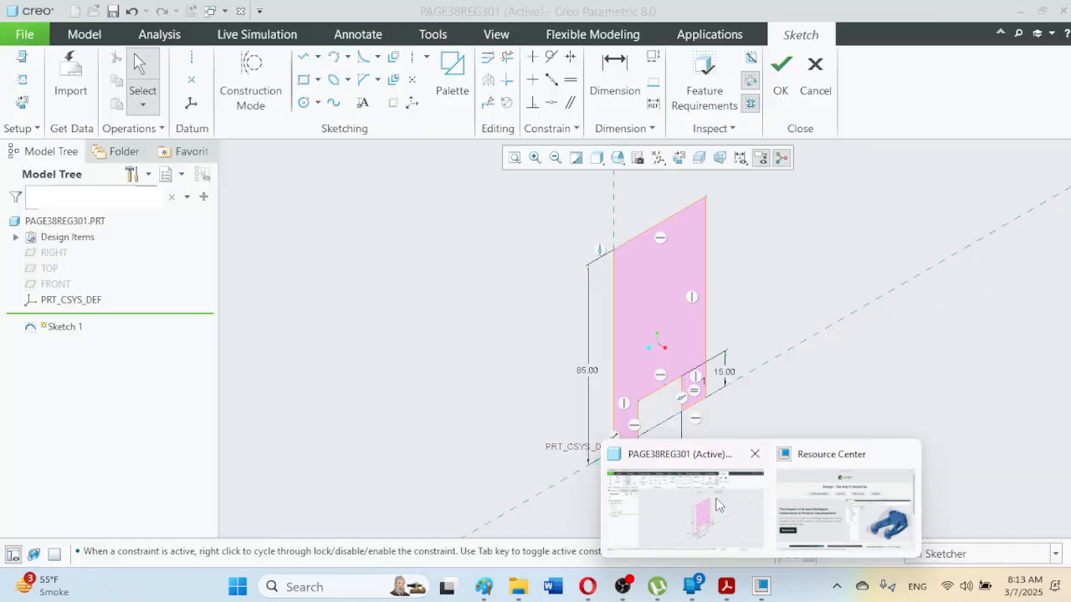
mouse_move(757, 586)
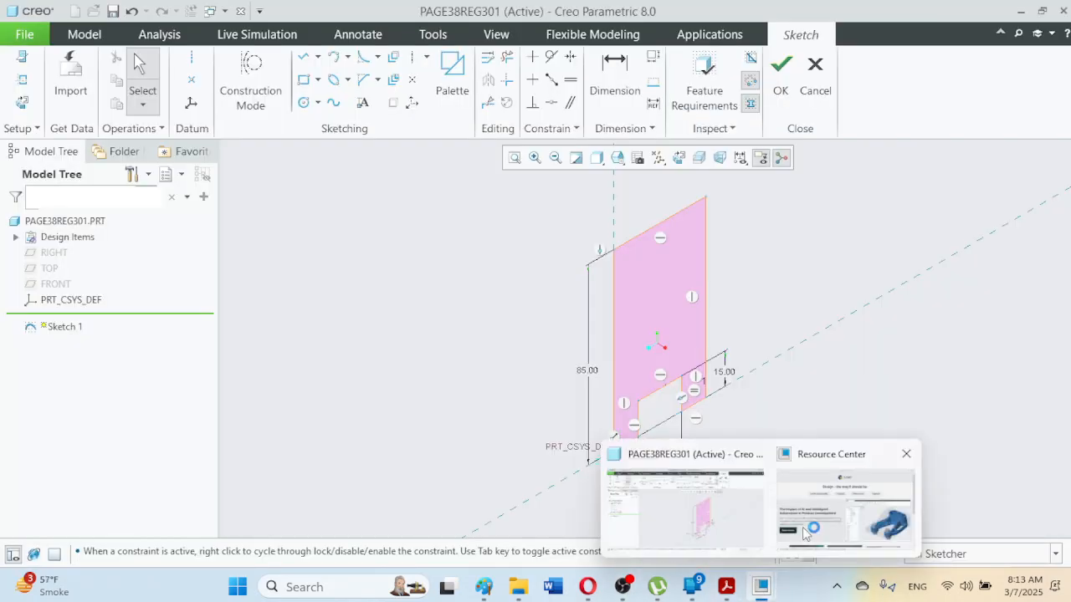
left_click(786, 518)
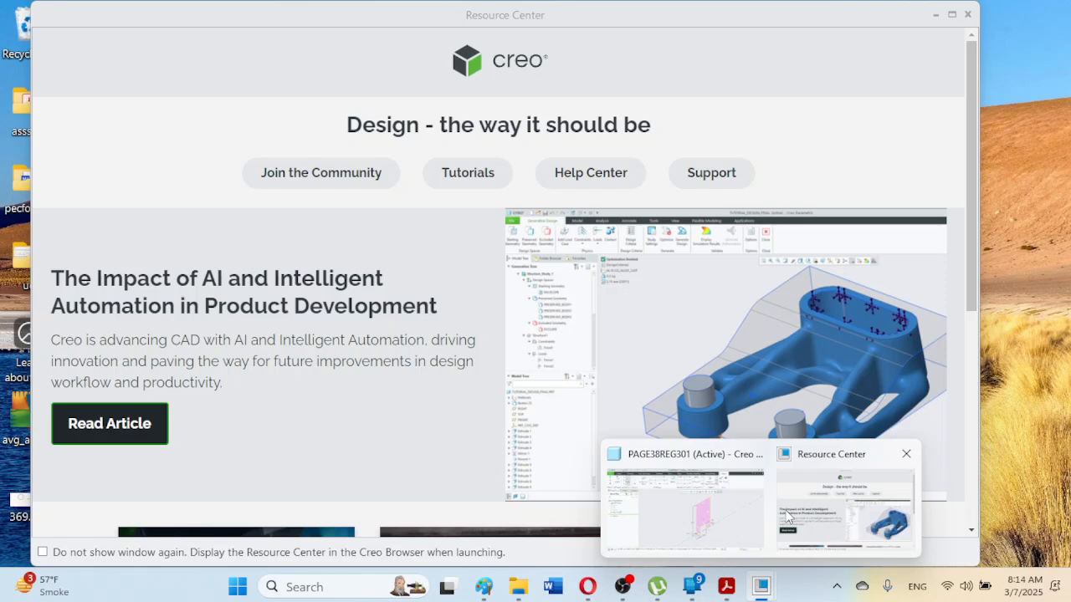
left_click(685, 506)
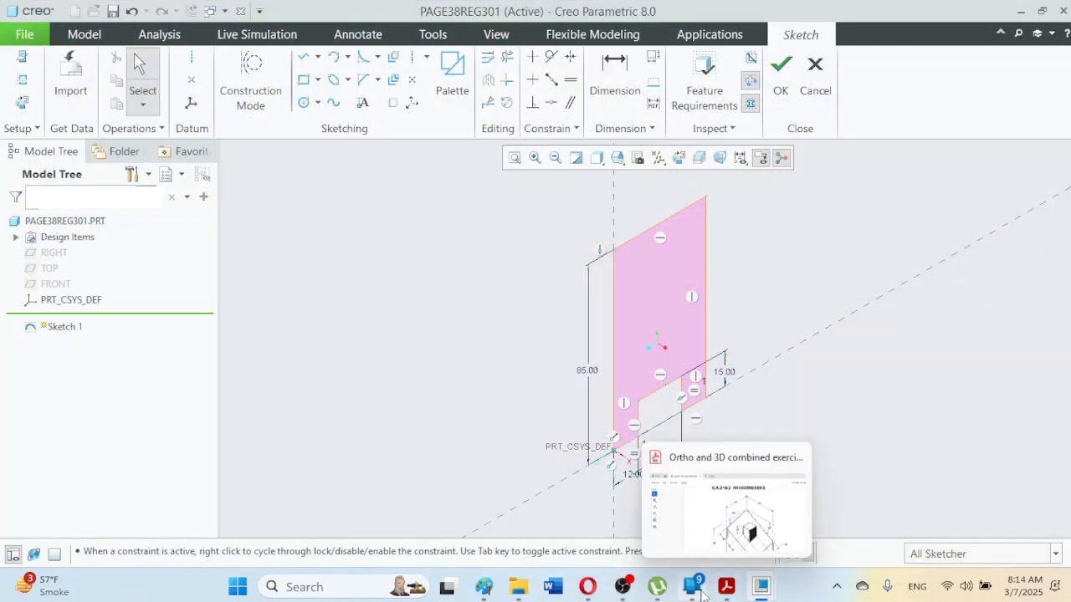
mouse_move(758, 595)
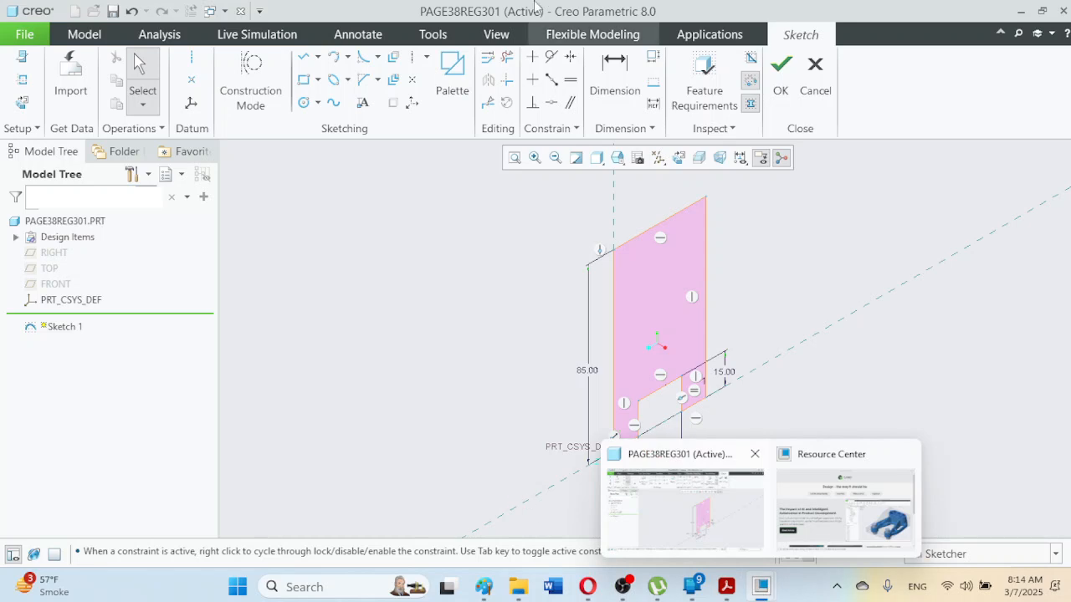
Step: Finish the sketch and extrude the notched profile as a solid 60 mm deep, checking the depth against the EX5-85 drawing
left_click(778, 91)
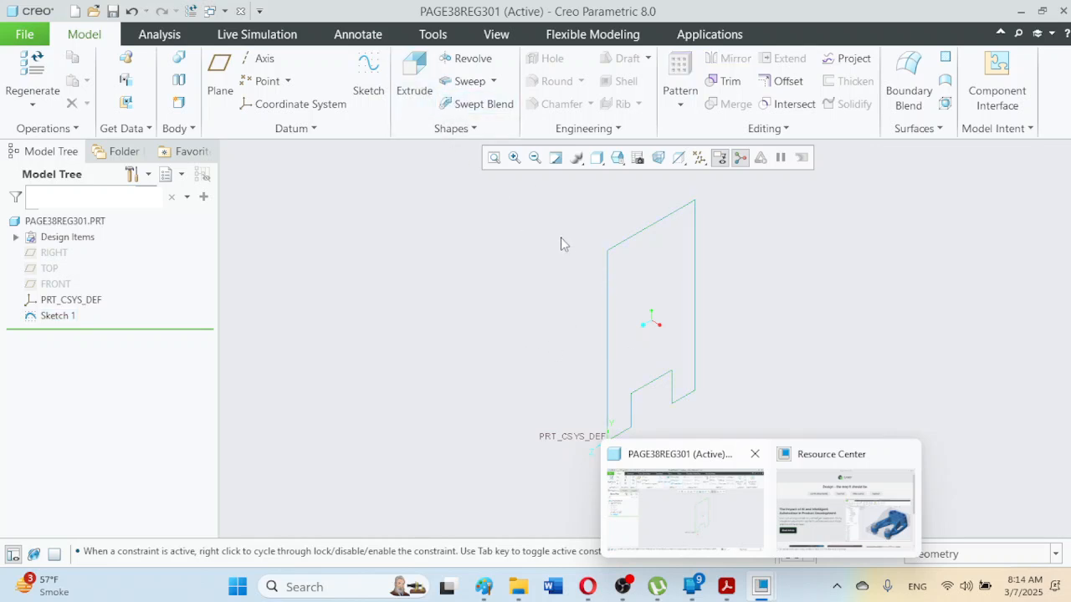
left_click(414, 80)
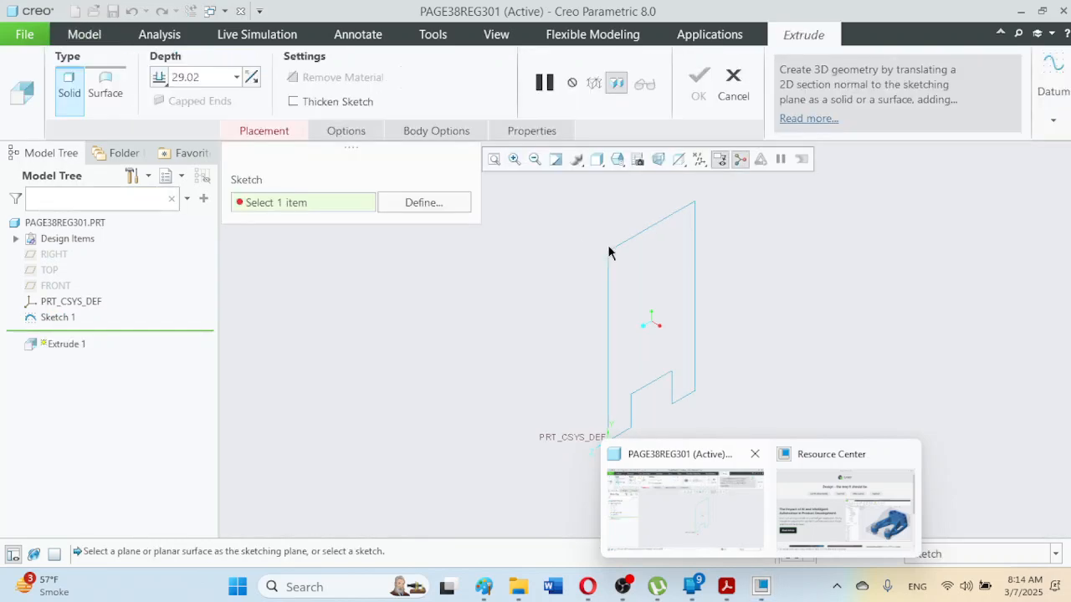
left_click(611, 250)
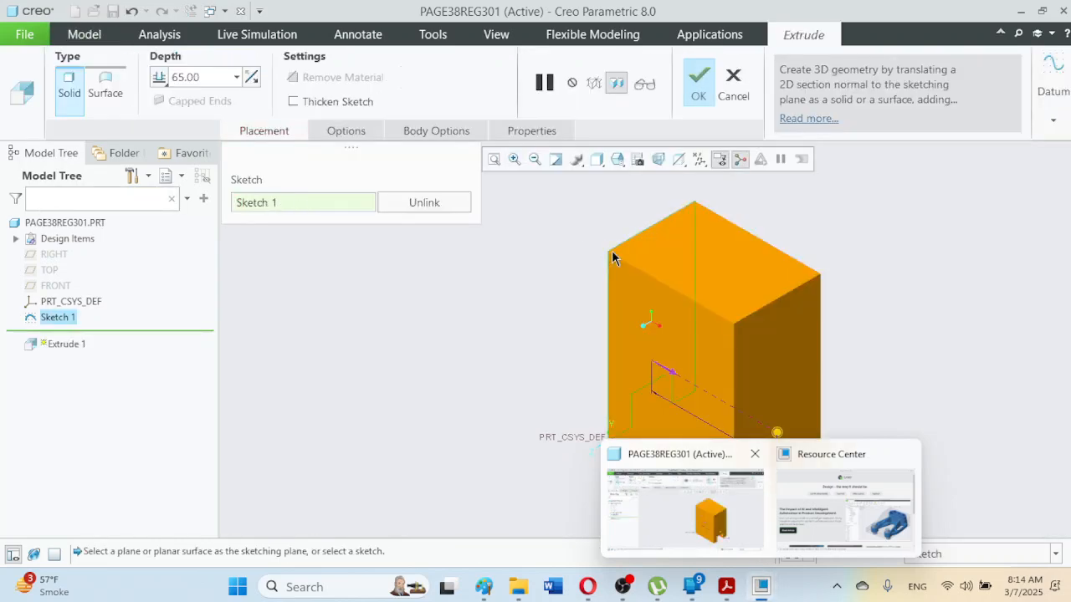
left_click(727, 588)
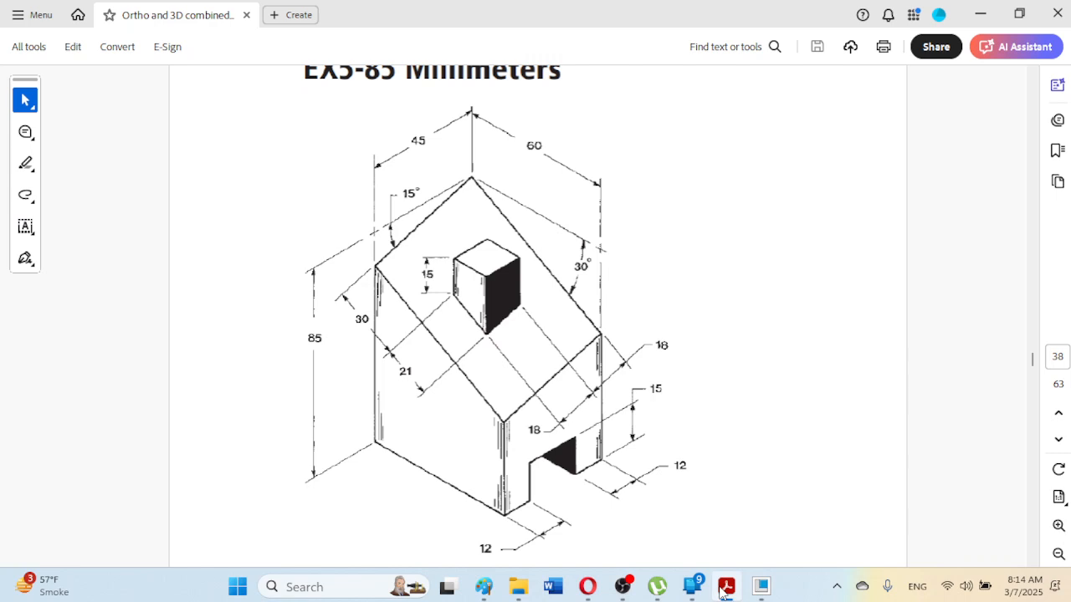
left_click(725, 587)
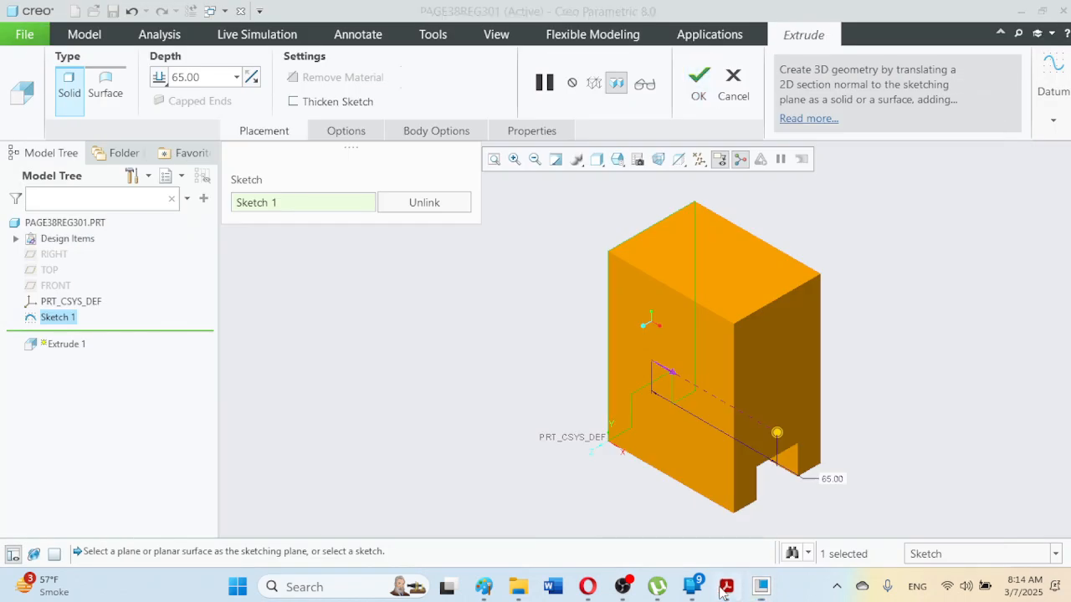
left_click(725, 587)
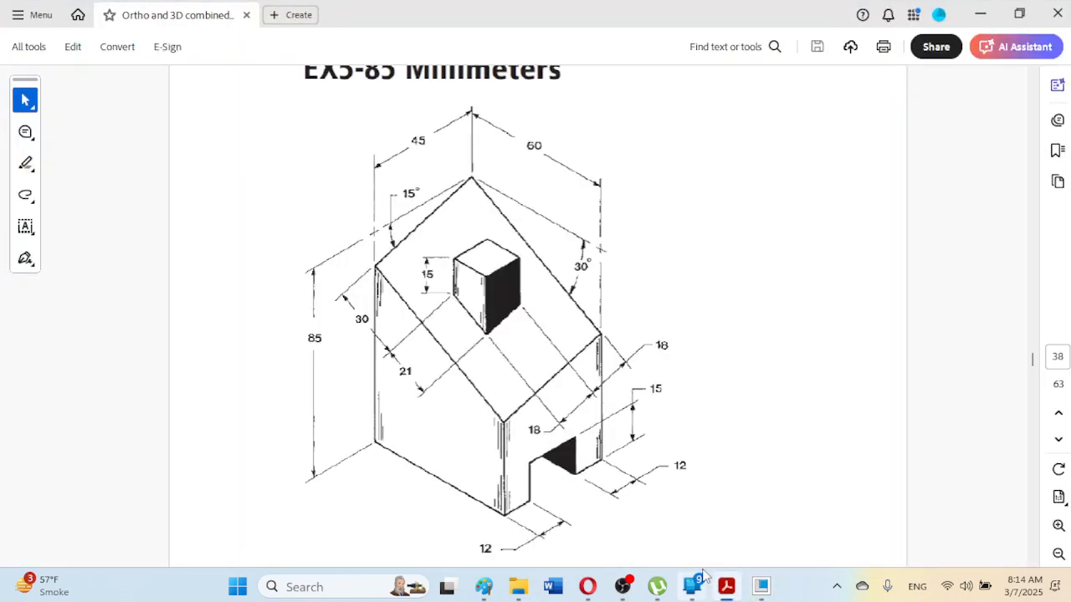
left_click(726, 587)
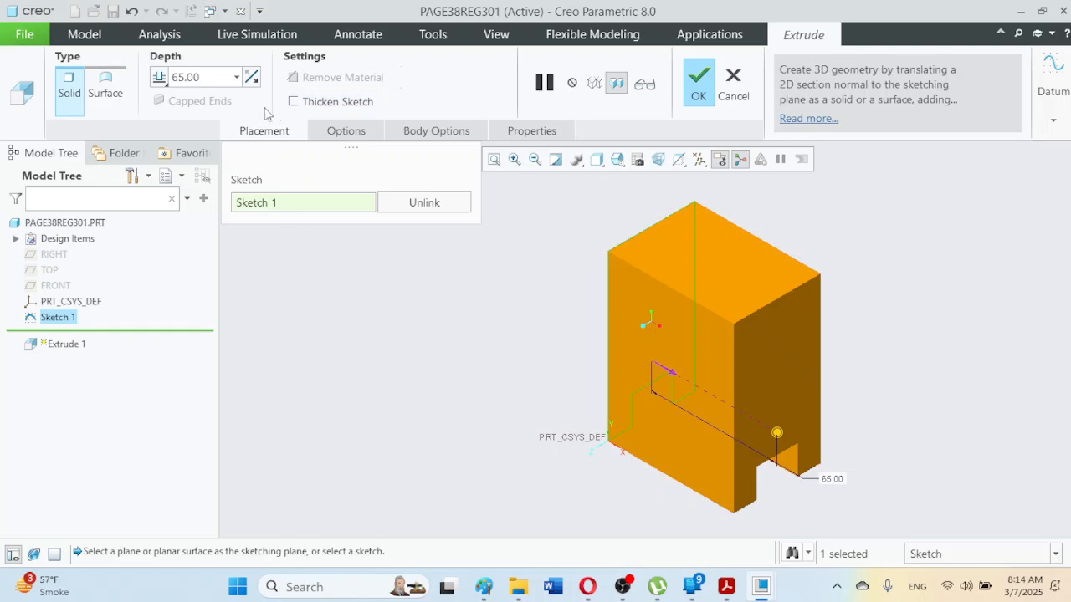
double_click(218, 76)
type("60")
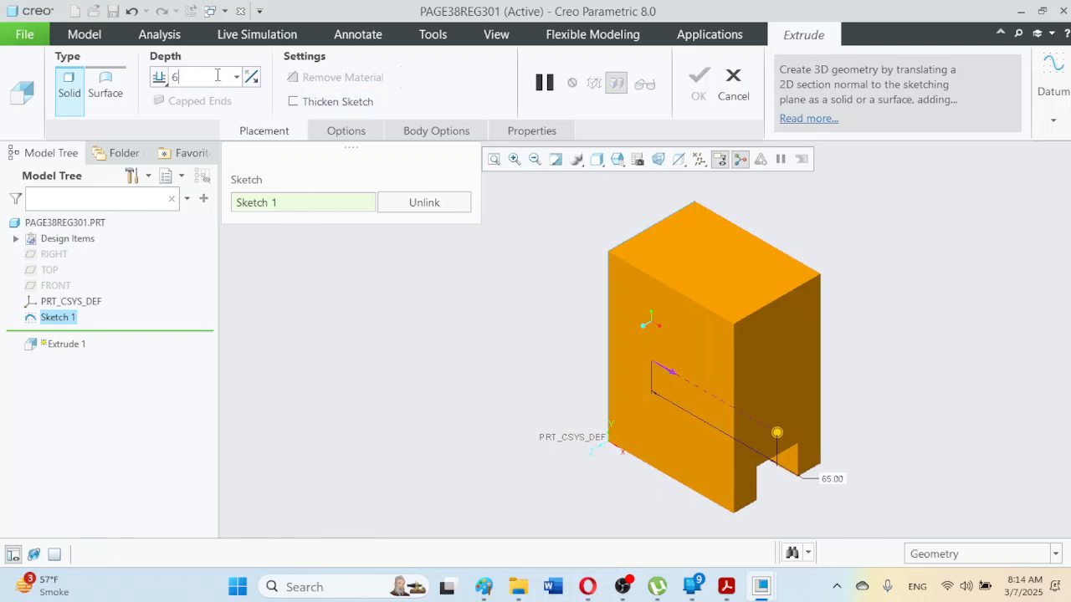
key("Return")
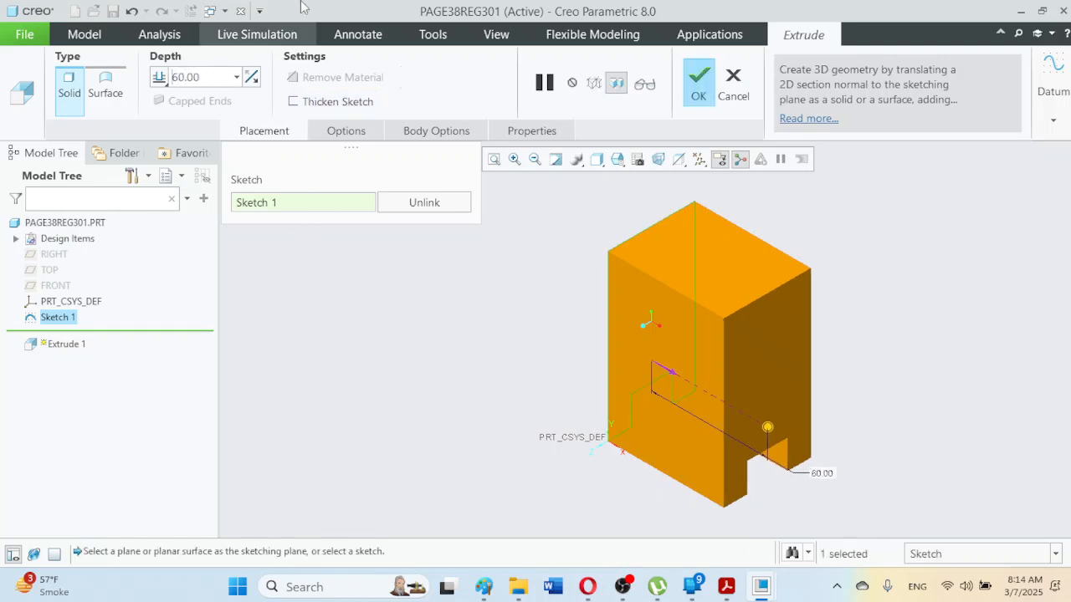
left_click(698, 84)
Step: Hide the spin center and set the model display style to Shading With Edges
left_click(494, 159)
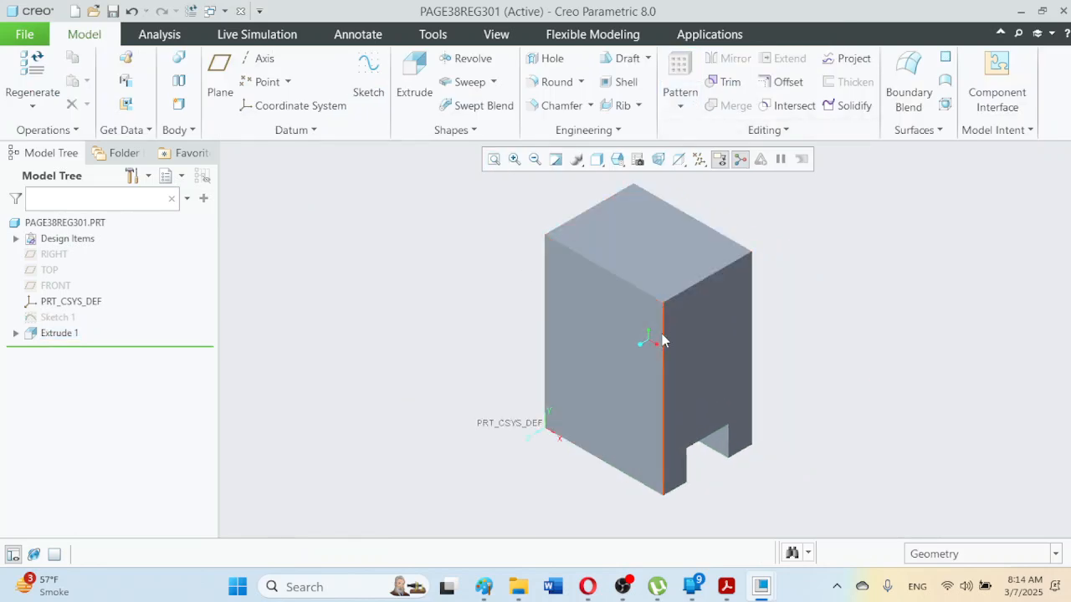
left_click(740, 160)
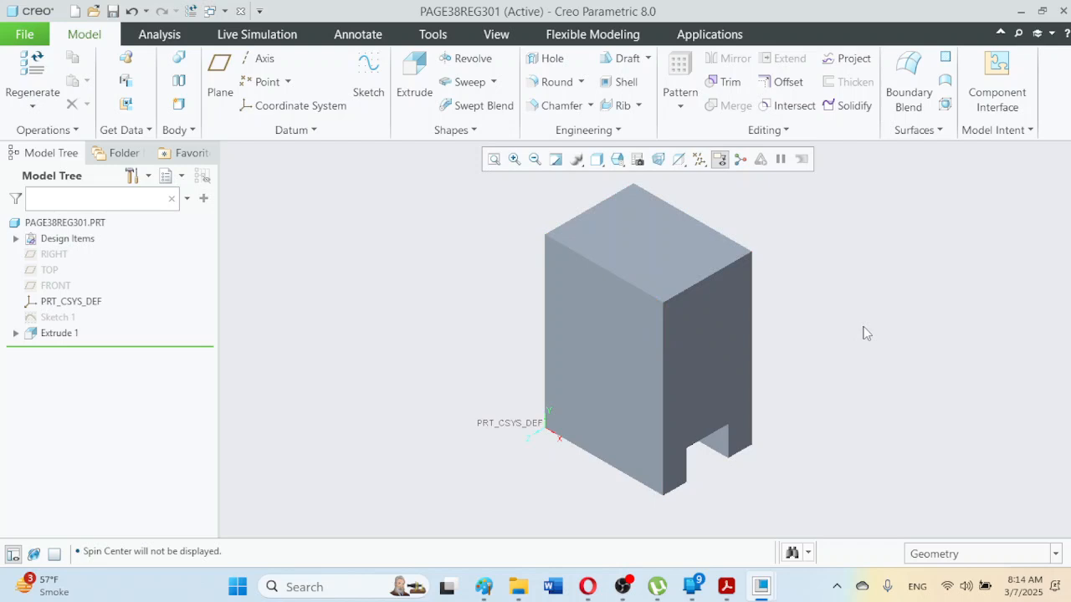
left_click(596, 159)
left_click(618, 205)
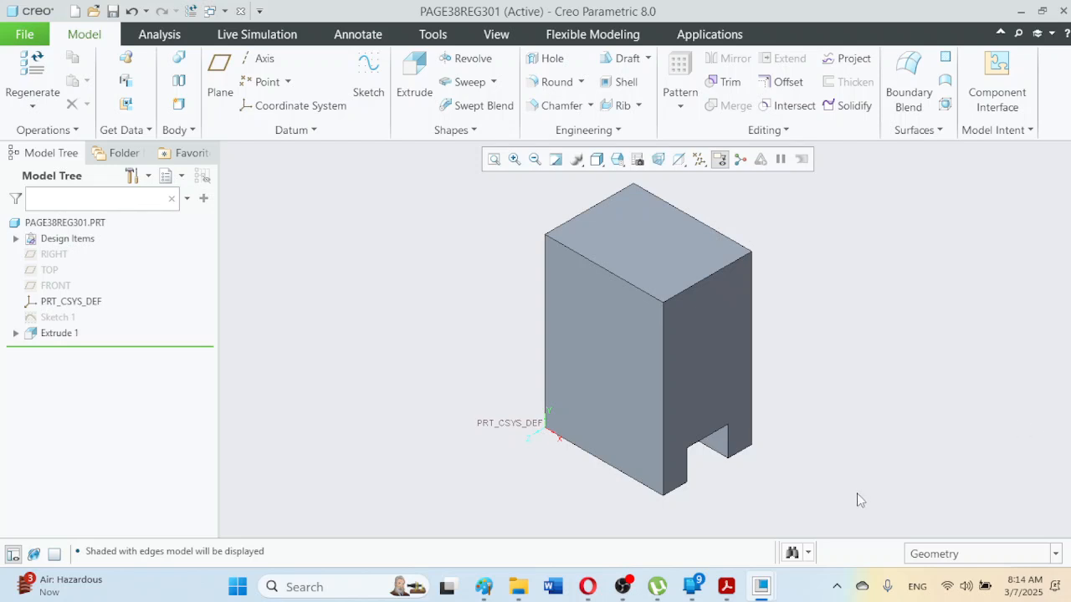
Step: Check the EX5-85 drawing again, close the Resource Center window and return to the part in Creo
left_click(726, 586)
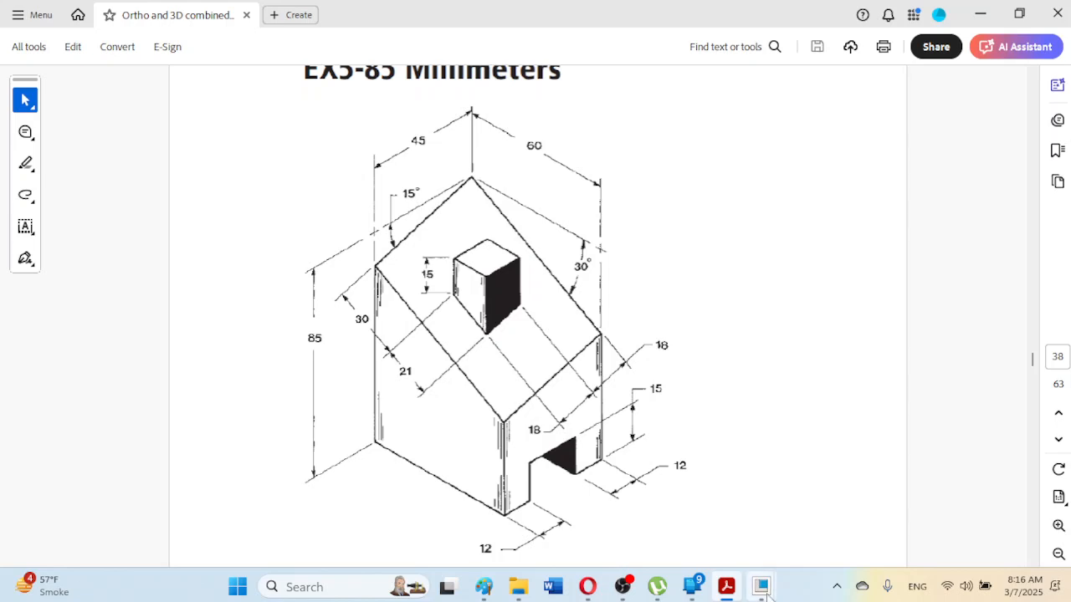
mouse_move(764, 583)
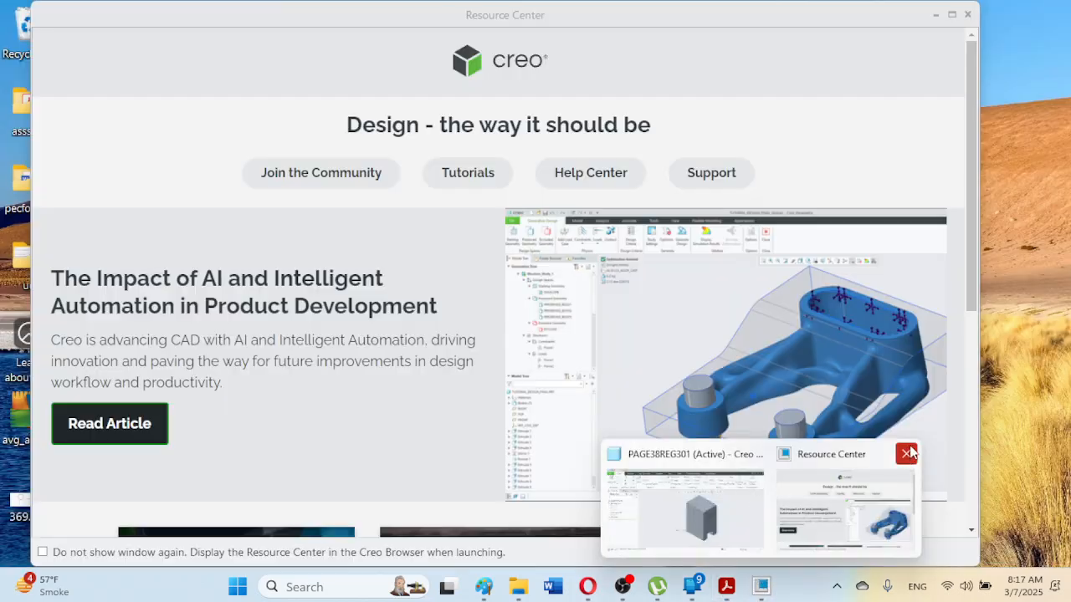
left_click(908, 453)
left_click(799, 512)
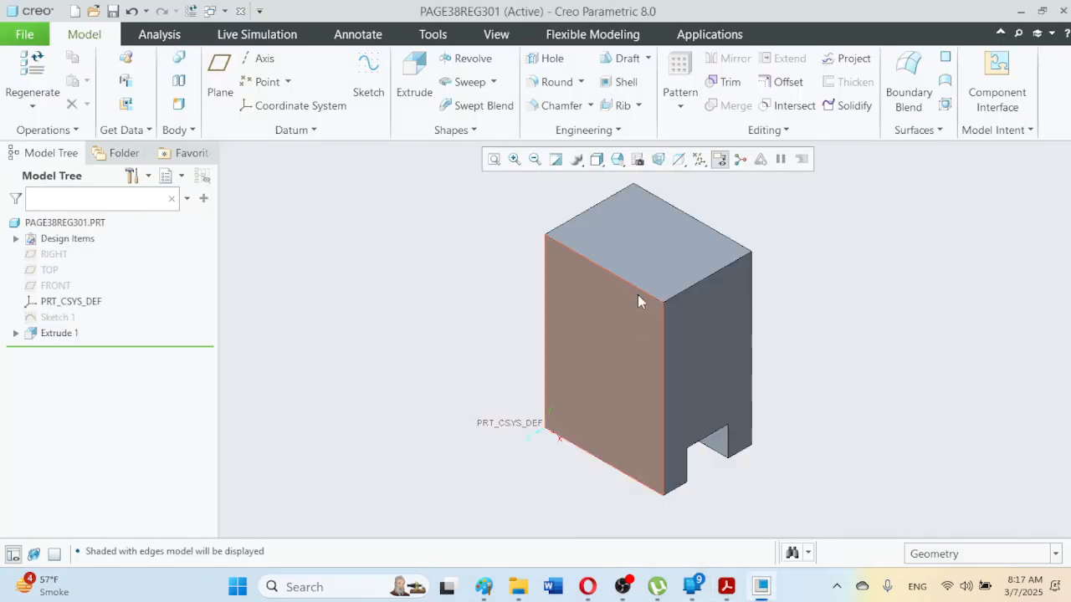
Step: Start a sketch on the block's hidden long side face and draw a line sloping down from the rear top corner
right_click(688, 219)
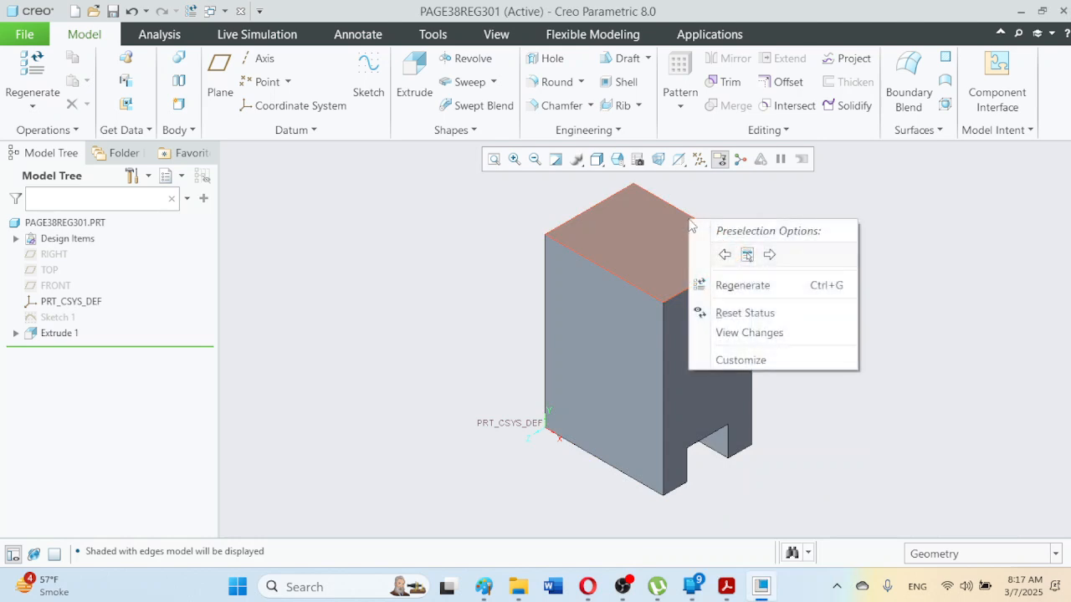
left_click(770, 255)
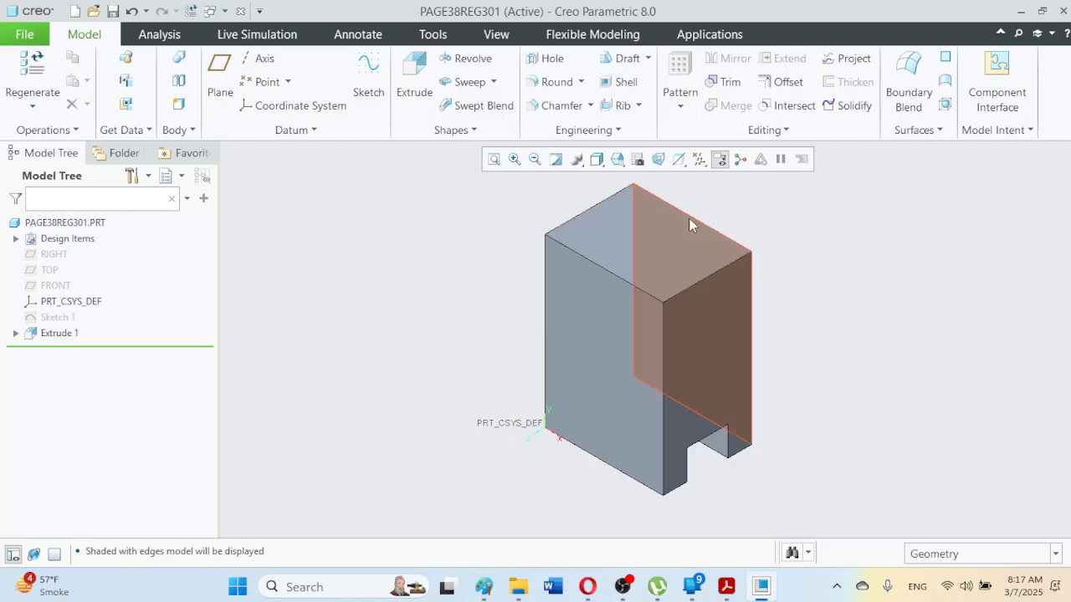
left_click(689, 219)
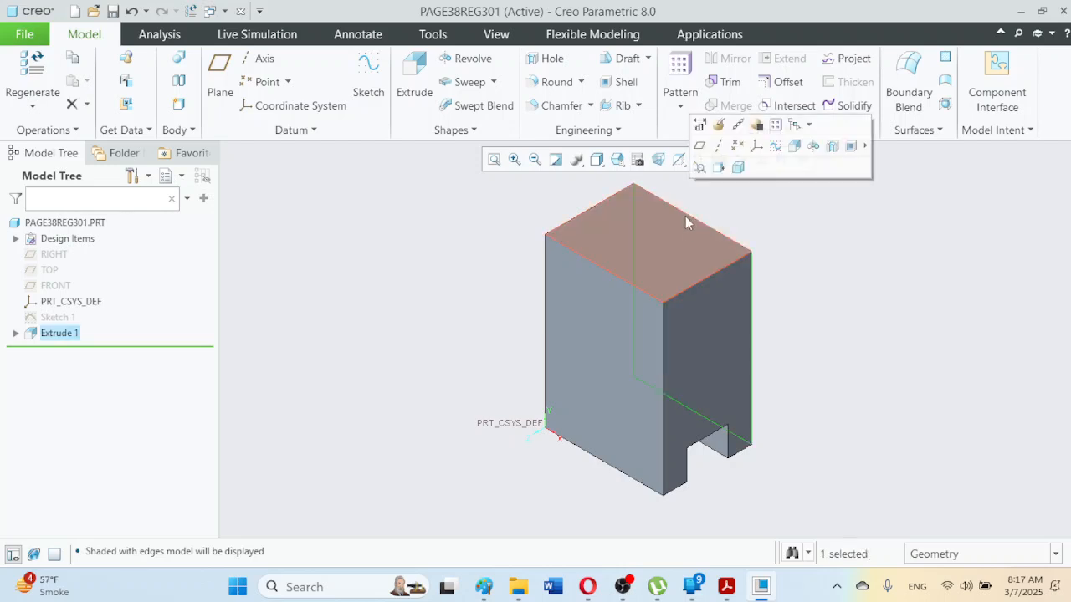
left_click(369, 71)
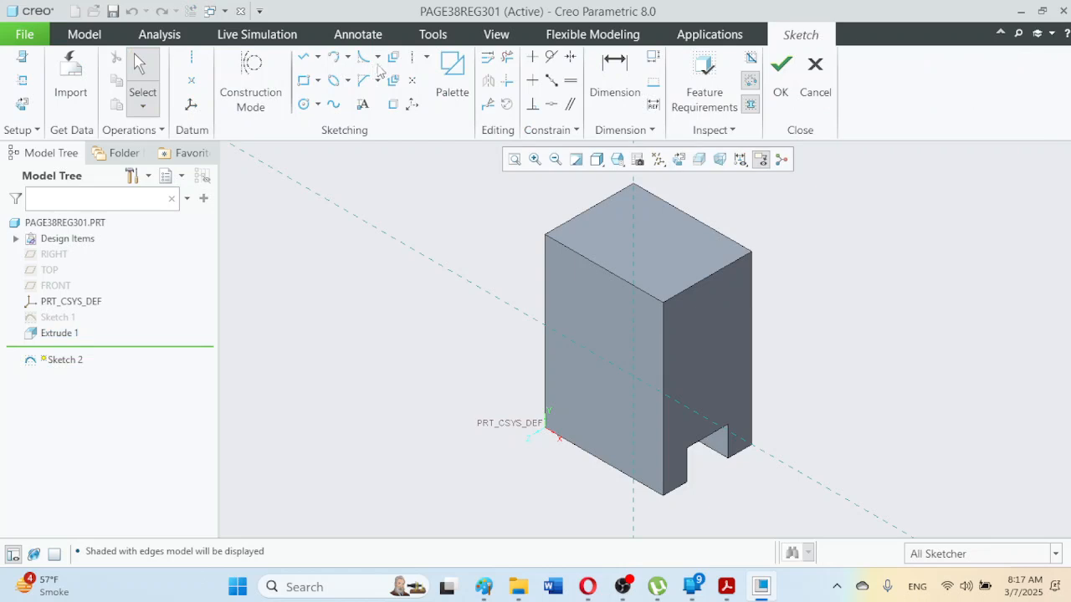
left_click(305, 59)
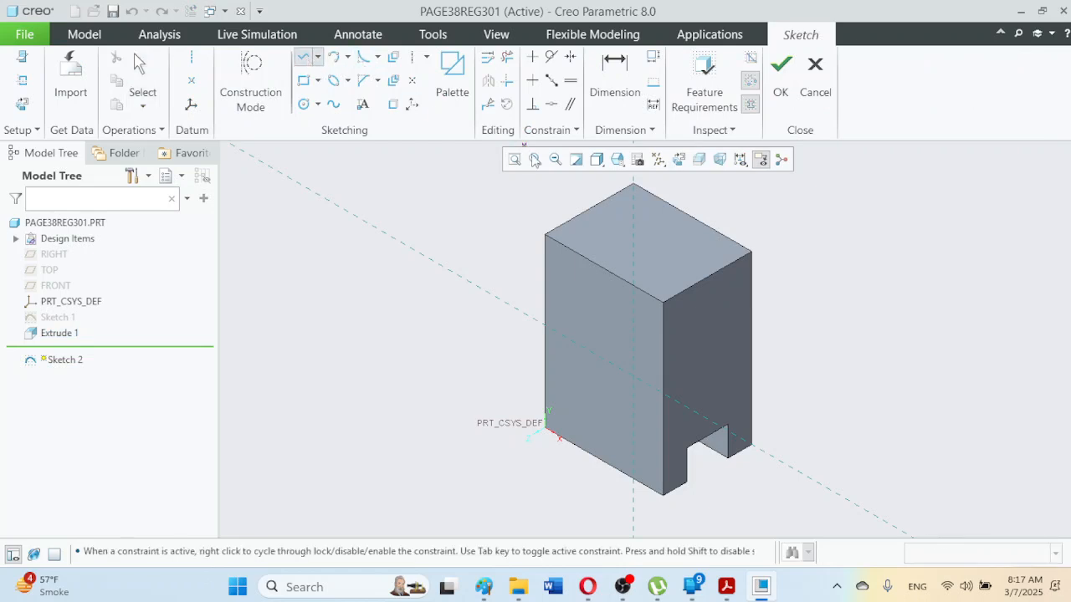
left_click(640, 189)
left_click(633, 185)
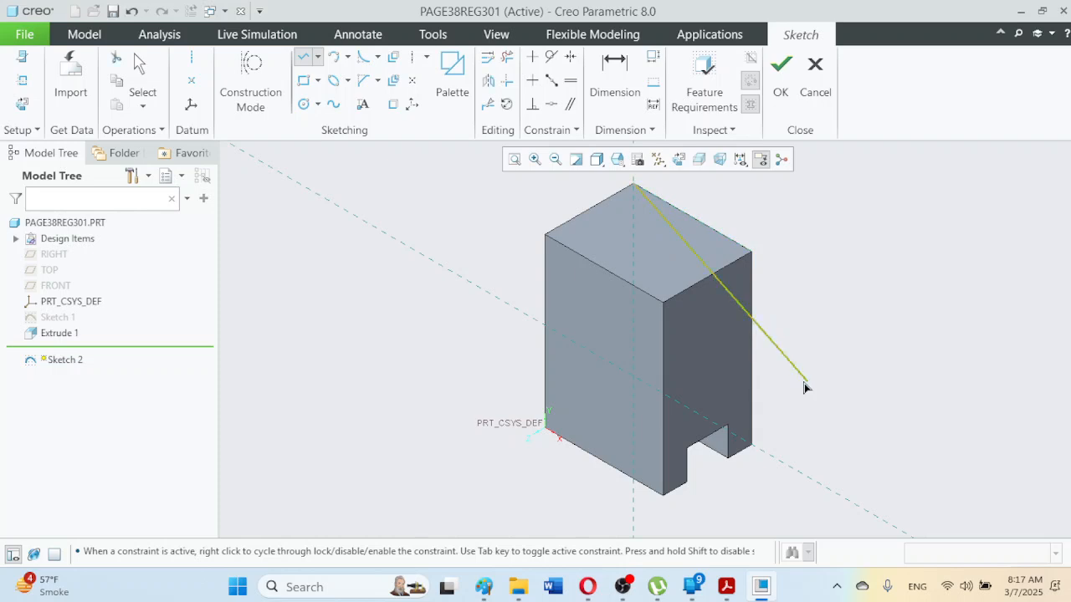
Step: Check the roof angle on the EX5-85 drawing and set the angle between the sloping line and the 60 mm top edge to 30°
left_click(726, 587)
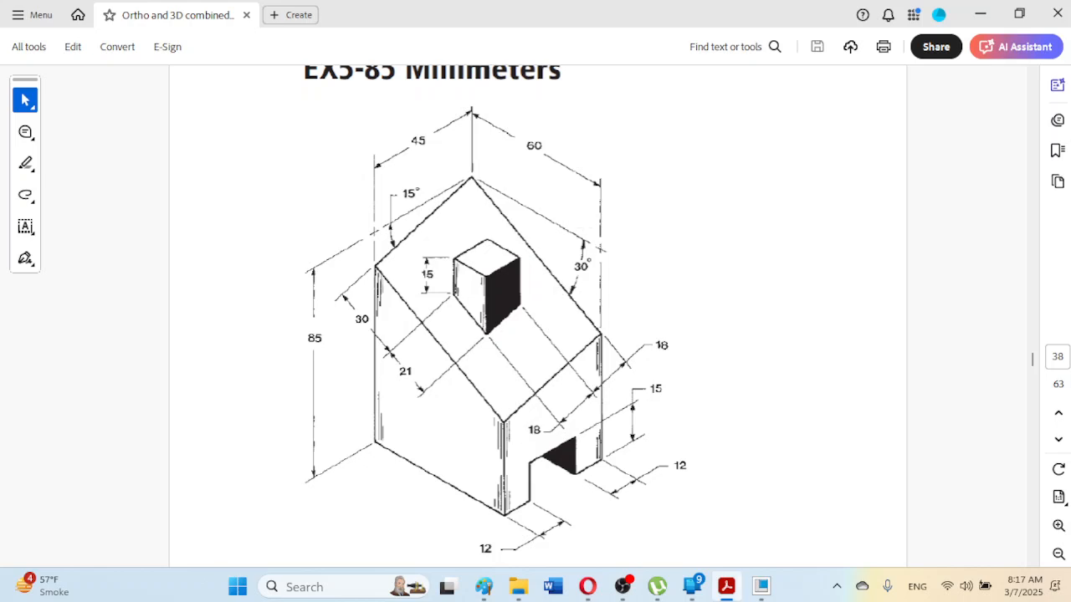
left_click(761, 586)
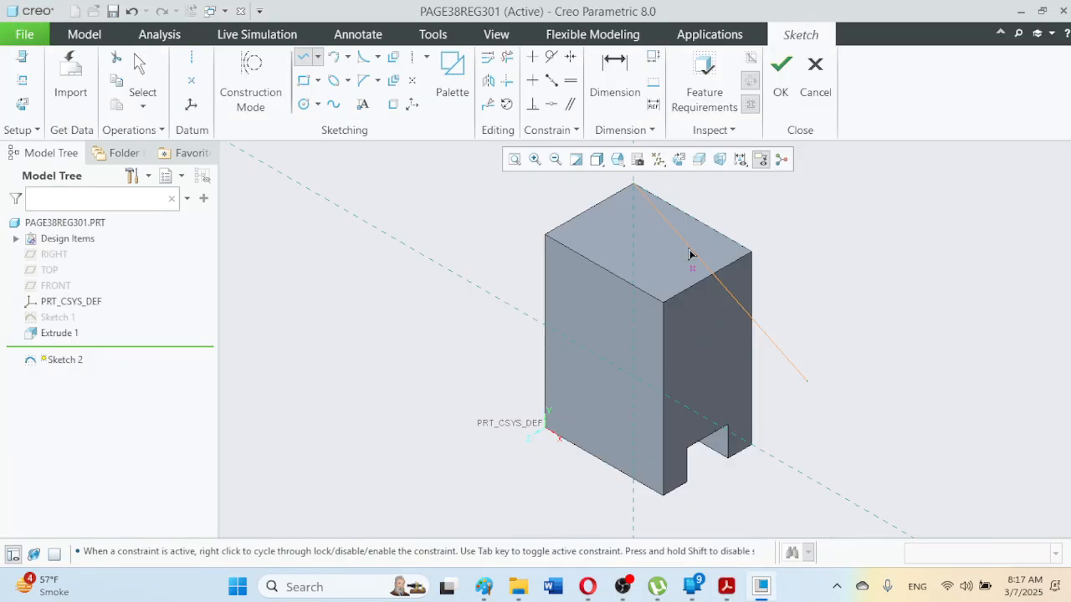
left_click(615, 84)
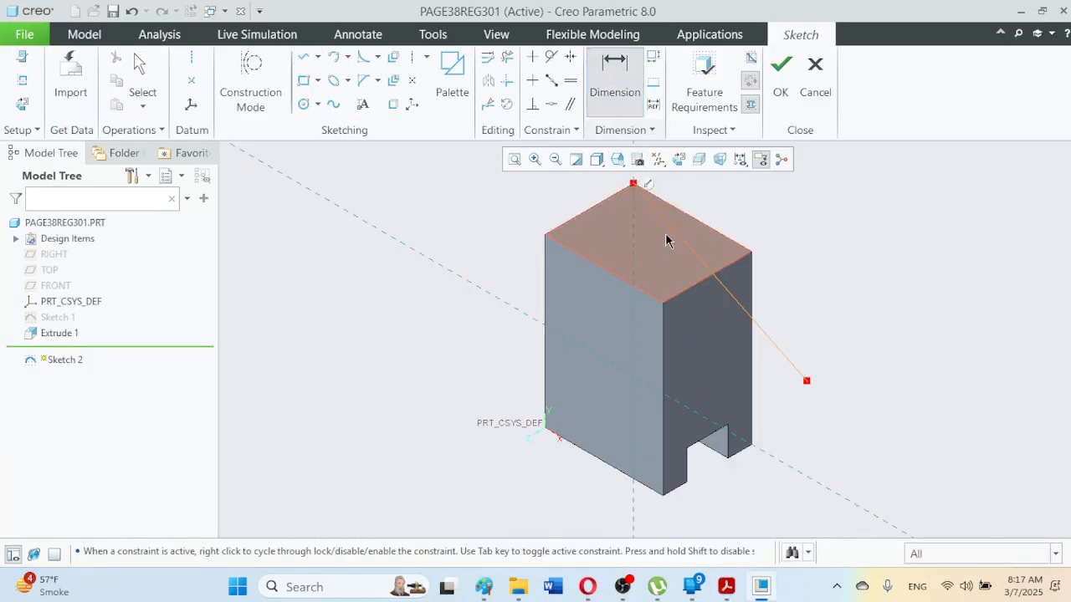
left_click(720, 285)
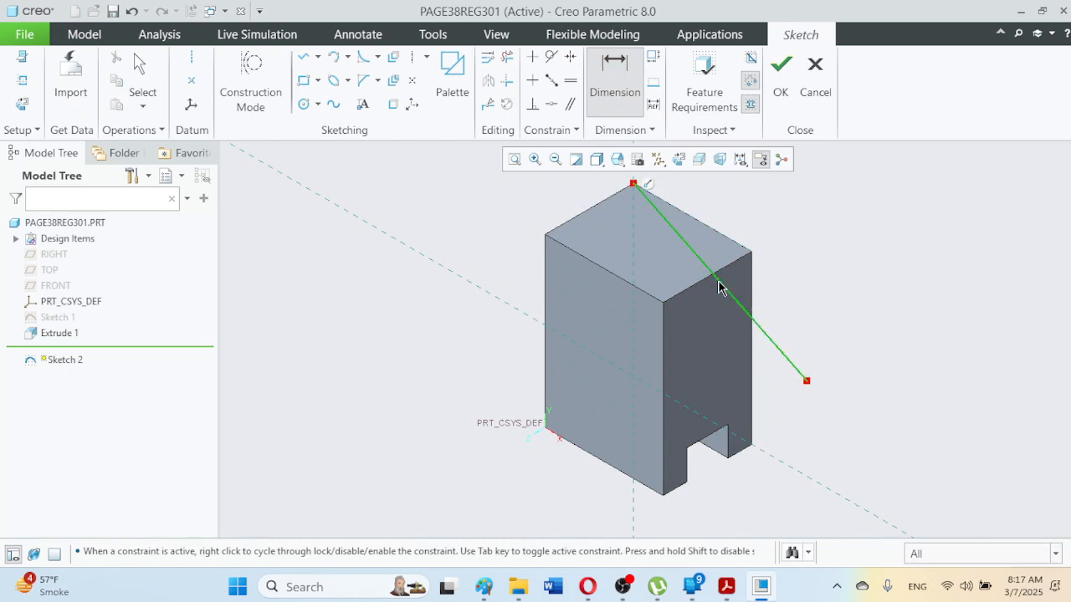
left_click(718, 236)
middle_click(786, 308)
type("30")
key("Return")
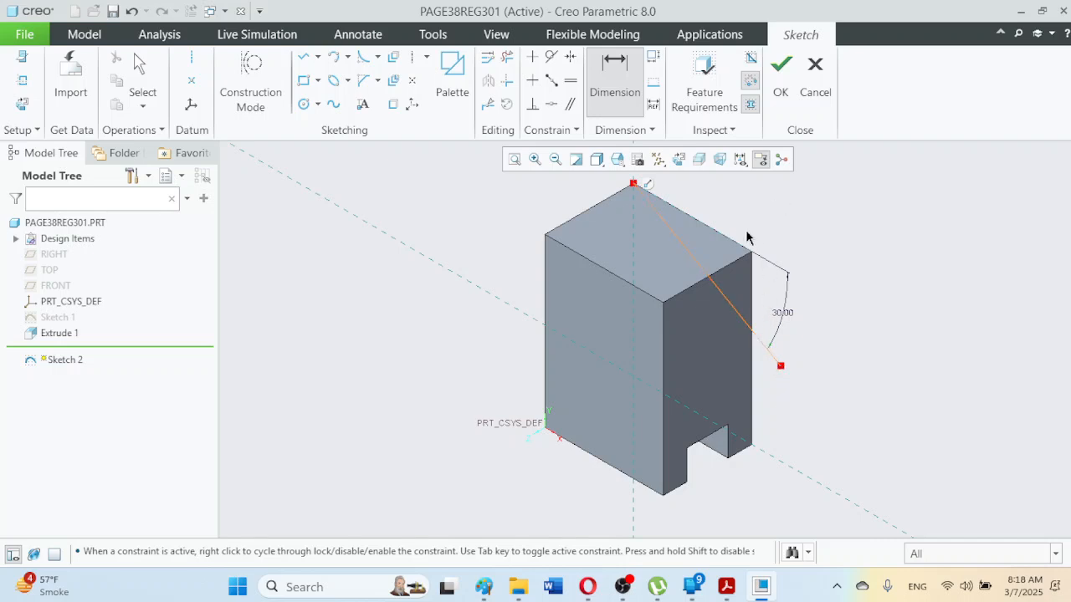
Step: Check the EX5-85 drawing again and finish the sketch of the 30° line
mouse_move(825, 306)
middle_mouse_down()
mouse_move(848, 323)
mouse_move(800, 342)
middle_mouse_up()
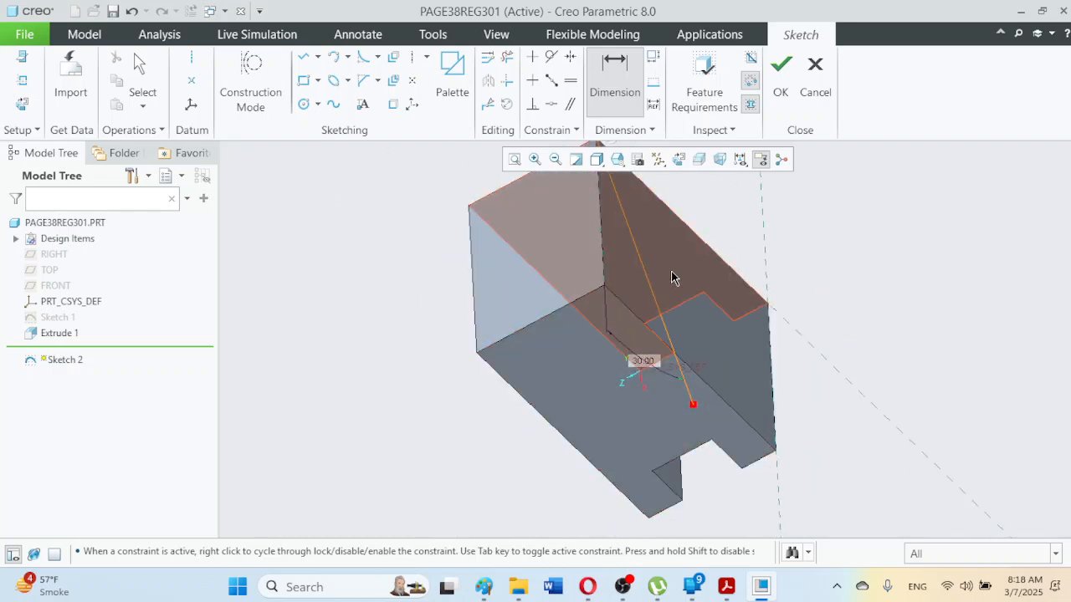
left_click(727, 584)
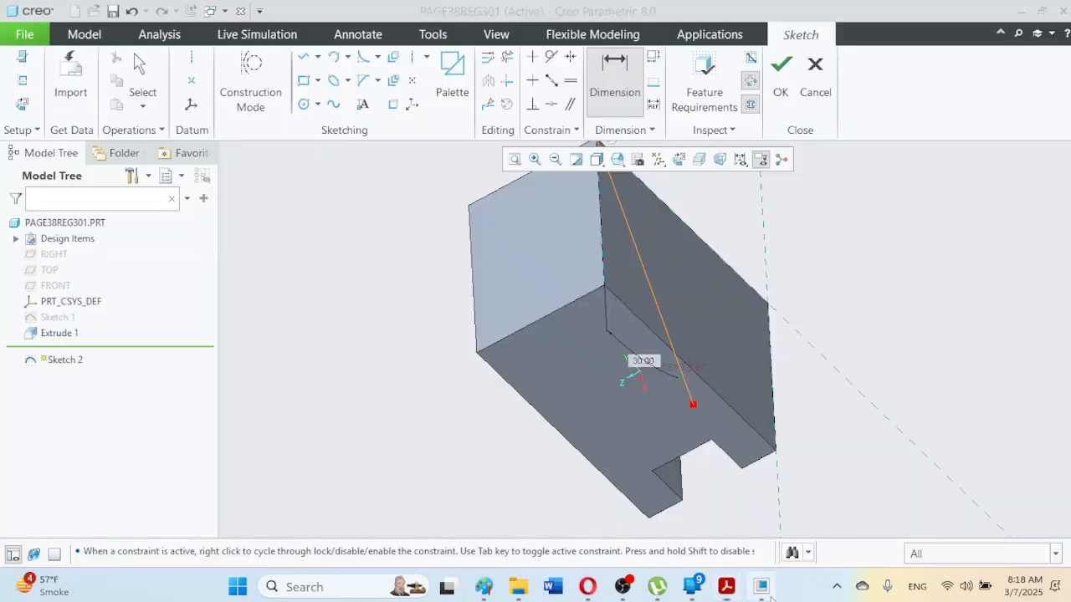
left_click(761, 587)
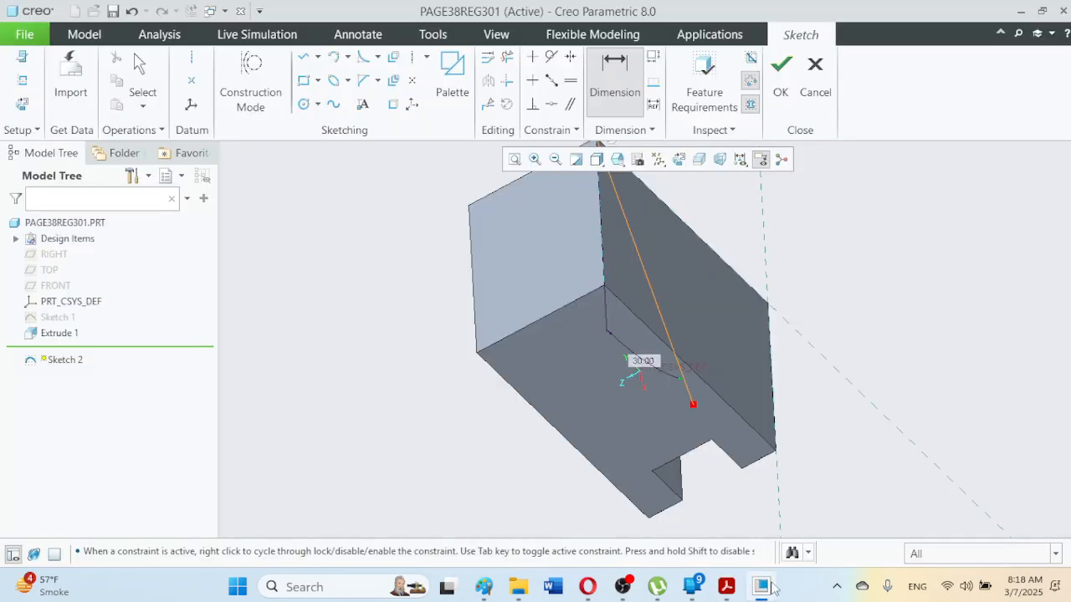
left_click(618, 159)
left_click(669, 179)
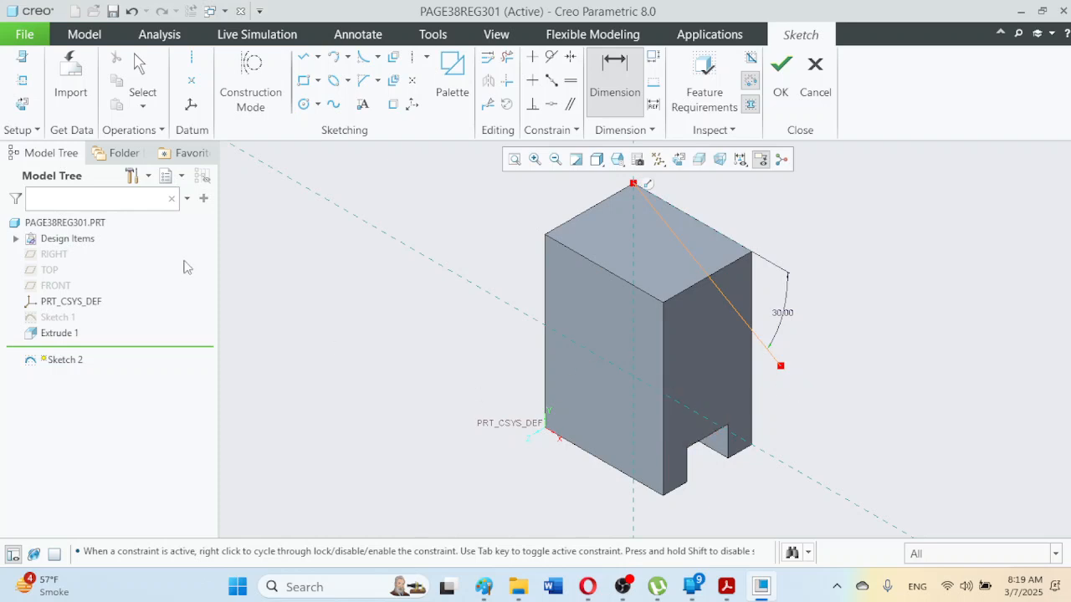
left_click(782, 79)
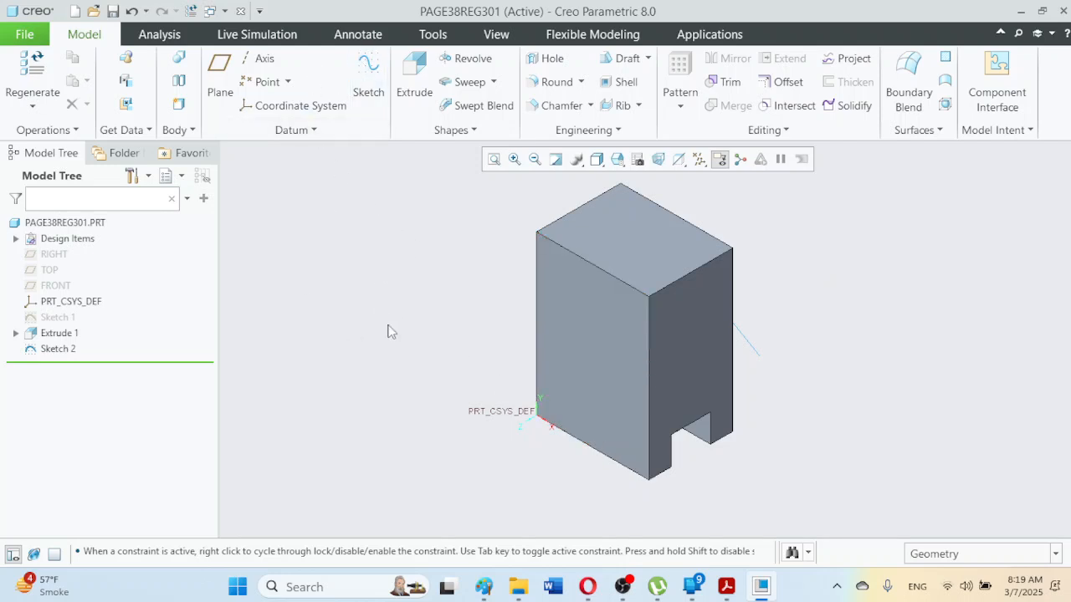
Step: Start a sketch on the hidden notched end face and draw a line sloping down from the same rear top corner past the block
middle_click_drag(523, 213, 574, 246)
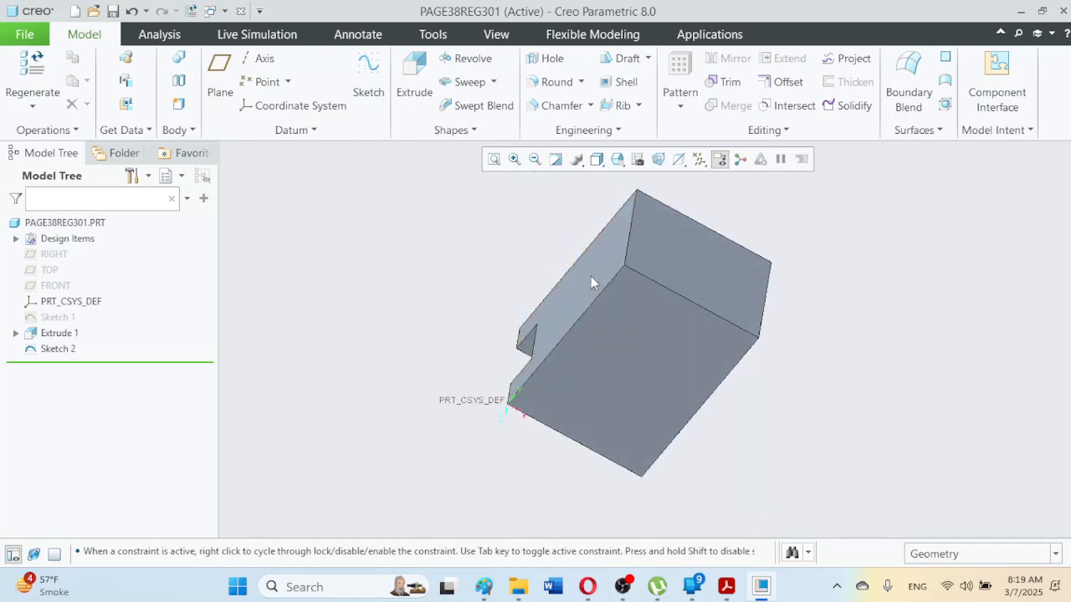
left_click(590, 277)
left_click(369, 80)
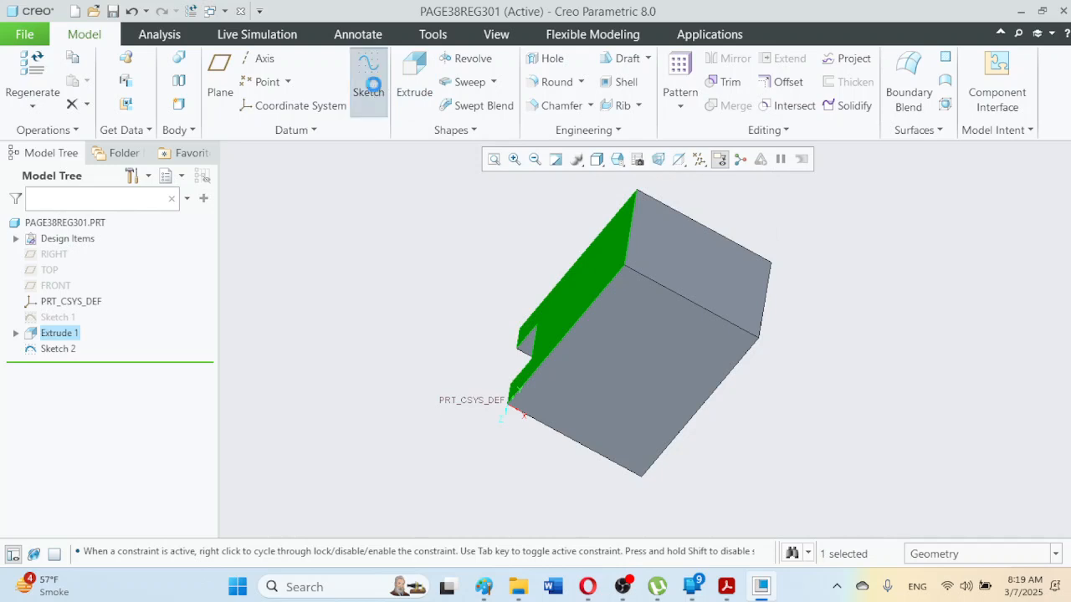
left_click(617, 159)
left_click(626, 180)
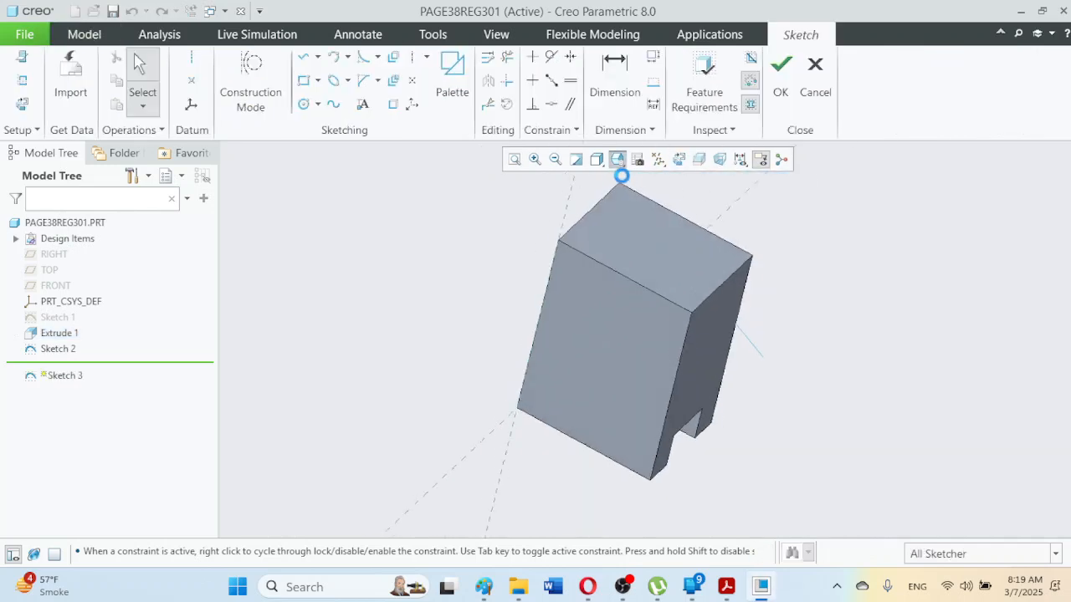
left_click(304, 56)
left_click(620, 185)
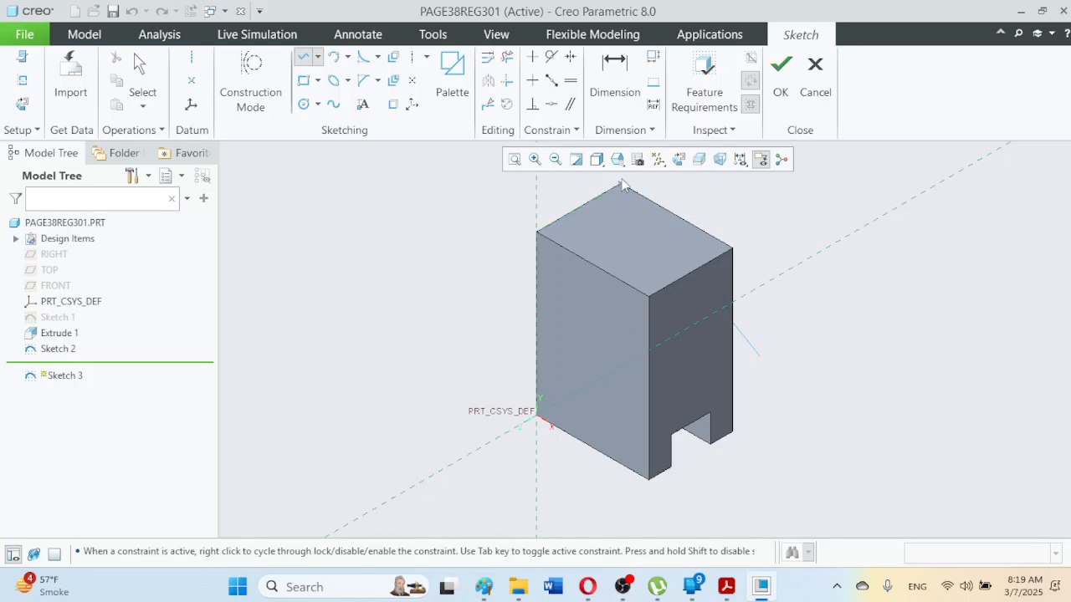
left_click(462, 374)
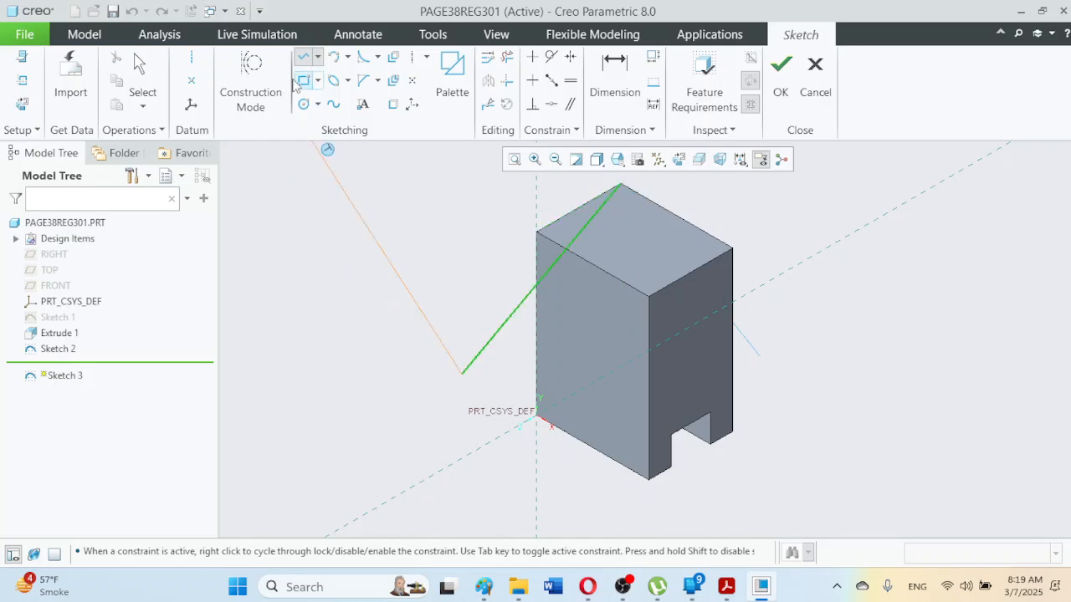
left_click(139, 67)
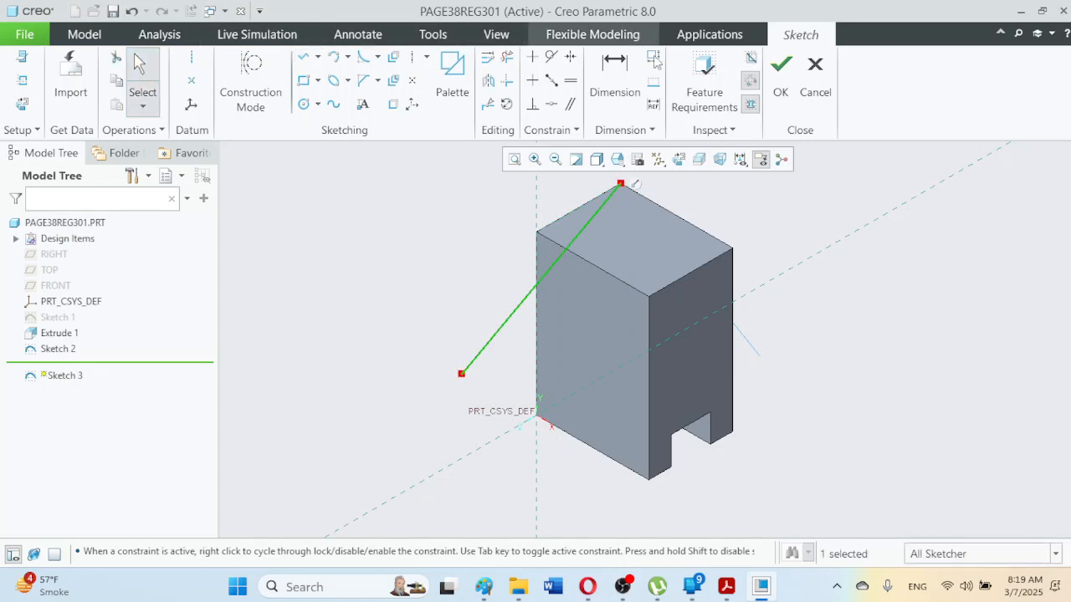
Step: Set the angle between the second sloping line and the end face's top edge to 15° and finish the sketch
left_click(616, 80)
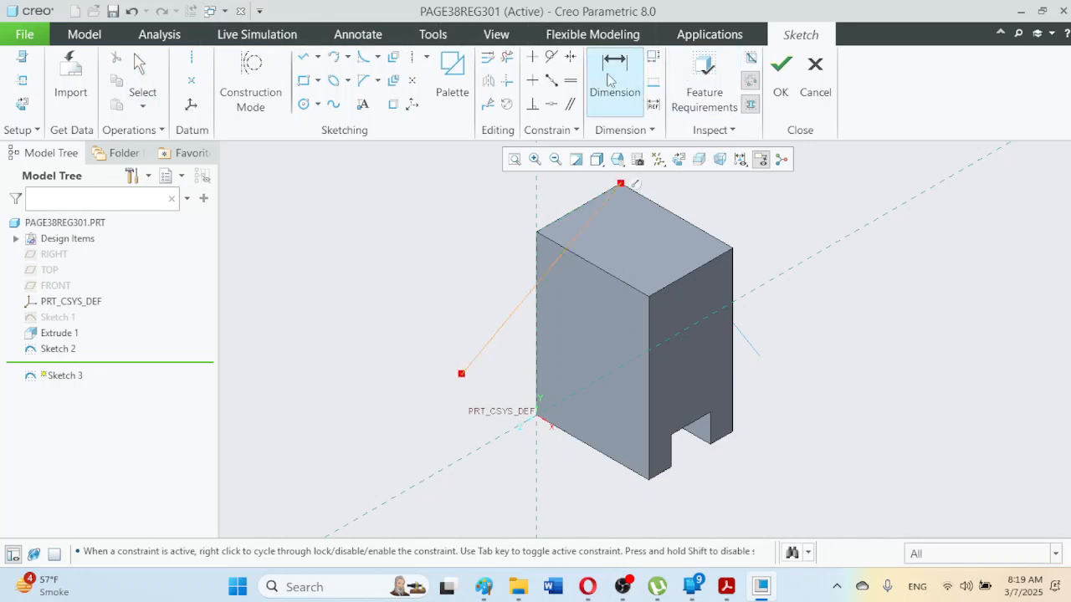
left_click(526, 298)
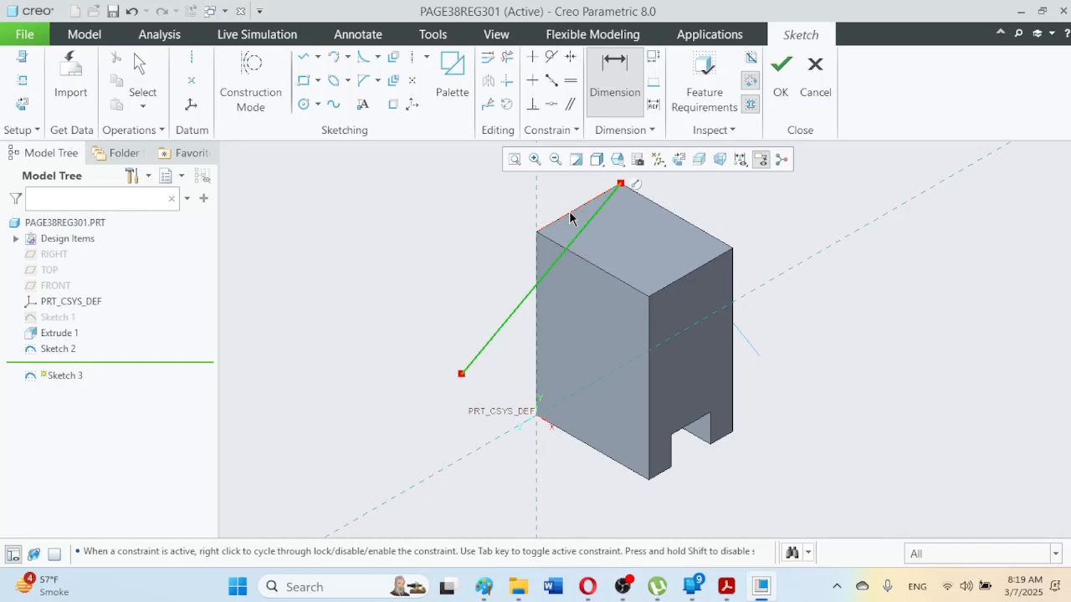
middle_click(495, 286)
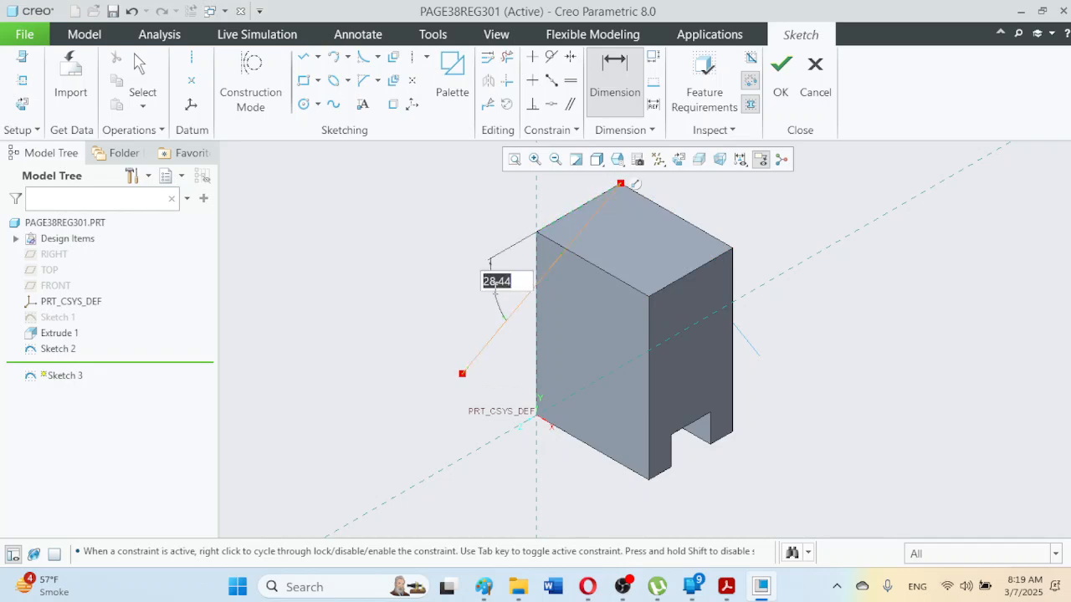
type("15")
key("Return")
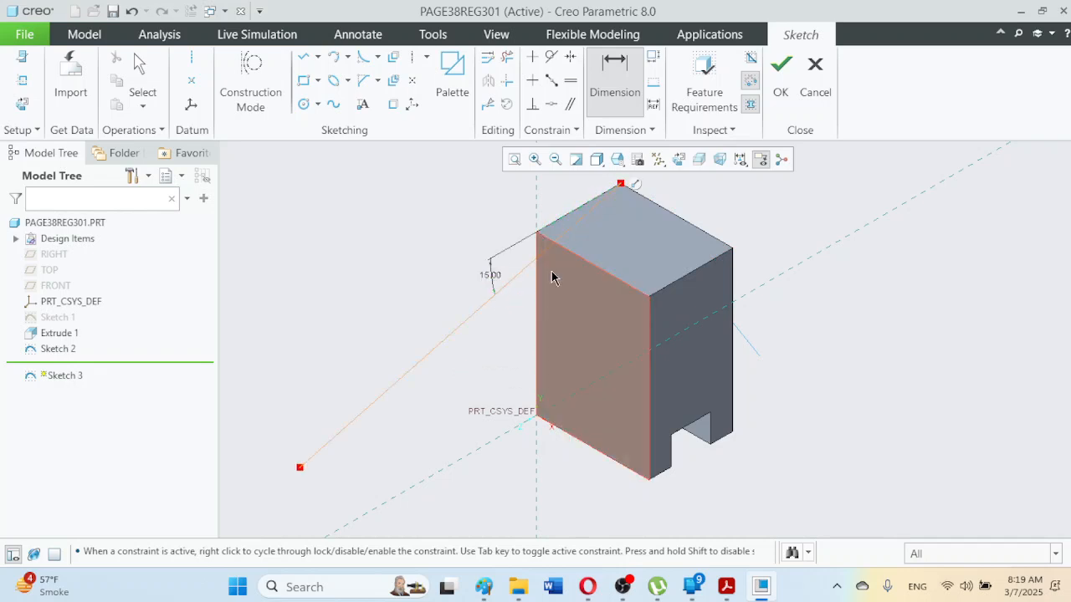
left_click(778, 81)
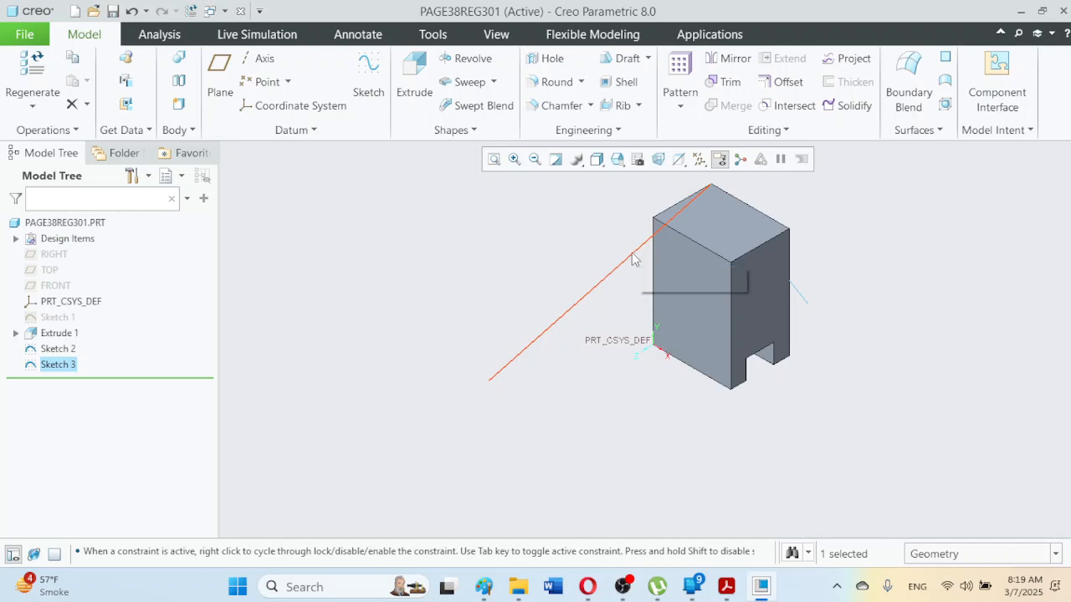
Step: Create a datum plane through the block's rear top corner and the free ends of the two sloping sketch lines
left_click(563, 397)
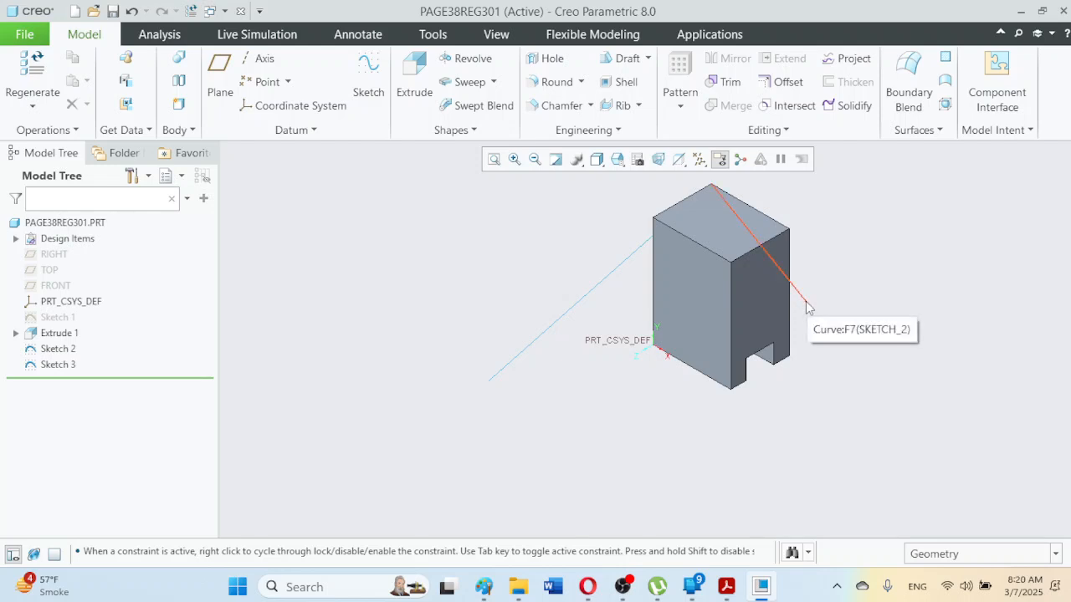
left_click(220, 88)
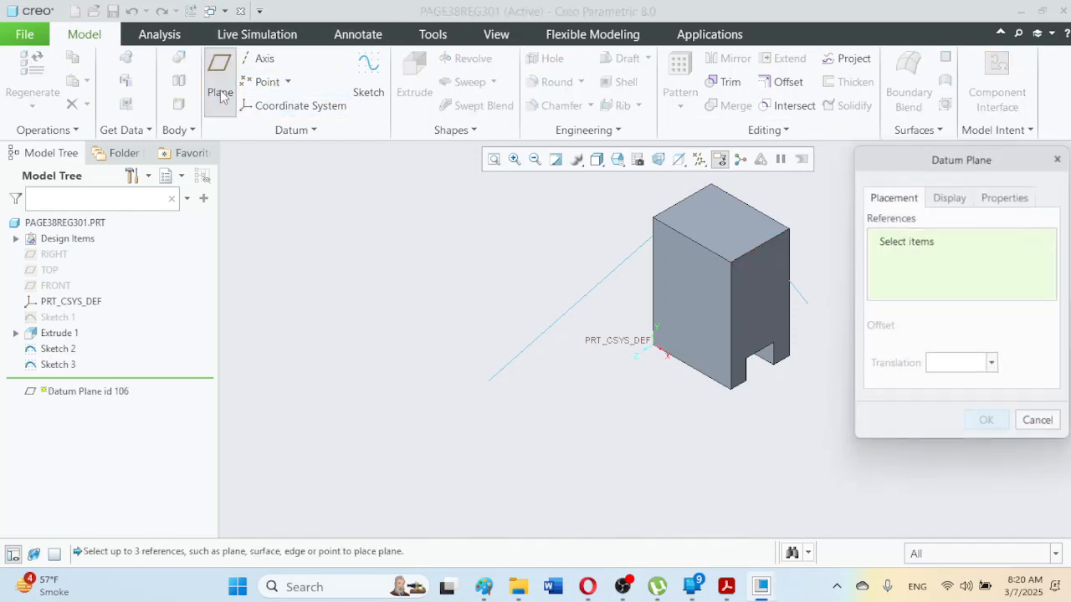
left_click(711, 186)
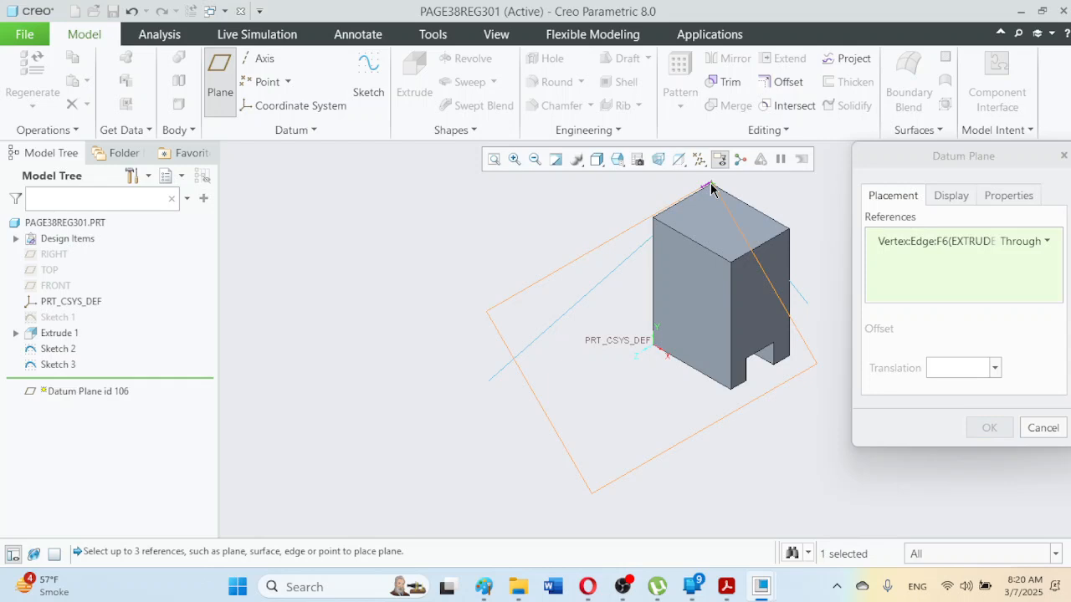
left_click(490, 383)
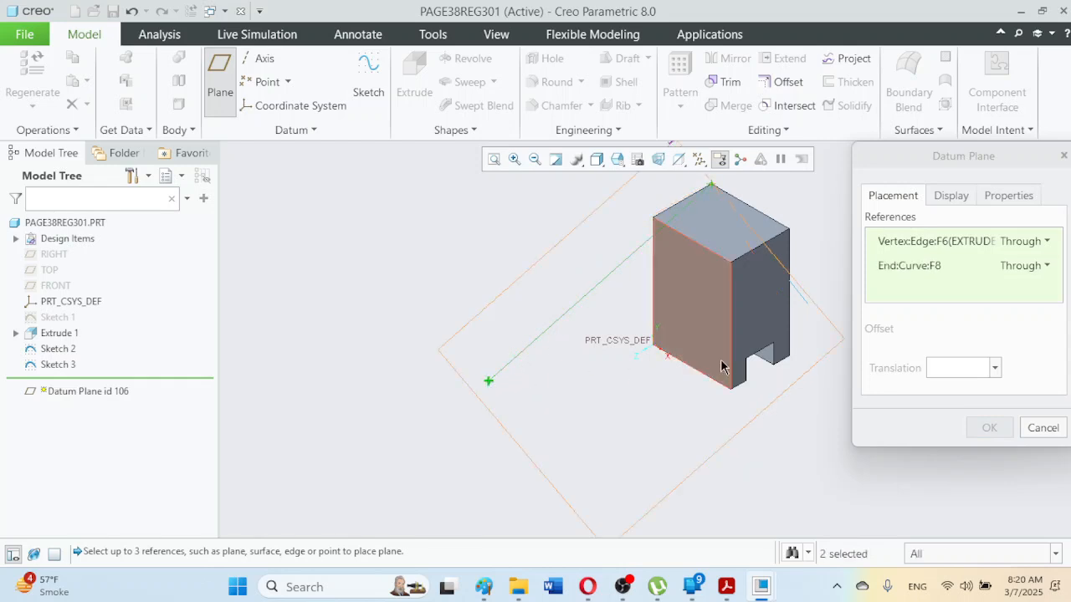
left_click(808, 305)
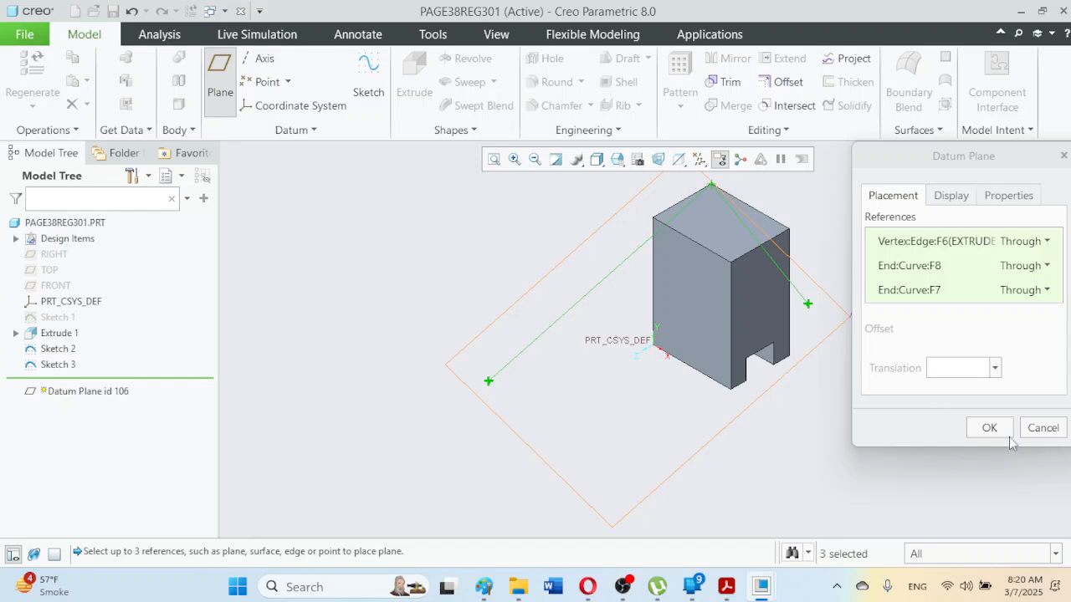
left_click(990, 428)
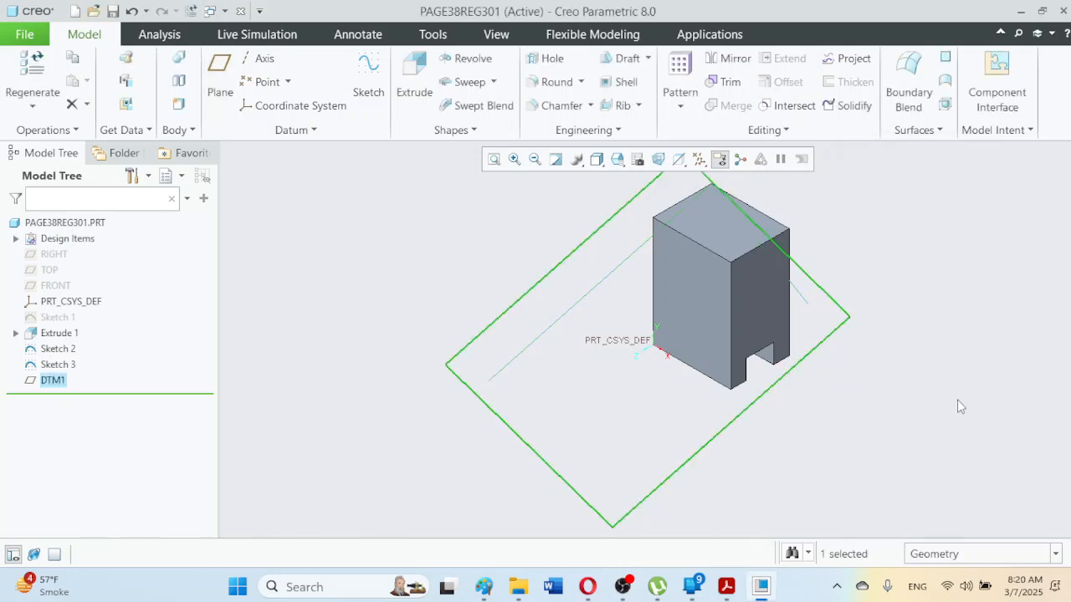
Step: Sketch a centre rectangle on the inclined datum plane, large enough to extend past the block on all sides, and finish the sketch
left_click(364, 84)
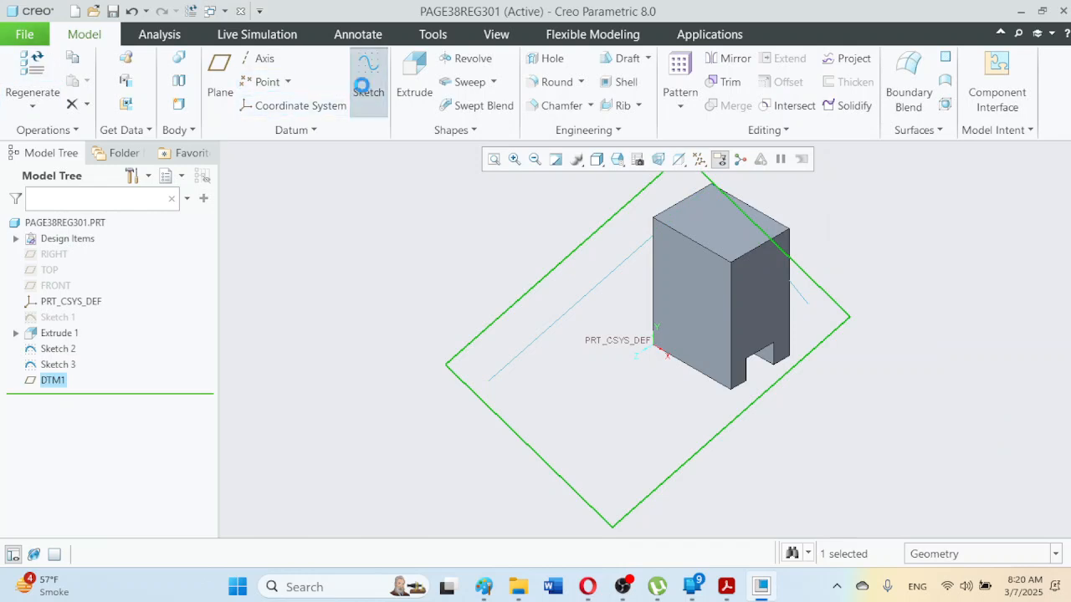
left_click(318, 81)
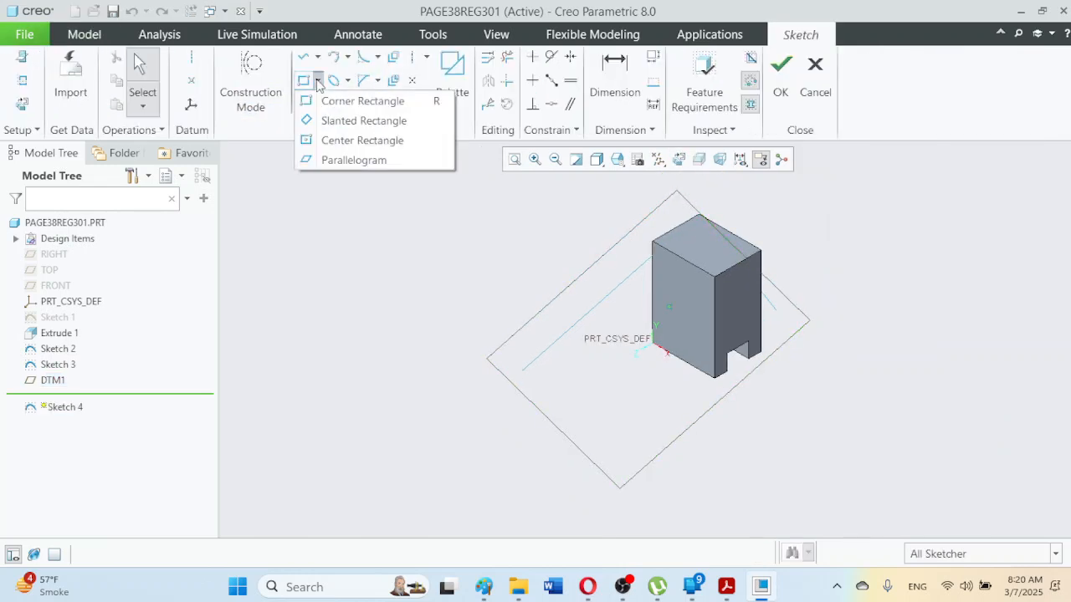
left_click(334, 141)
left_click(704, 287)
left_click(918, 311)
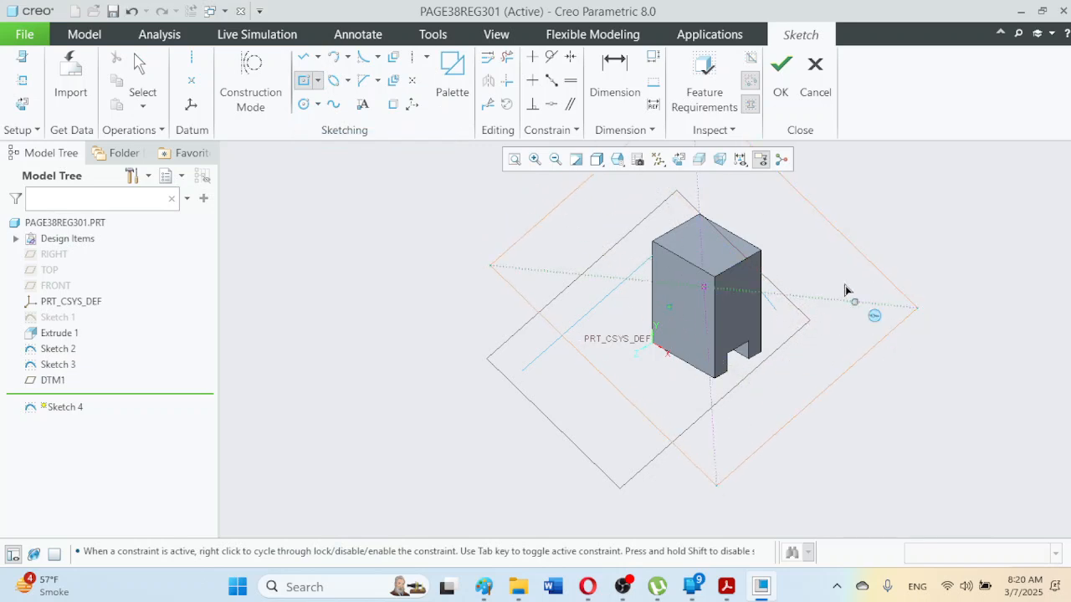
left_click(781, 84)
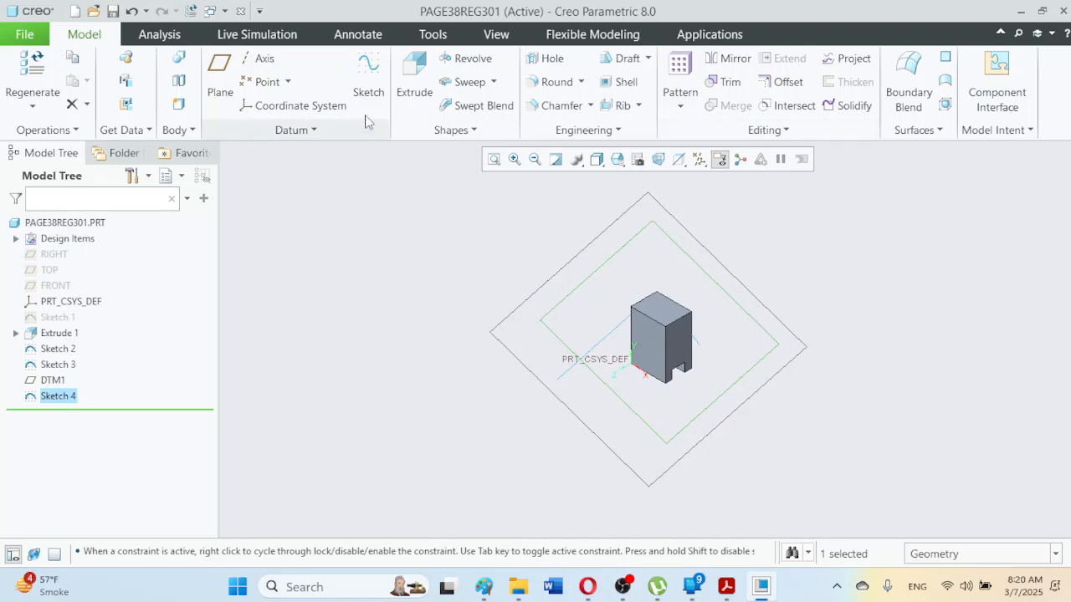
Step: Extrude the rectangle 209.75 mm as a material-removing cut to slice off the block's top above the inclined plane
left_click(412, 98)
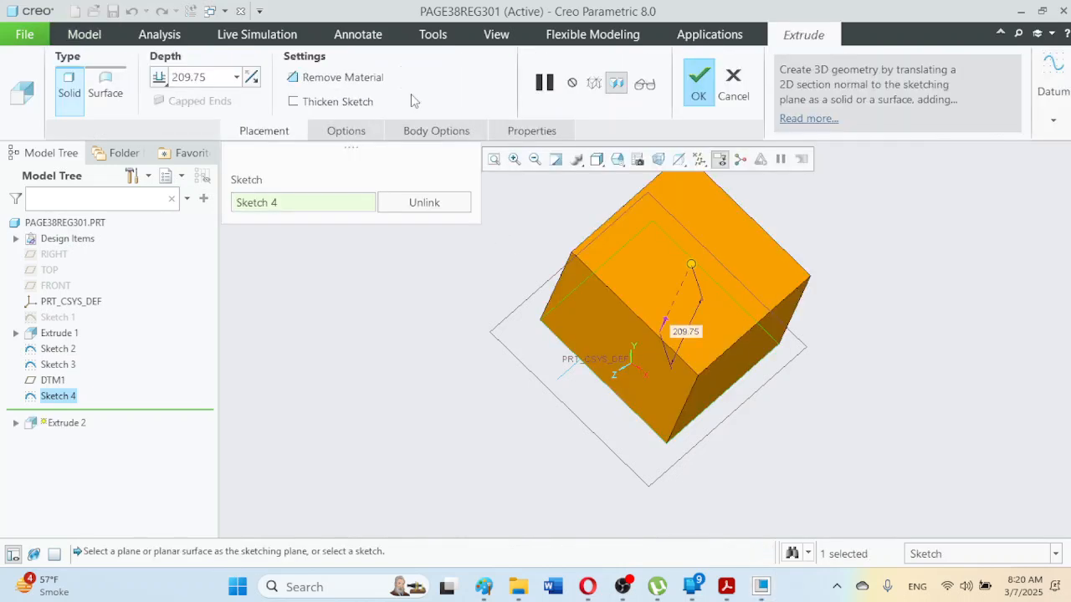
left_click(348, 84)
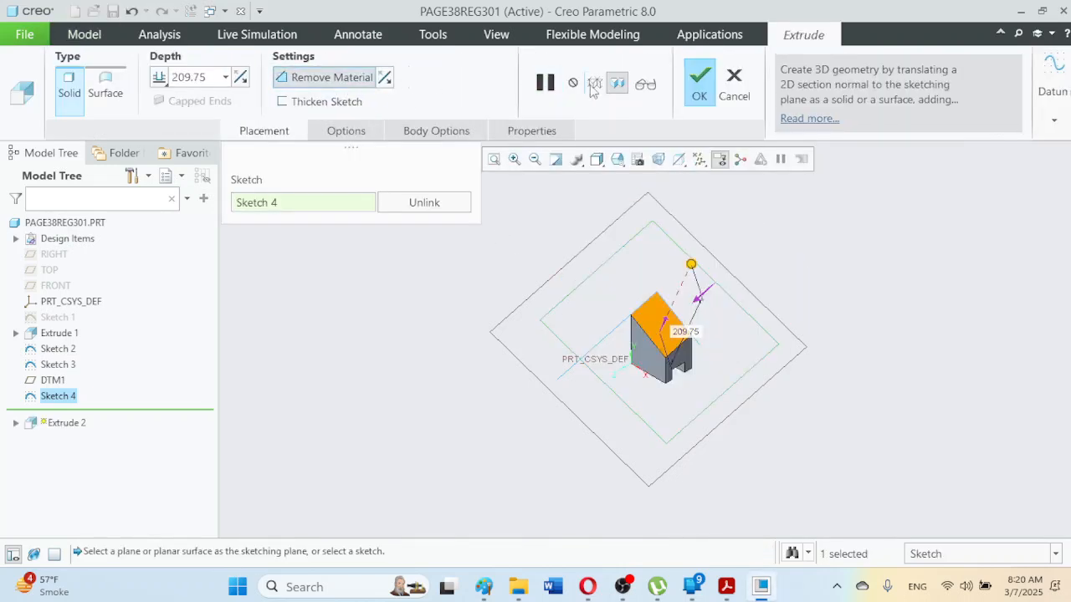
left_click(696, 90)
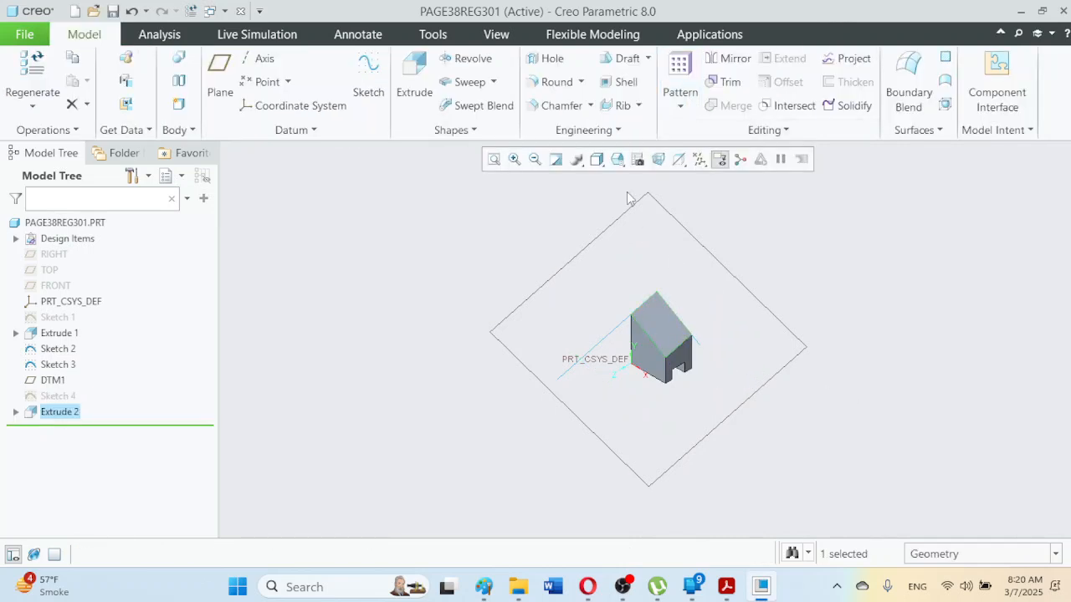
Step: Hide the two sloping-line sketches, Sketch 2 and Sketch 3, and the datum plane DTM1
left_click(72, 350)
left_click(68, 366, "ctrl")
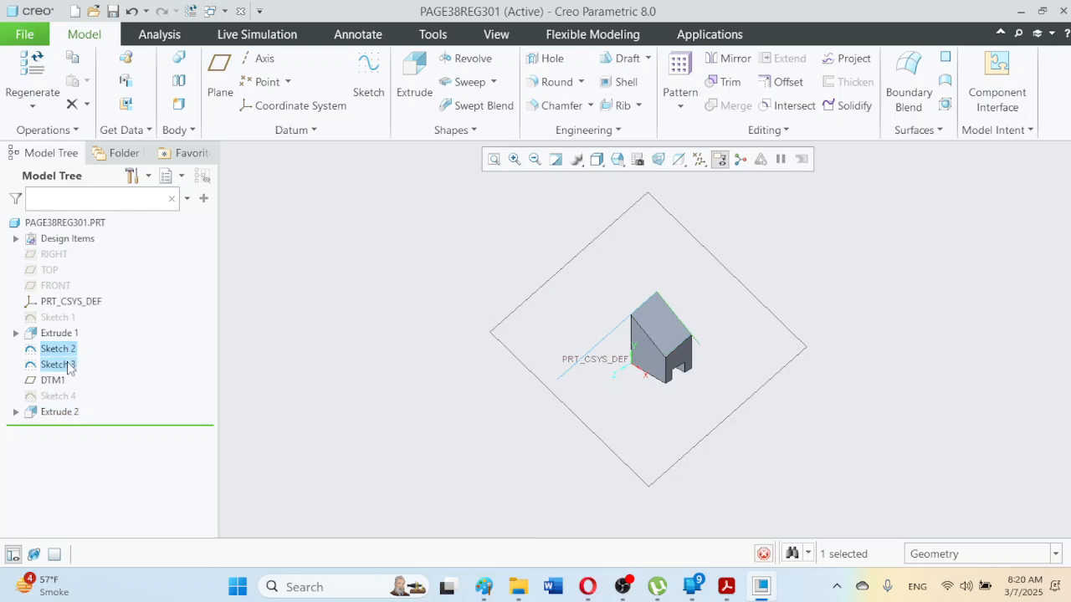
left_click(100, 295)
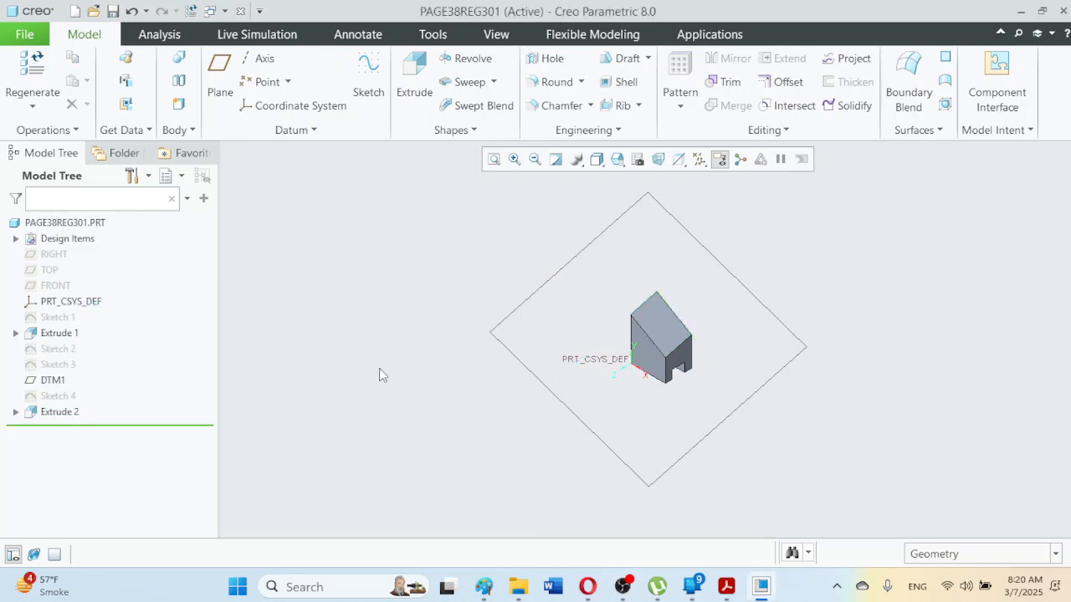
left_click(50, 381)
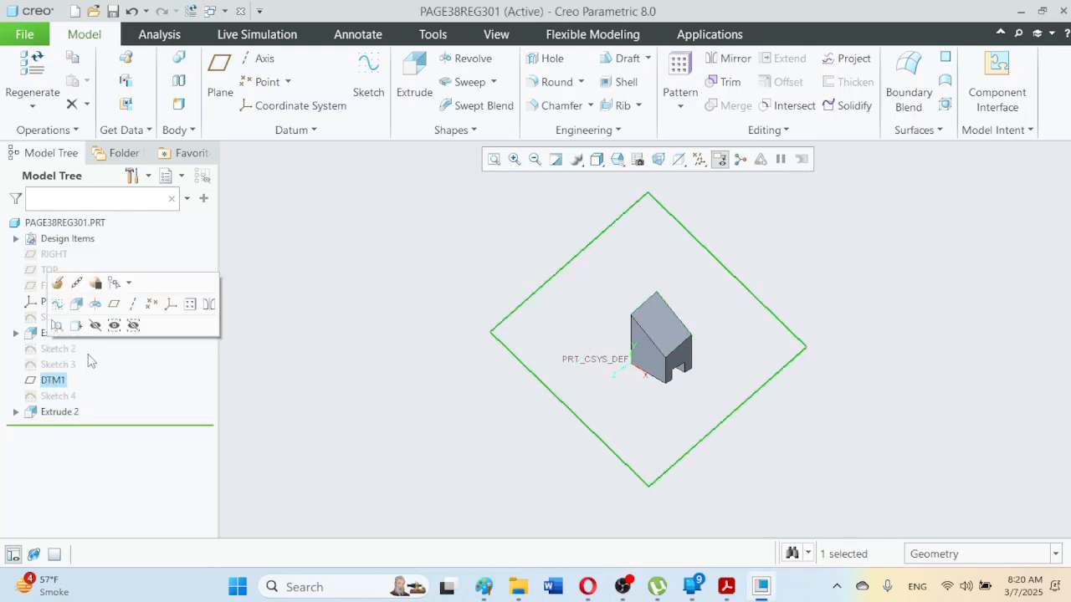
left_click(95, 326)
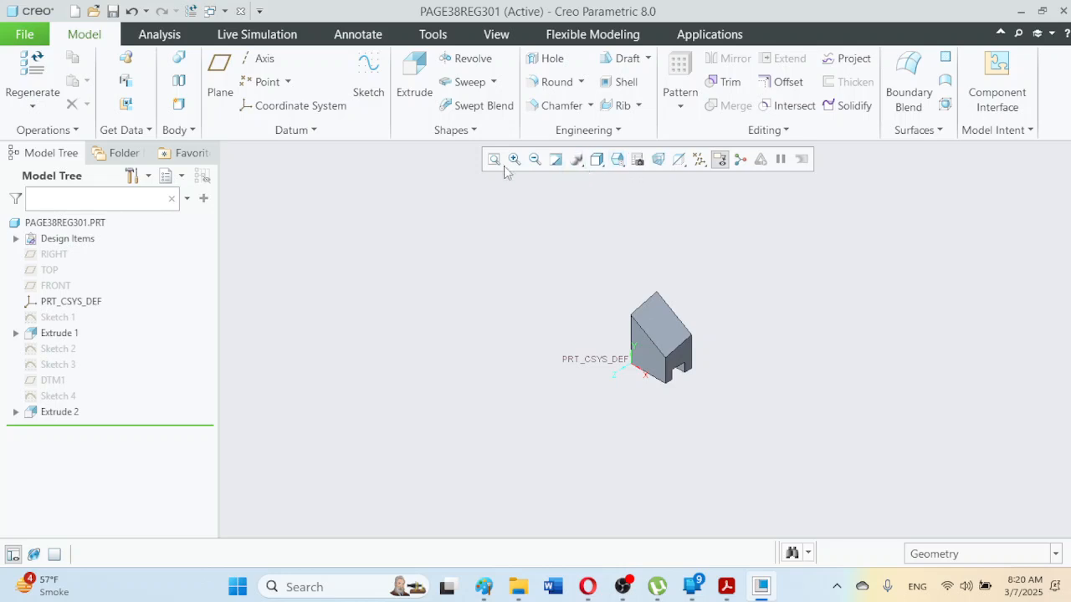
Step: Set the model display style to No Hidden and hide the part's default coordinate system
scroll(668, 336, "down", 6)
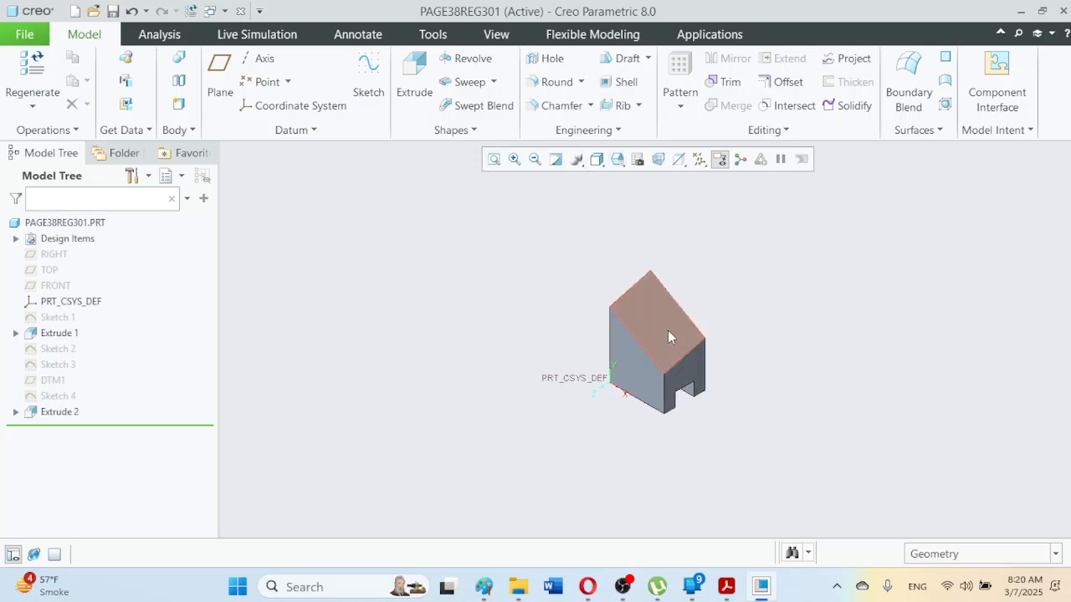
scroll(670, 300, "up", 2)
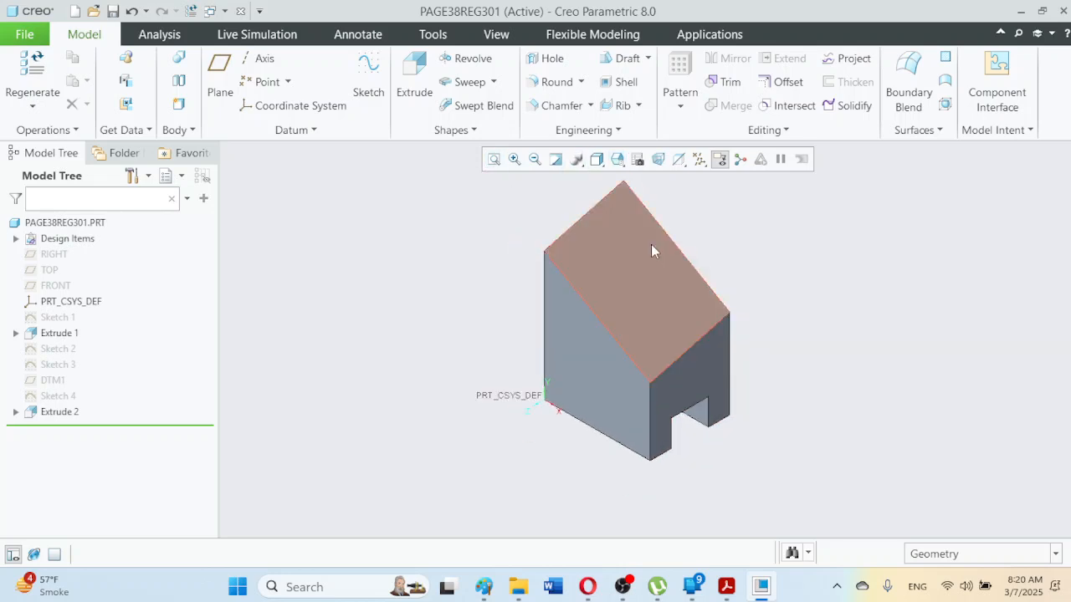
left_click(596, 161)
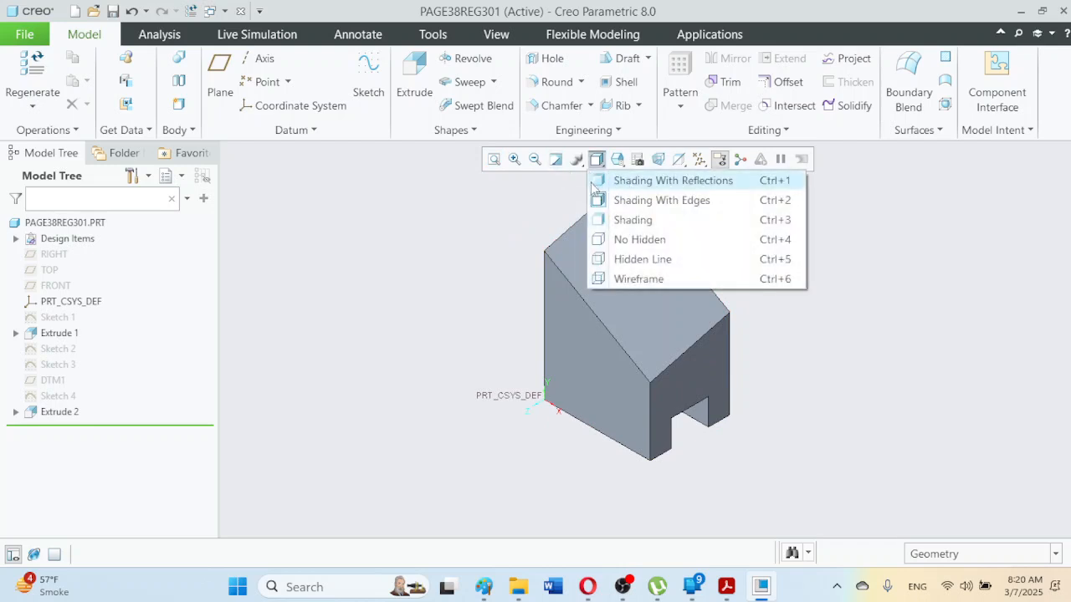
left_click(619, 239)
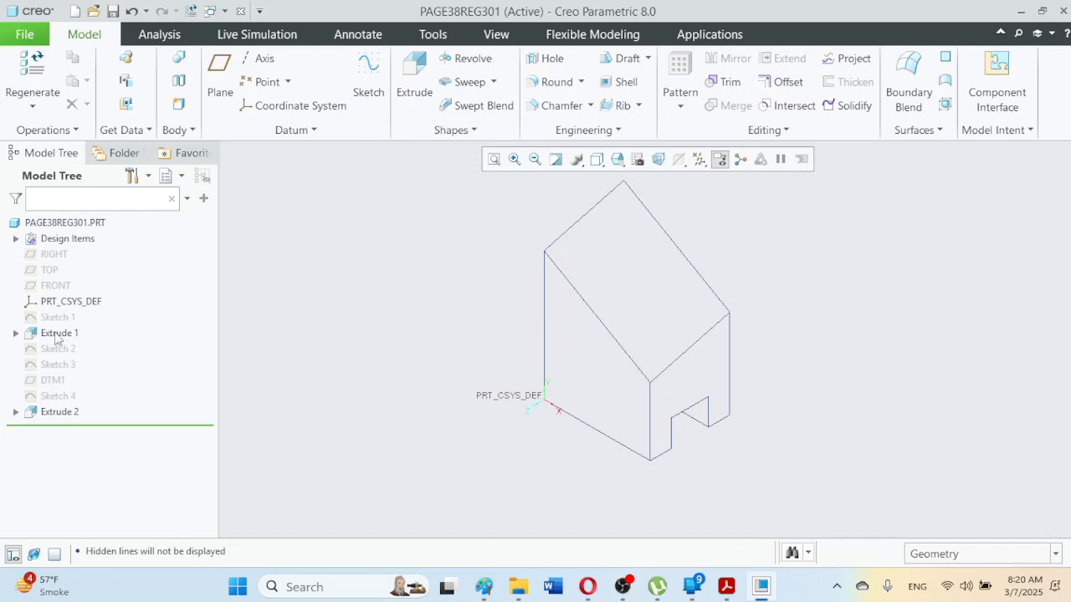
left_click(72, 303)
left_click(119, 249)
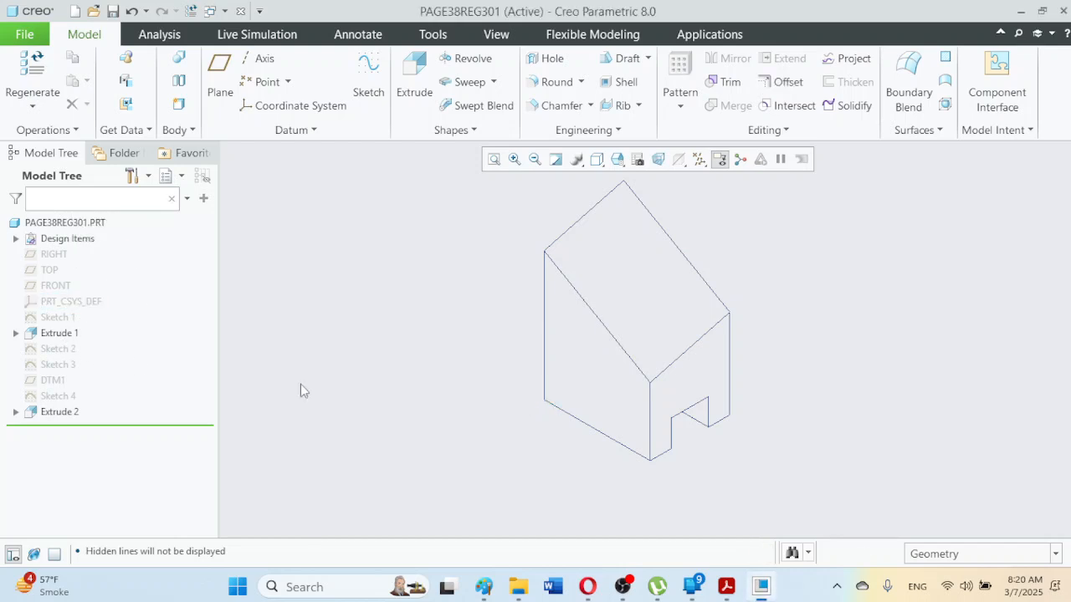
Step: Switch to the EX5-85 drawing in Acrobat to examine the small block on the roof and its dimensions, and return to Creo
left_click(726, 586)
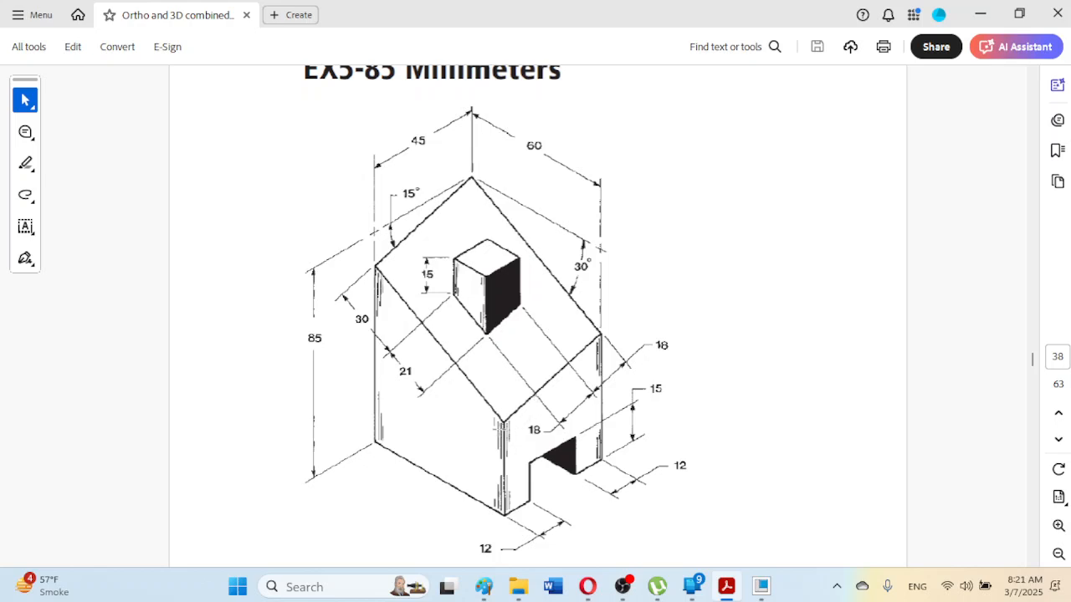
left_click(761, 586)
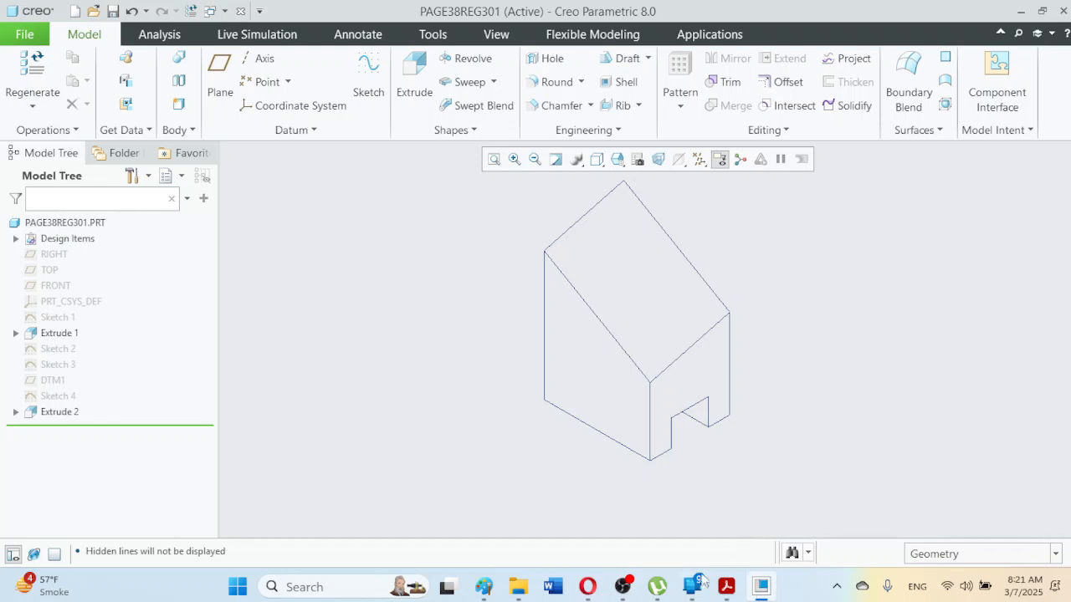
left_click(726, 585)
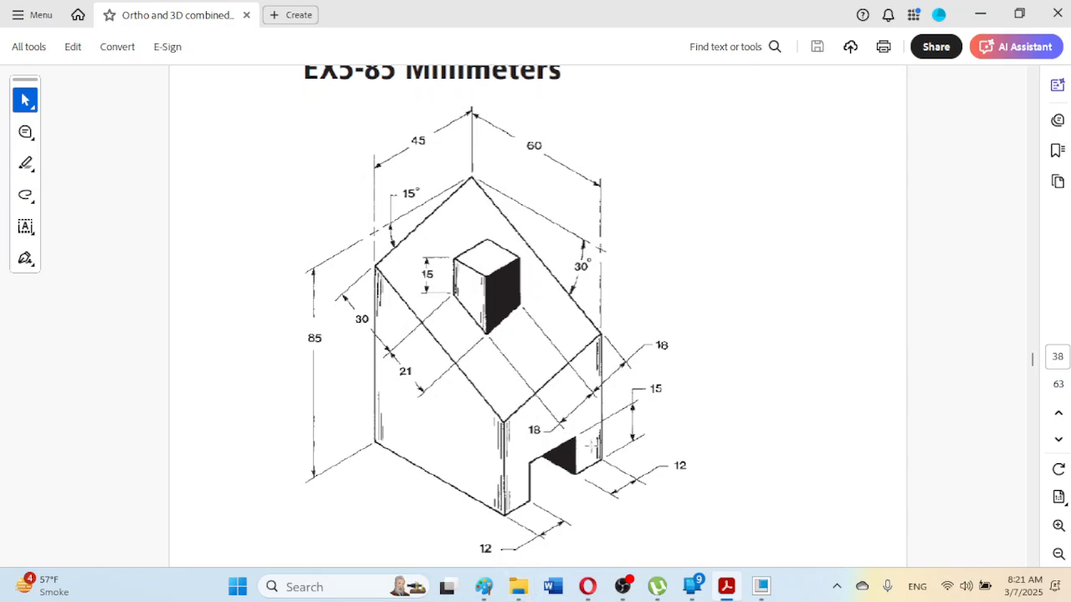
left_click(762, 587)
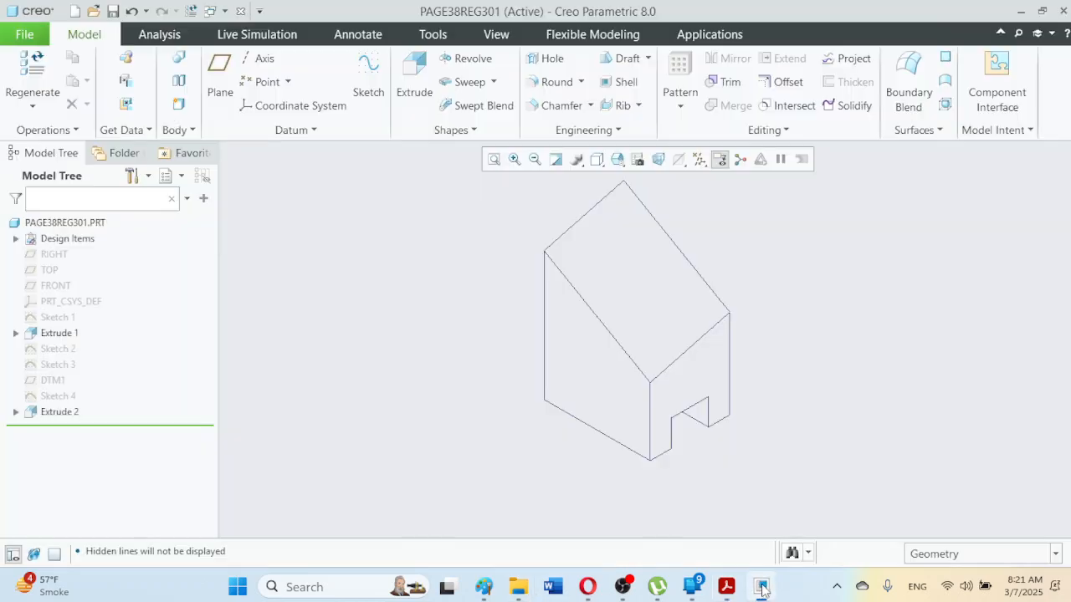
Step: Start a sketch on the sloped roof face and draw two connected lines forming a V in the middle of the face
left_click(585, 231)
left_click(374, 68)
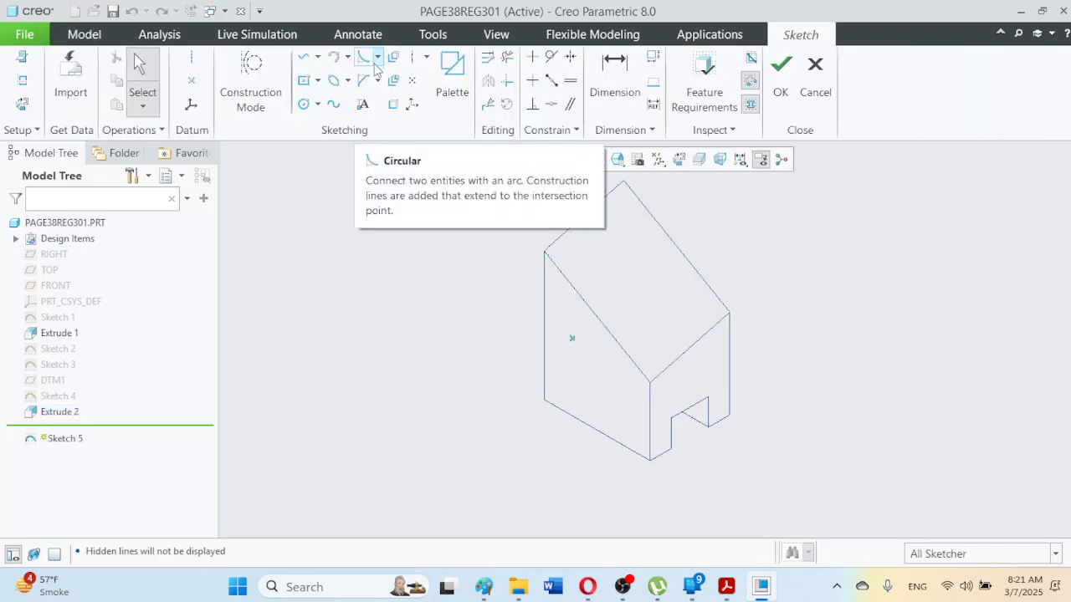
left_click(306, 57)
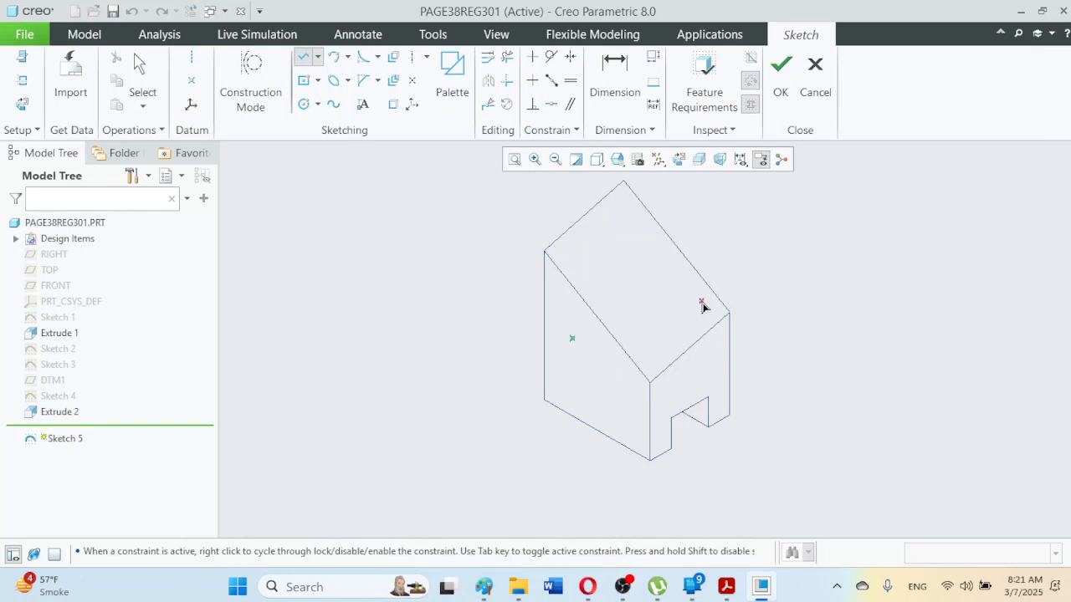
left_click(660, 287)
left_click(638, 313)
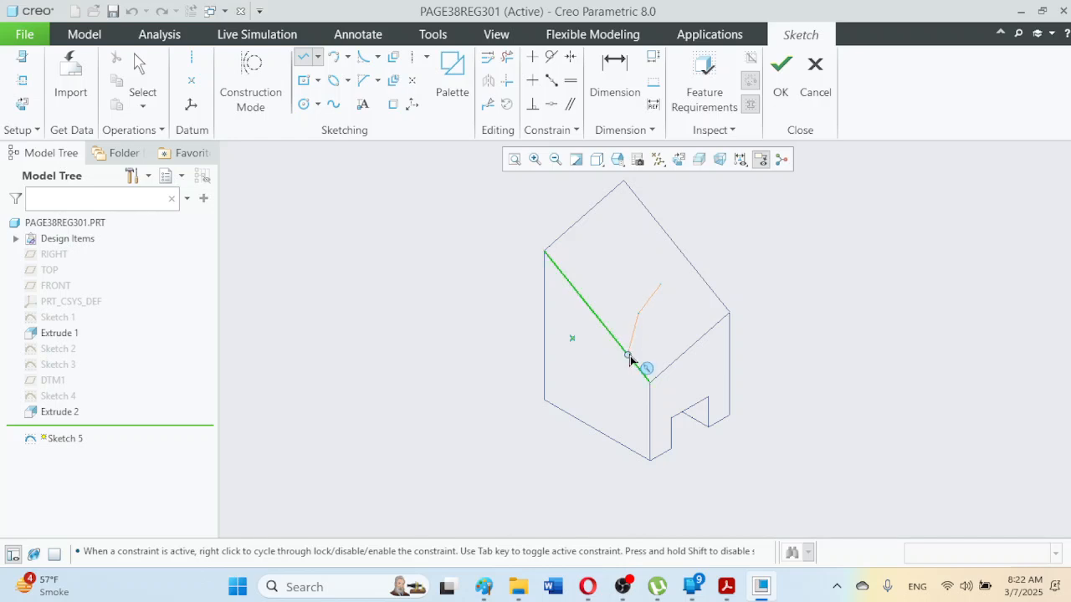
left_click(615, 285)
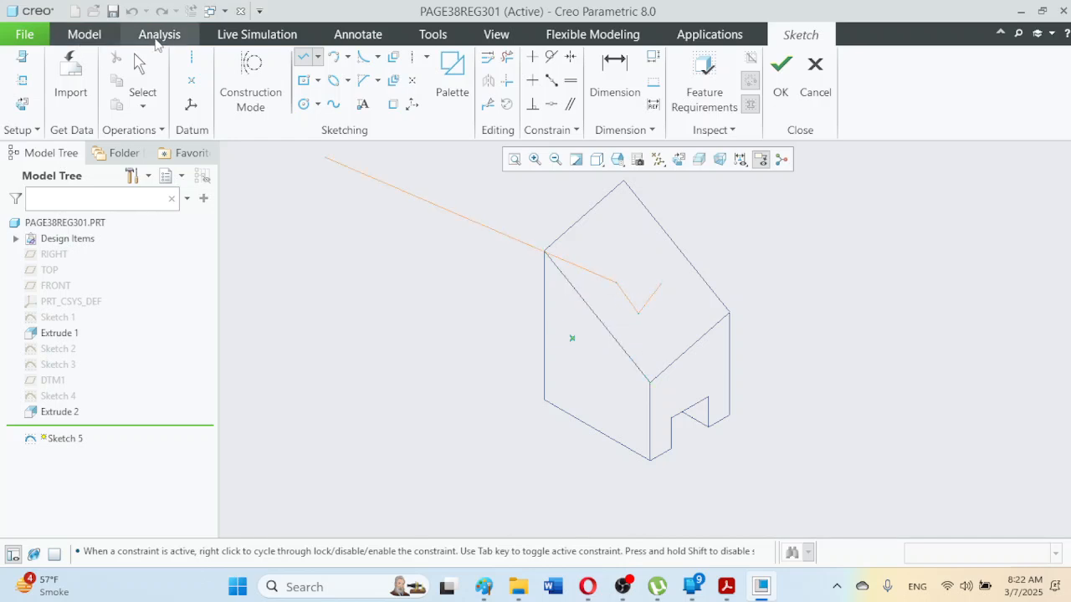
left_click(139, 68)
left_click(755, 234)
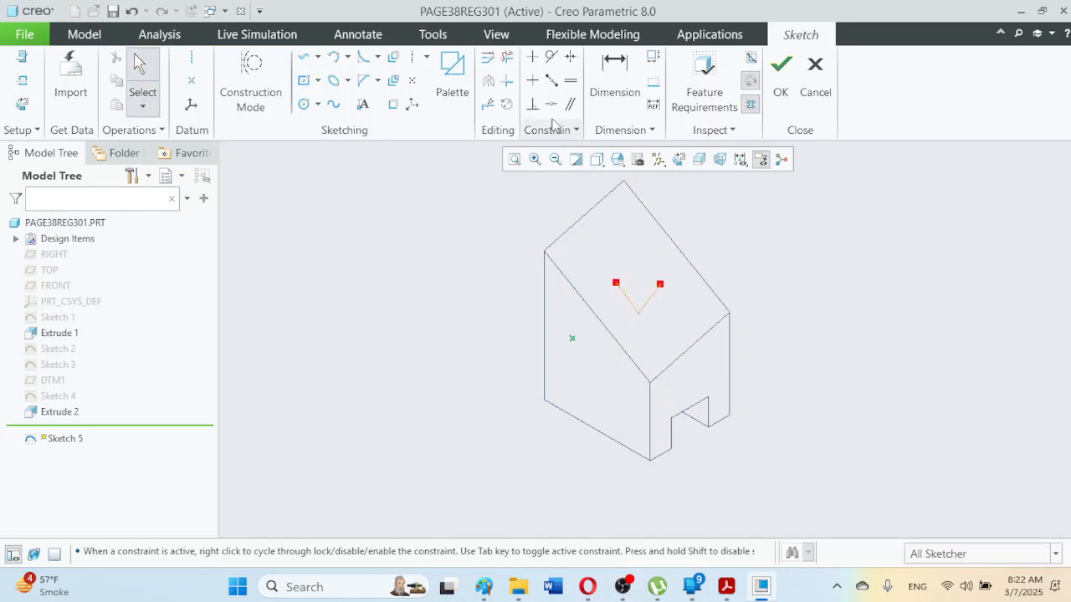
Step: Make the V's line nearer the notched end parallel to the roof's lower edge above the notch
left_click(571, 103)
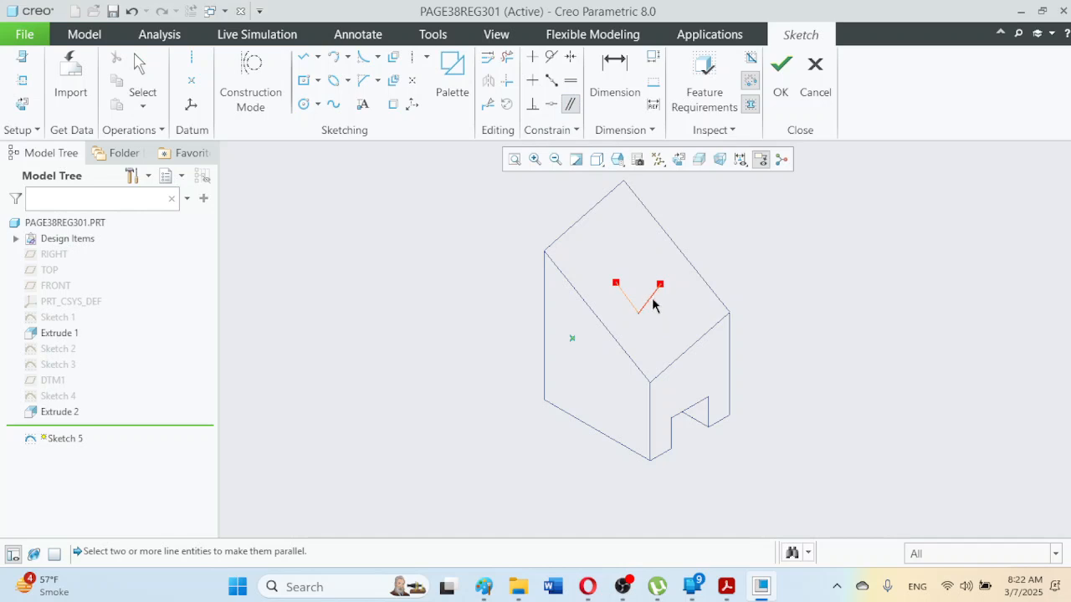
left_click(690, 355)
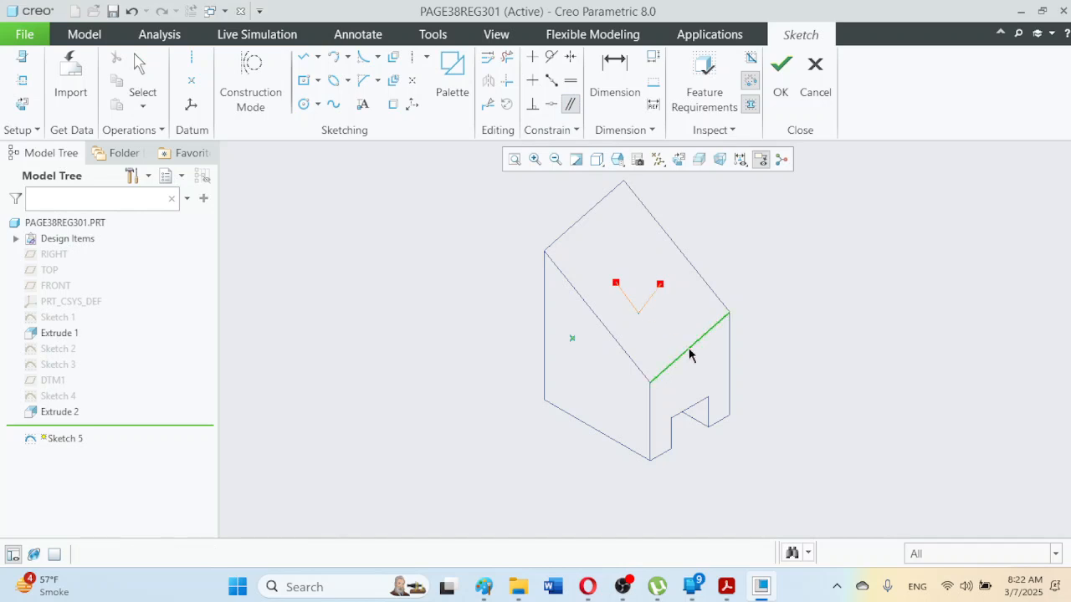
left_click(649, 305)
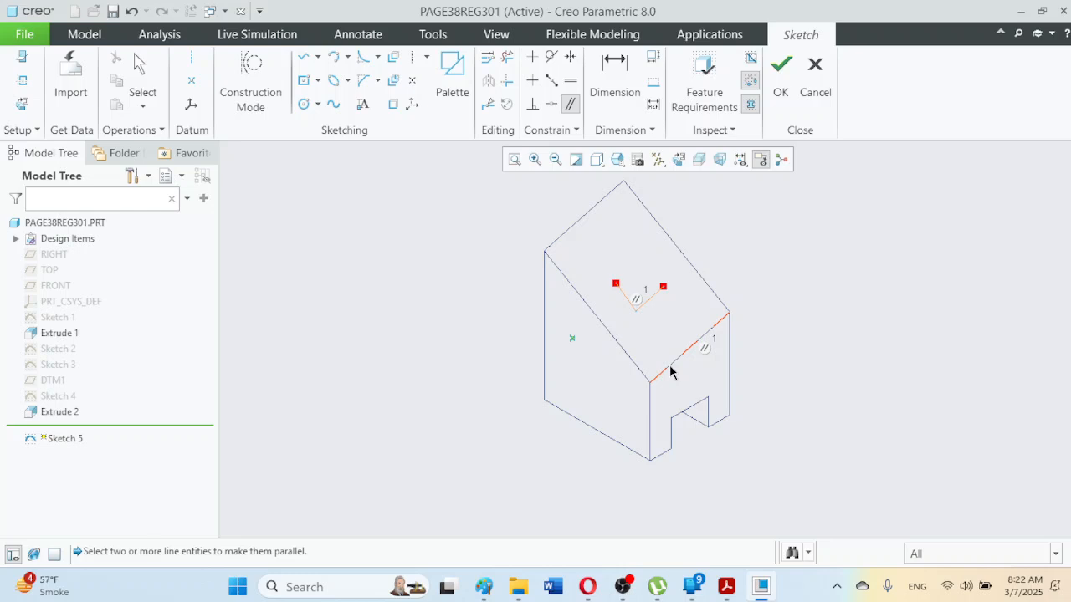
Step: Check the orientation of the roof block's base edges in the EX5-85 drawing and return to the sketch
left_click(726, 587)
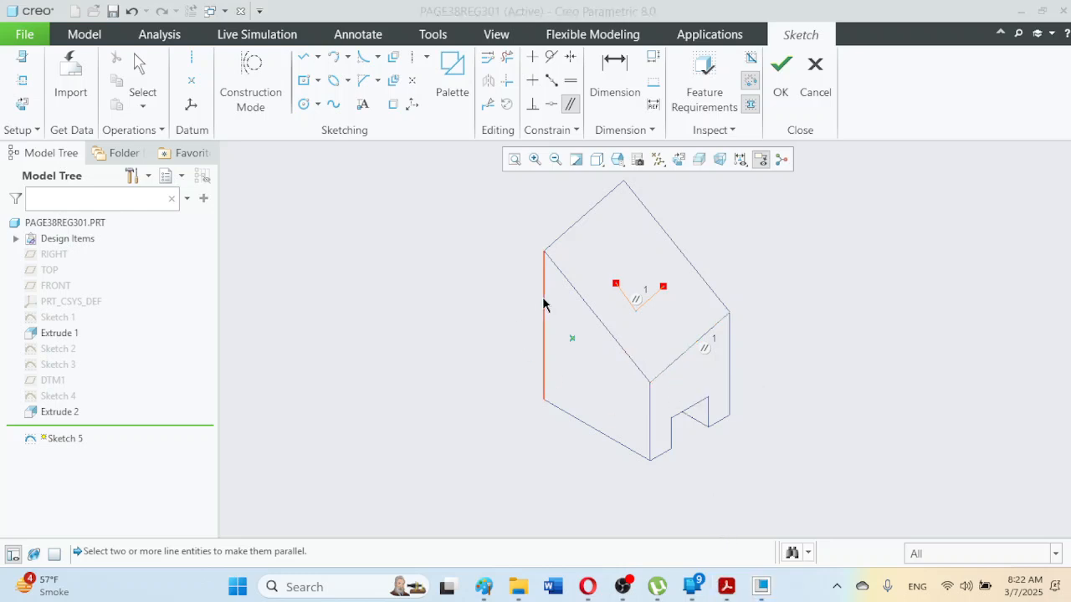
left_click(726, 587)
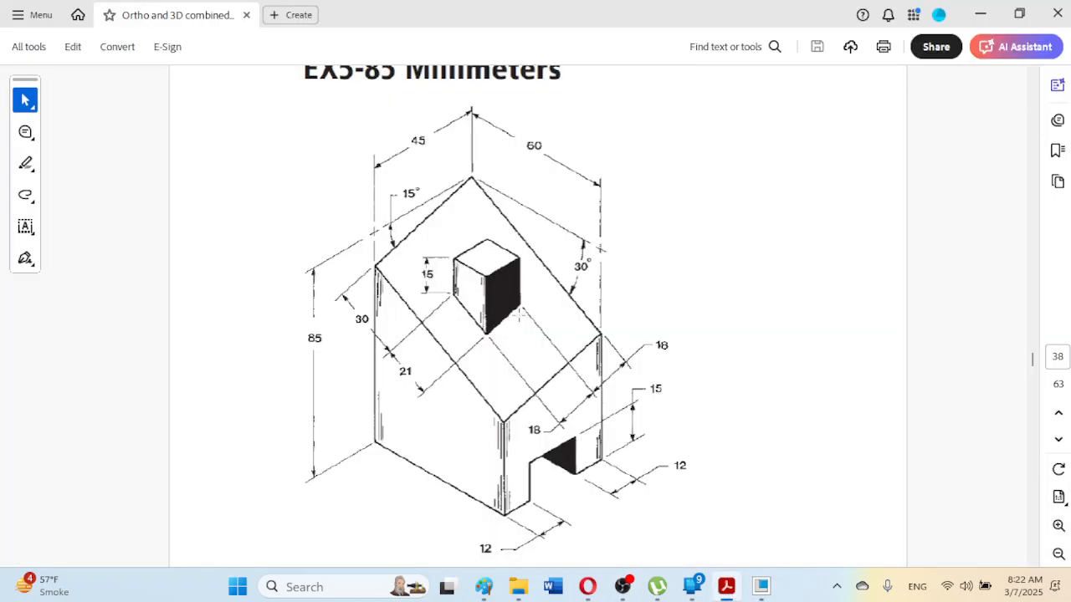
left_click(761, 588)
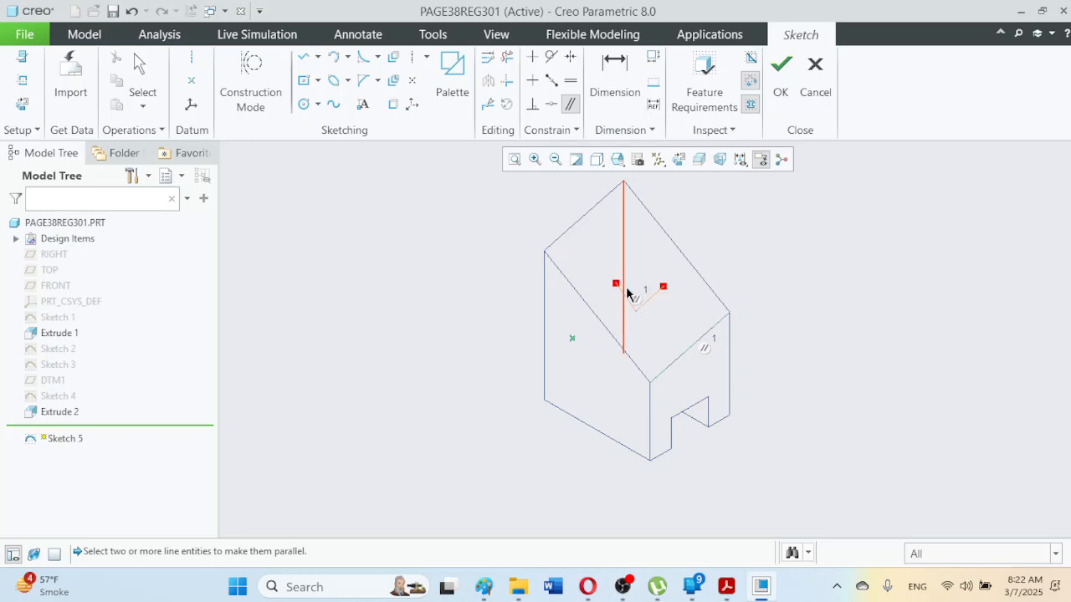
Step: Undo the wrong parallel constraint on the second V line and make that line parallel to the roof's long sloping side edge
left_click(626, 301)
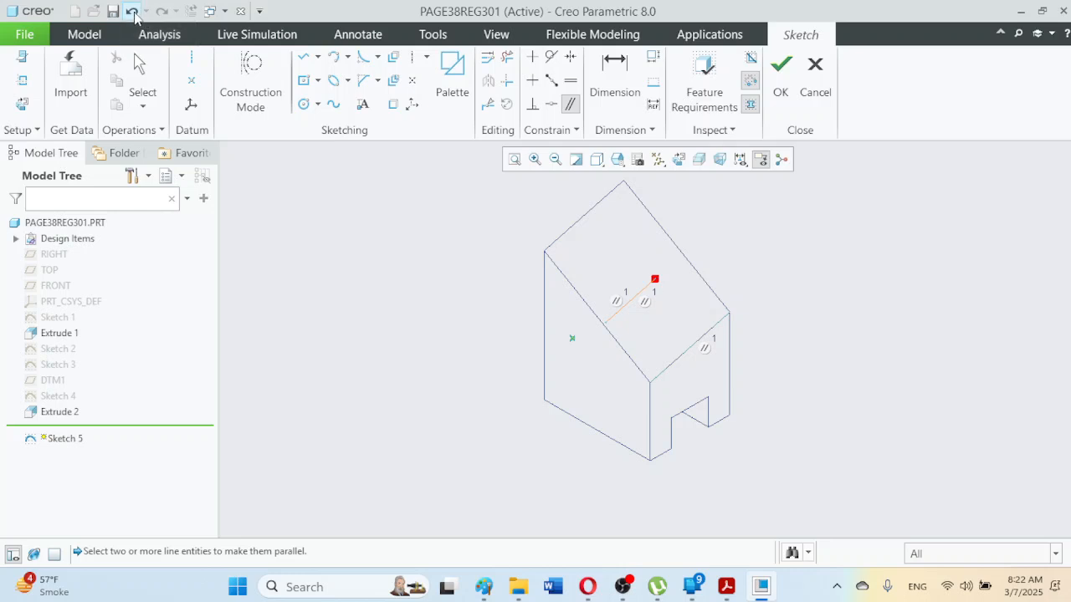
left_click(143, 88)
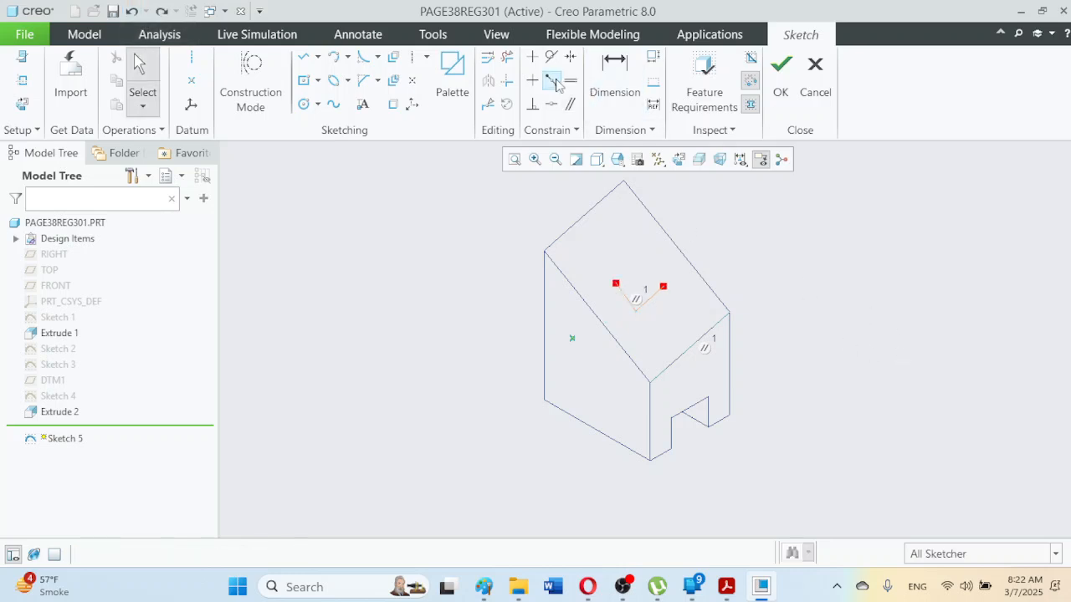
left_click(570, 104)
left_click(627, 302)
left_click(598, 325)
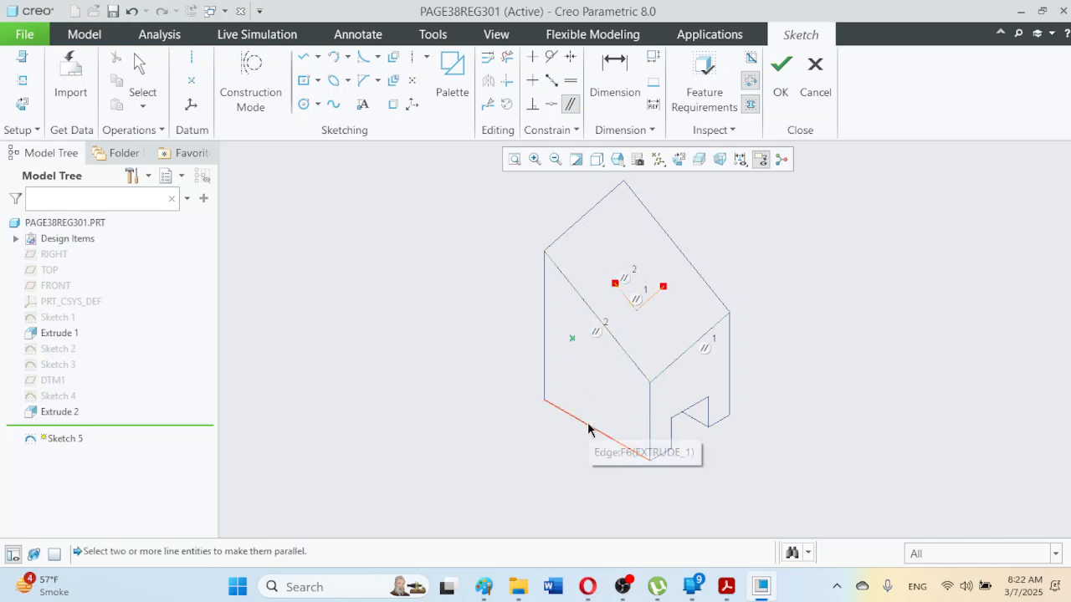
Step: Dimension the V line parallel to the roof's lower edge and set its length to 18 mm, consulting the EX5-85 drawing
left_click(616, 79)
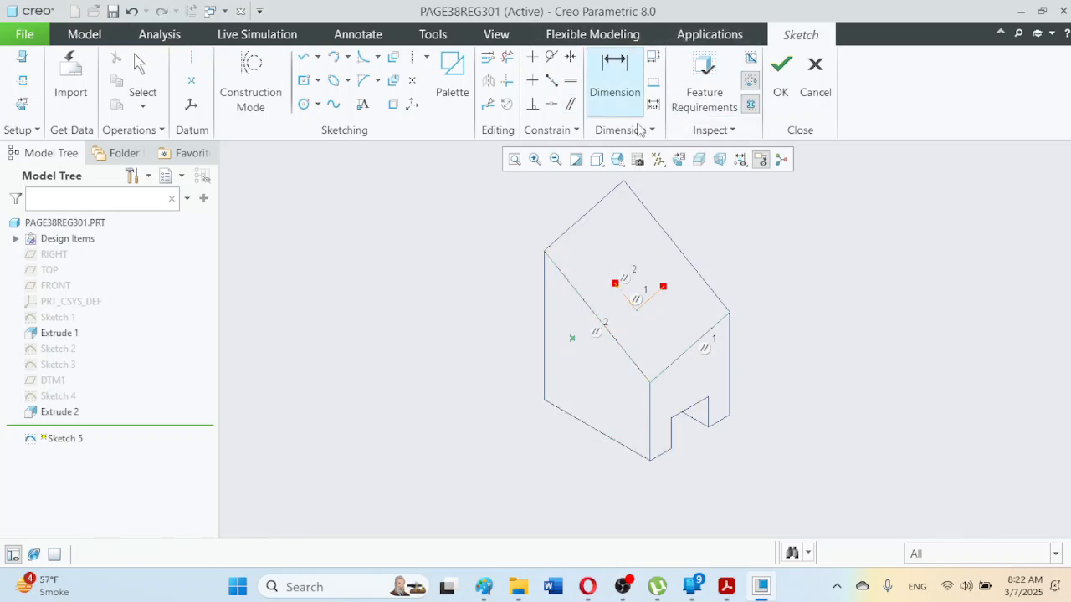
left_click(665, 310)
left_click(724, 594)
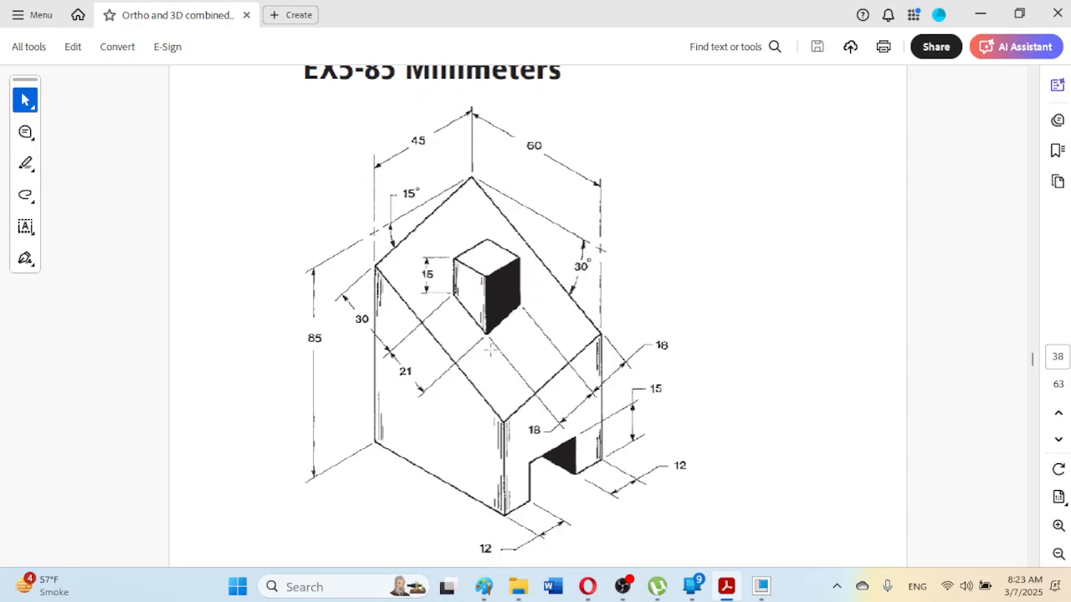
left_click(726, 586)
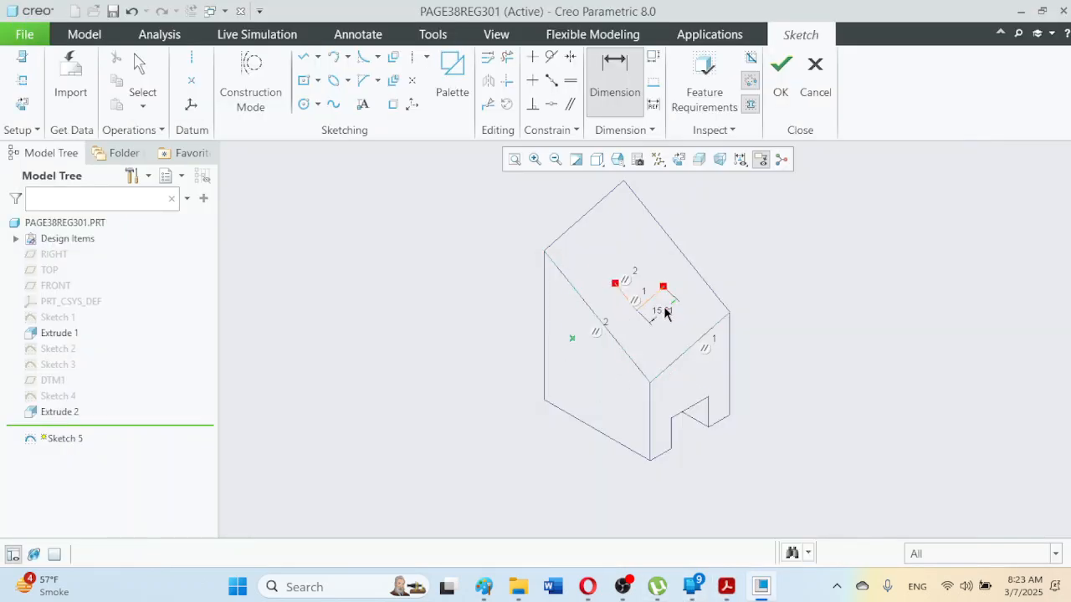
double_click(663, 311)
type("18")
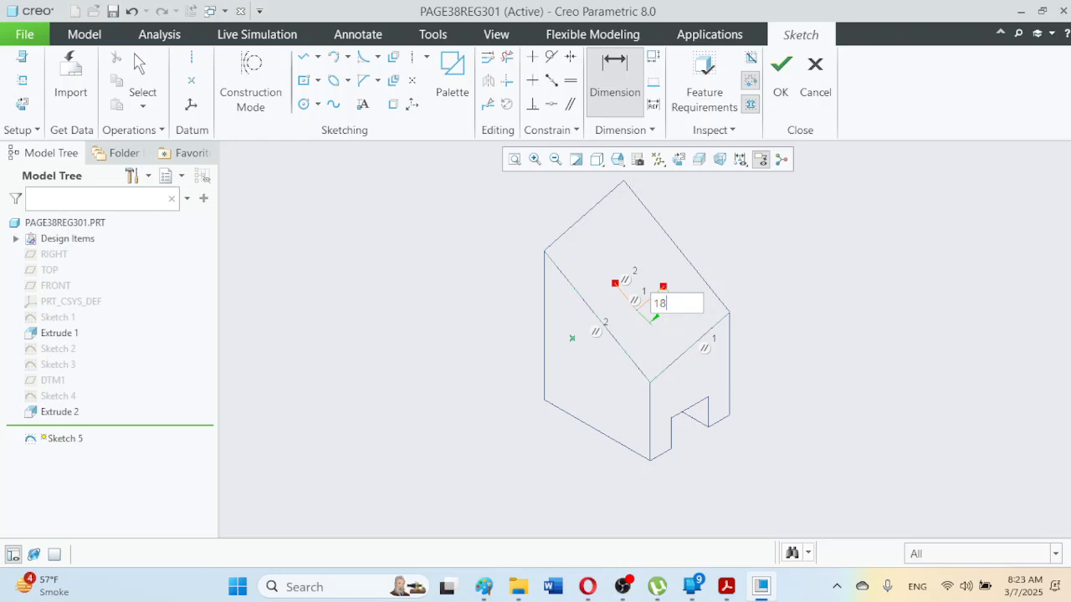
key("Return")
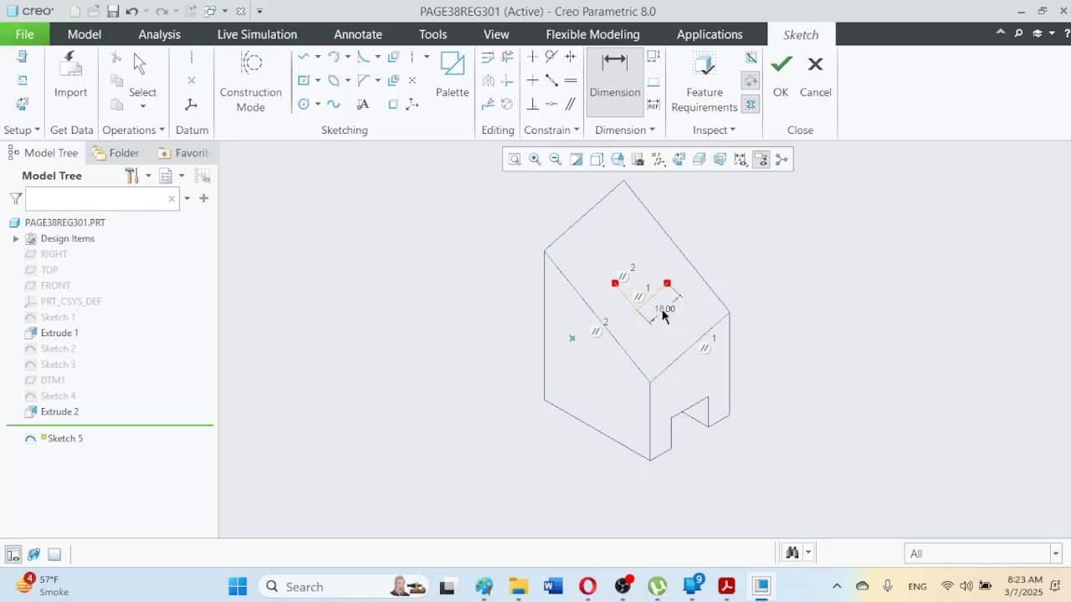
Step: Dimension the V line parallel to the roof's sloping side edge and set its length to 21 mm, as in the drawing
left_click(728, 588)
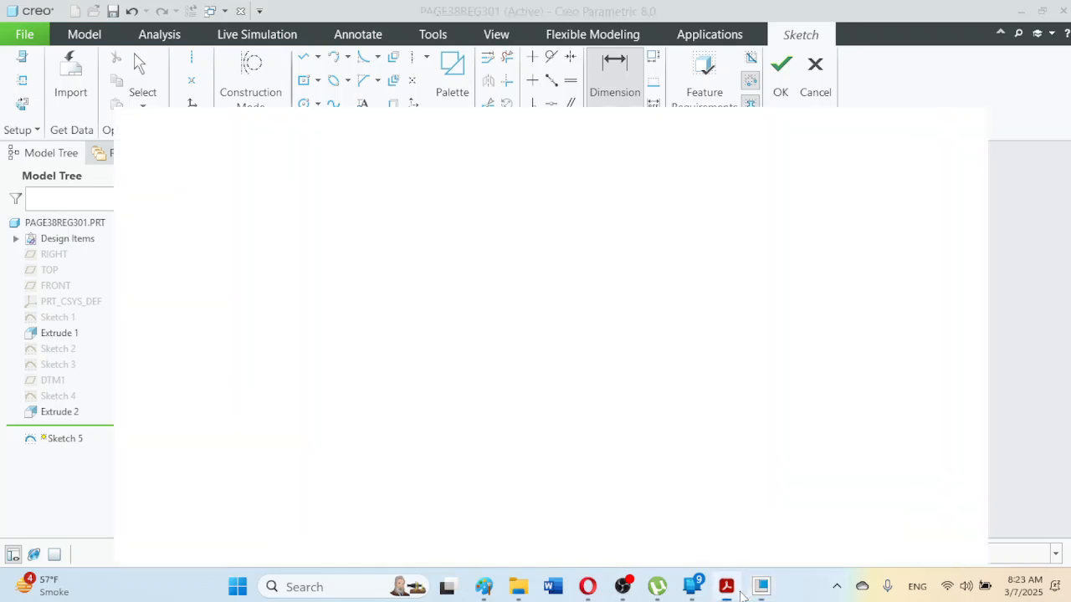
left_click(760, 586)
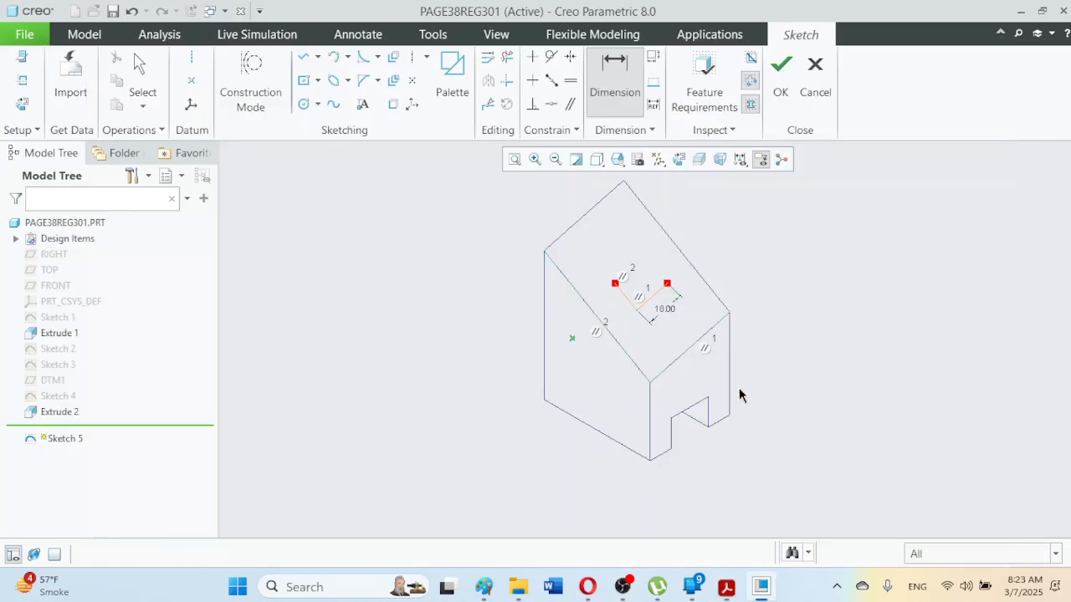
left_click(627, 303)
middle_click(611, 303)
type("21")
key("Return")
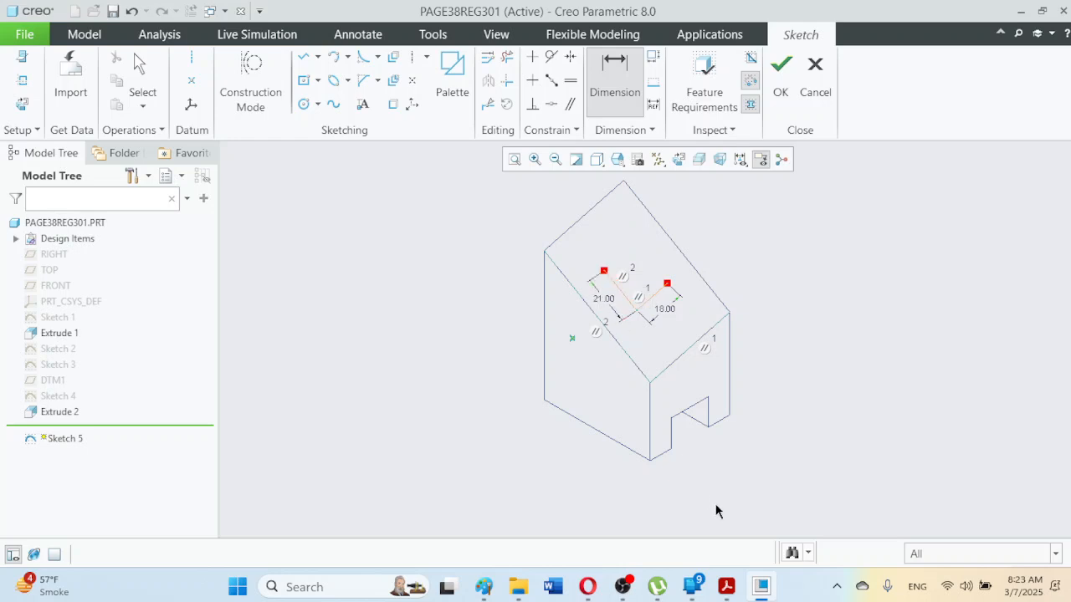
Step: Check the dimensions that locate the raised block on the roof in the EX5-85 drawing
left_click(726, 587)
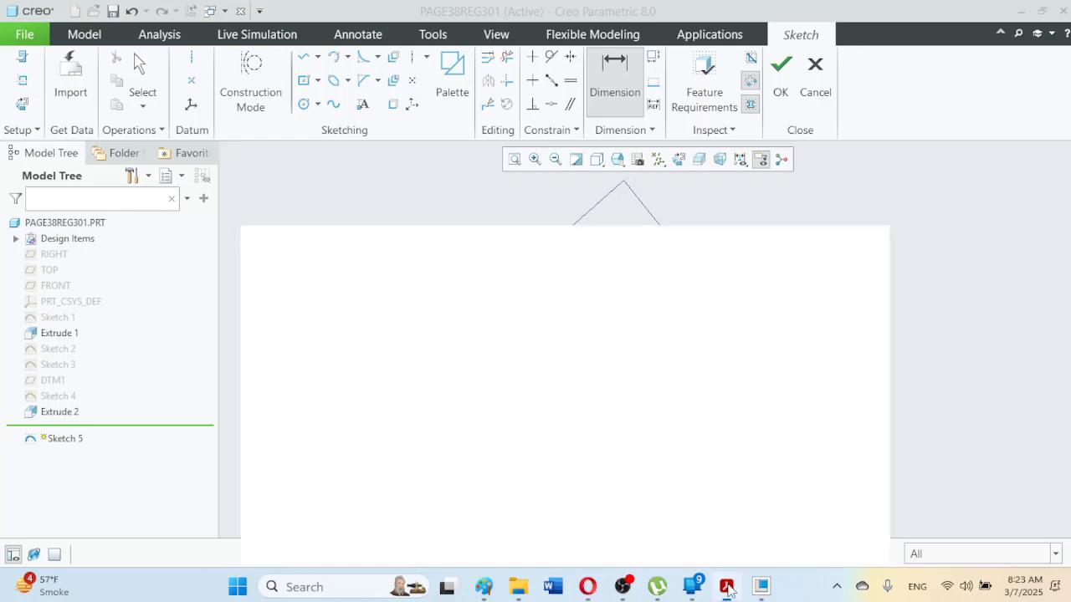
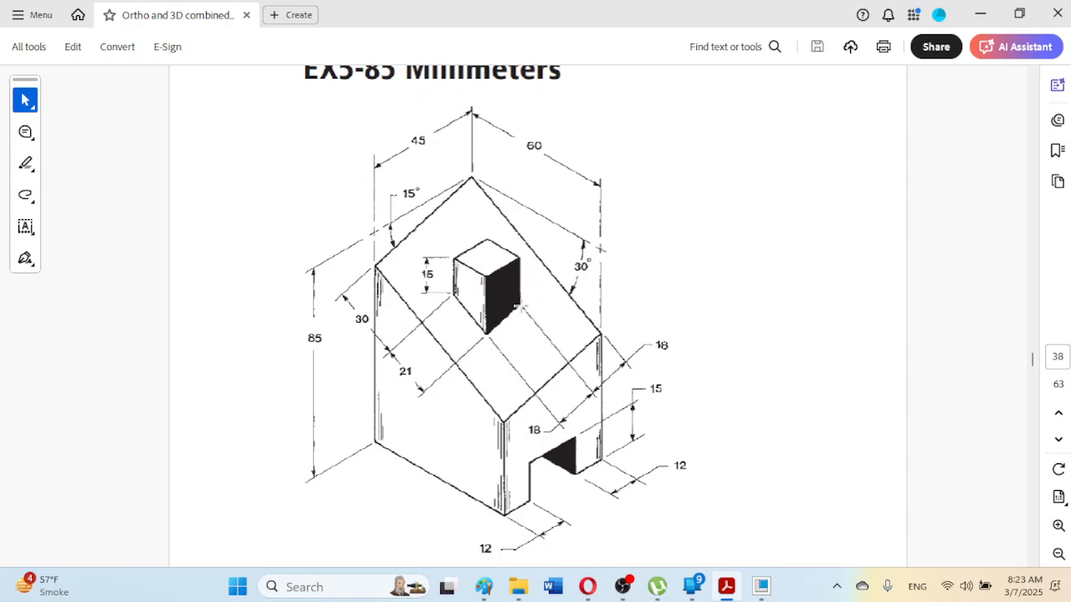
Step: Dimension the free end of the sketch's 18 mm line from the right sloping roof edge and set the distance to 18 mm
left_click(726, 587)
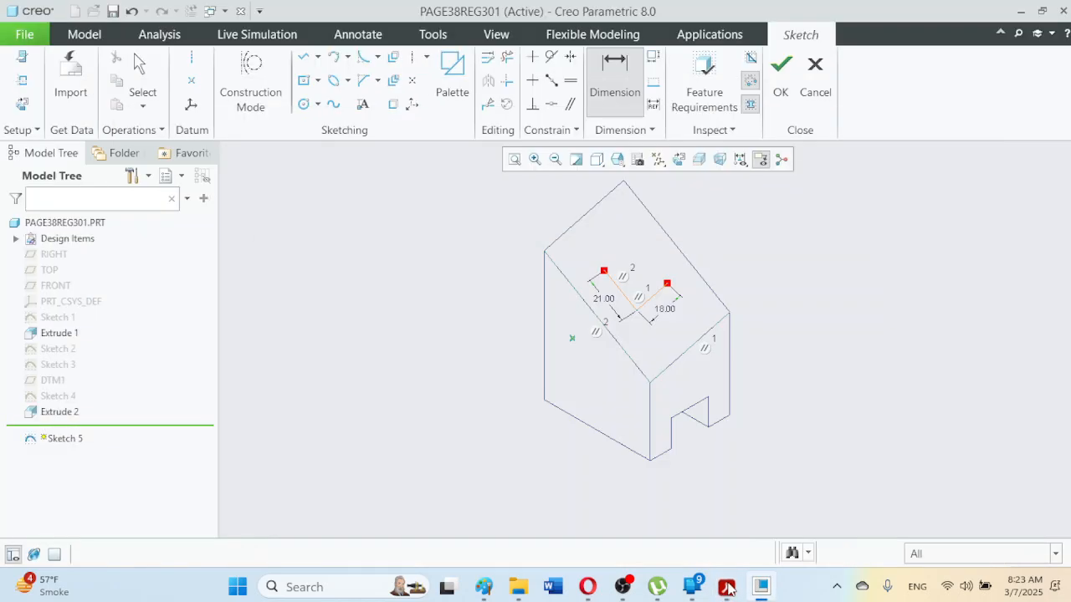
left_click(627, 106)
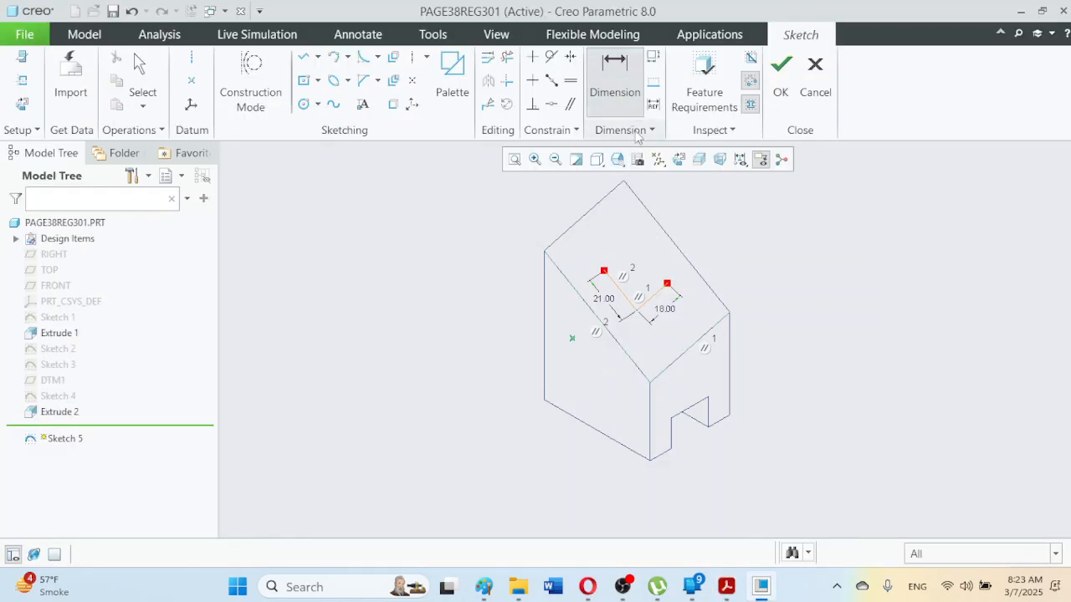
left_click(717, 300)
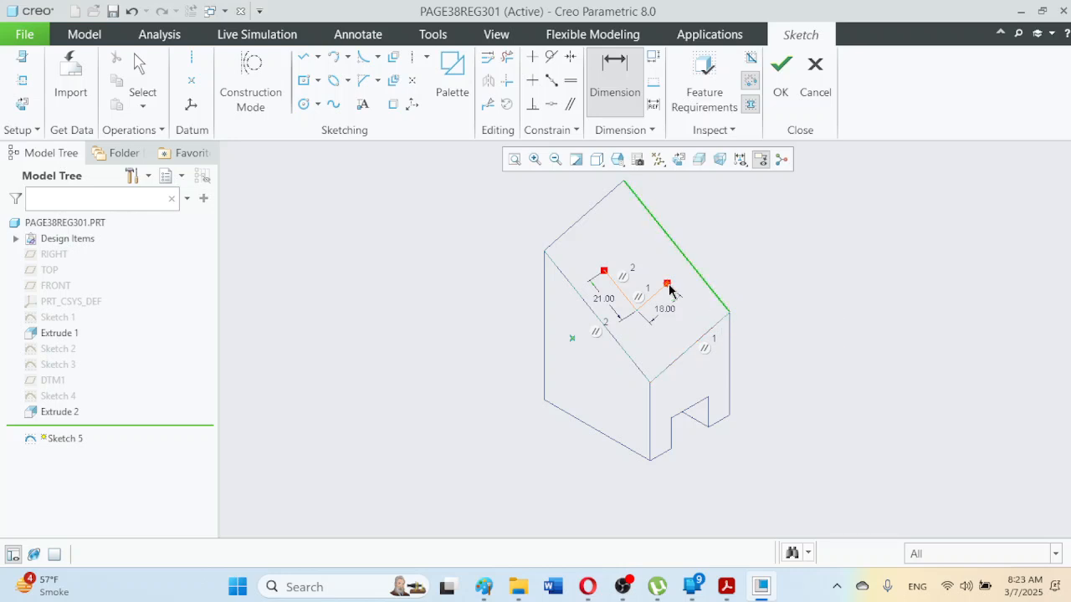
middle_click(711, 310)
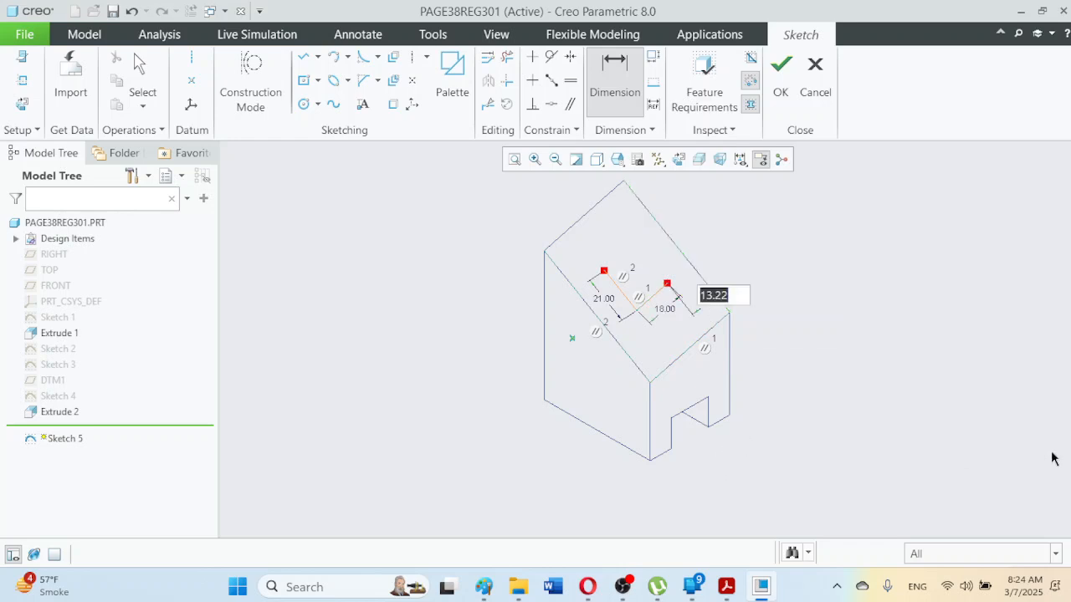
type("18")
key("Return")
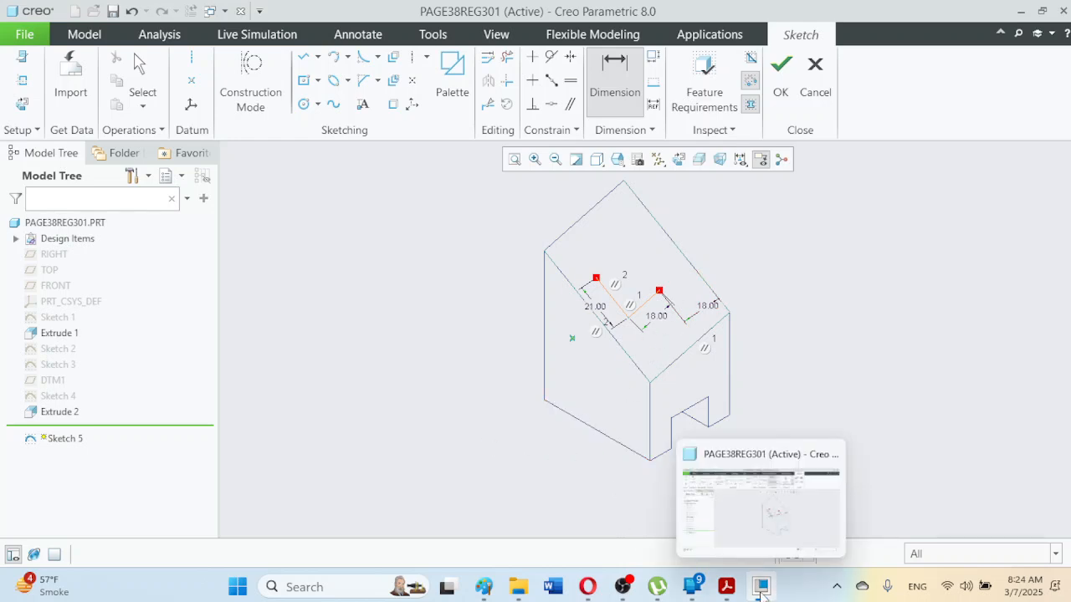
Step: Following the reference drawing, dimension the upper end of the 21 mm line from the left roof corner and set it to 30 mm
left_click(726, 588)
left_click(727, 594)
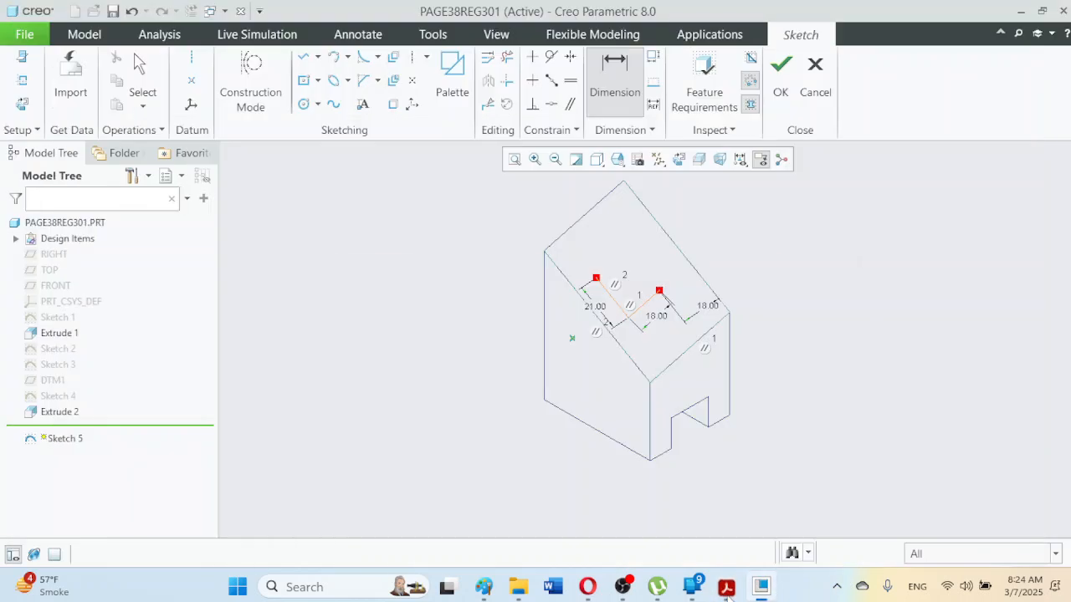
left_click(727, 594)
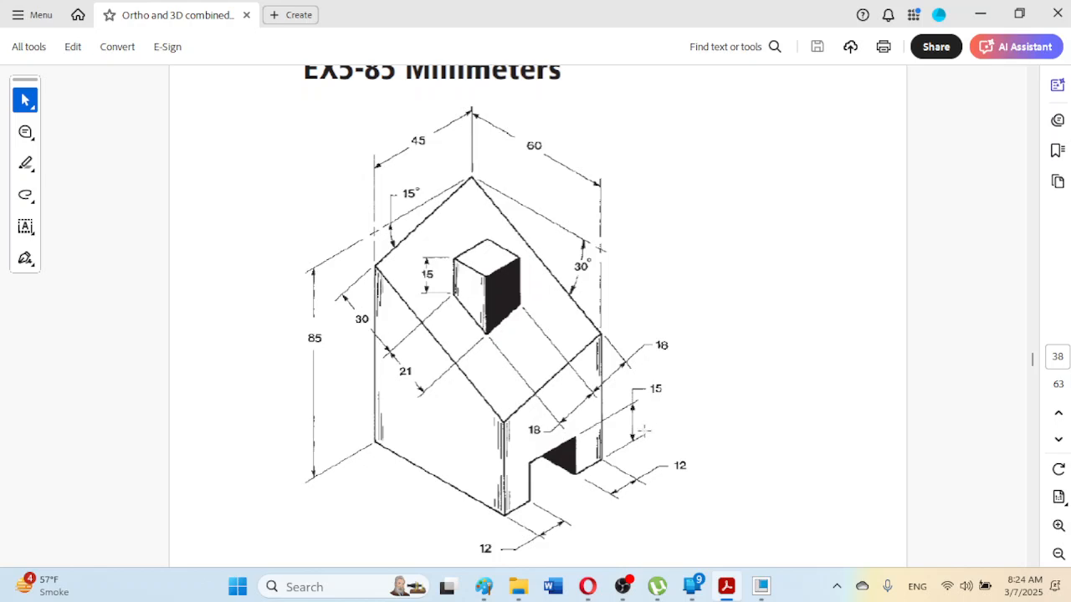
left_click(726, 587)
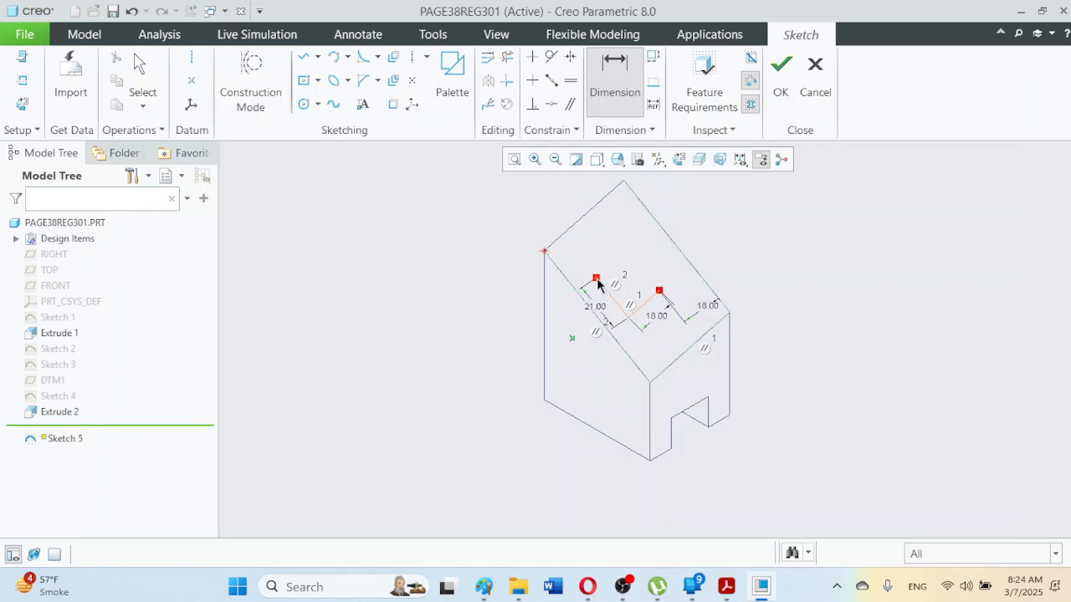
middle_click(521, 306)
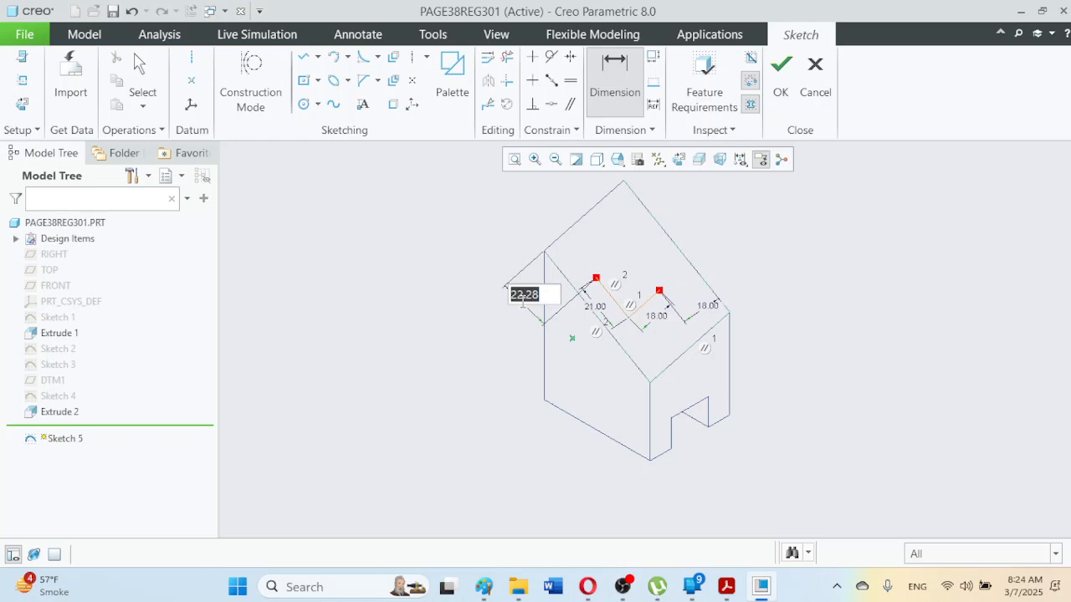
type("30")
key("Return")
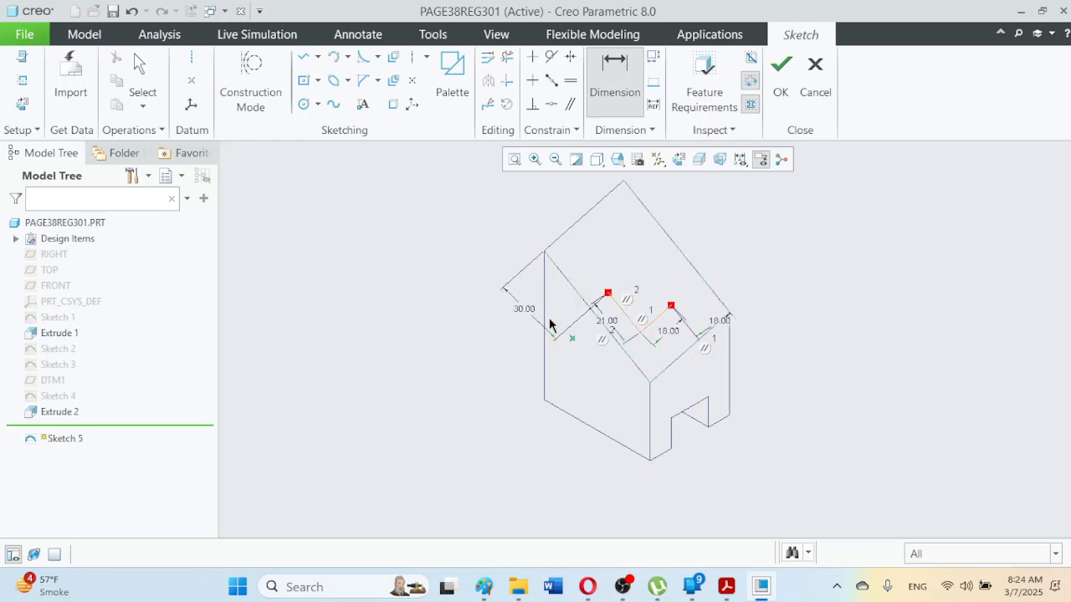
Step: Move the 30 mm dimension closer to the house outline, checking the layout against the reference drawing
left_click(727, 586)
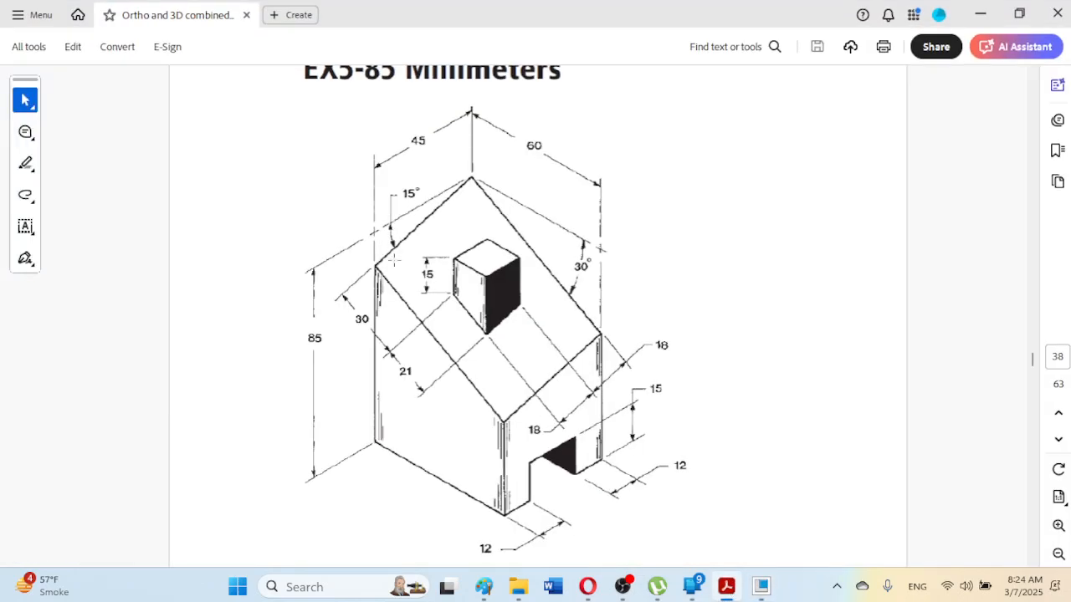
left_click(726, 587)
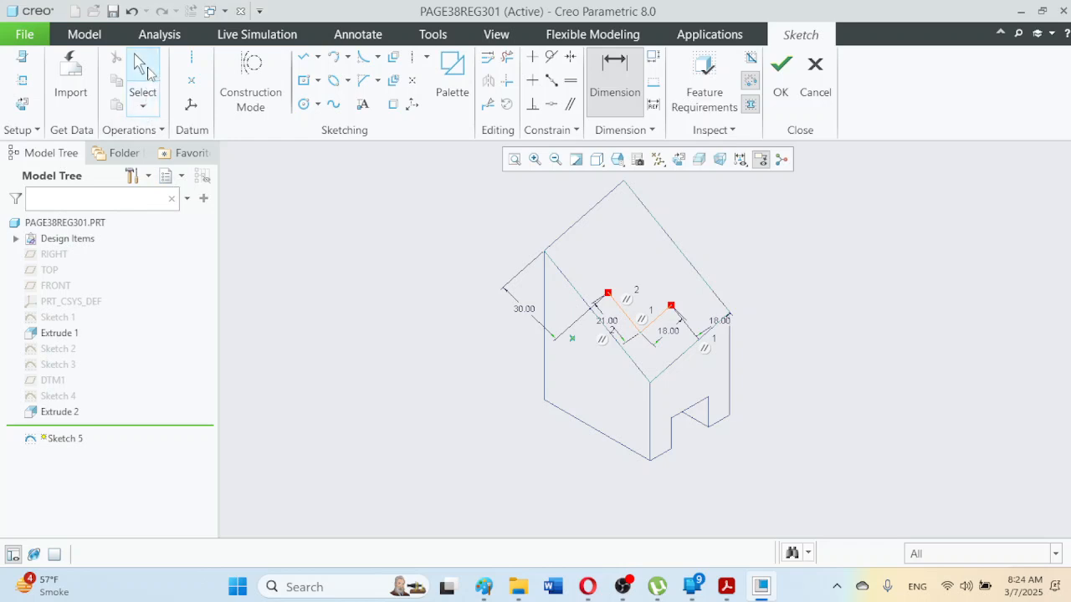
left_click(140, 79)
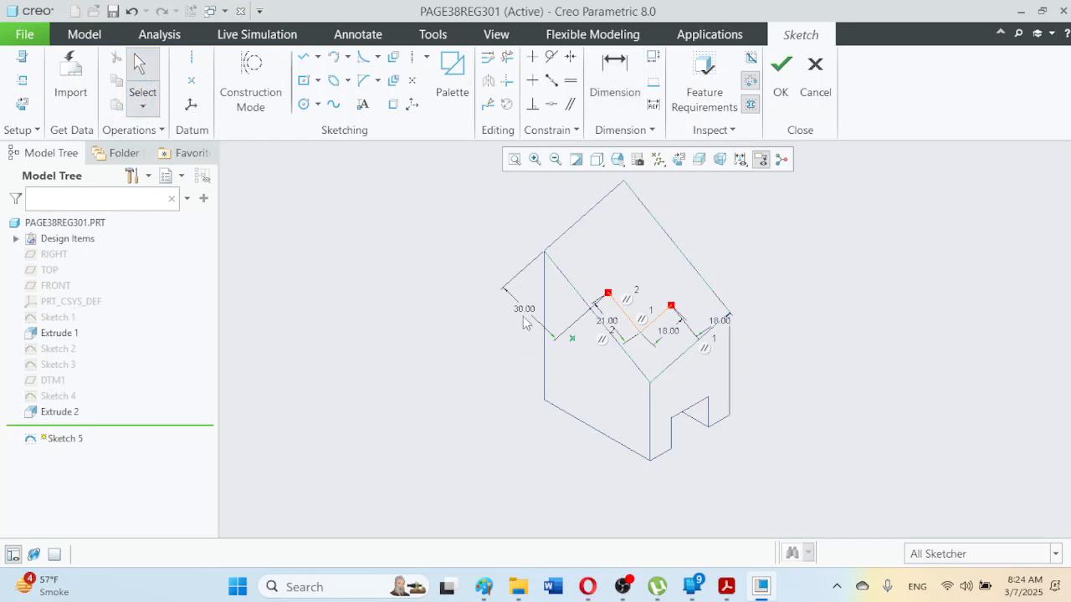
left_click_drag(524, 309, 540, 295)
left_click(725, 588)
left_click(725, 588)
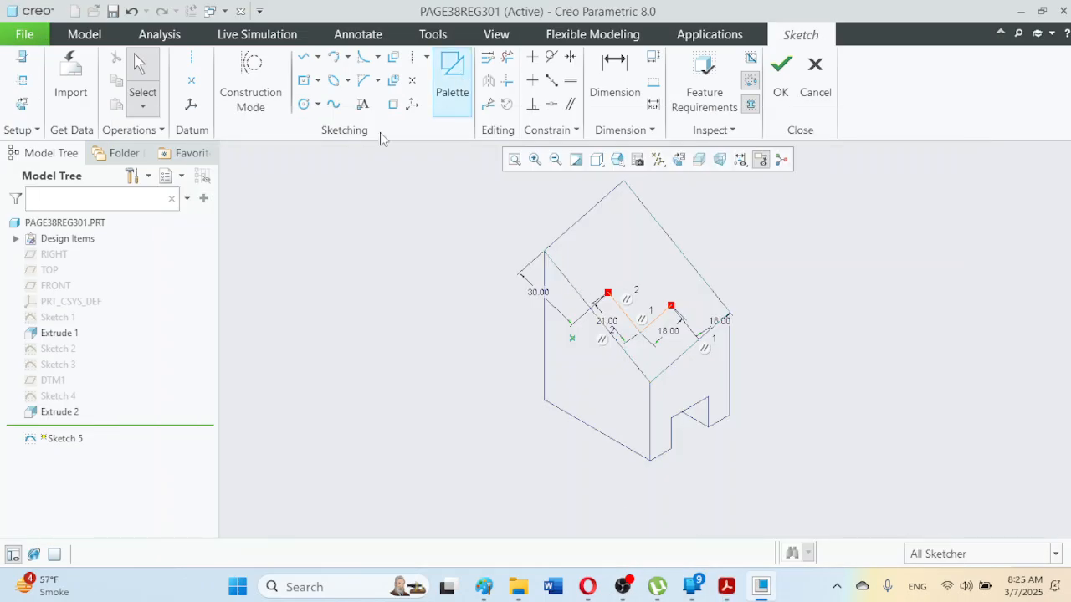
Step: Sketch a short line from the upper end of the 21 mm line, running up towards the right sloping roof edge
left_click(302, 56)
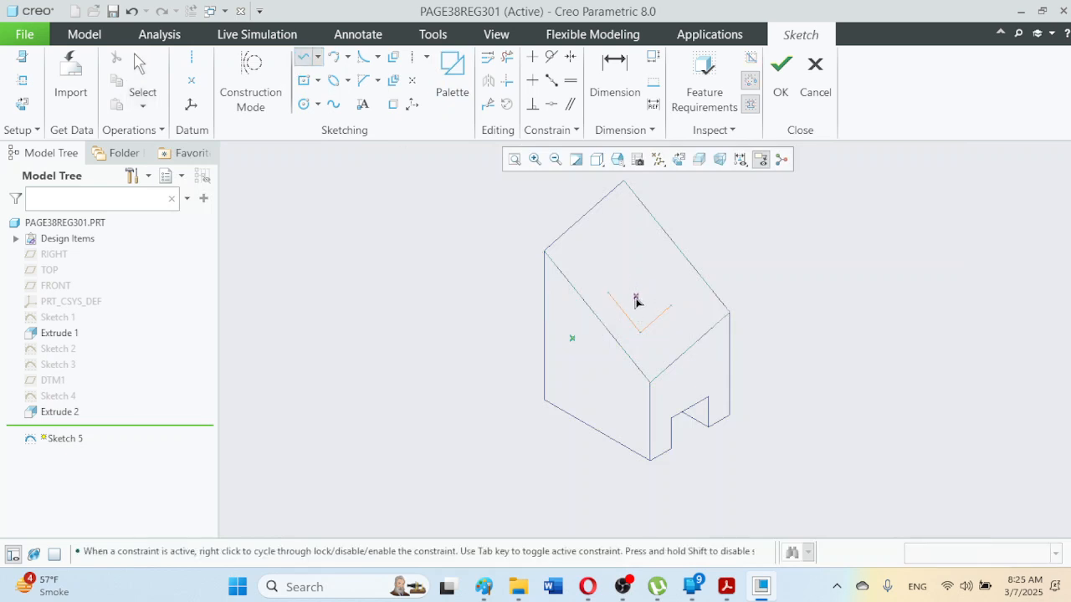
left_click(609, 294)
left_click(648, 274)
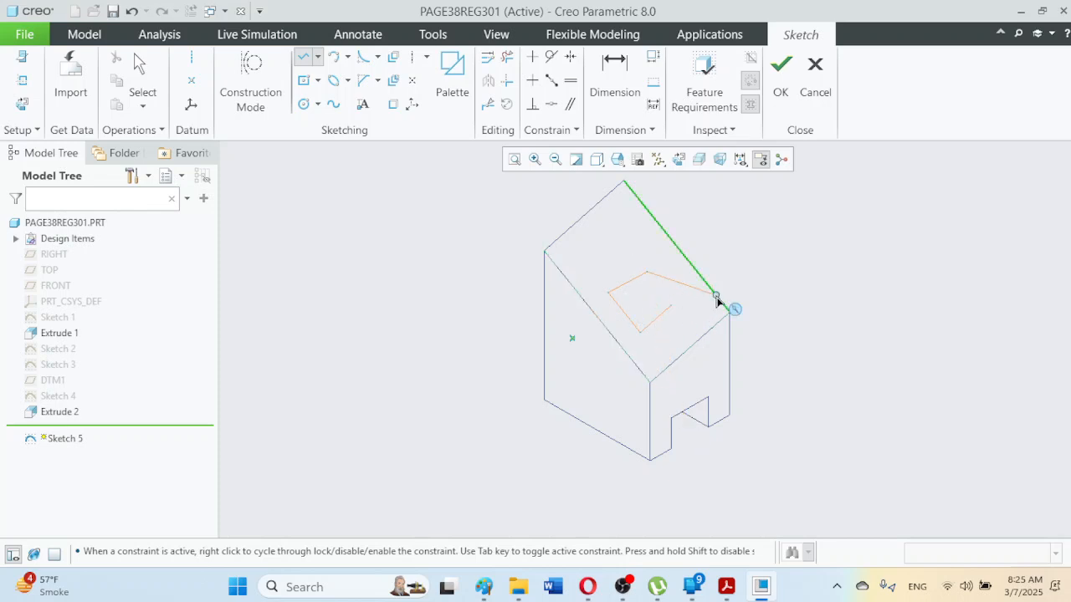
middle_click(740, 278)
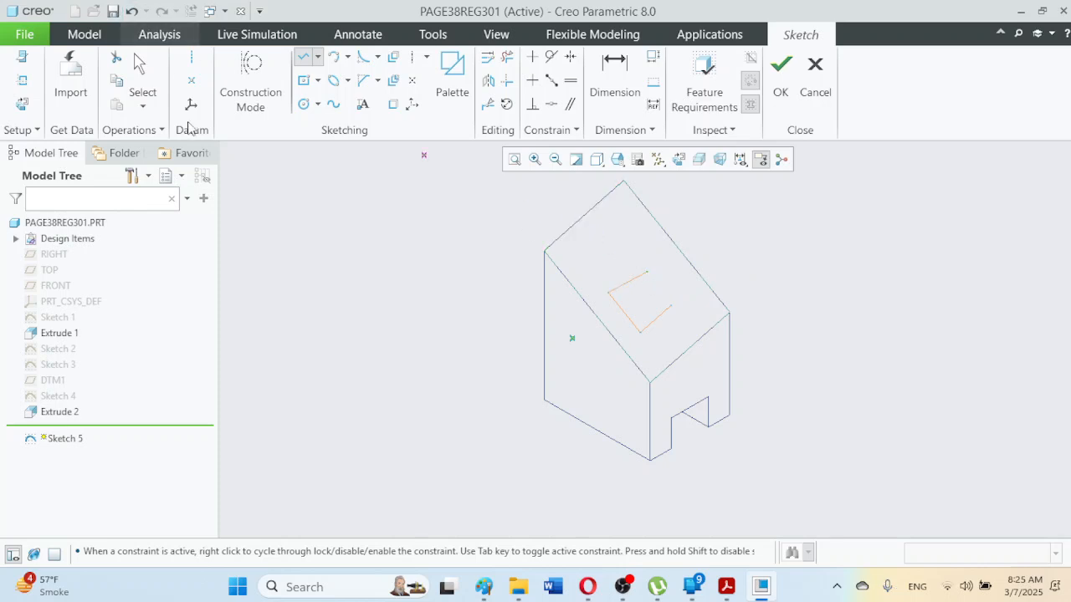
left_click(139, 70)
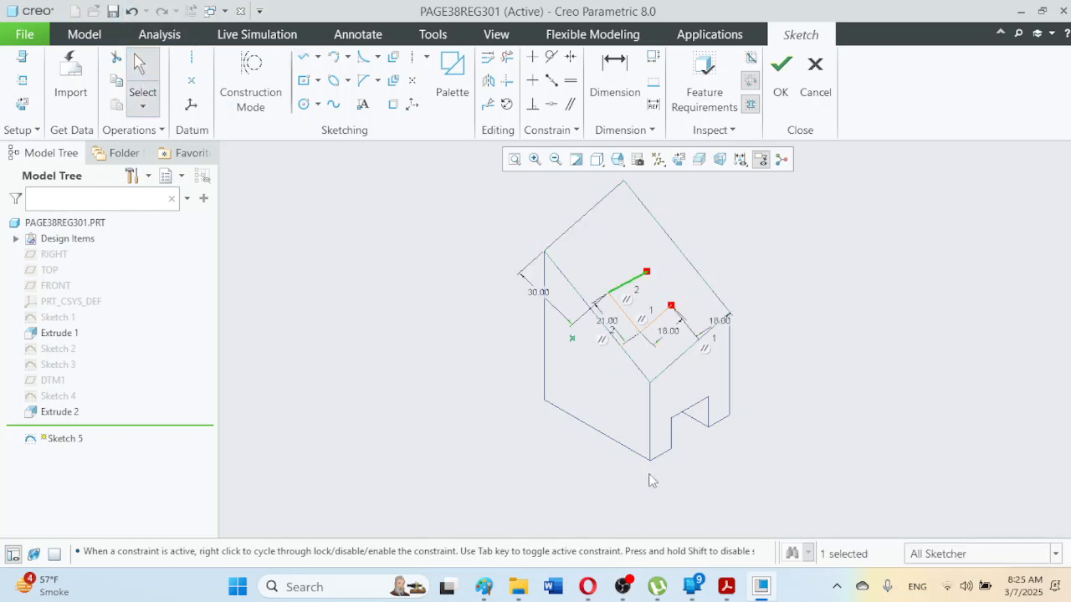
Step: Constrain the new upper line parallel to the front face's bottom edge beside the opening
left_click(726, 586)
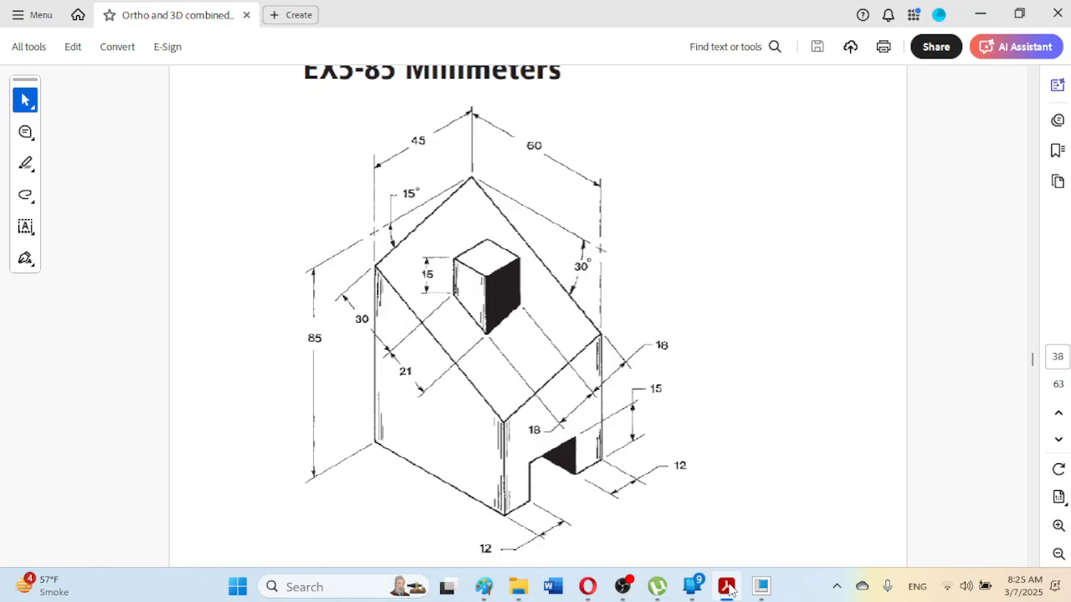
left_click(727, 587)
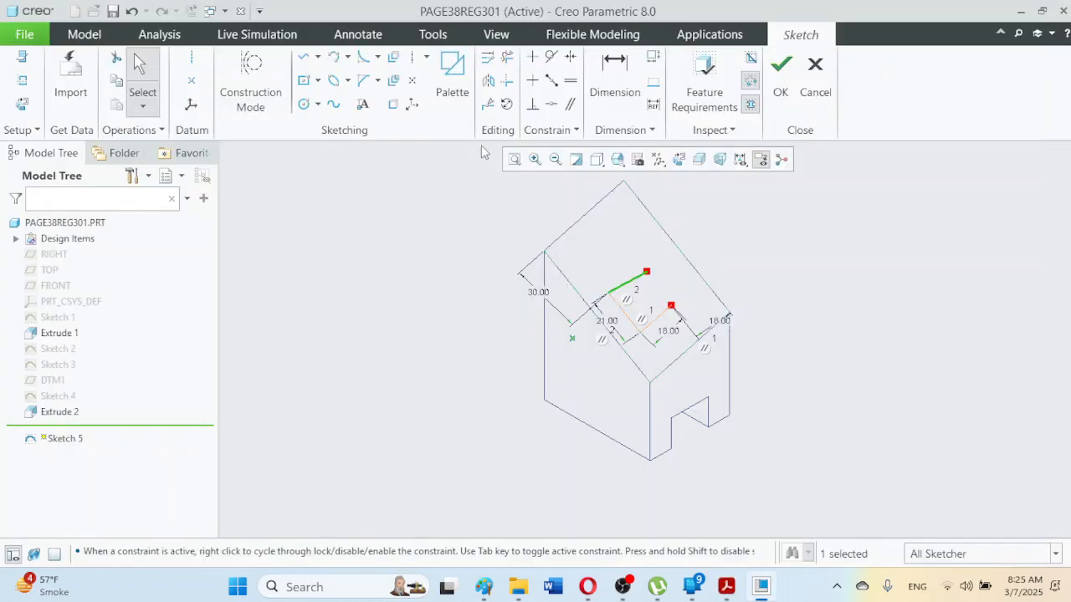
left_click(570, 104)
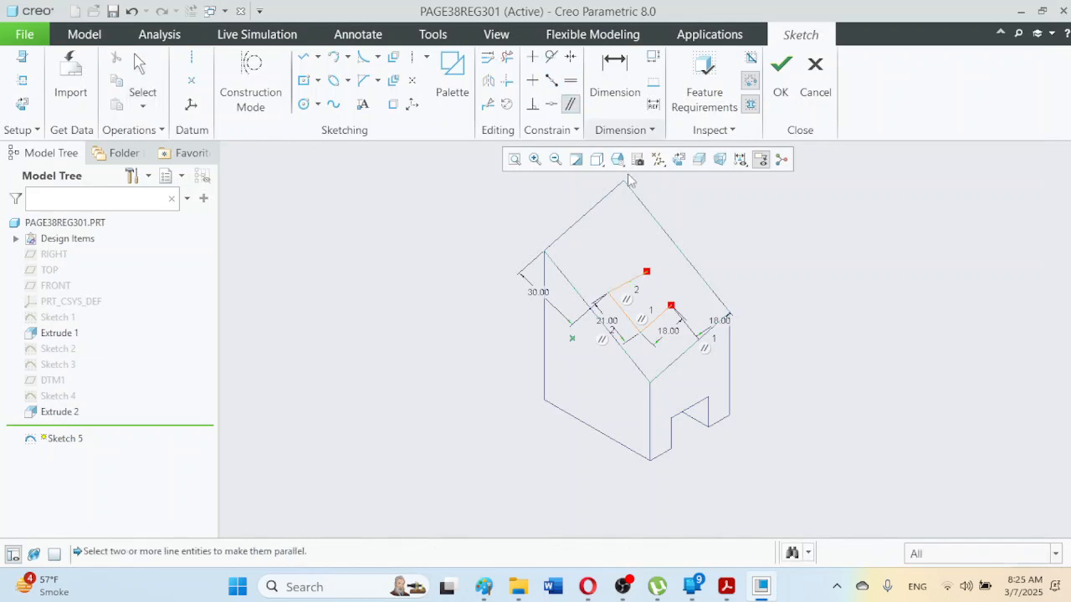
left_click(638, 280)
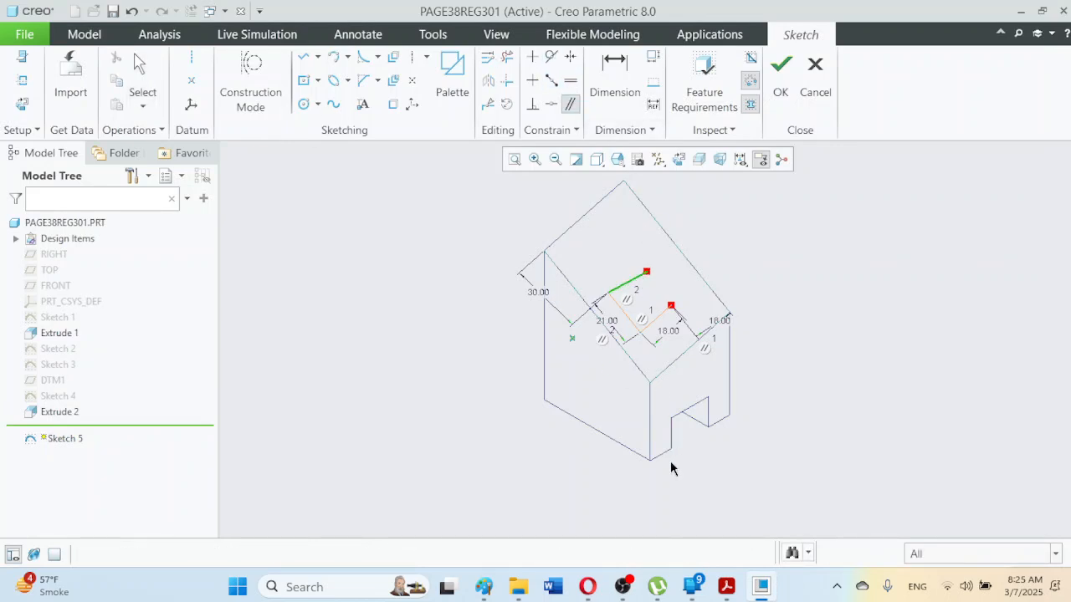
left_click(664, 453)
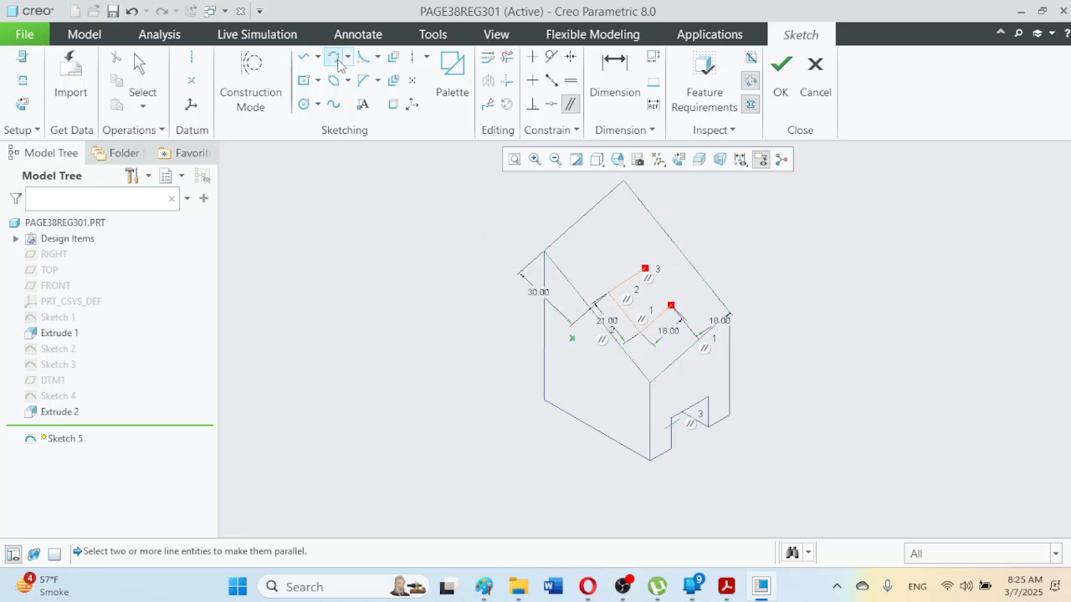
Step: Close the chimney profile with a line joining the upper line's end to the free end of the 18 mm line
left_click(306, 58)
left_click(608, 293)
left_click(644, 268)
left_click(671, 306)
left_click(139, 69)
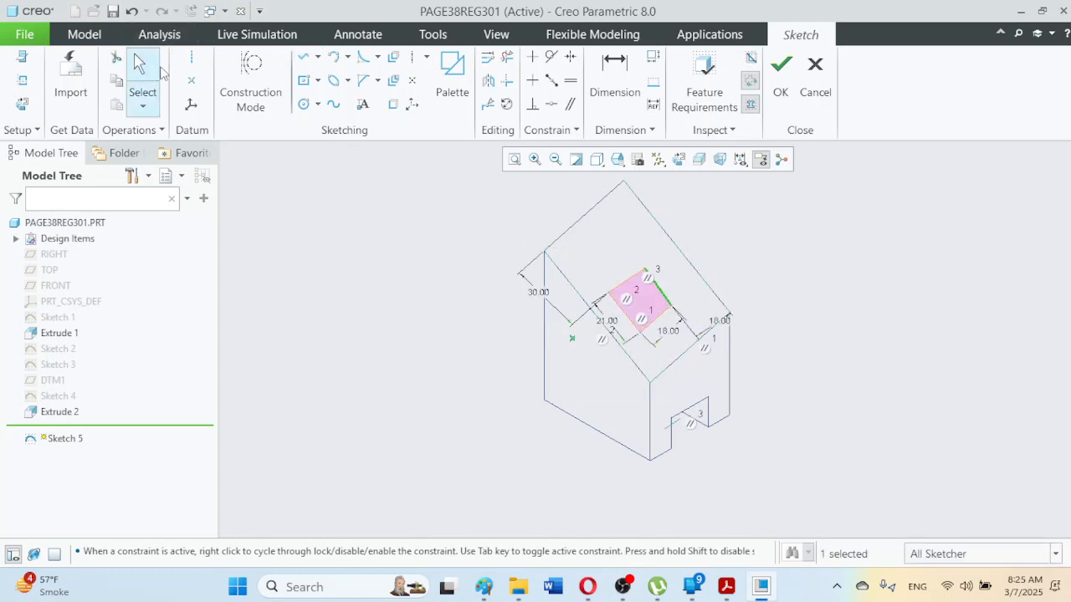
Step: Constrain the chimney profile's closing line parallel to the bottom edge of the house's left side face
left_click(569, 104)
left_click(660, 289)
left_click(589, 428)
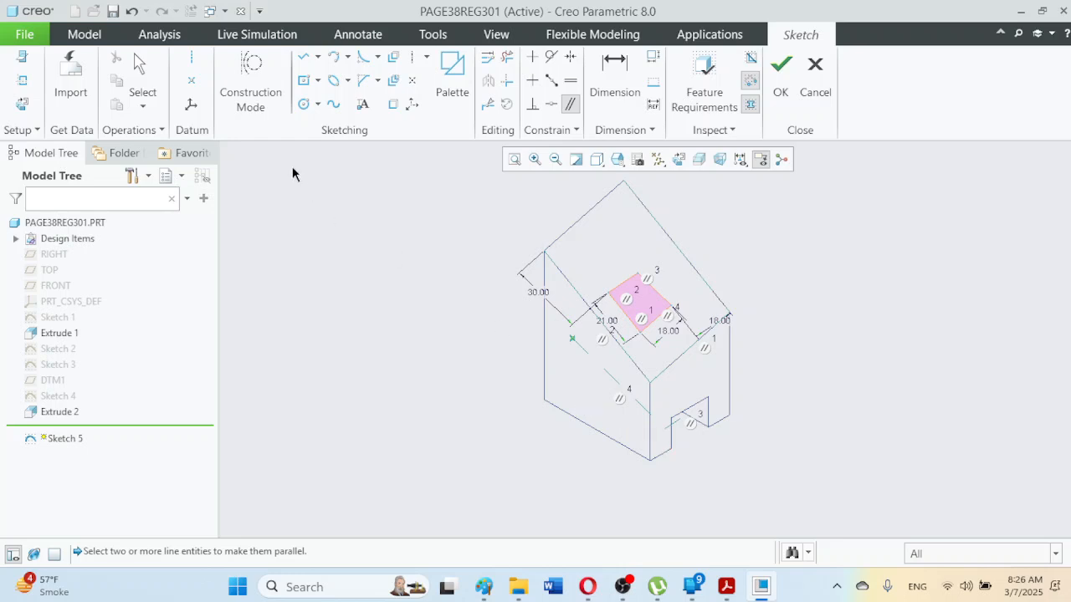
left_click(141, 66)
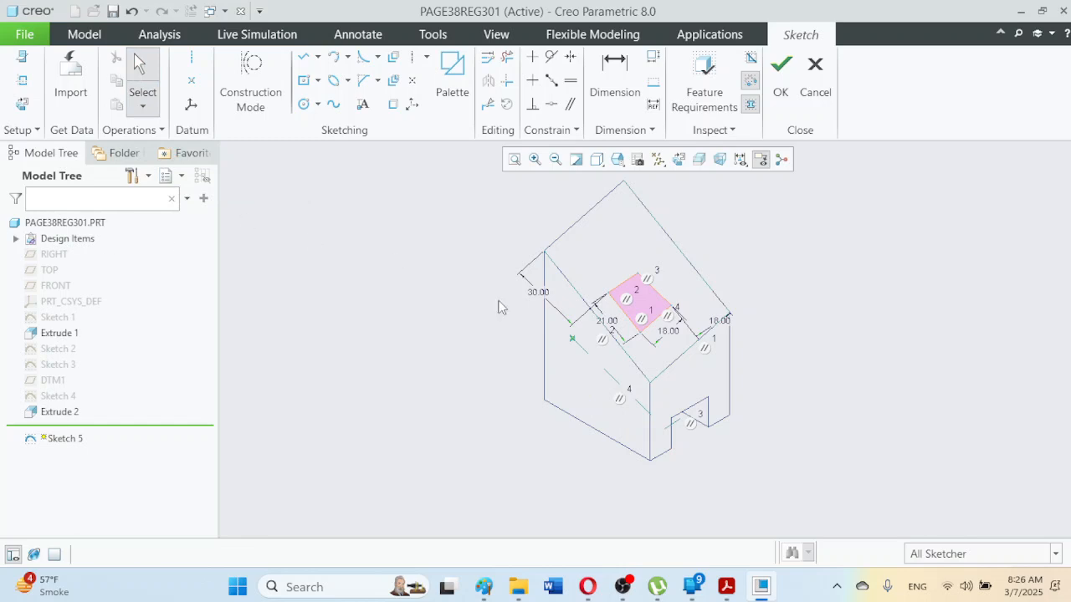
Step: Compare the chimney profile with the reference drawing and finish the sketch
left_click(730, 591)
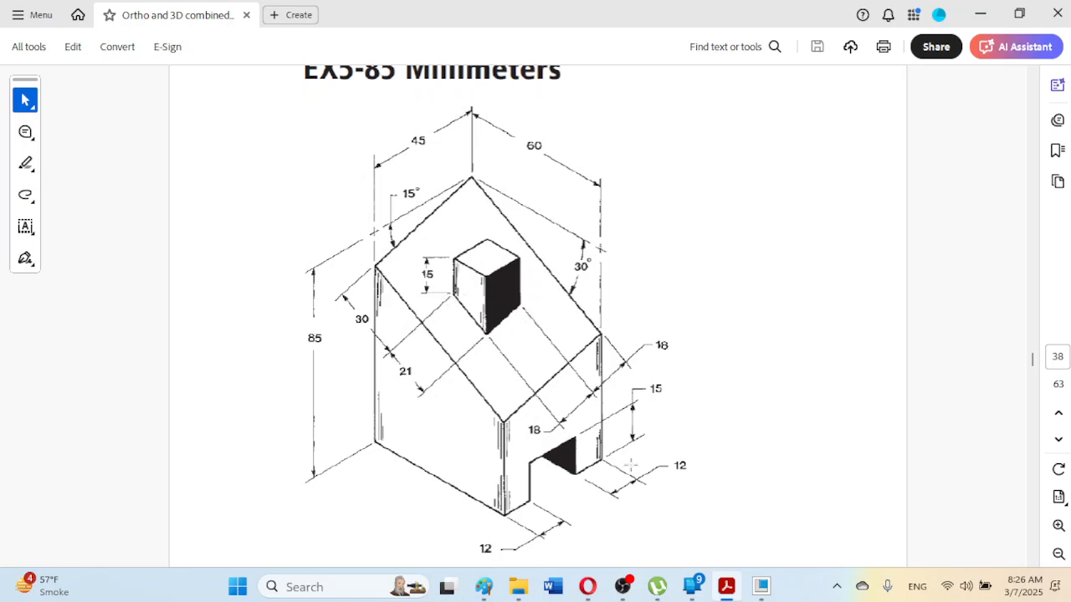
left_click(726, 590)
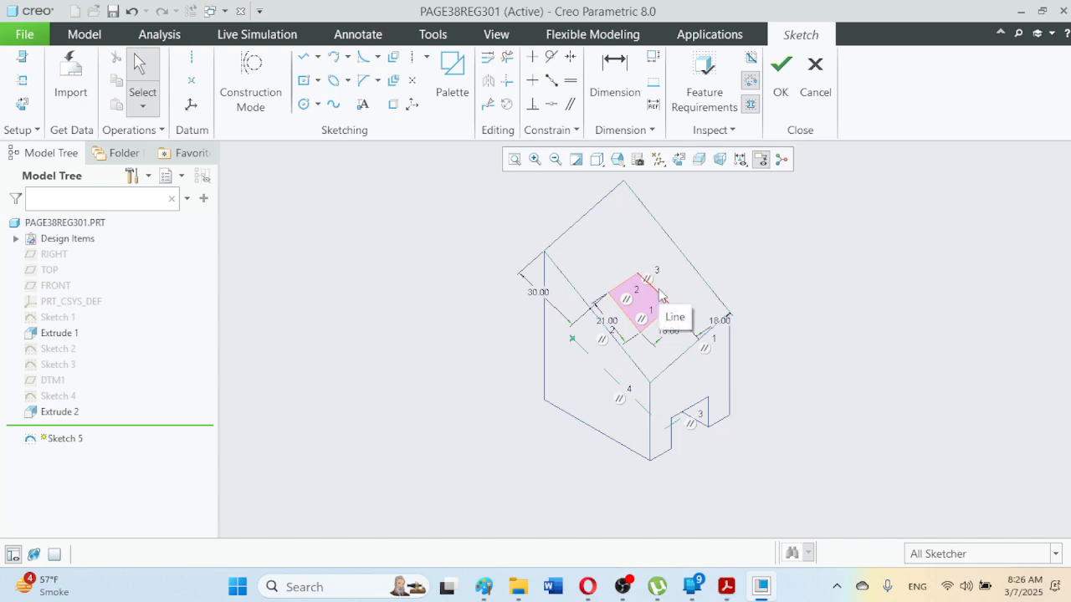
left_click(779, 79)
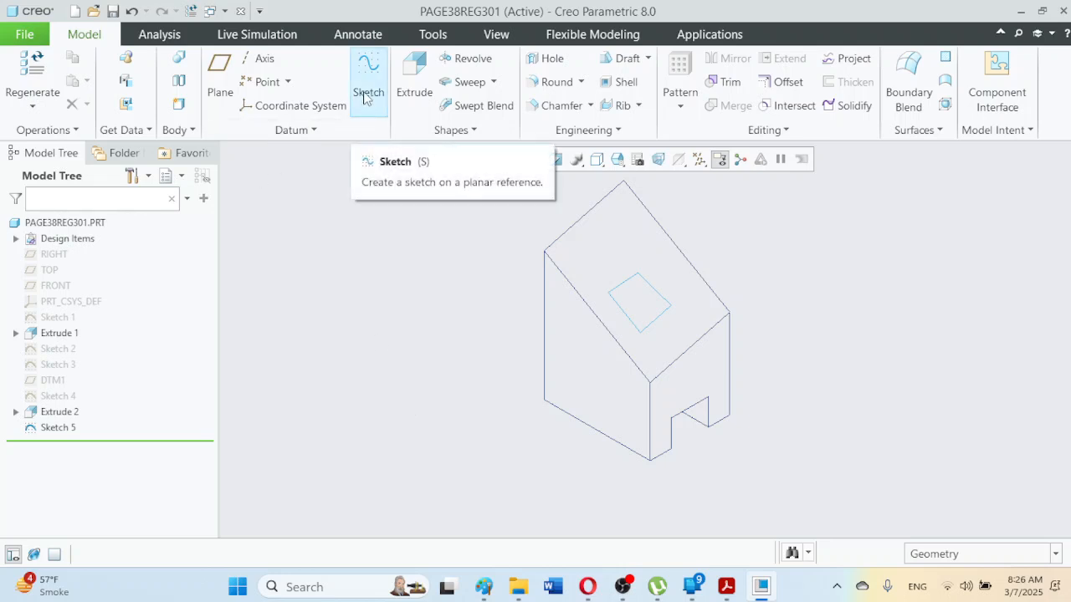
Step: Consult reference drawing EX5-85 in Acrobat for the chimney's height and top orientation, and return to the Creo model
left_click(726, 596)
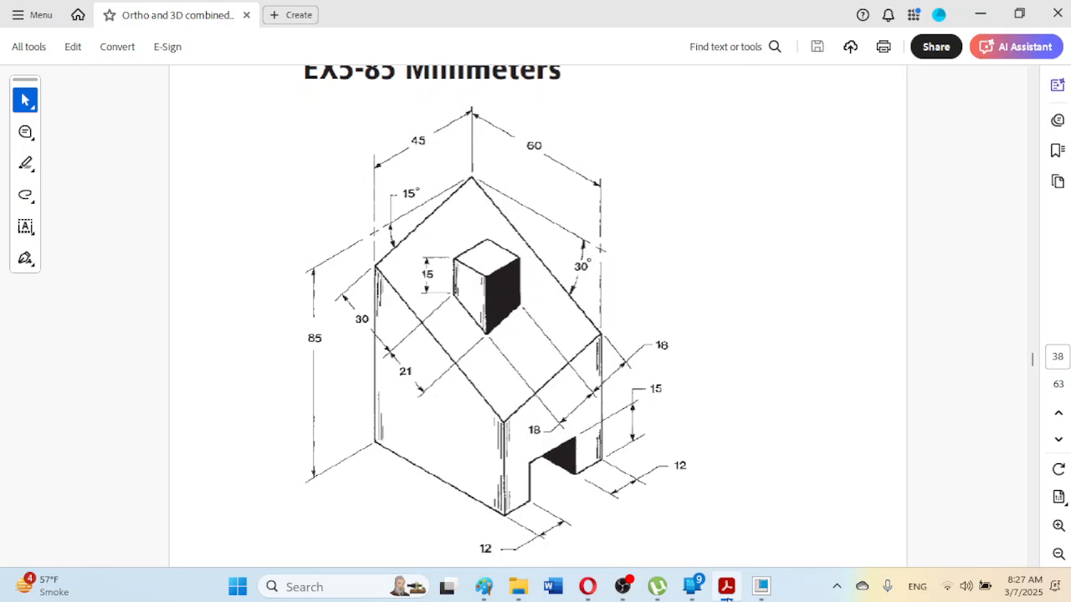
left_click(726, 596)
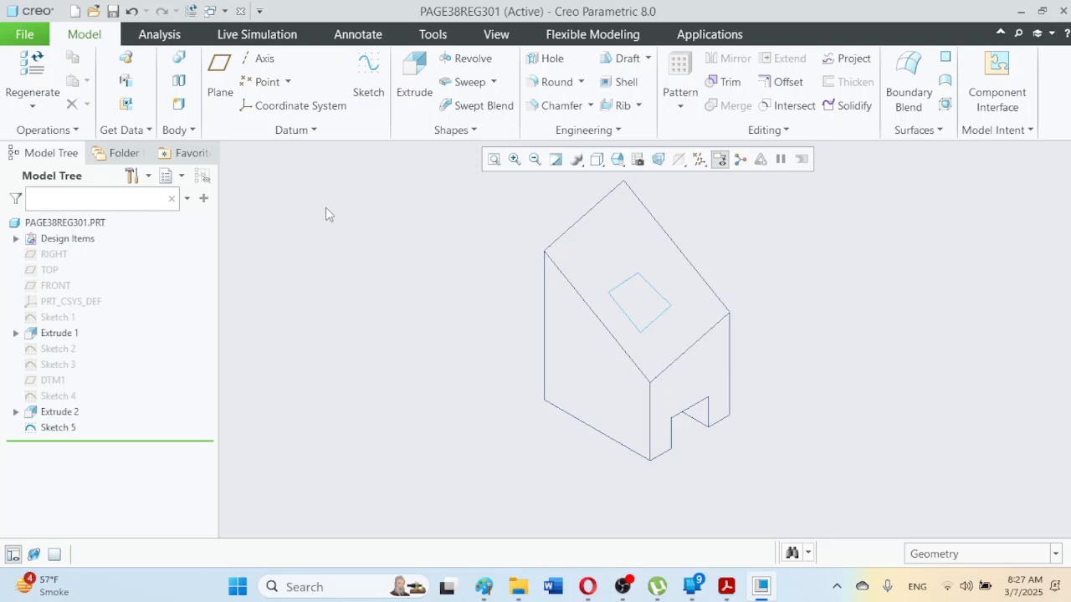
left_click(287, 81)
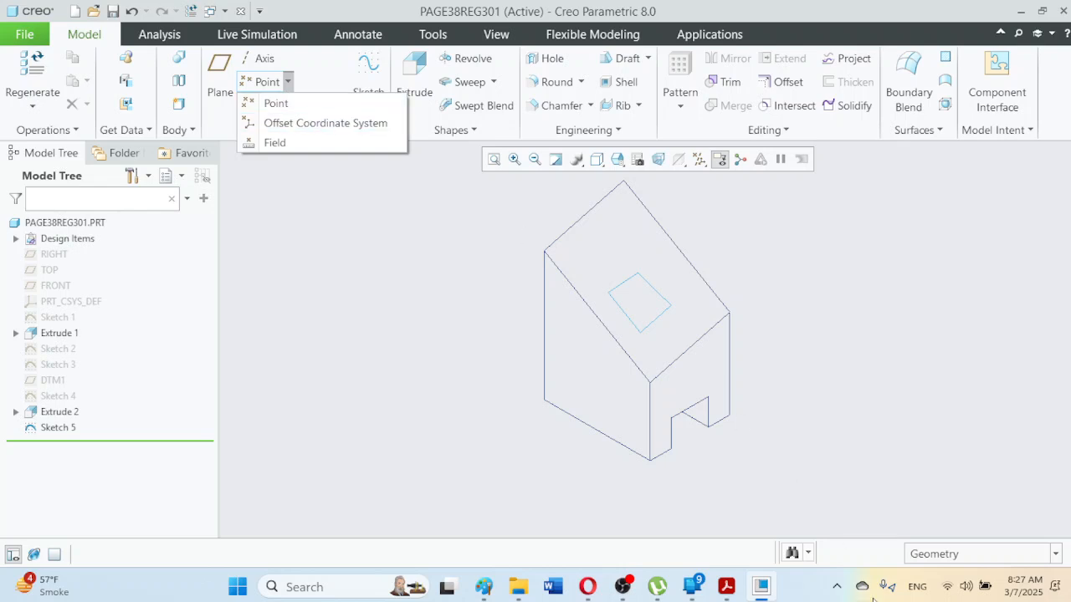
left_click(726, 587)
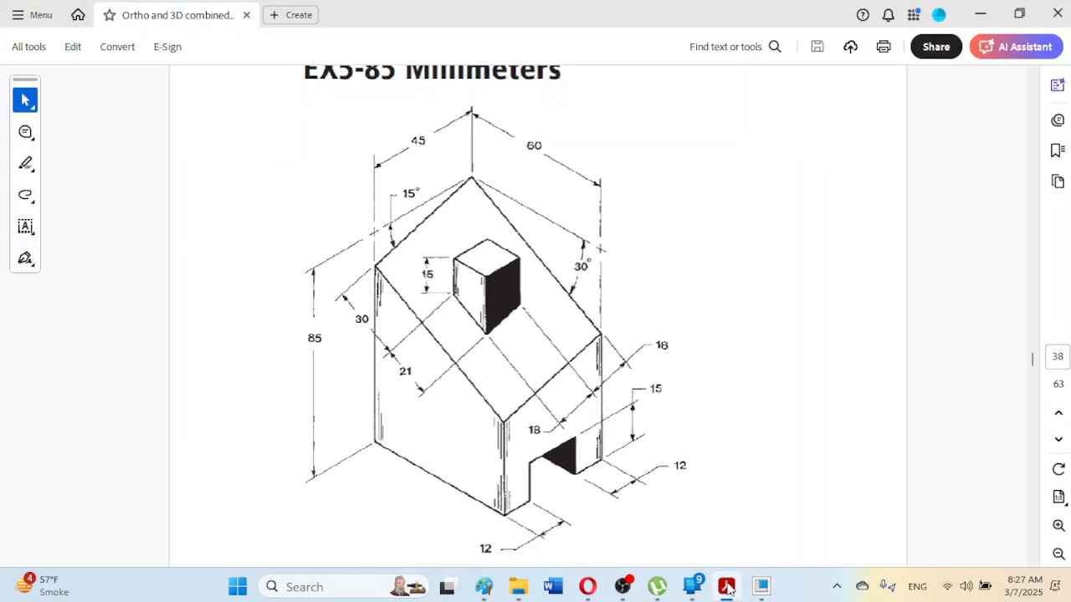
left_click(726, 588)
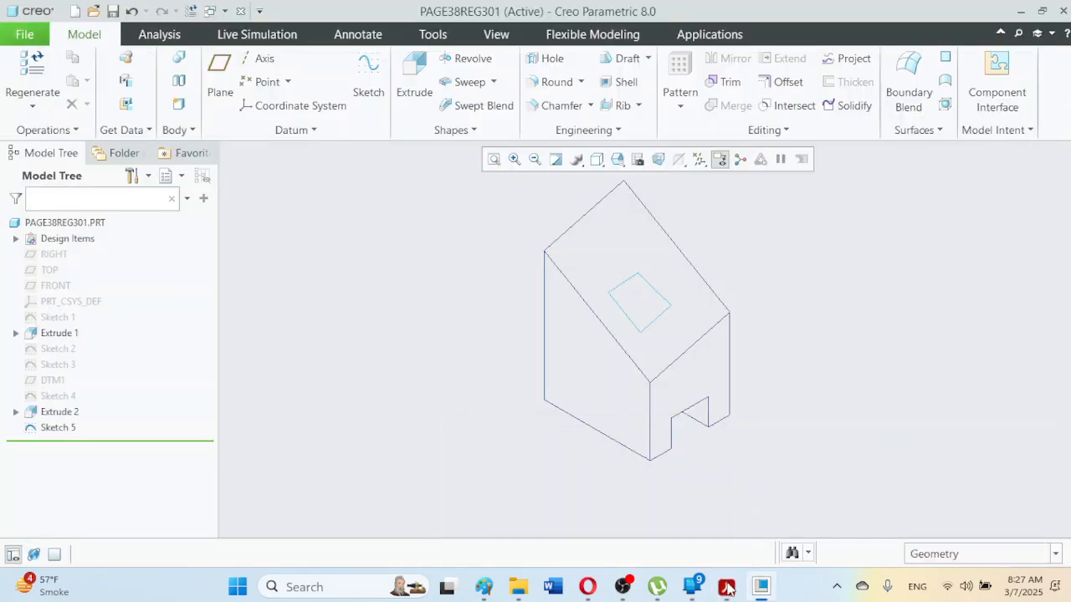
Step: Start a datum plane through the chimney profile's corner nearest the left side face and try to pick a hidden second reference
left_click(220, 80)
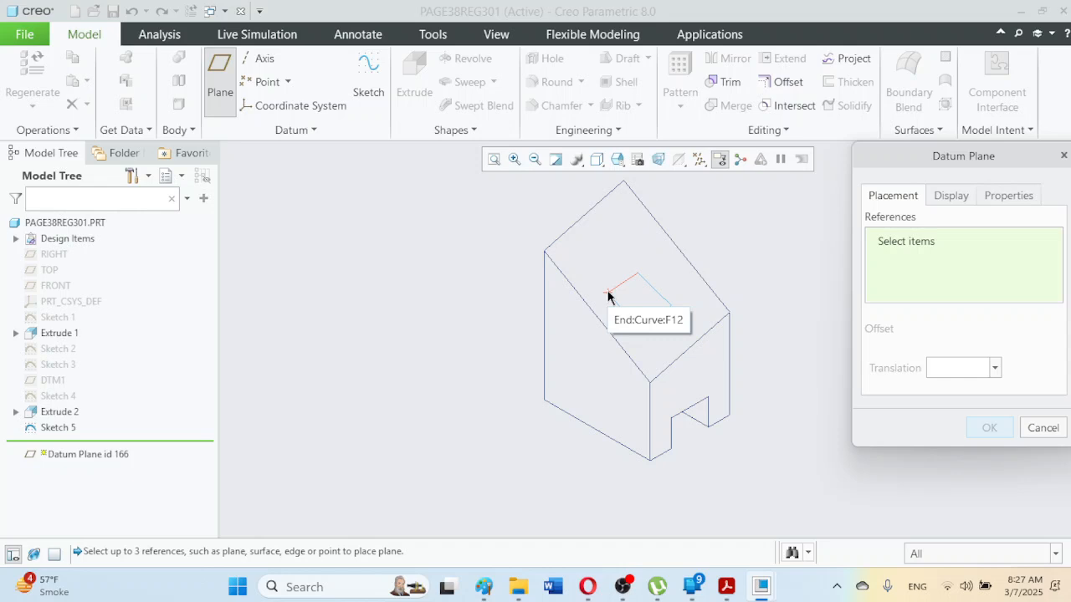
left_click(608, 294)
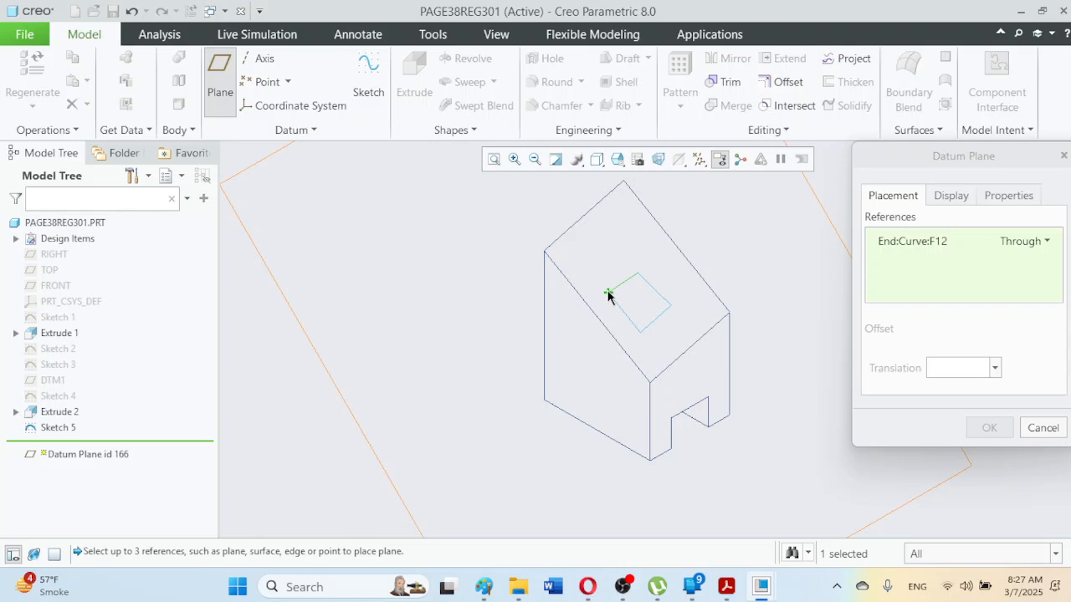
right_click(548, 399)
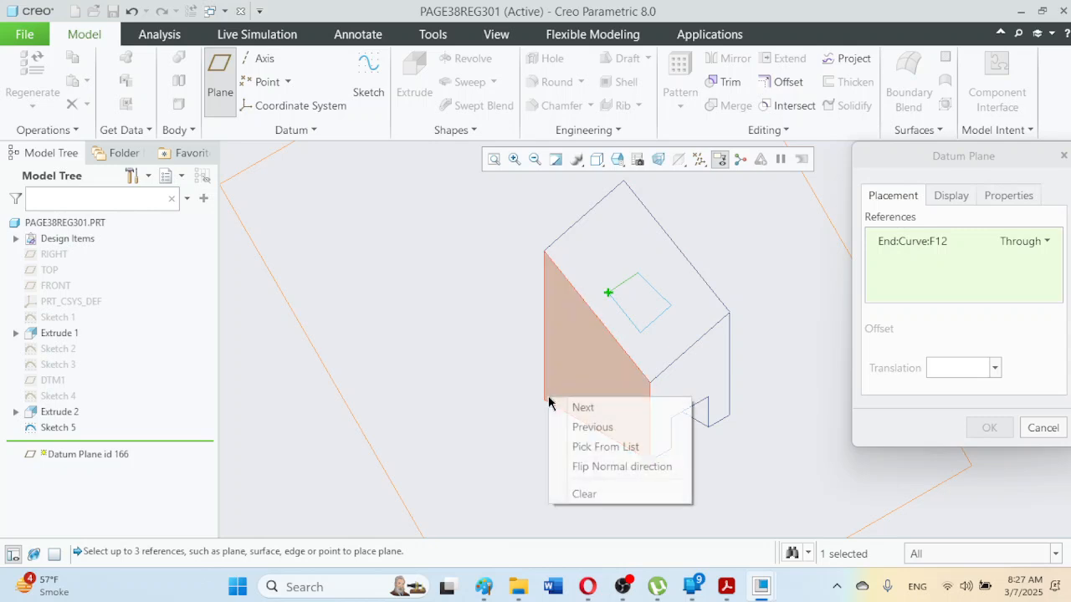
left_click(596, 447)
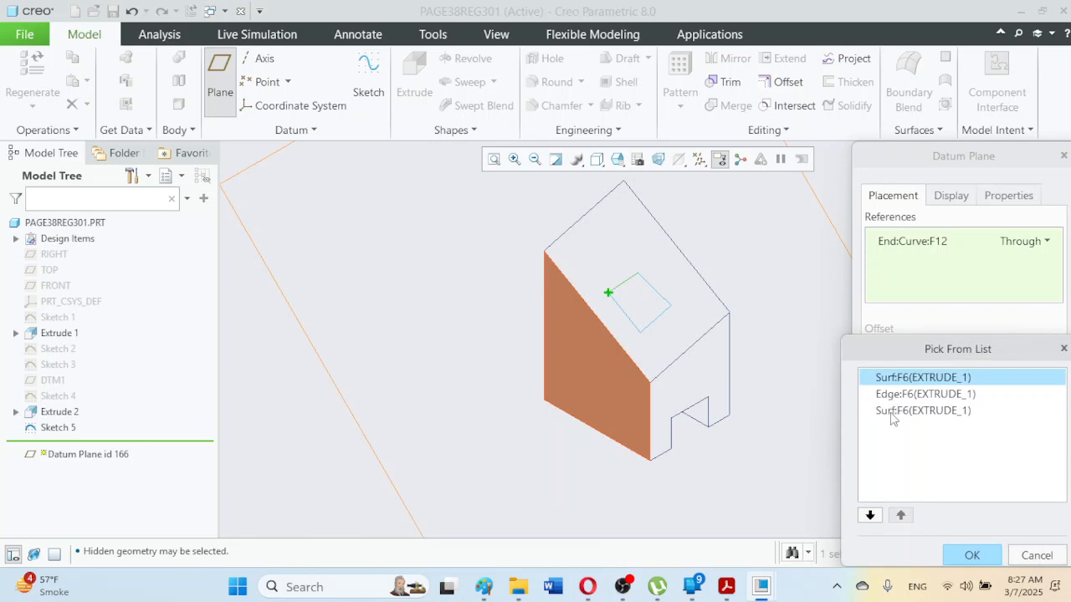
left_click(891, 411)
left_click(912, 394)
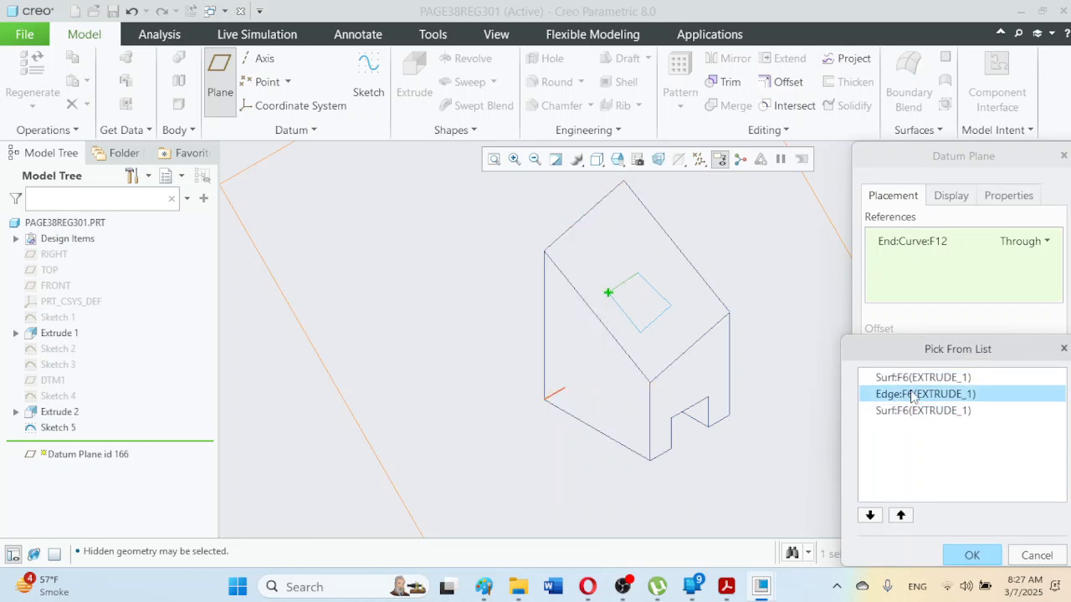
left_click(1015, 555)
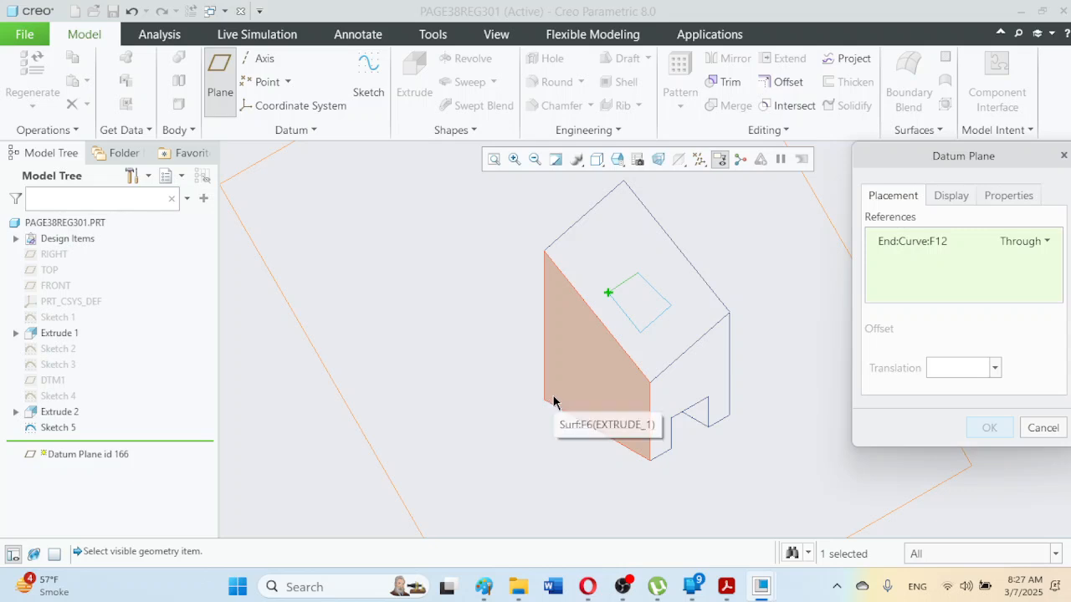
Step: Use the hidden bottom face of the house as the datum plane's parallel reference and create the plane
right_click(553, 401)
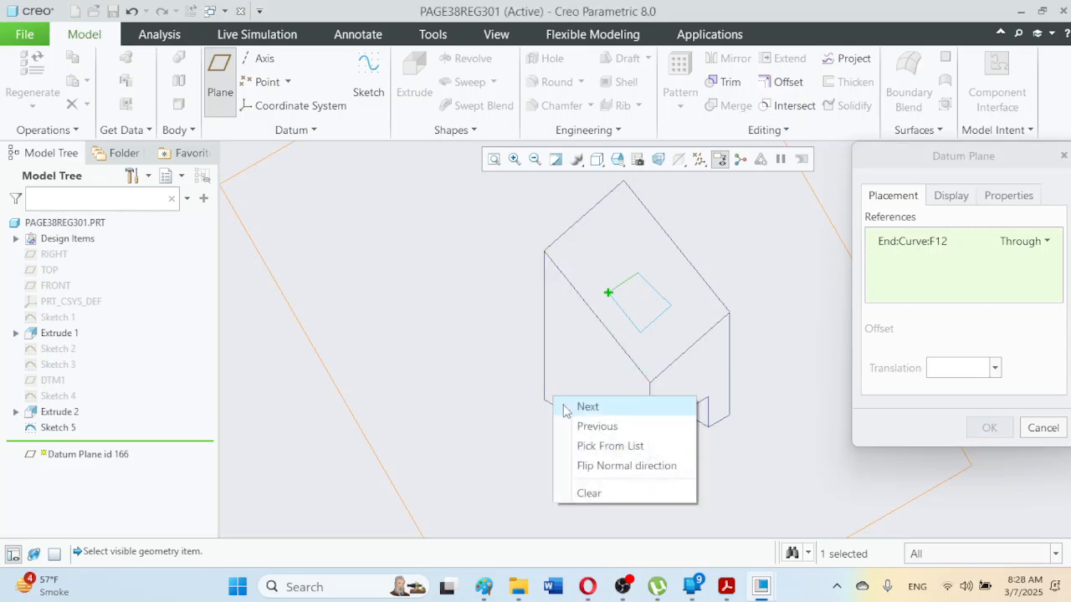
left_click(577, 408)
right_click(552, 402)
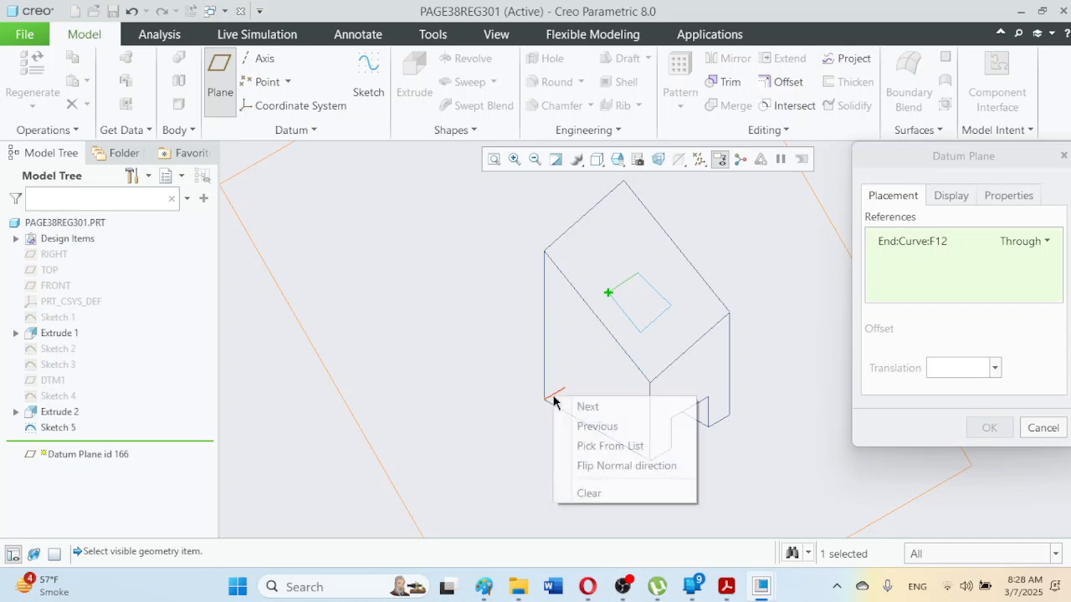
left_click(601, 426)
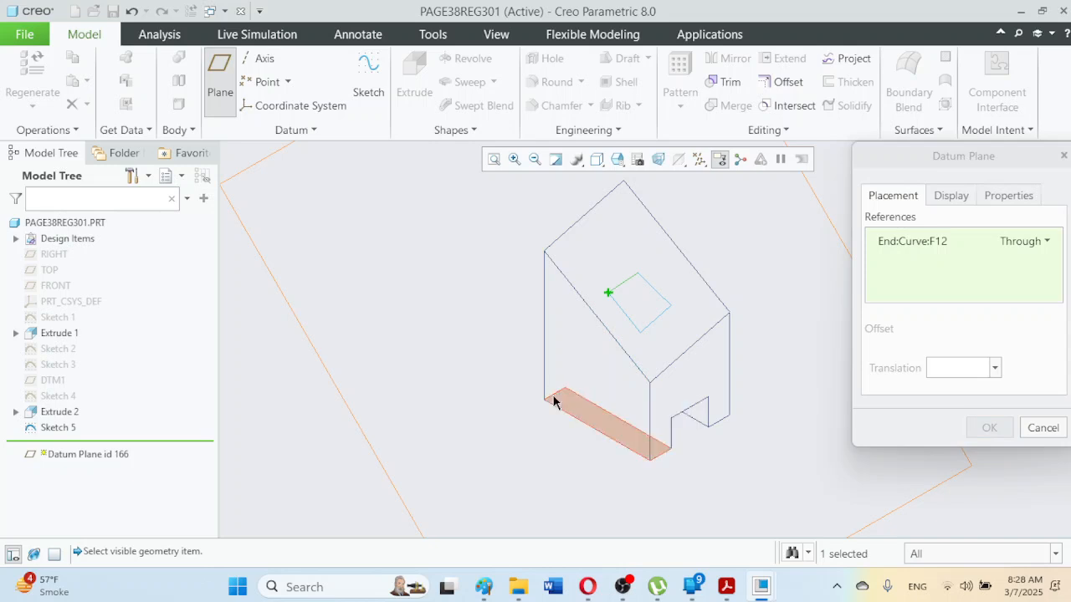
left_click(553, 402)
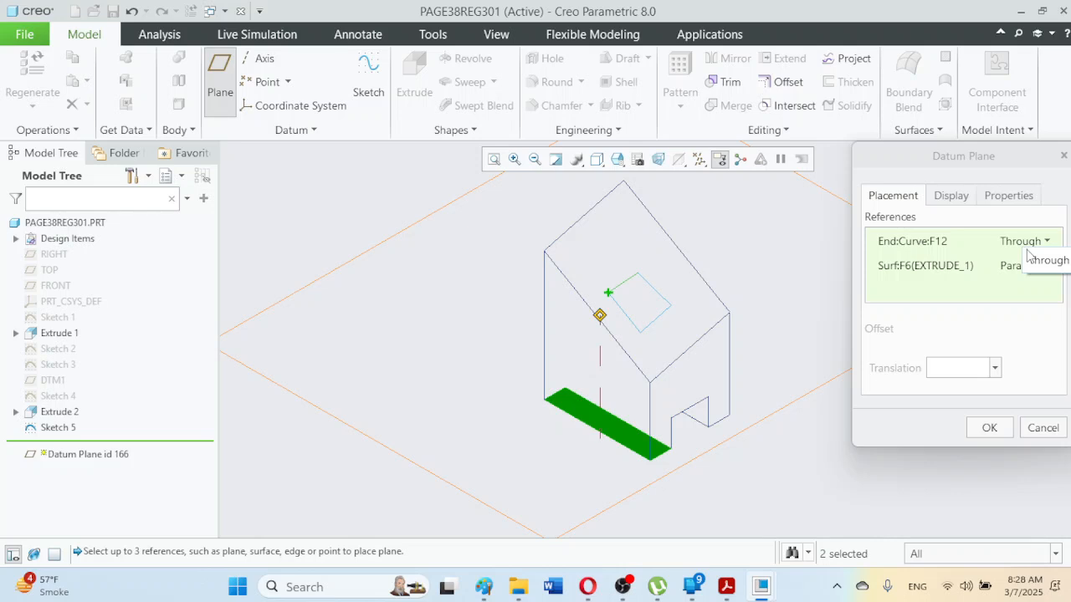
left_click(992, 433)
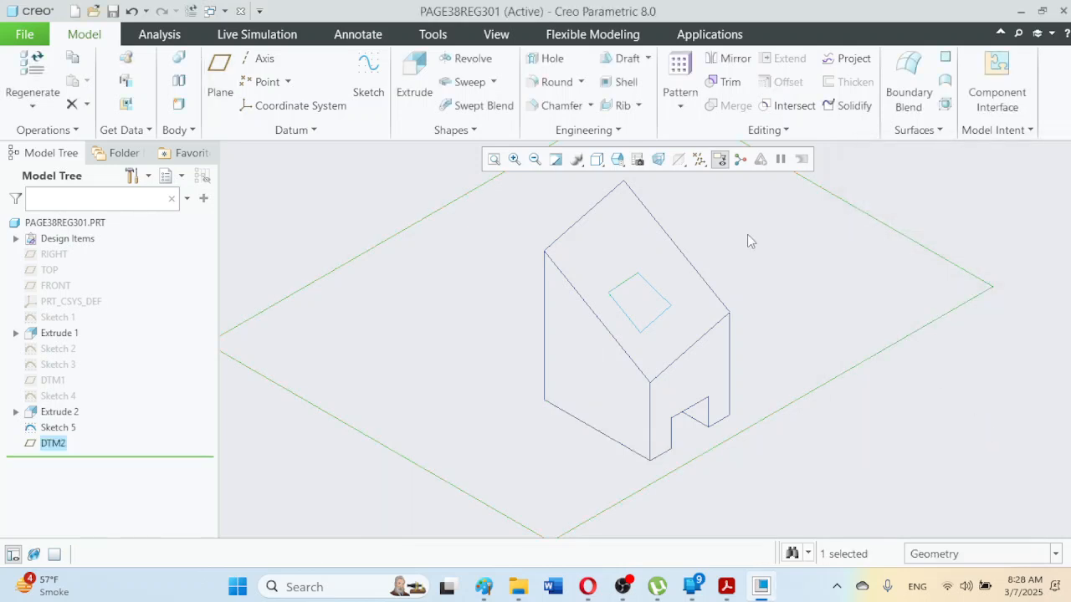
Step: Examine the new datum plane's position relative to the chimney profile in the front view, from below and in standard orientation
left_click(618, 160)
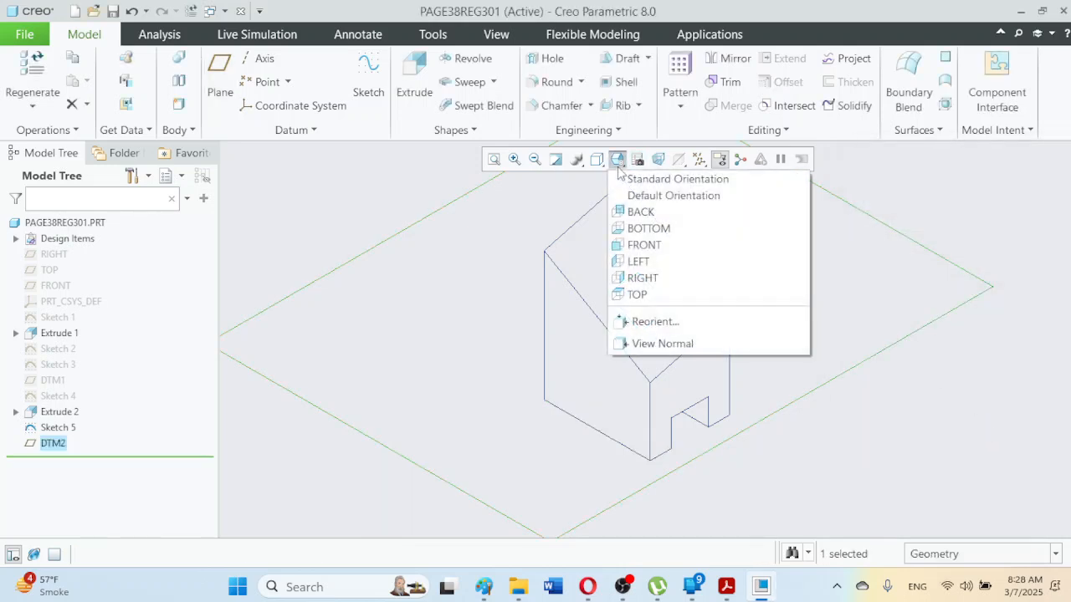
left_click(646, 244)
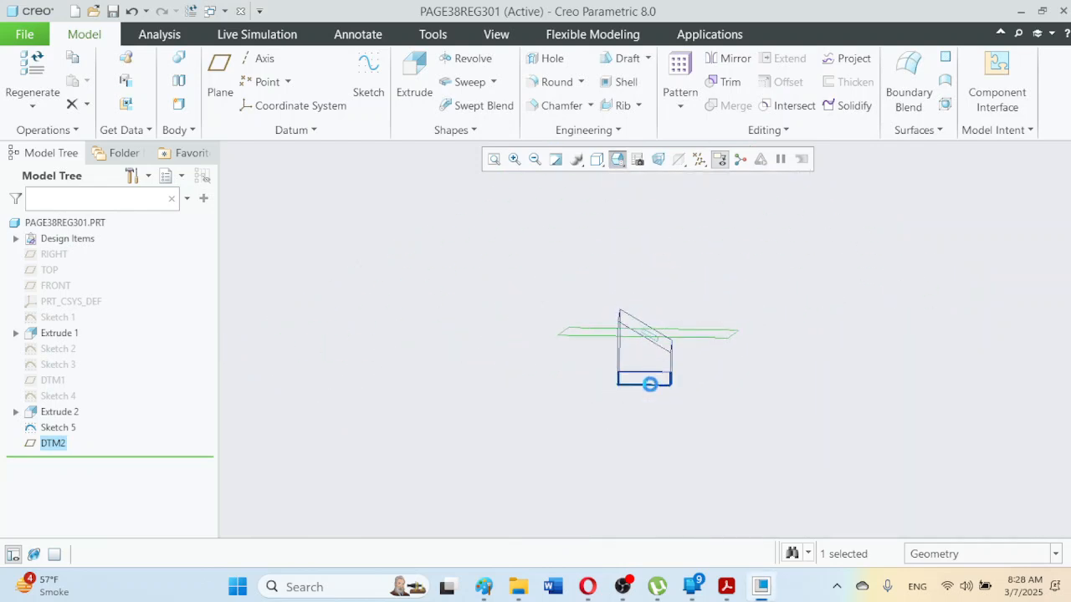
scroll(643, 341, "up", 6)
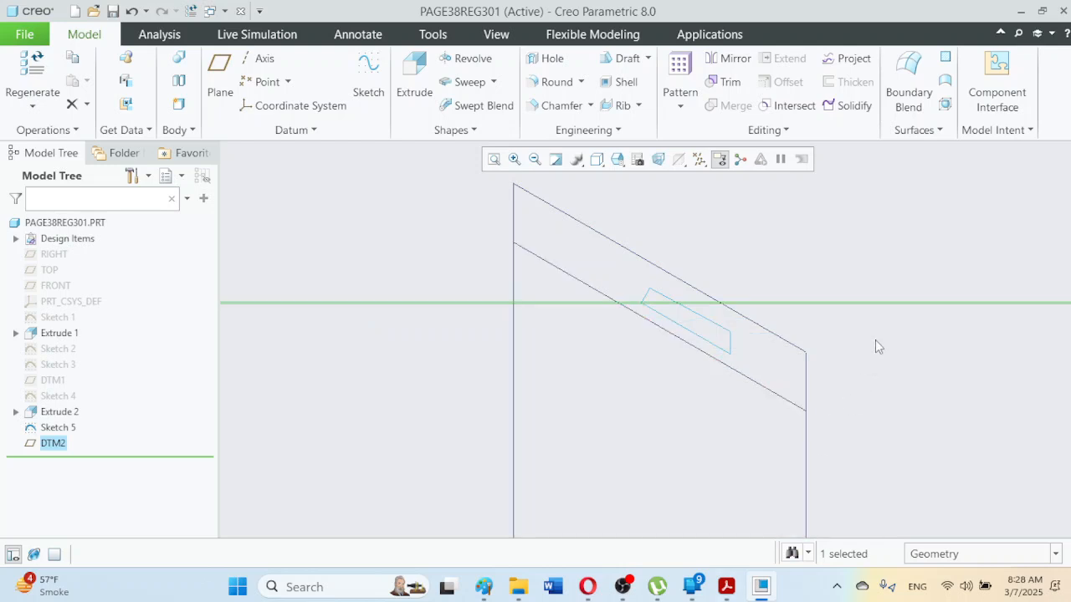
left_click(617, 160)
left_click(624, 176)
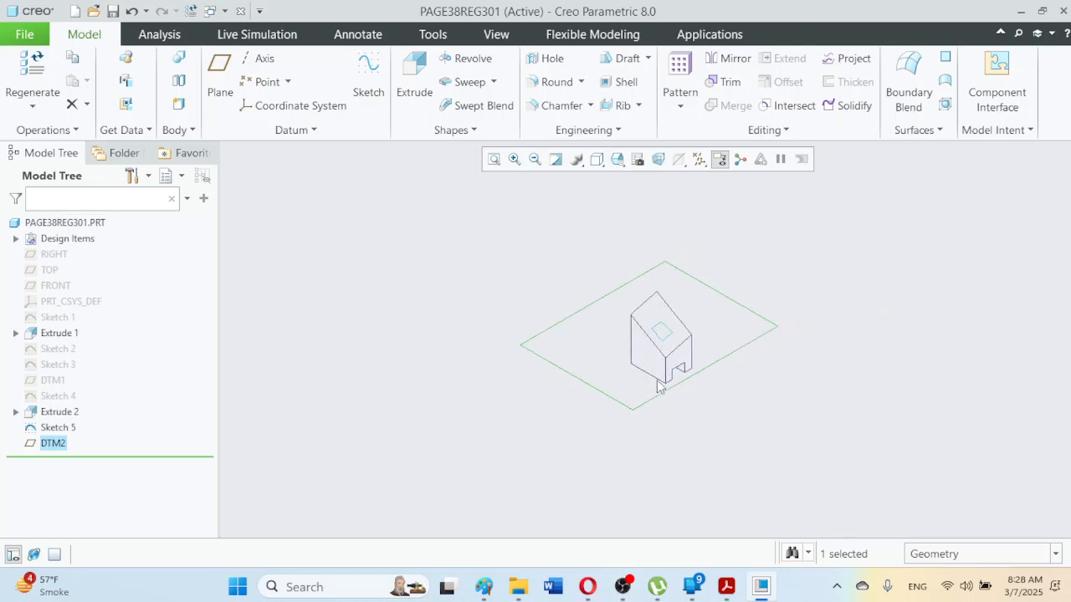
scroll(660, 383, "up", 2)
middle_click_drag(766, 428, 745, 399)
scroll(698, 442, "up", 4)
mouse_move(699, 441)
middle_mouse_down()
mouse_move(698, 427)
mouse_move(708, 449)
middle_mouse_up()
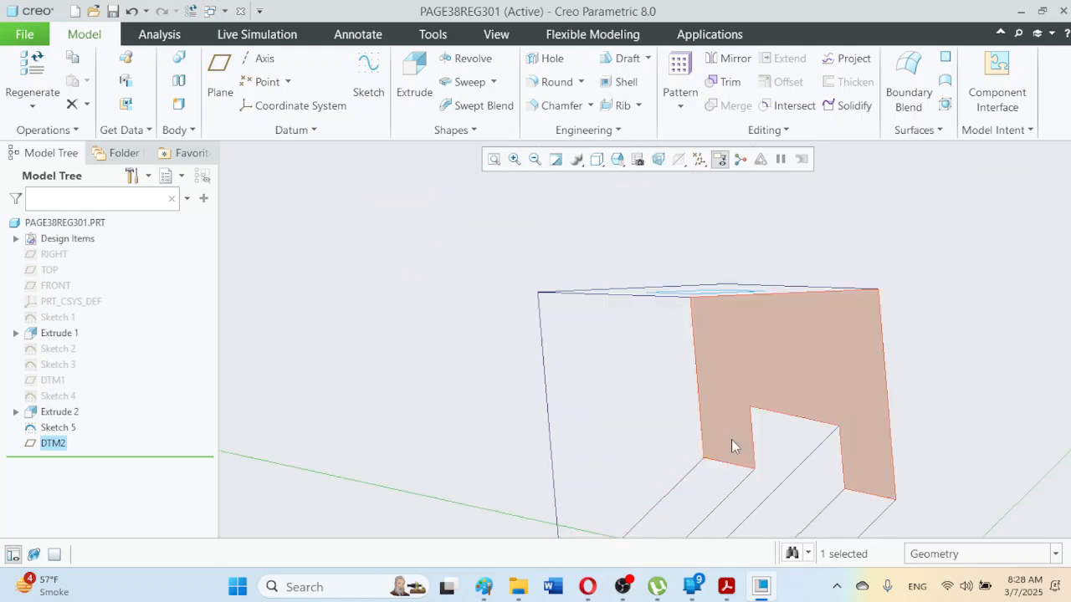
scroll(727, 393, "down", 5)
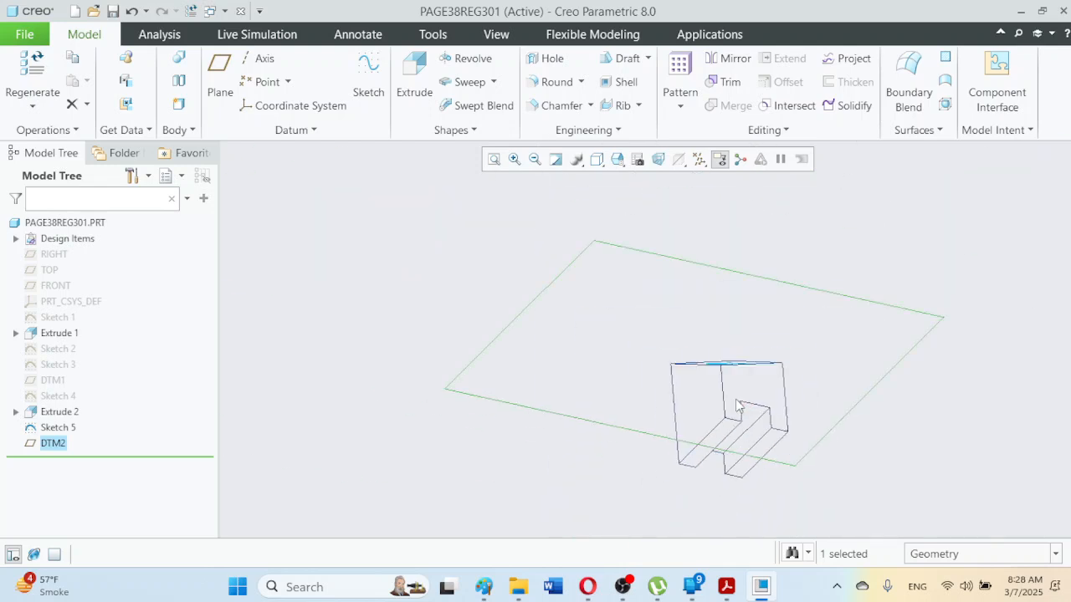
left_click(621, 162)
left_click(629, 186)
scroll(657, 322, "up", 8)
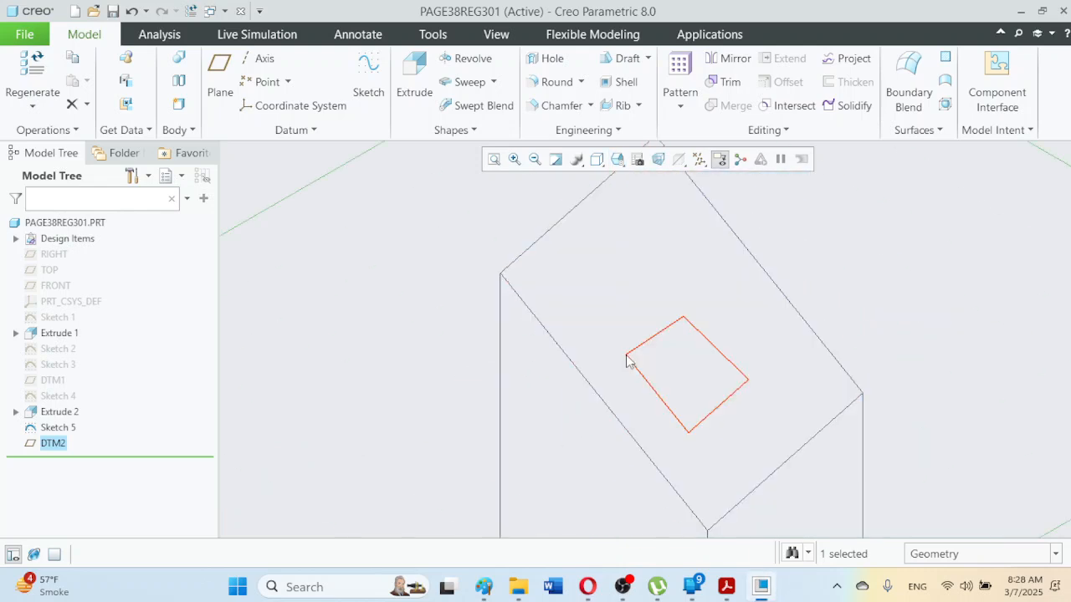
scroll(626, 360, "down", 10)
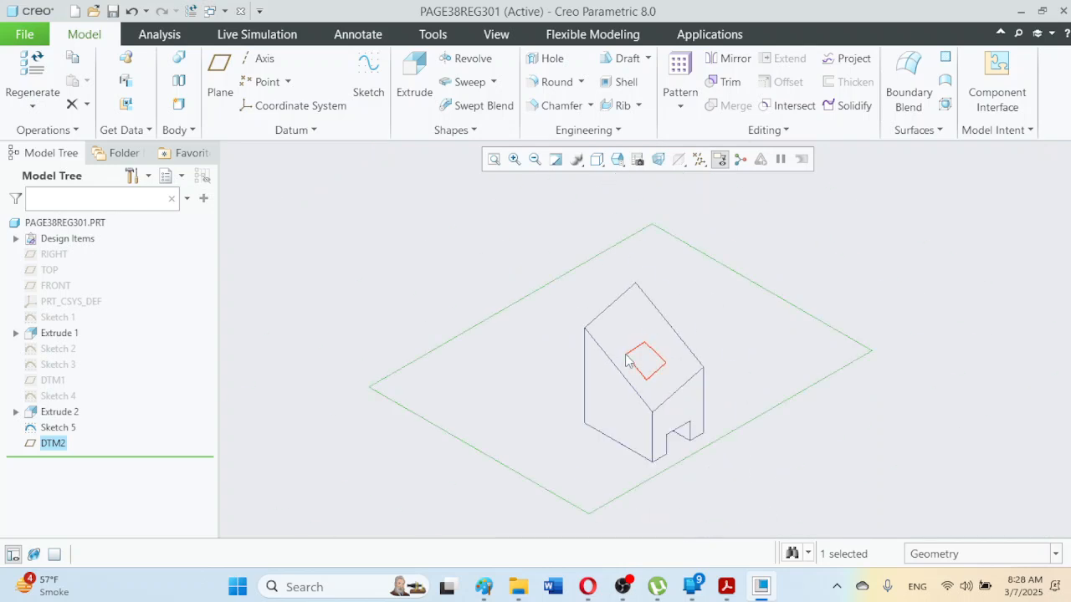
Step: Display the model shaded with reflections in the standard orientation
left_click(596, 159)
left_click(610, 179)
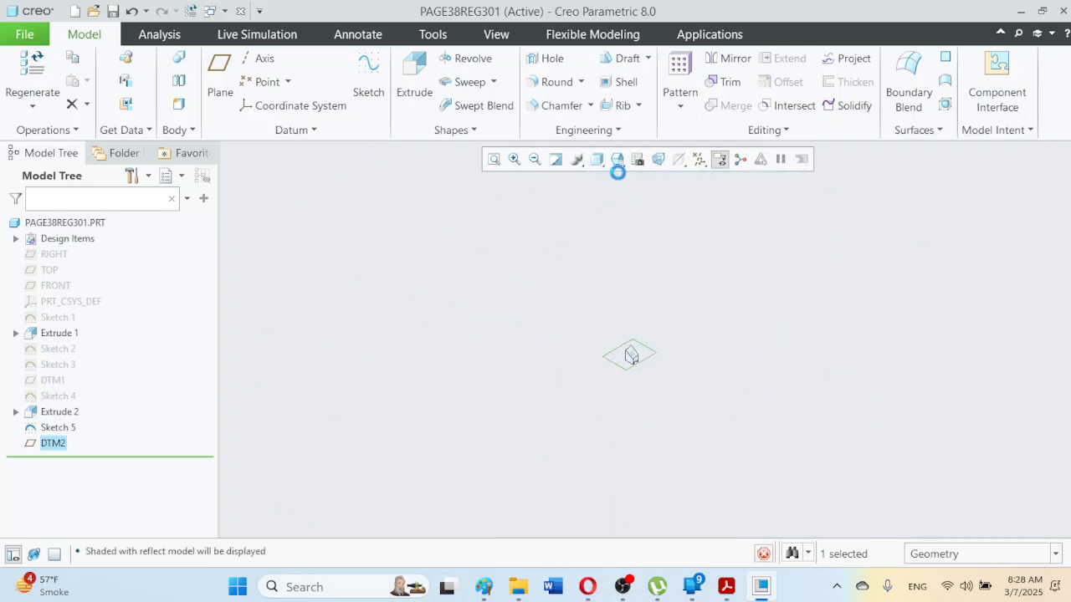
left_click(617, 161)
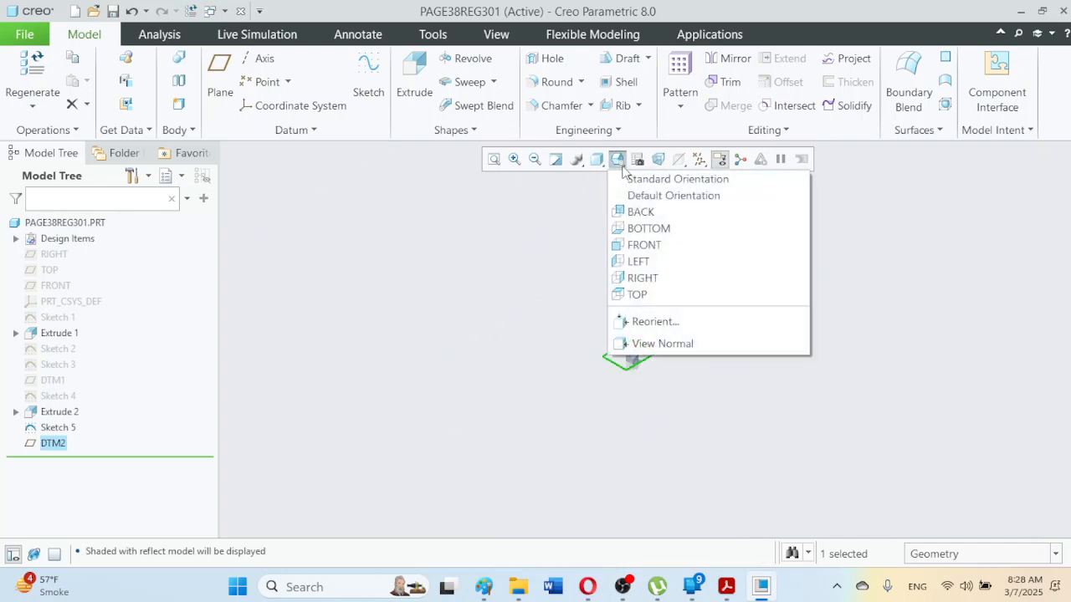
left_click(629, 177)
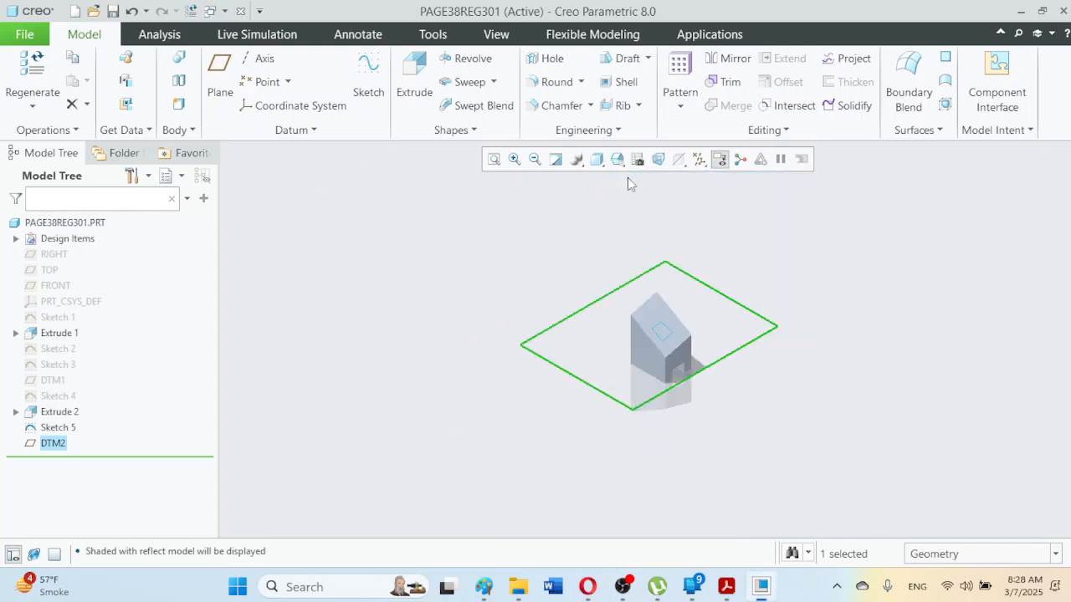
Step: Create a datum plane offset 15 mm above DTM2, checking the chimney height against the reference drawing
left_click(481, 255)
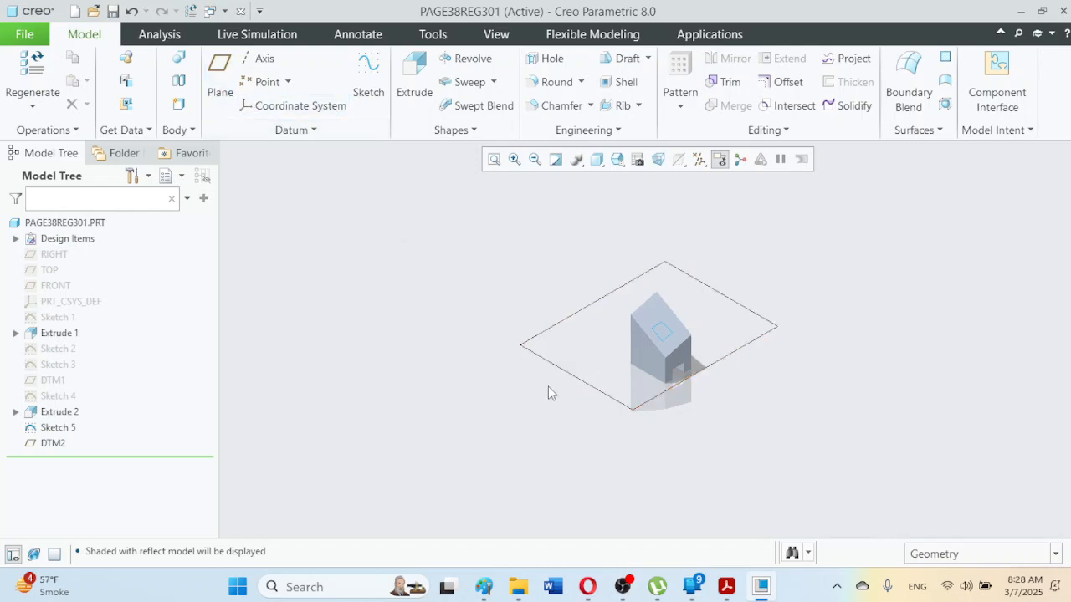
left_click(224, 92)
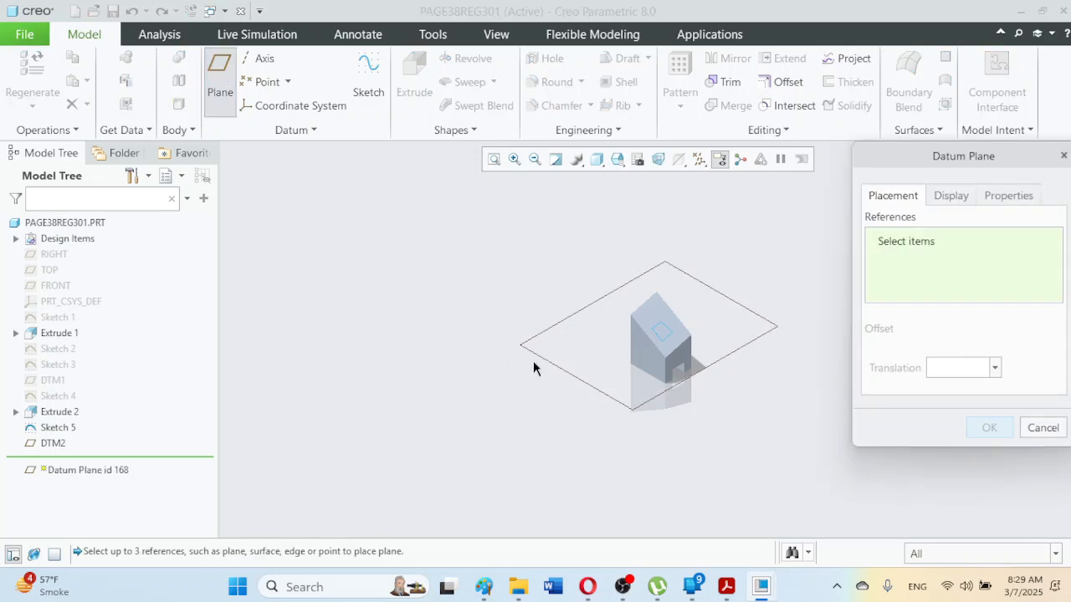
left_click(562, 369)
left_click_drag(648, 336, 648, 284)
double_click(940, 368)
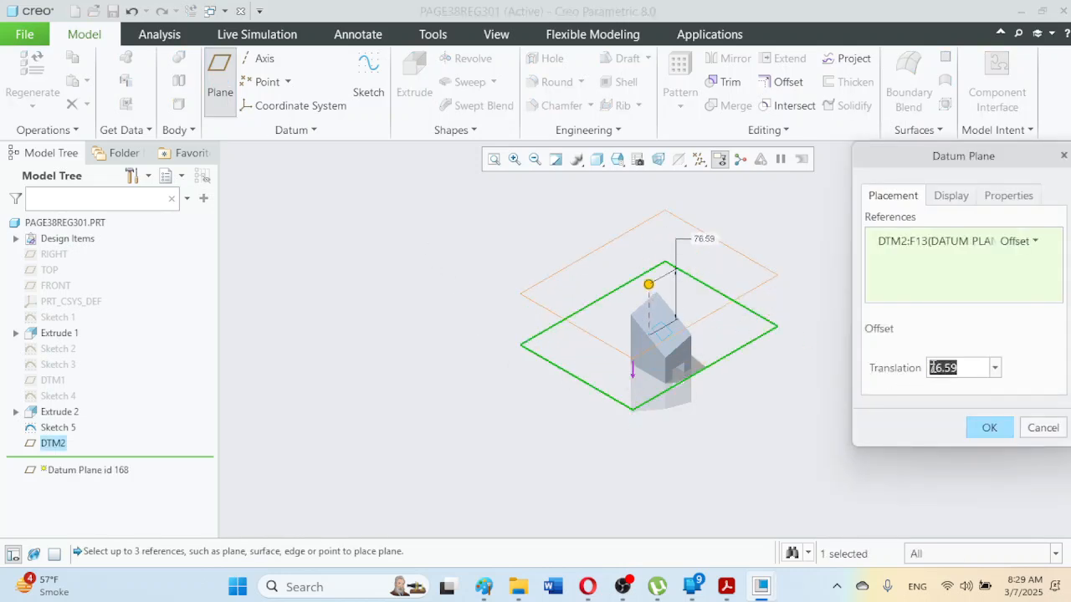
type("15")
key("Return")
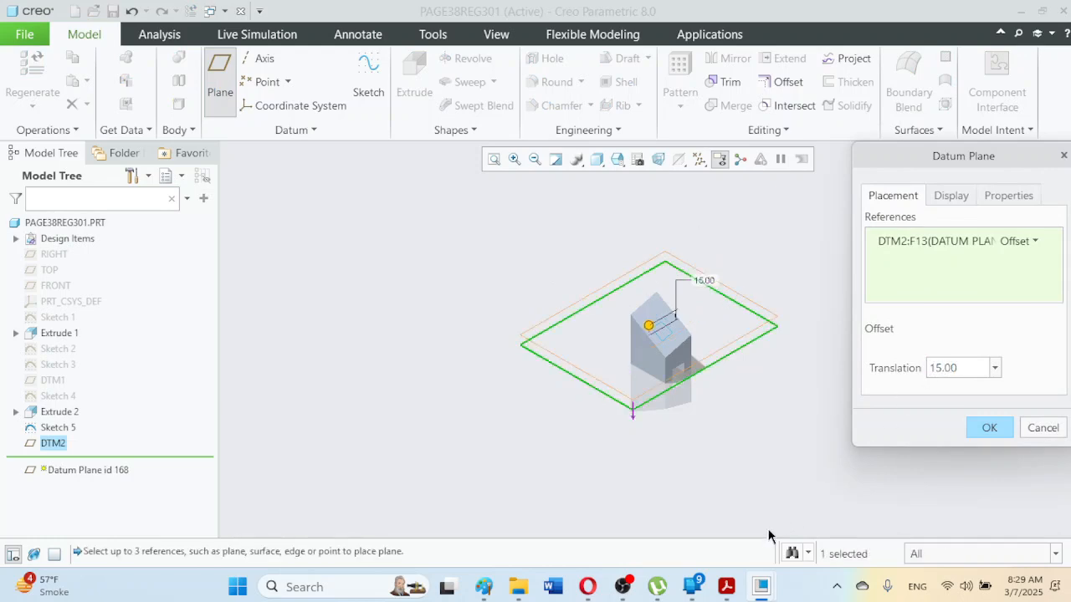
left_click(729, 589)
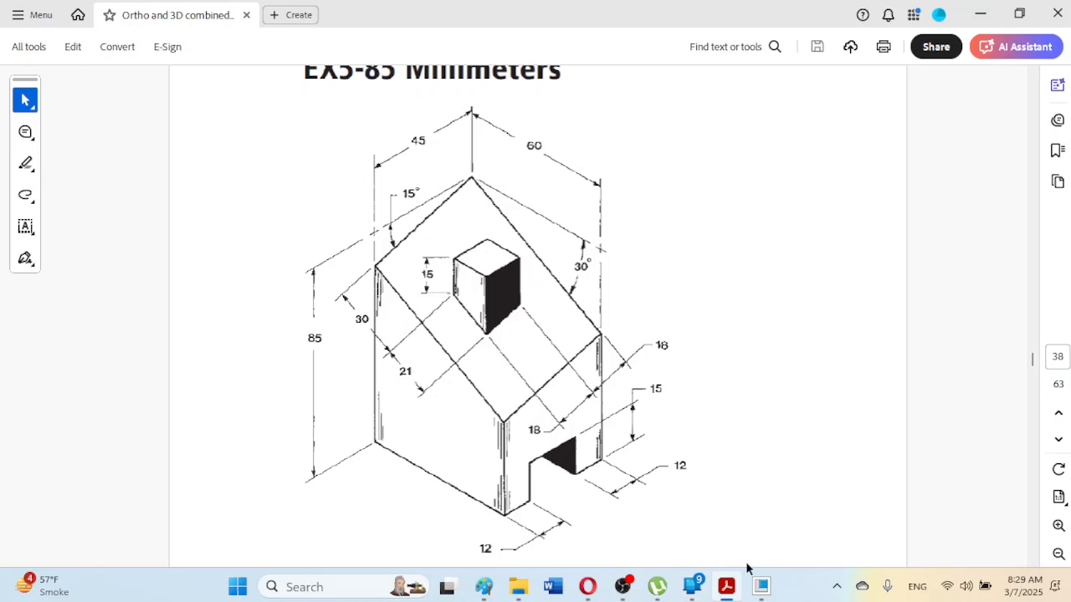
left_click(760, 586)
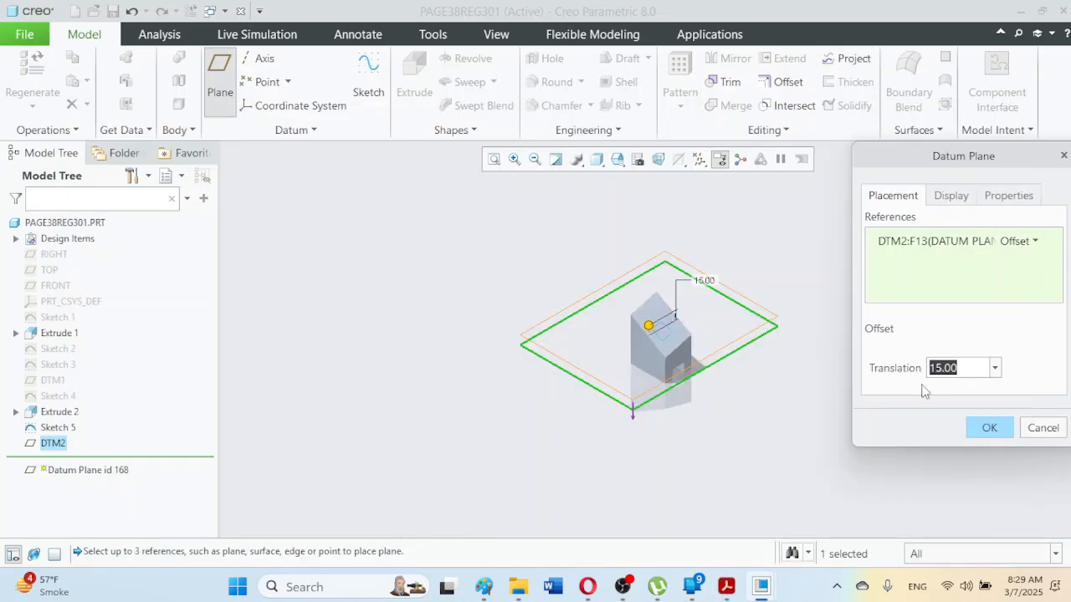
left_click(989, 428)
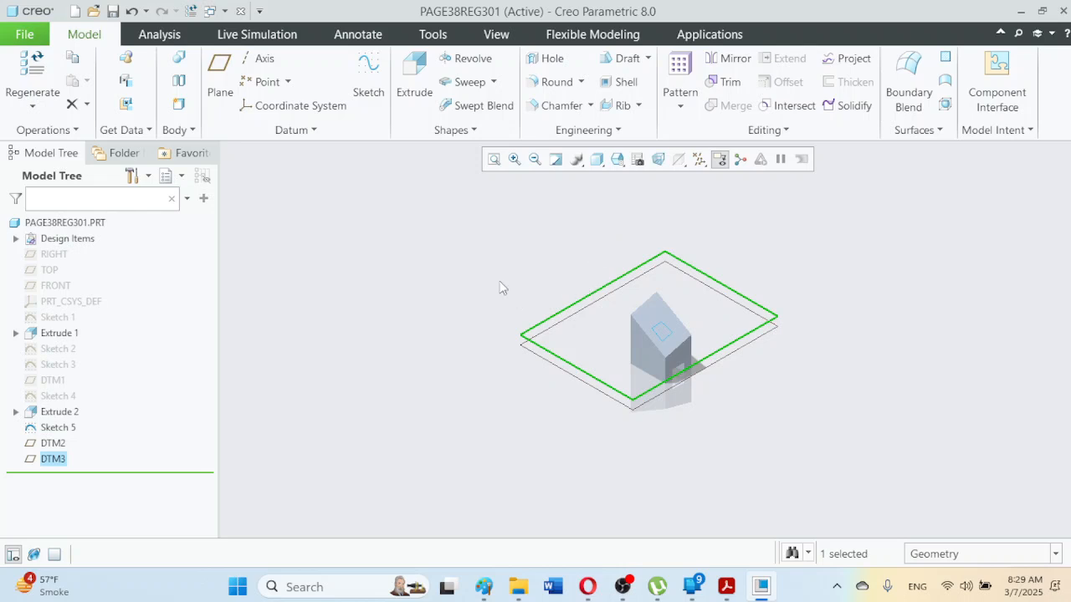
left_click(464, 232)
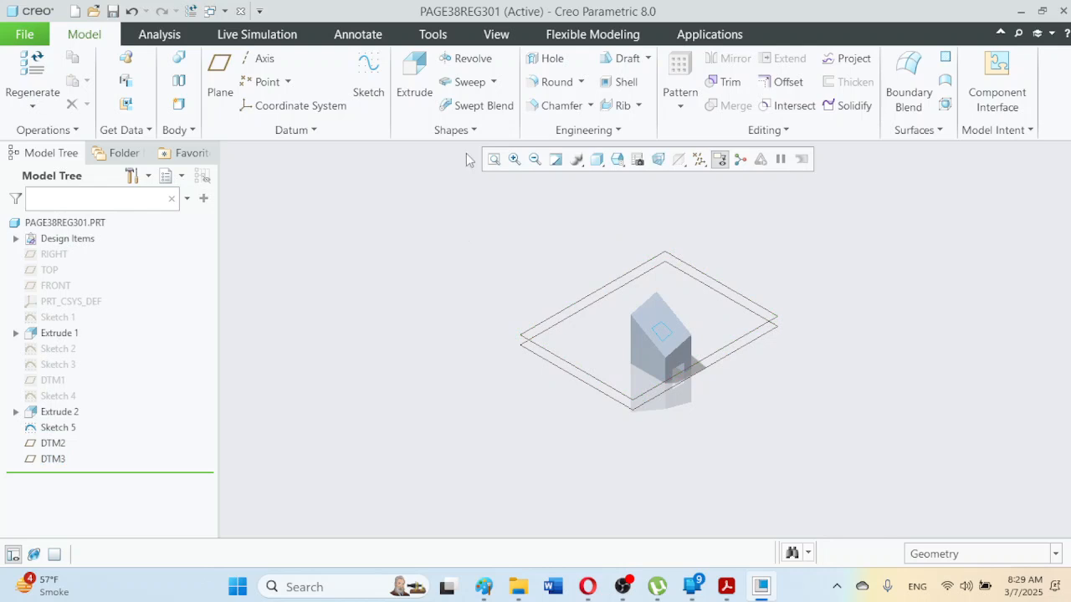
Step: Sketch on datum plane DTM3 and project the loop of the chimney profile from Sketch 5 onto it
left_click(374, 81)
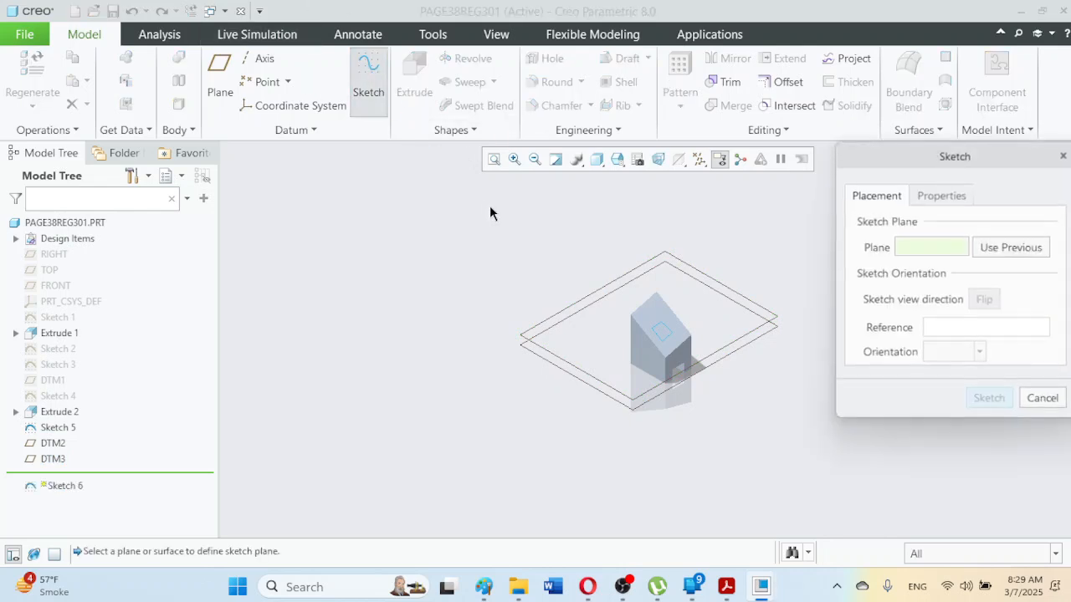
left_click(573, 310)
left_click(990, 397)
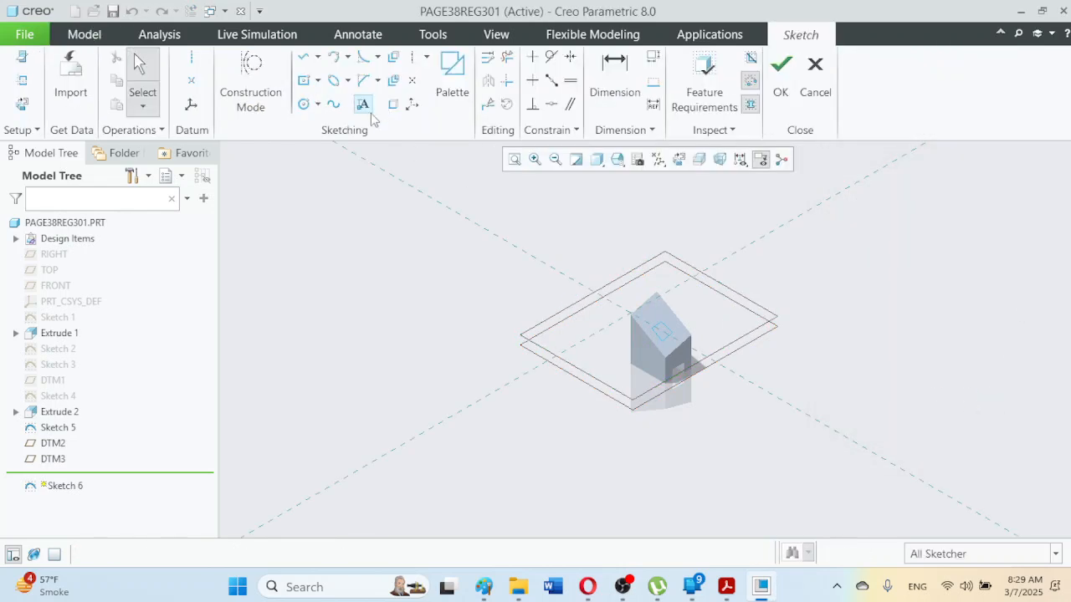
left_click(394, 107)
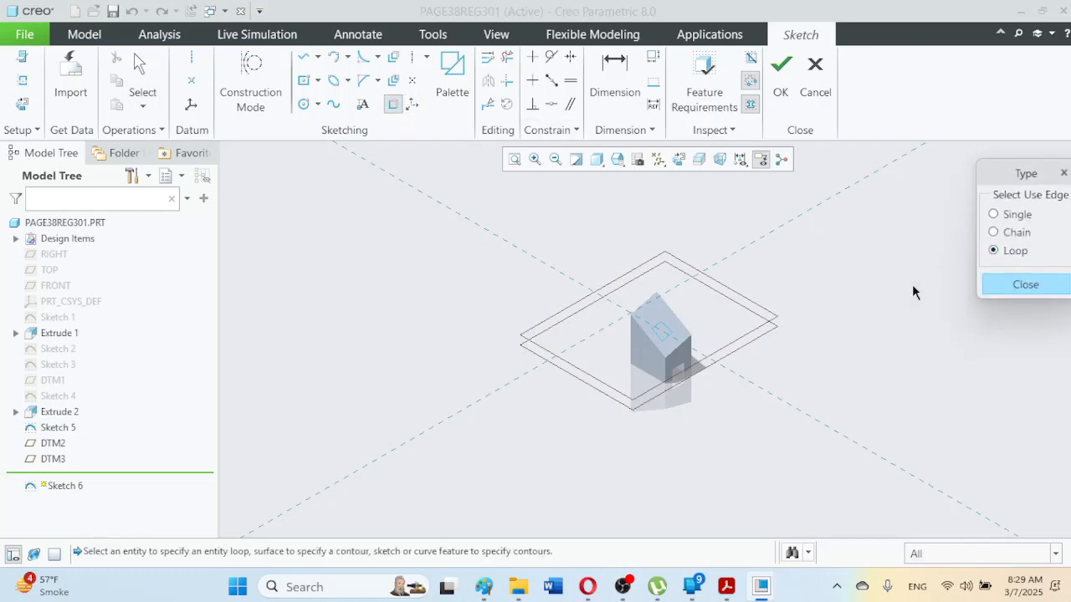
left_click(667, 348)
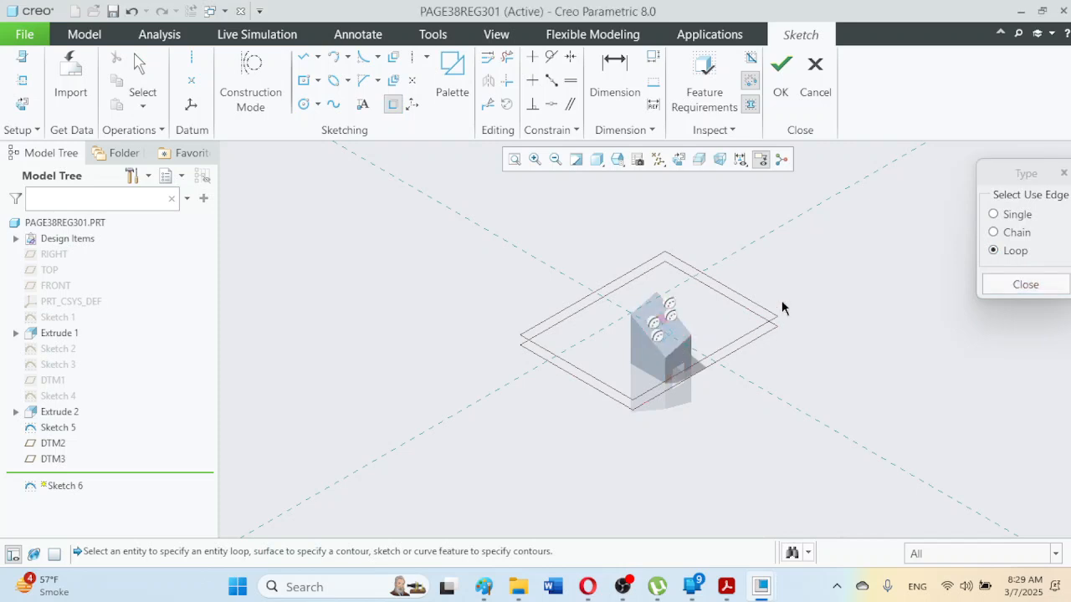
left_click(995, 288)
scroll(513, 401, "up", 5)
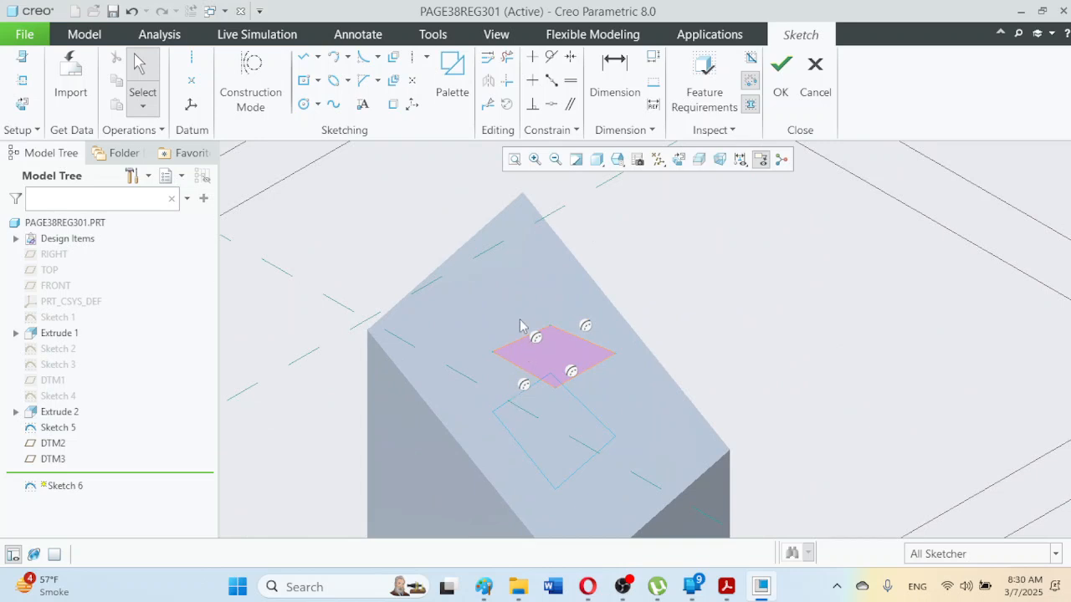
scroll(519, 324, "down", 5)
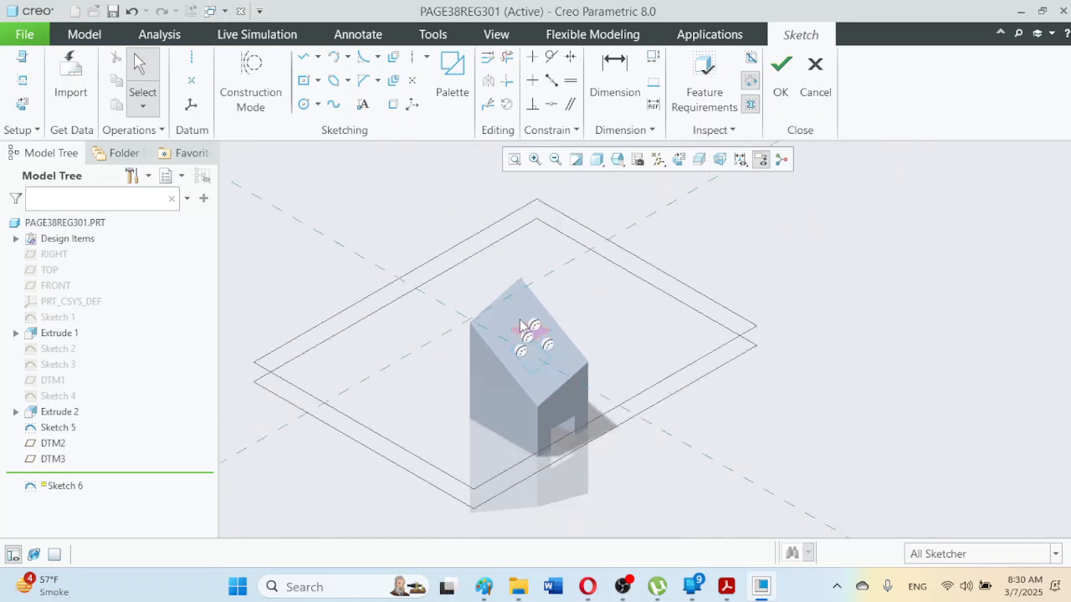
left_click(777, 99)
Step: Extrude the projected chimney profile about 37.09 mm downward into the sloped roof as a solid
left_click(414, 77)
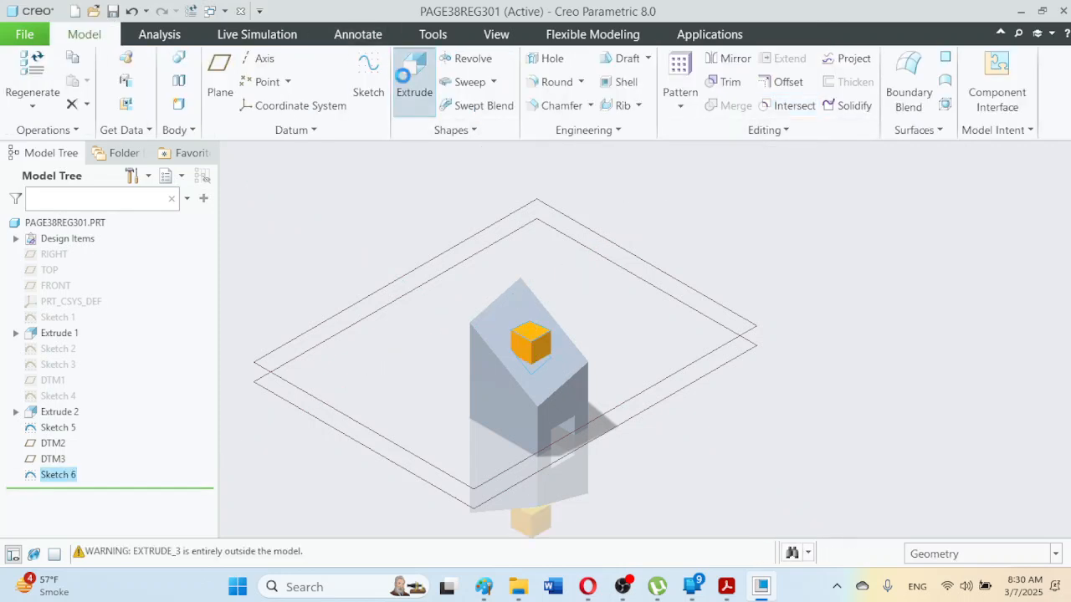
left_click_drag(531, 355, 532, 385)
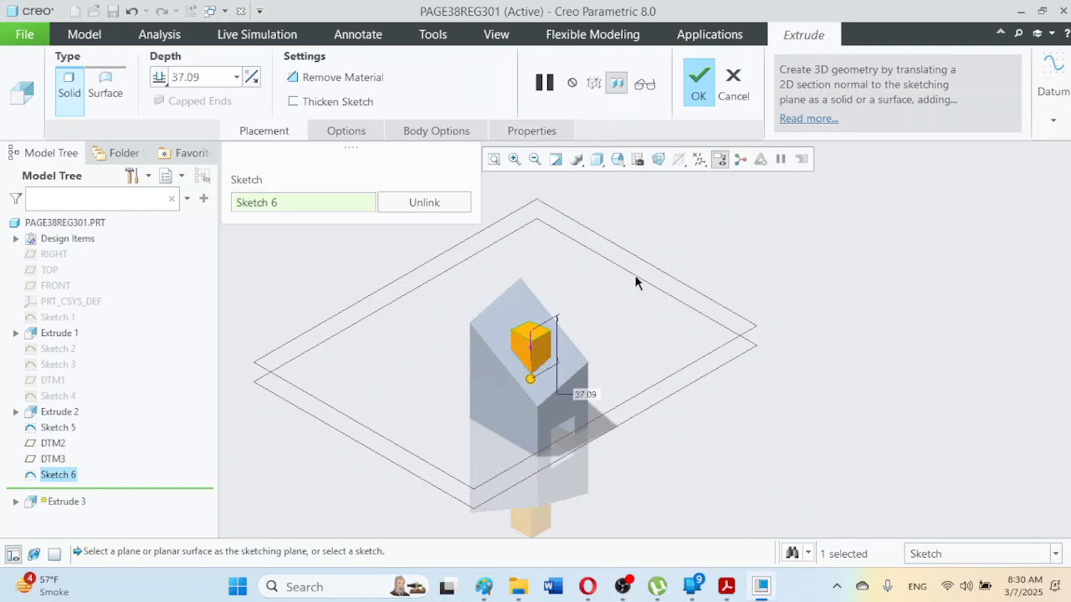
left_click(698, 84)
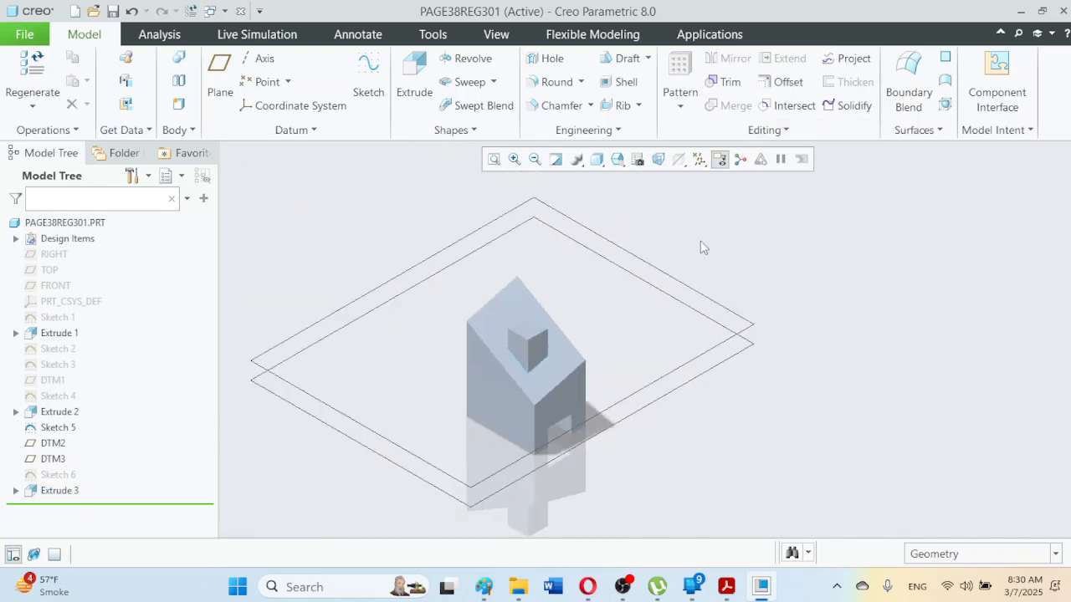
Step: Turn off the display of all datum planes and show the model in Shading With Edges
left_click(699, 160)
left_click(698, 180)
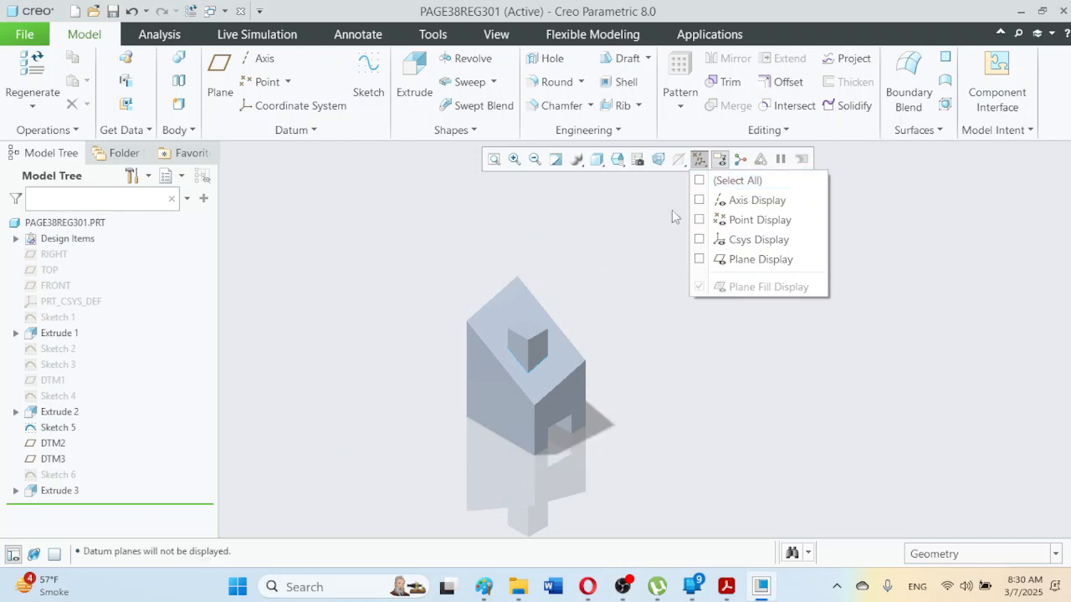
left_click(603, 159)
left_click(608, 201)
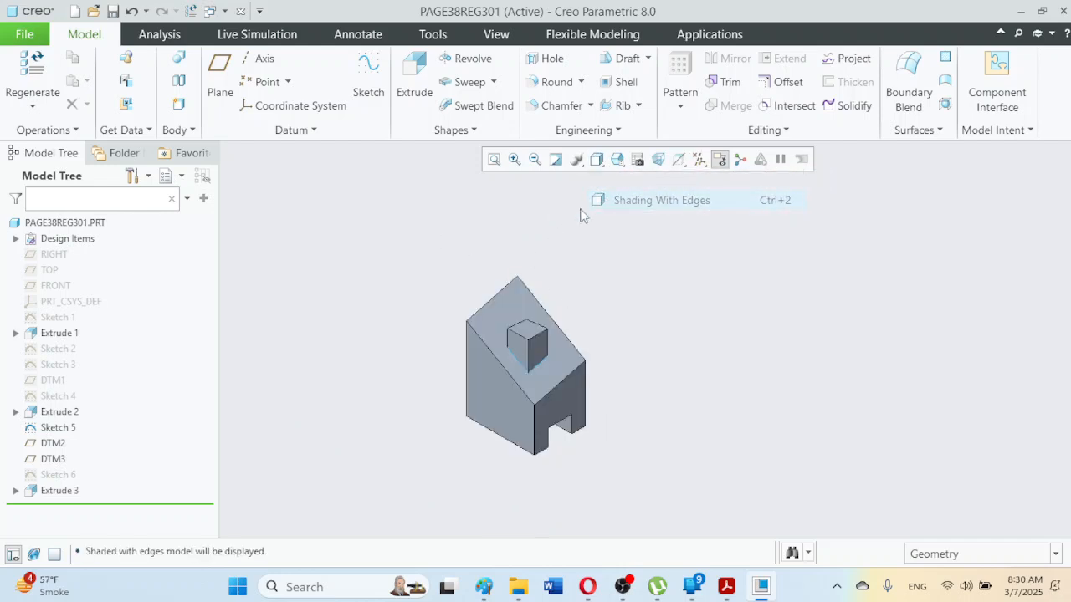
left_click(492, 160)
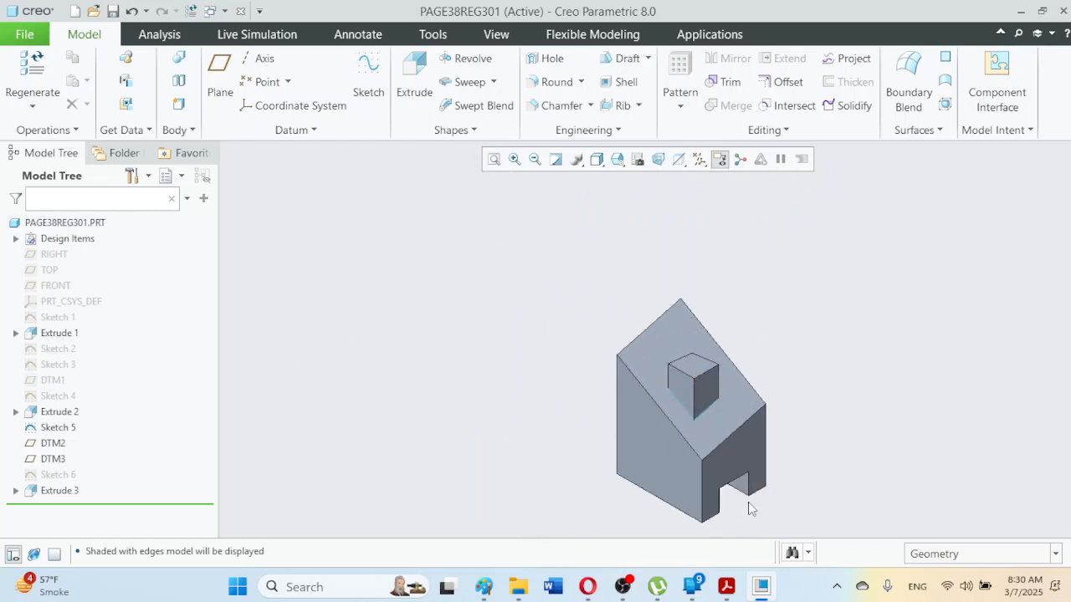
scroll(749, 504, "up", 3)
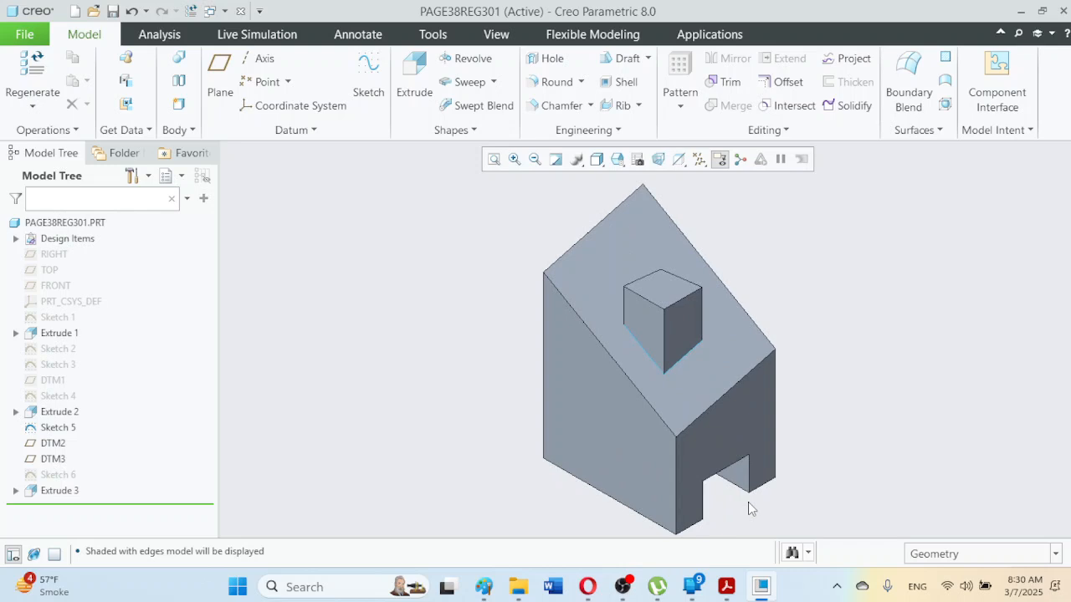
Step: Show the model in No Hidden display and hide Sketch 5 and datum planes DTM2 and DTM3
left_click(599, 162)
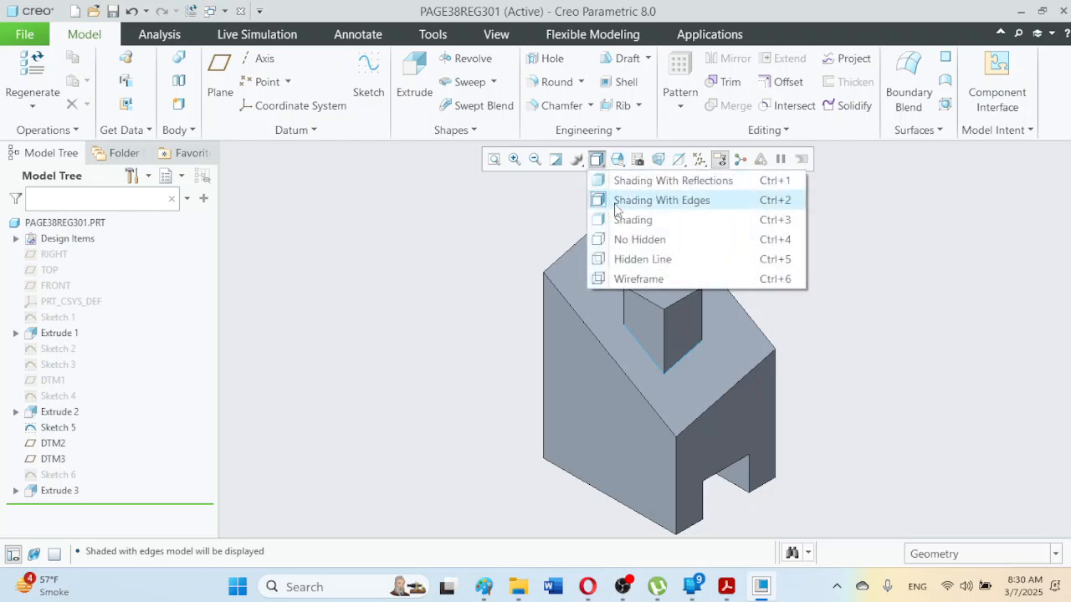
left_click(624, 239)
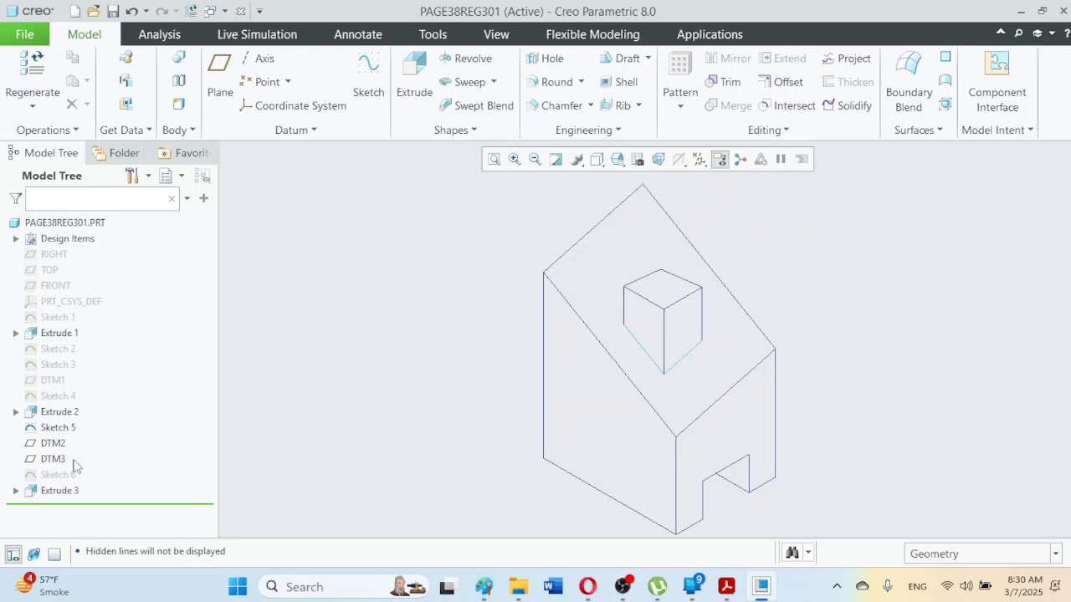
left_click(66, 430)
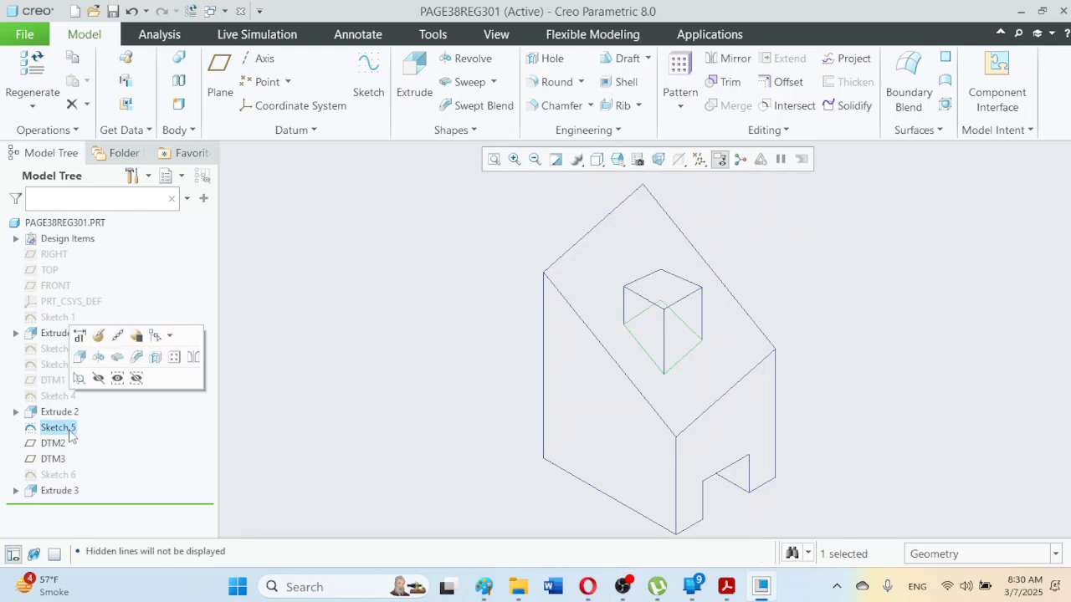
left_click(98, 378)
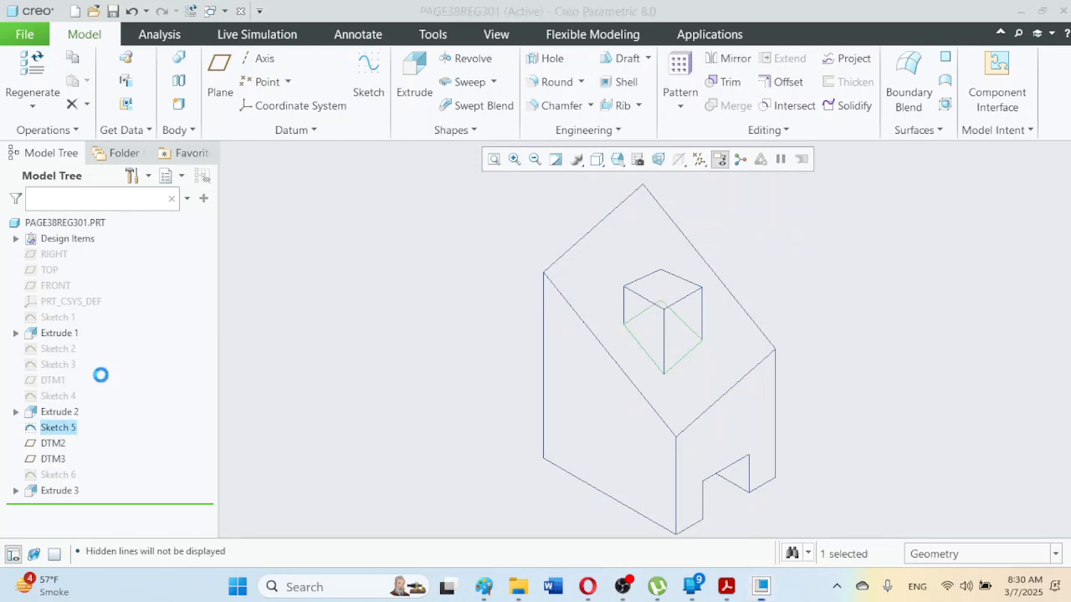
left_click(53, 459)
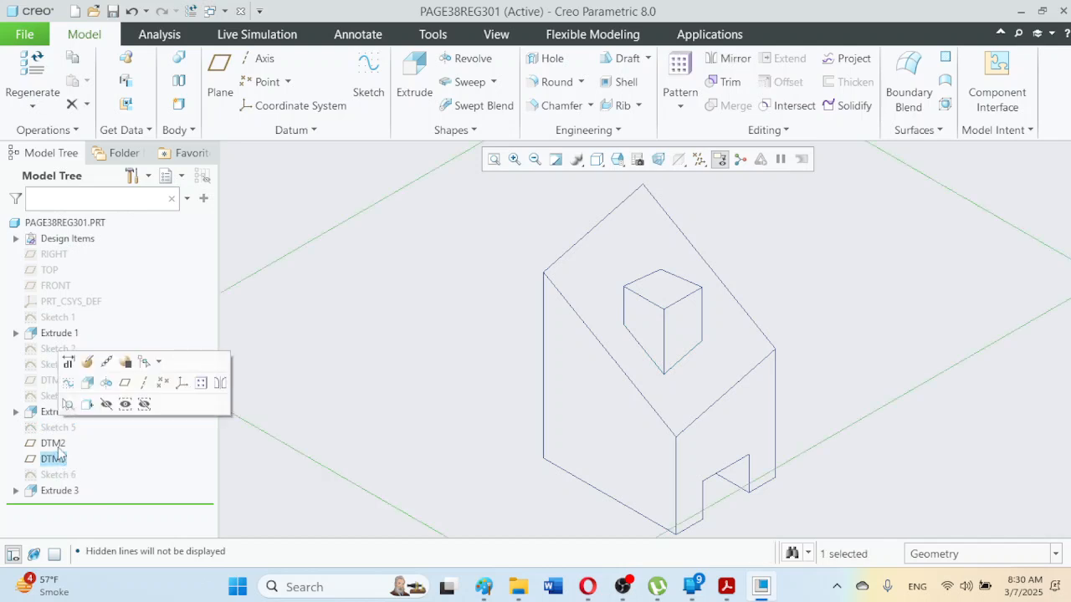
left_click(53, 444, "ctrl")
left_click(108, 396)
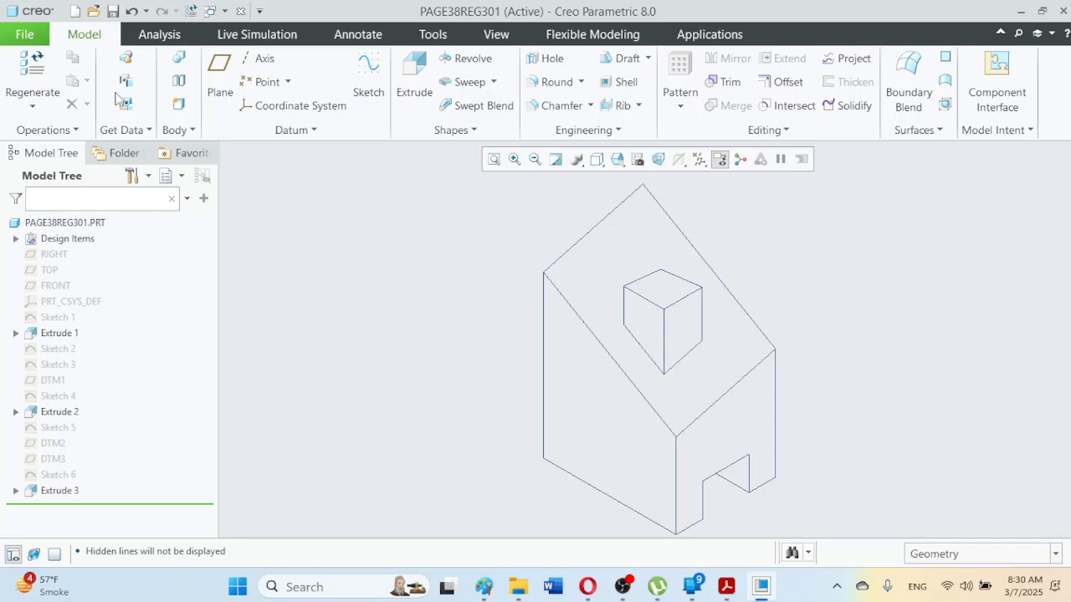
Step: Compare the finished house model with the EX5-85 reference drawing in Adobe Acrobat
left_click(720, 593)
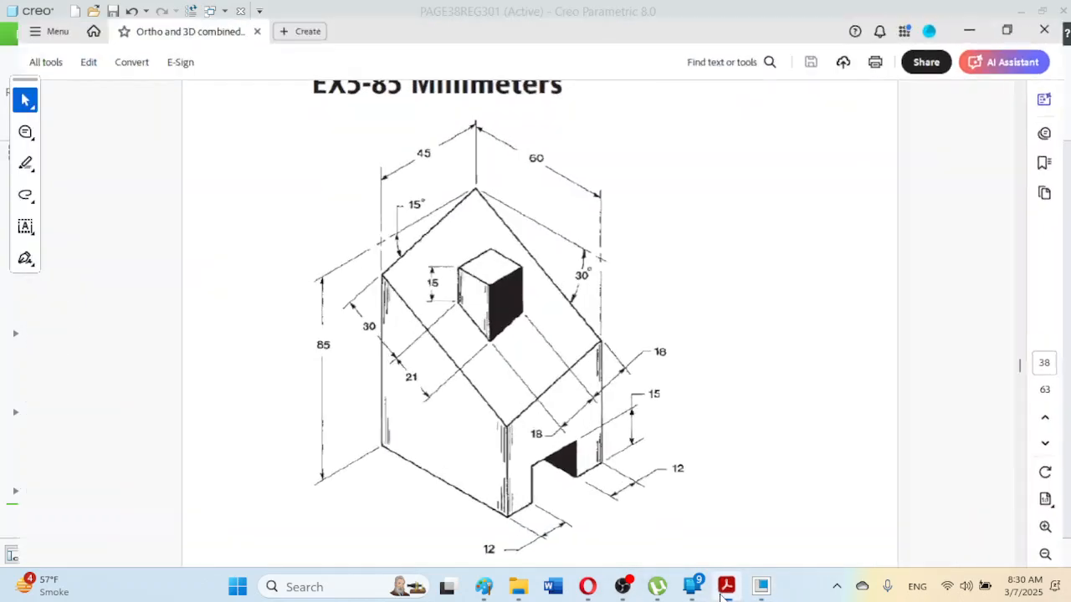
left_click(721, 594)
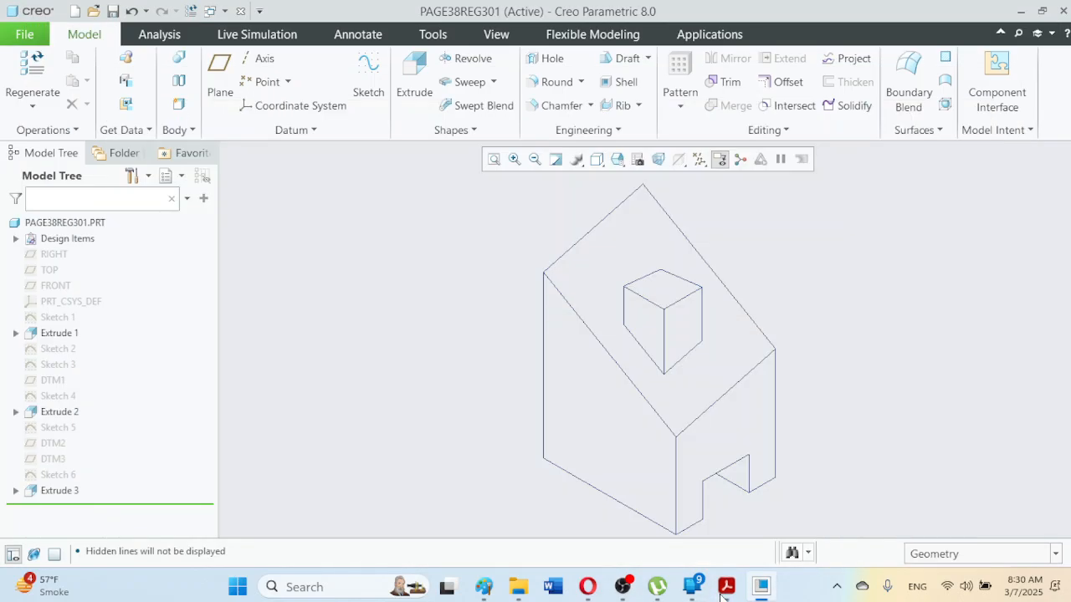
left_click(721, 594)
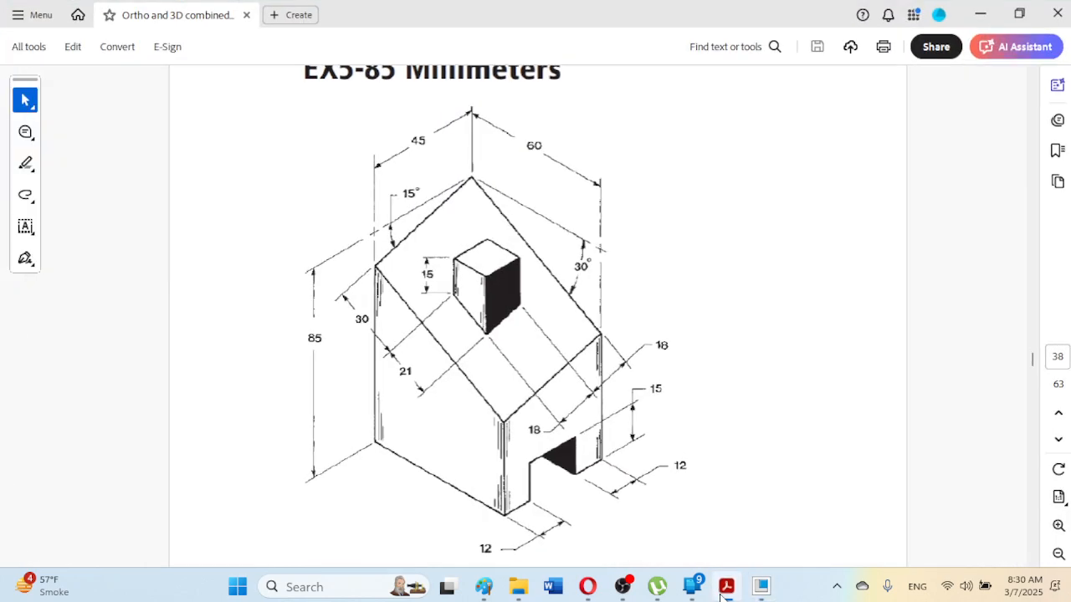
left_click(721, 594)
left_click(721, 594)
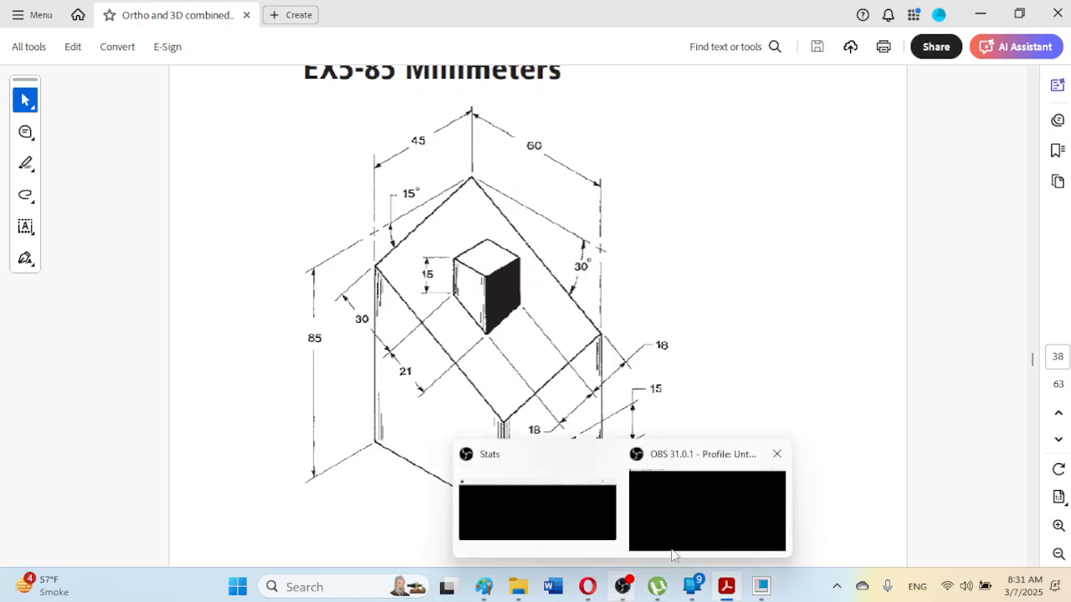
left_click(725, 478)
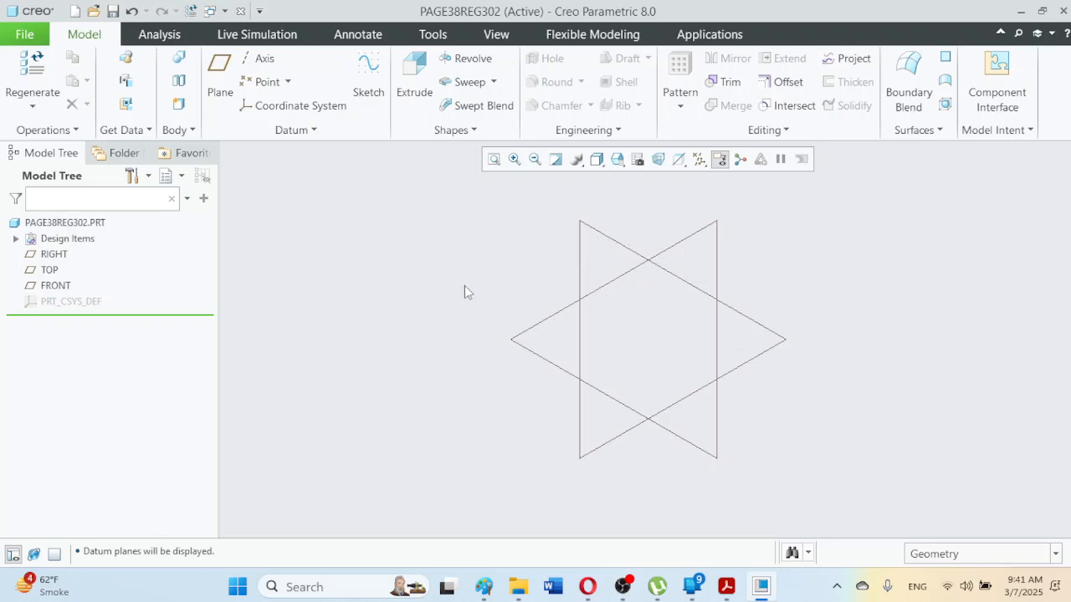
Step: Sketch the text "Reg301" in font3d on the FRONT plane of PAGE38REG302, above the origin, and finish the sketch
left_click(368, 77)
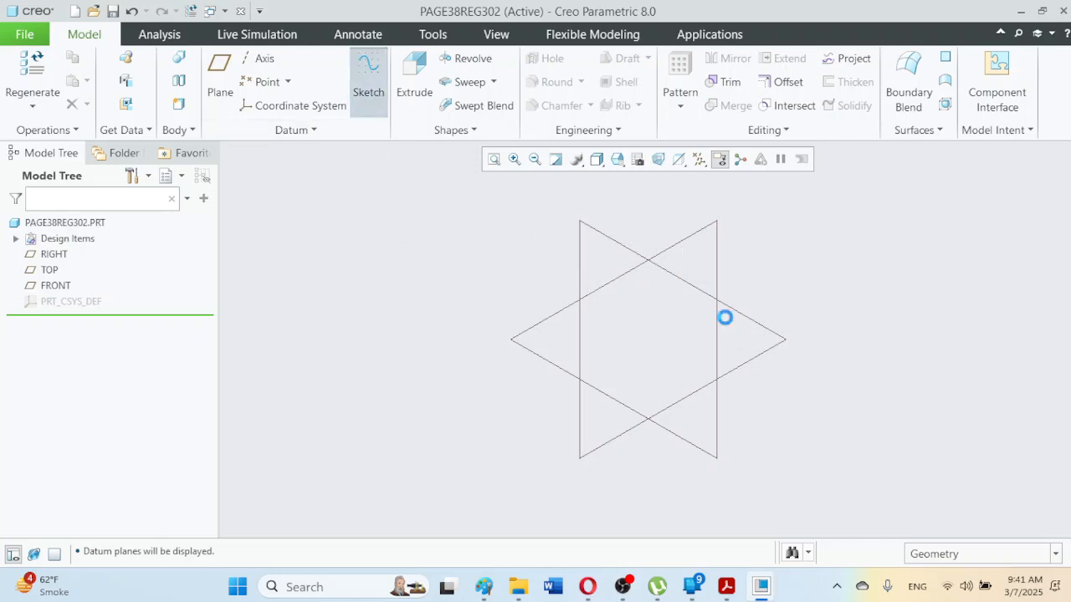
left_click(611, 242)
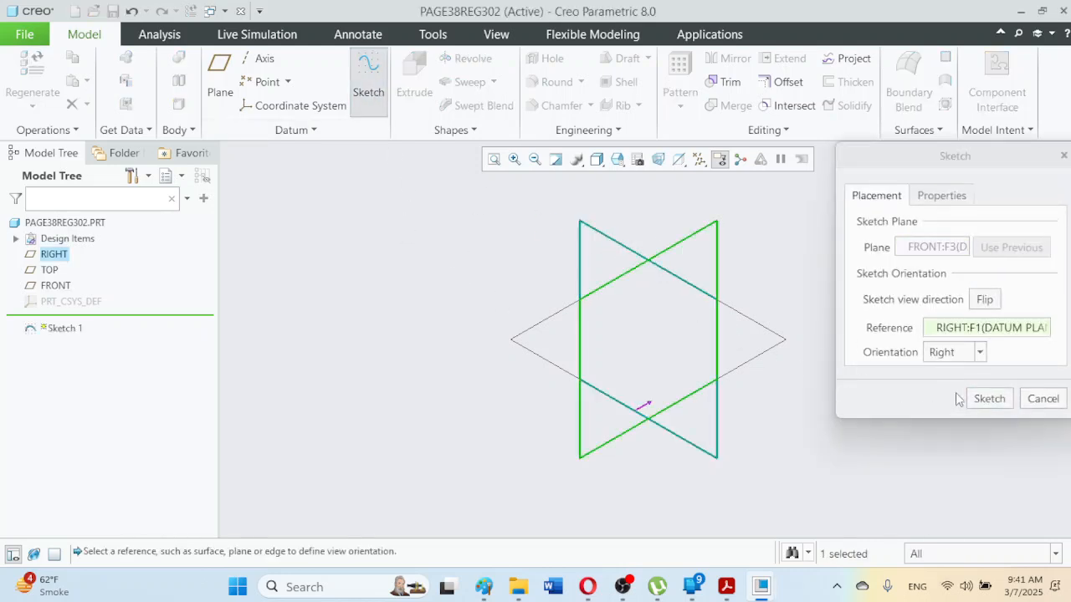
left_click(989, 399)
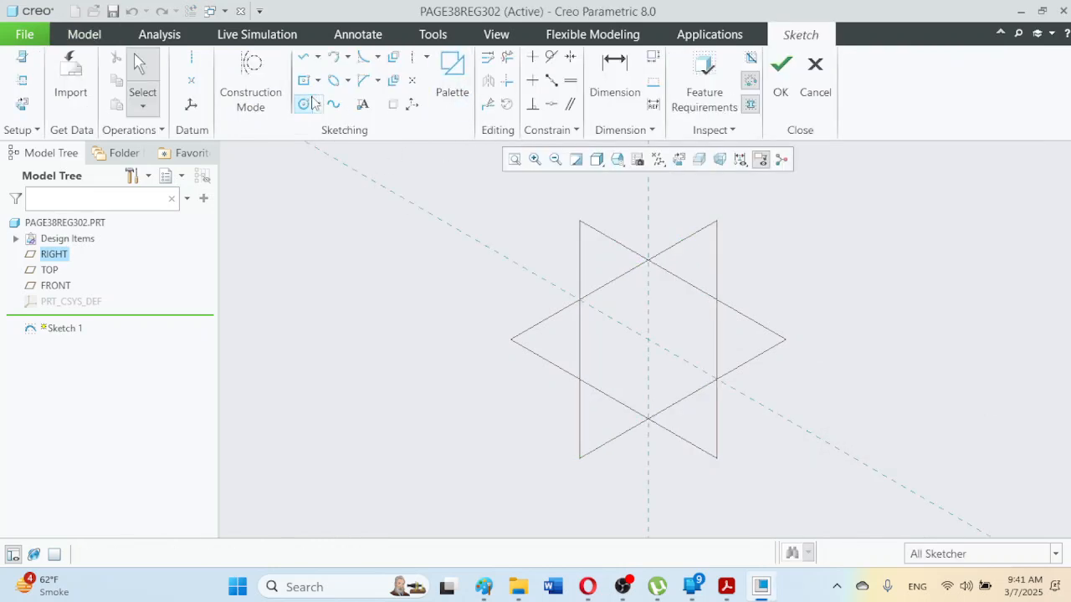
left_click(362, 104)
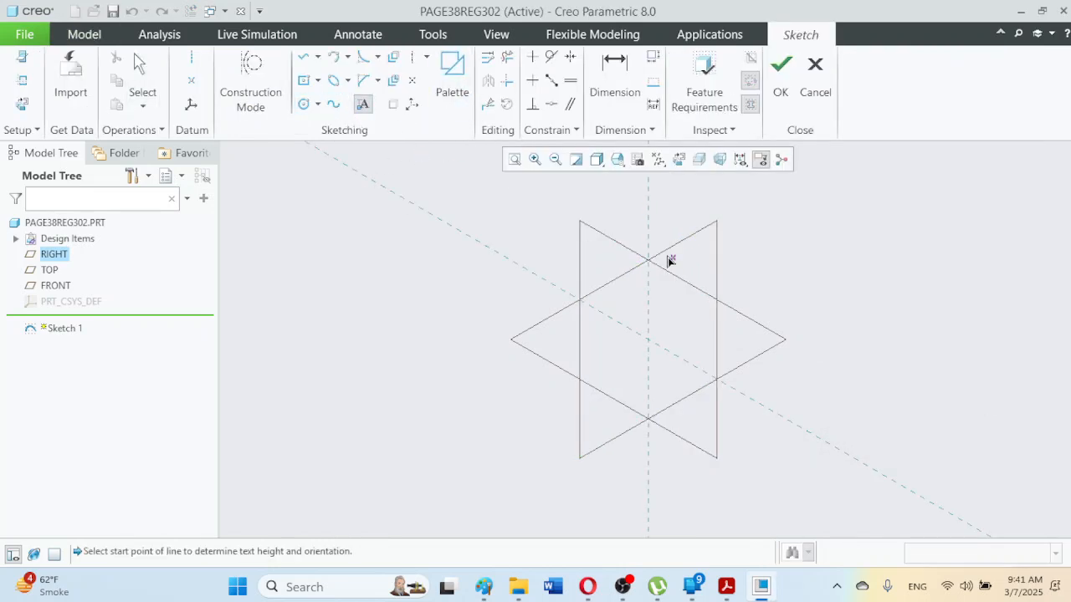
left_click(607, 219)
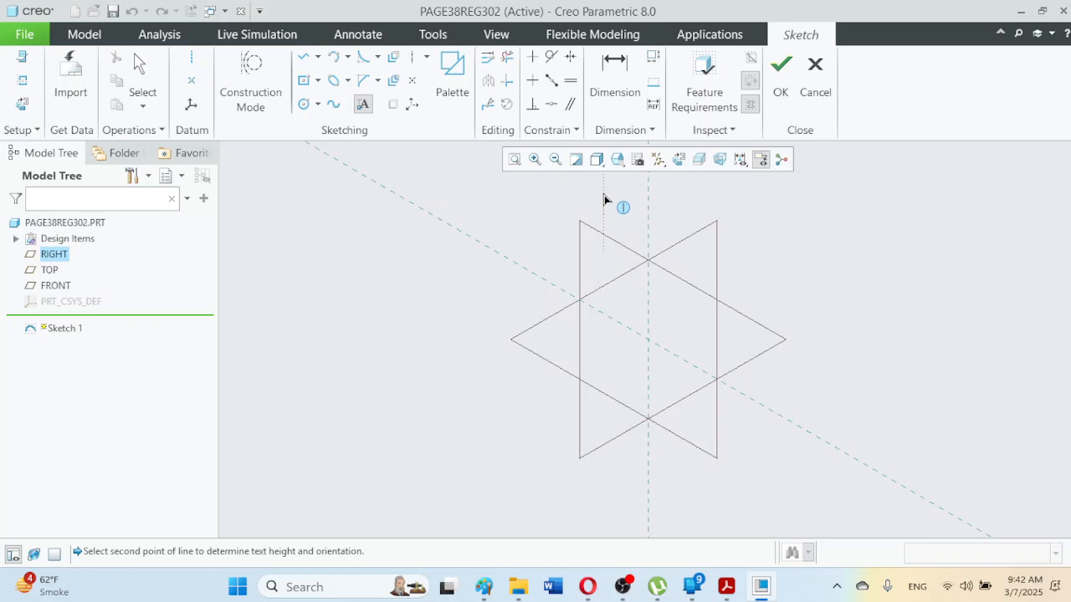
left_click(604, 195)
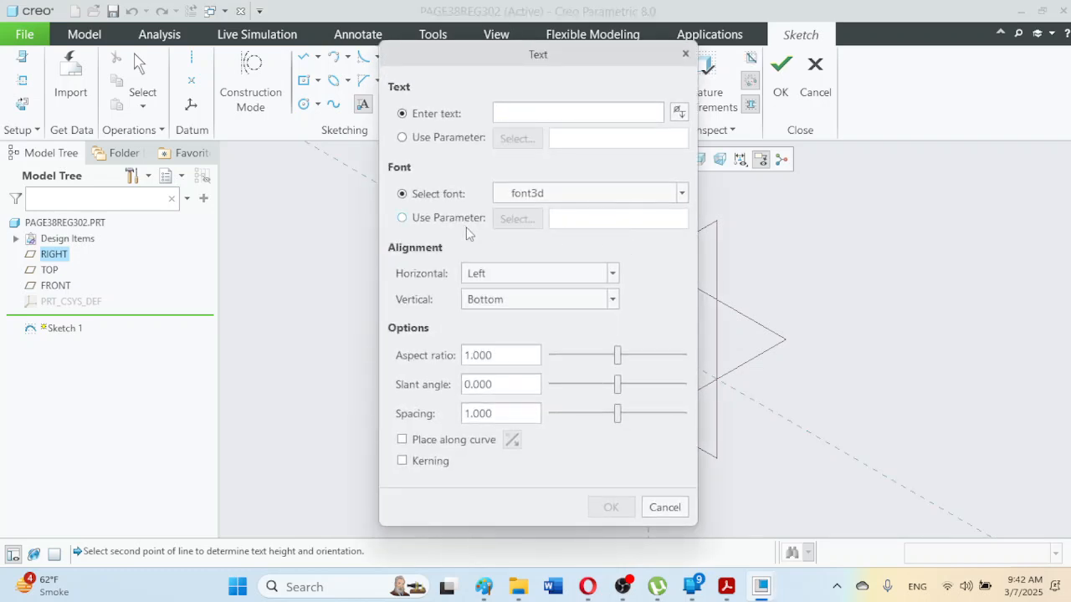
type("Reg301")
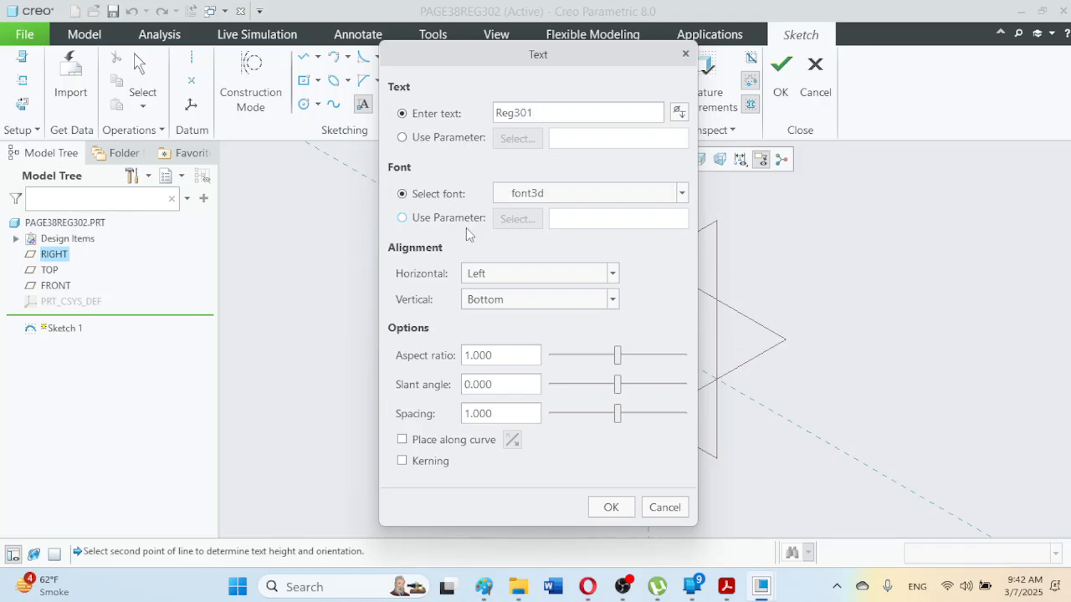
type("A")
key("BackSpace")
left_click(611, 507)
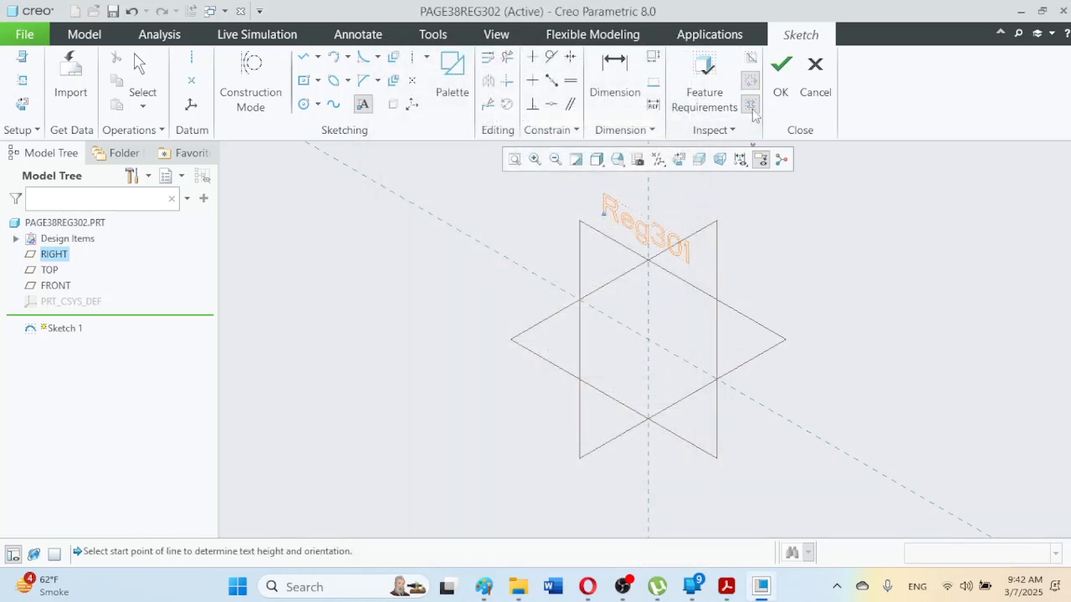
left_click(780, 71)
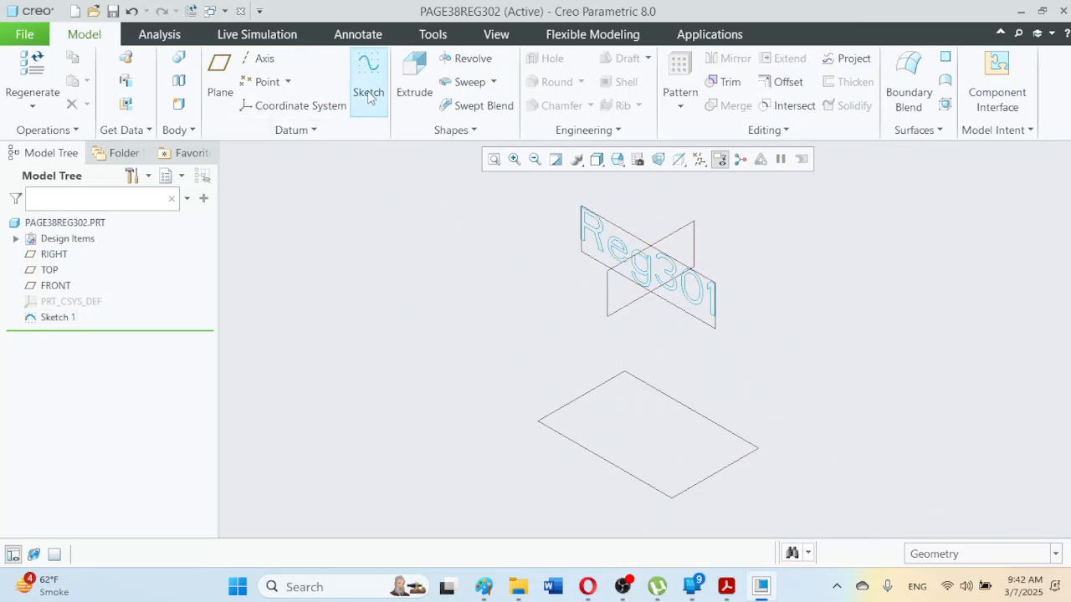
Step: Switch to Adobe Acrobat to consult the dimensions of the EX5-85 reference drawing
mouse_move(724, 592)
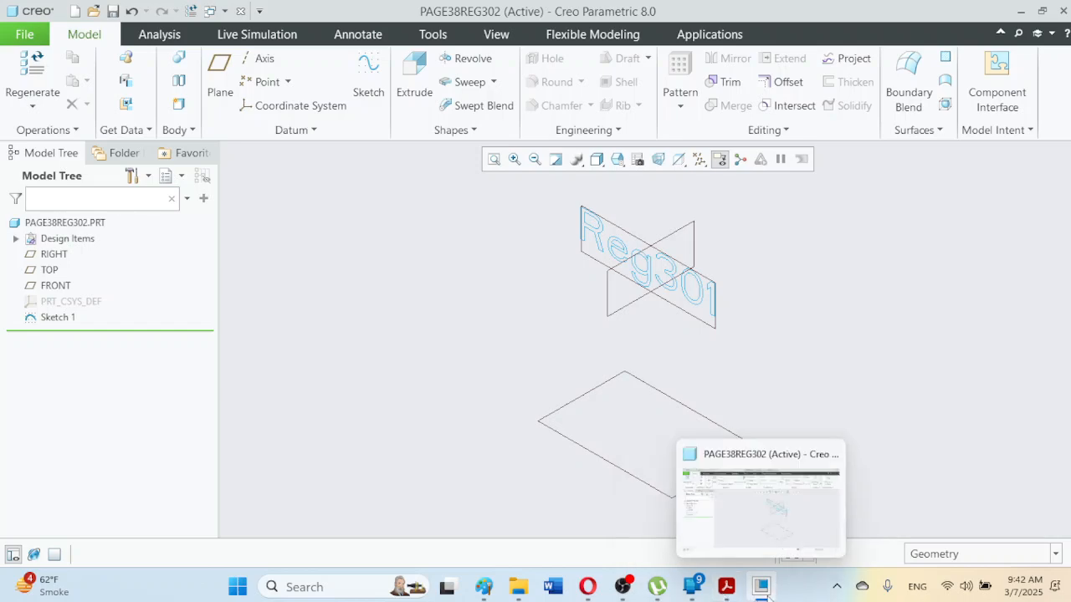
left_click(761, 587)
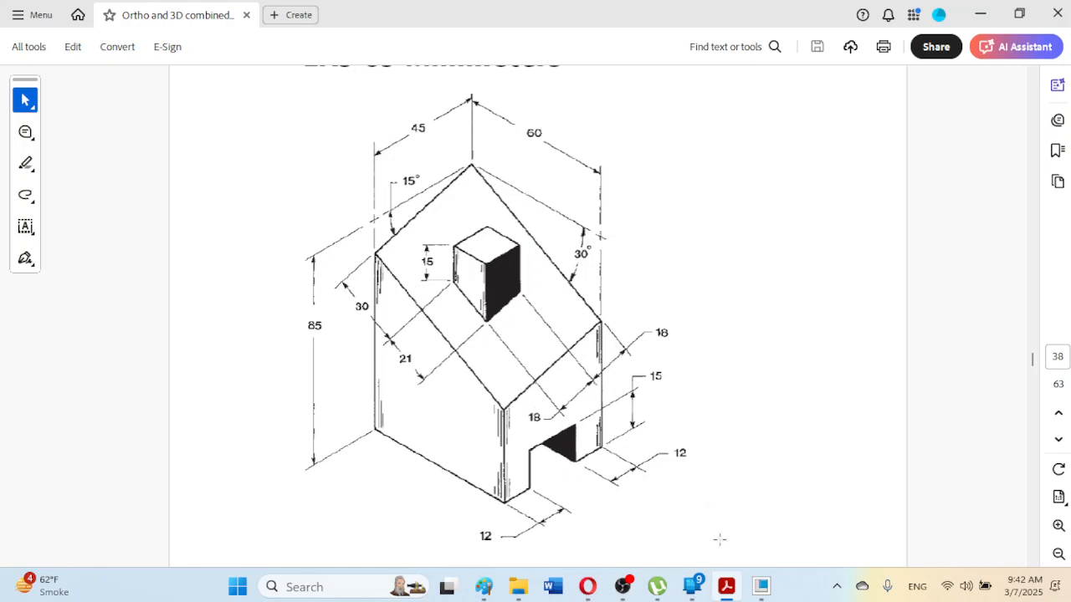
Step: Start a sketch on the RIGHT plane in Creo, draw a short horizontal line from the origin, and delete the extra diagonal segment
left_click(761, 587)
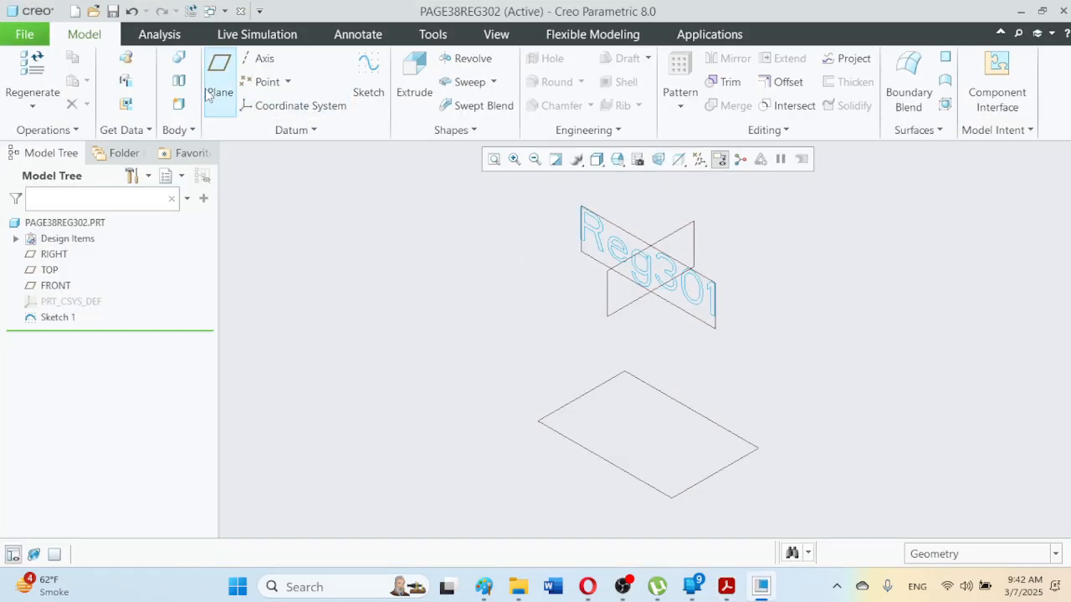
left_click(54, 256)
left_click(369, 94)
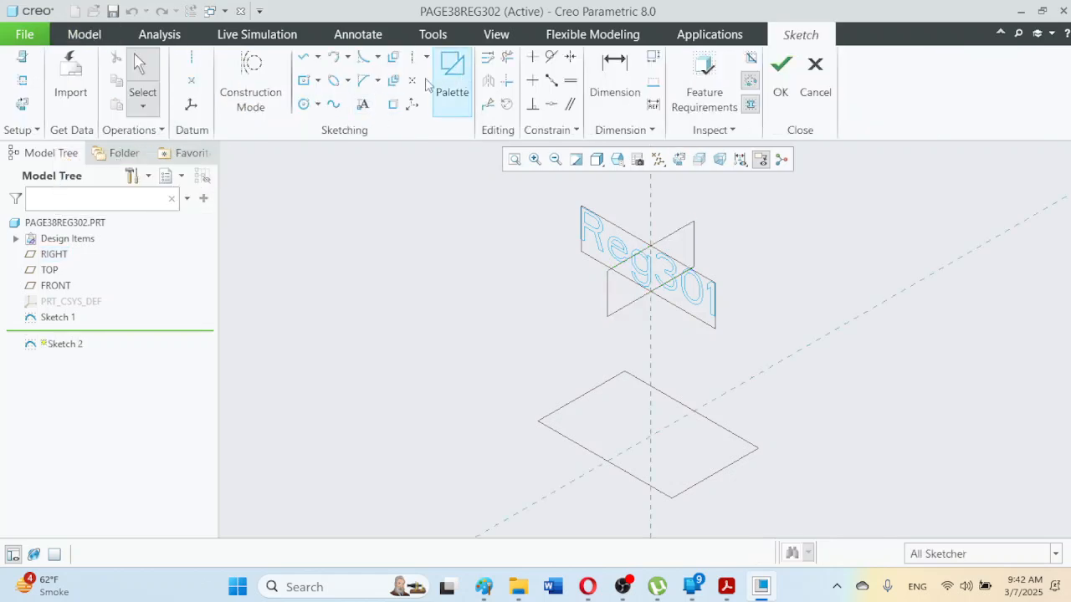
left_click(303, 59)
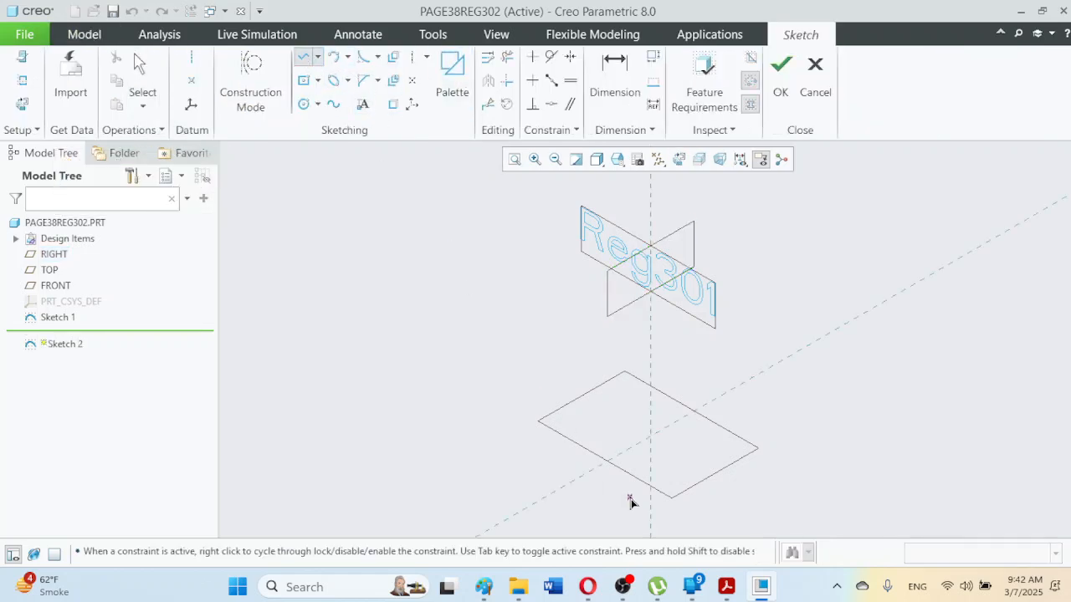
left_click(651, 436)
left_click(670, 426)
left_click(651, 469)
left_click(140, 74)
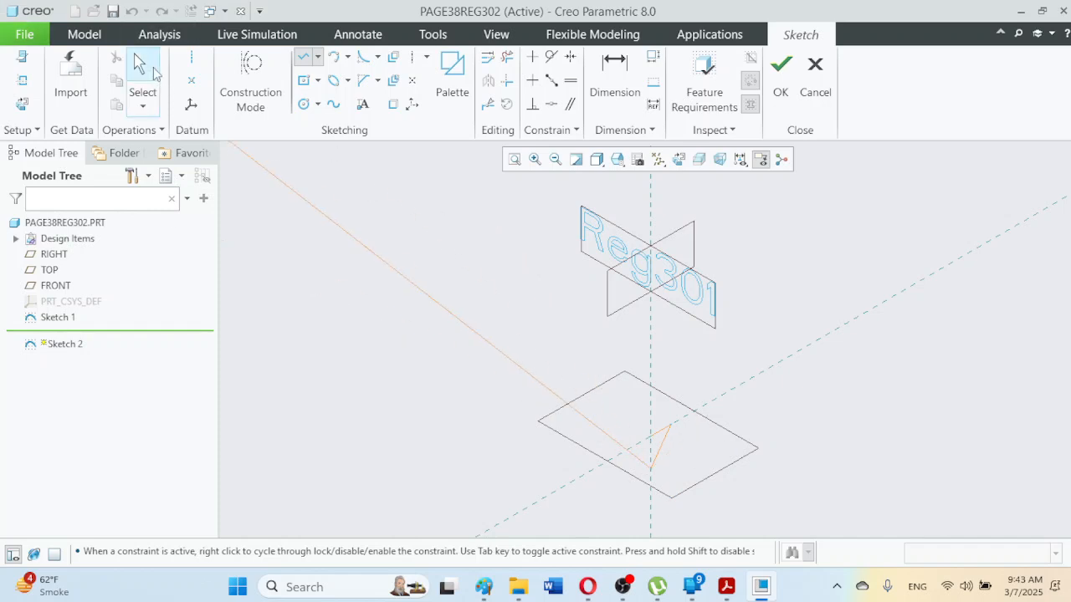
left_click(657, 452)
key("Delete")
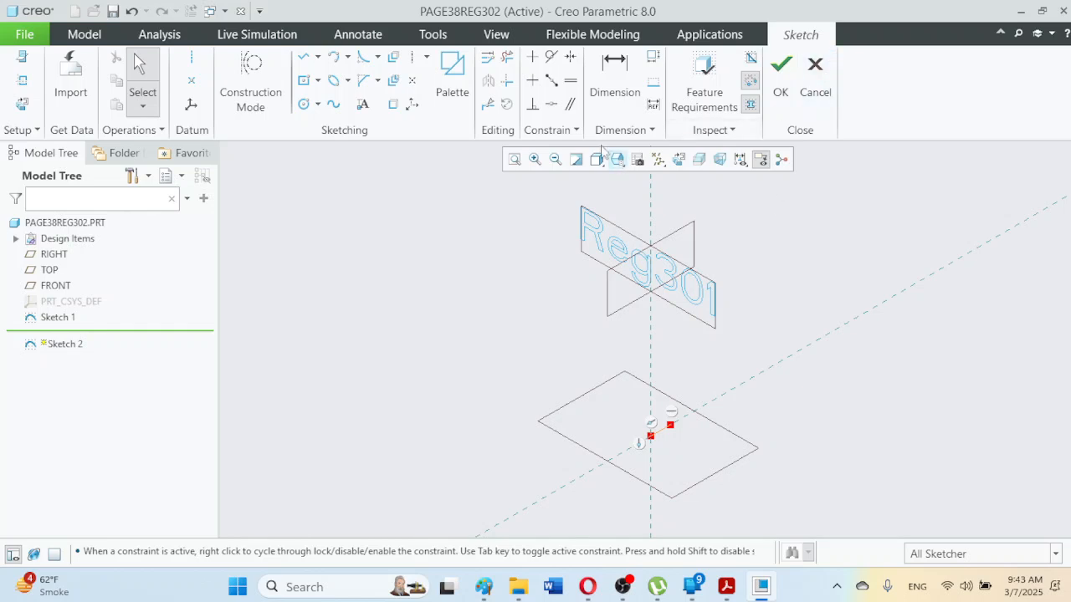
Step: Dimension the horizontal line's length as 12 mm per the reference drawing and move the dimension closer to the line
left_click(615, 84)
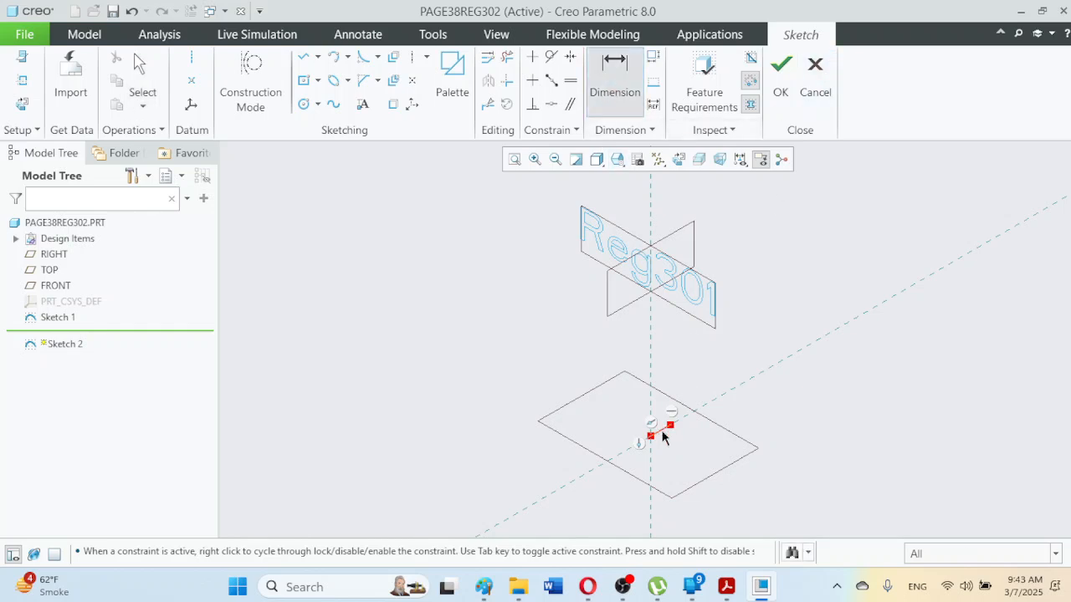
left_click(726, 588)
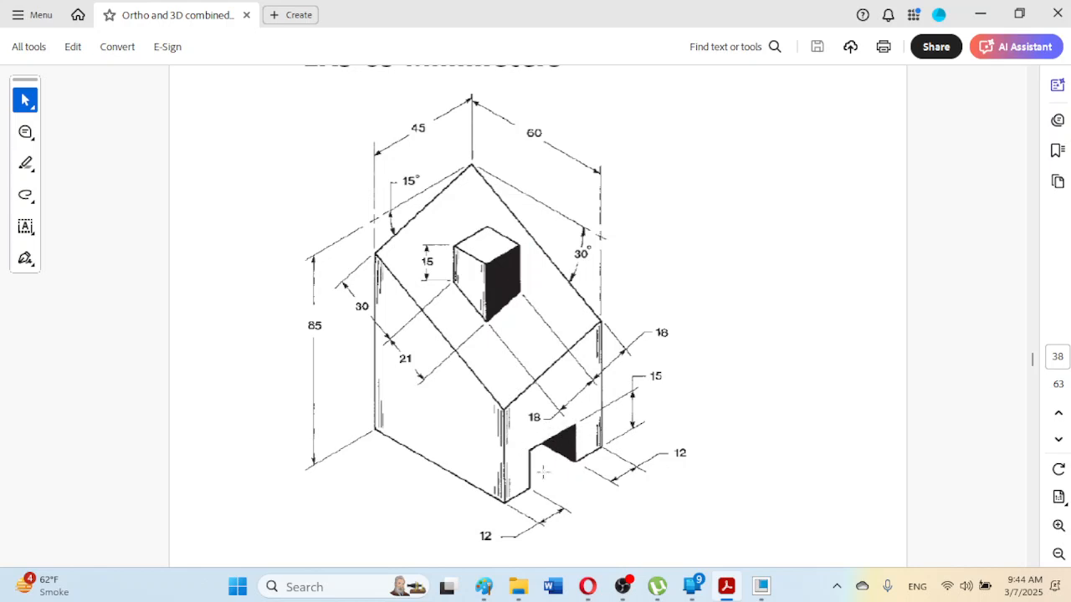
left_click(763, 590)
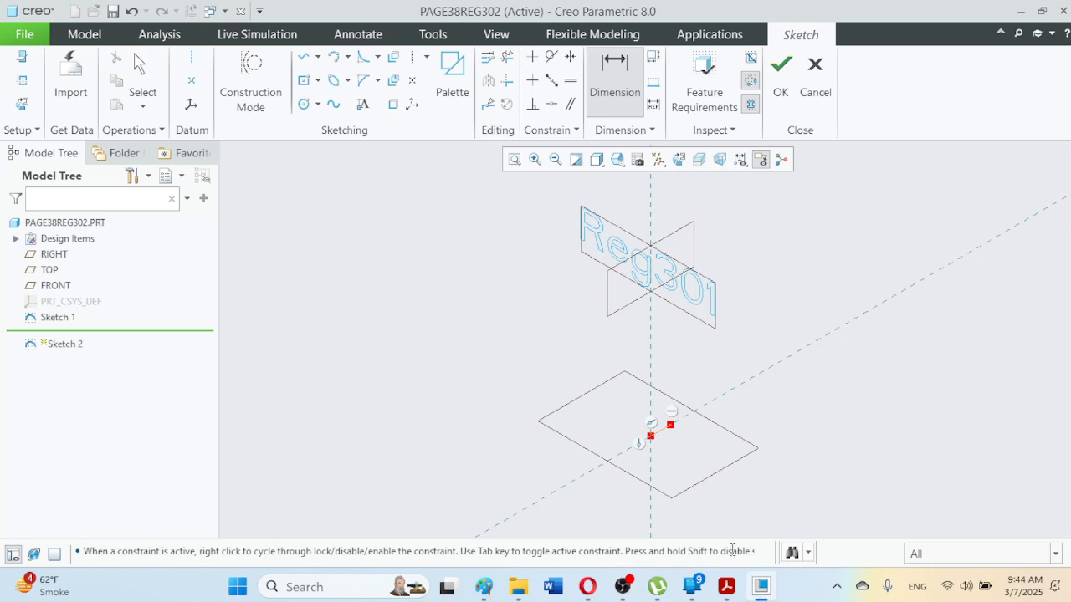
left_click(660, 453)
type("12")
key("Return")
left_click(514, 159)
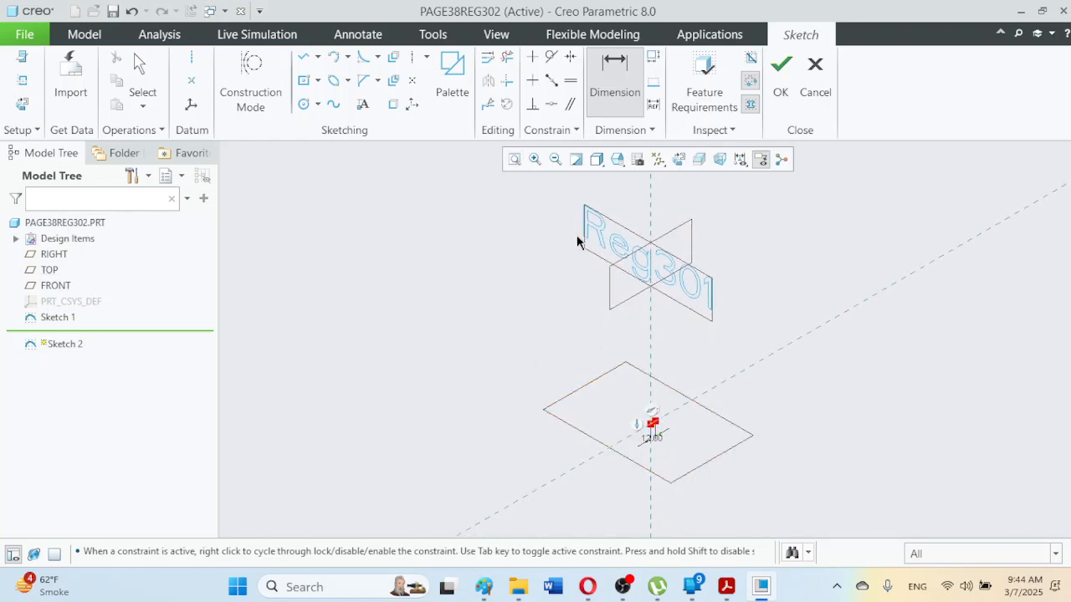
scroll(653, 437, "down", 5)
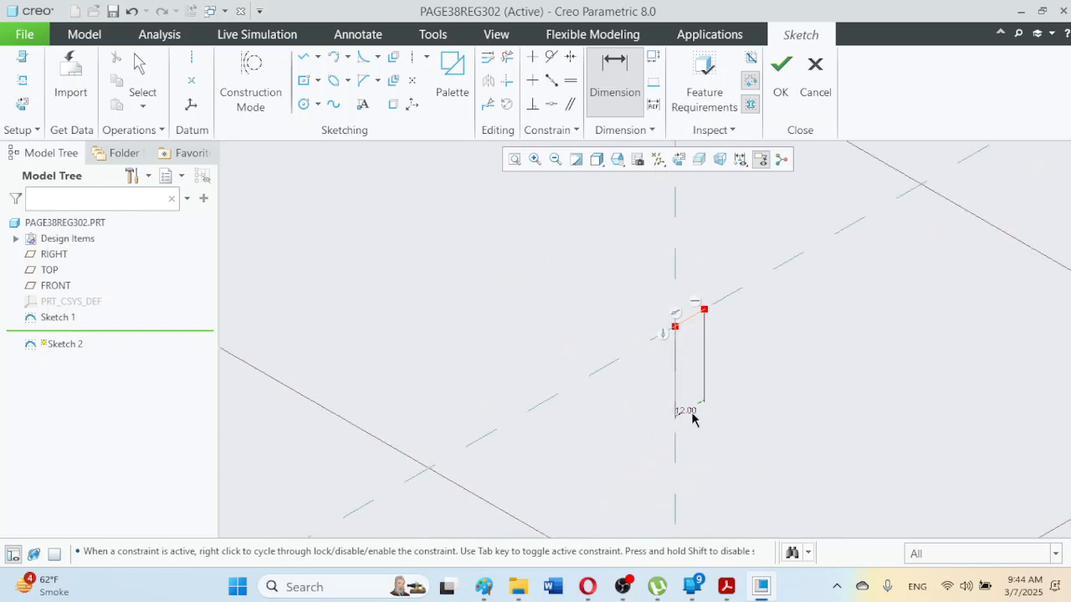
middle_click(693, 415)
left_click_drag(691, 416, 686, 328)
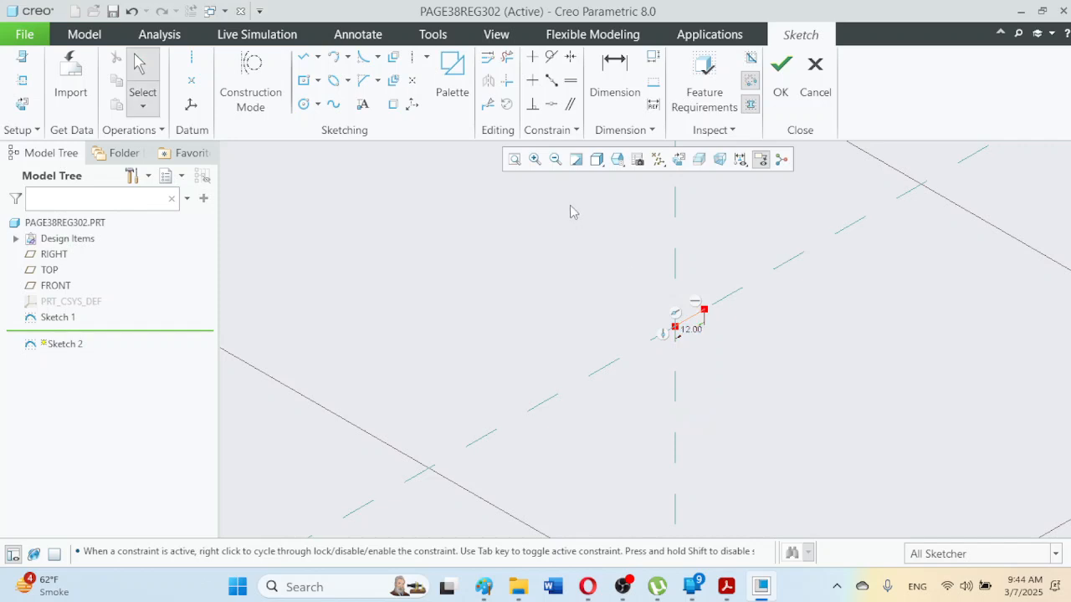
Step: Continue the profile from the line's free end with a rectangular door notch and a second foot equal in length to the first
left_click(513, 159)
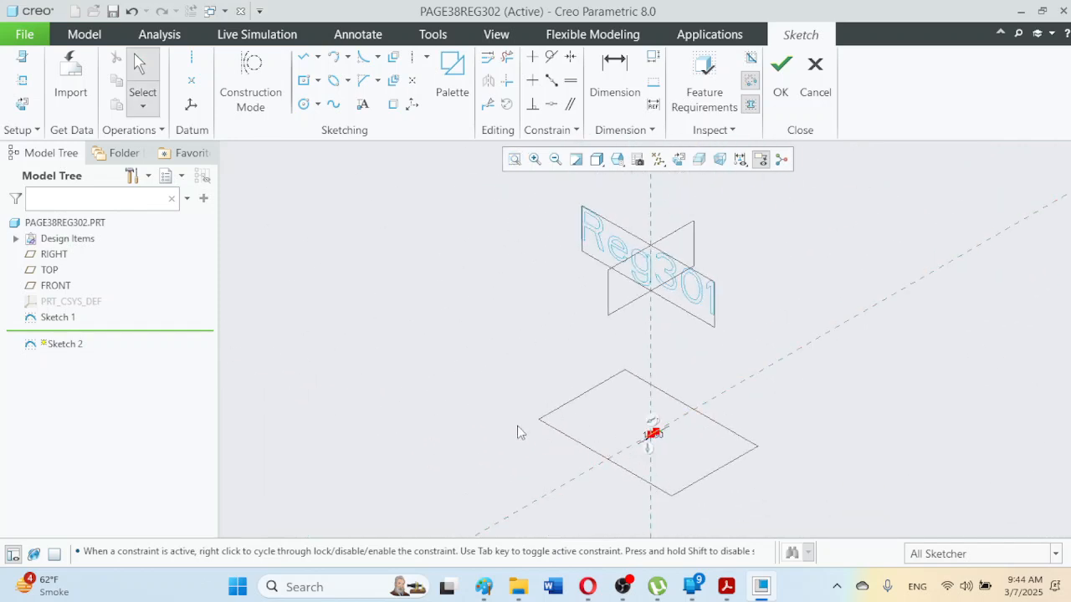
scroll(685, 495, "down", 3)
scroll(636, 433, "down", 2)
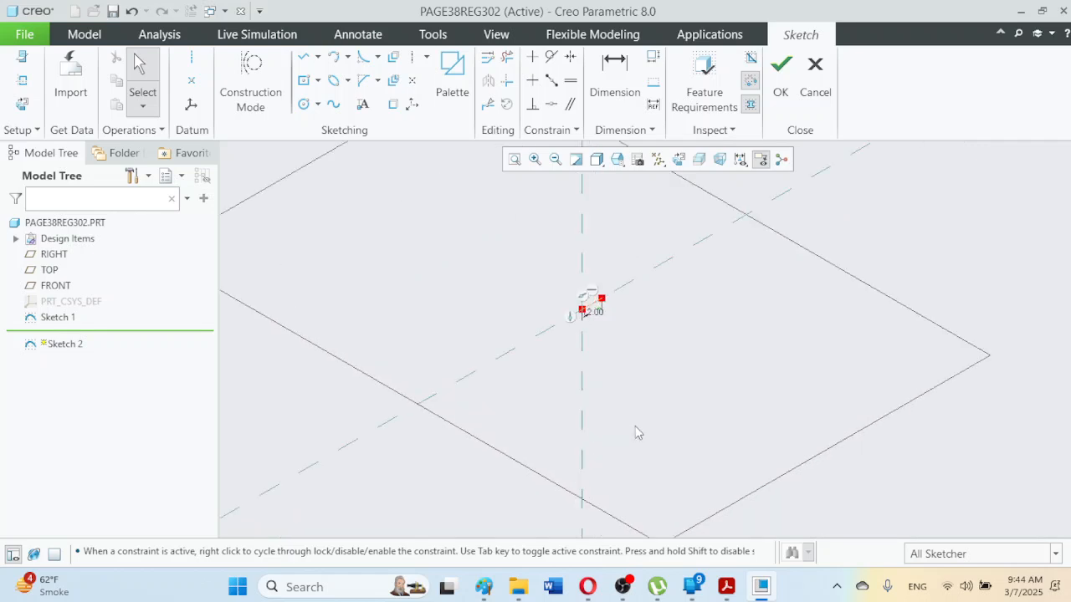
scroll(602, 276, "down", 2)
scroll(601, 280, "down", 2)
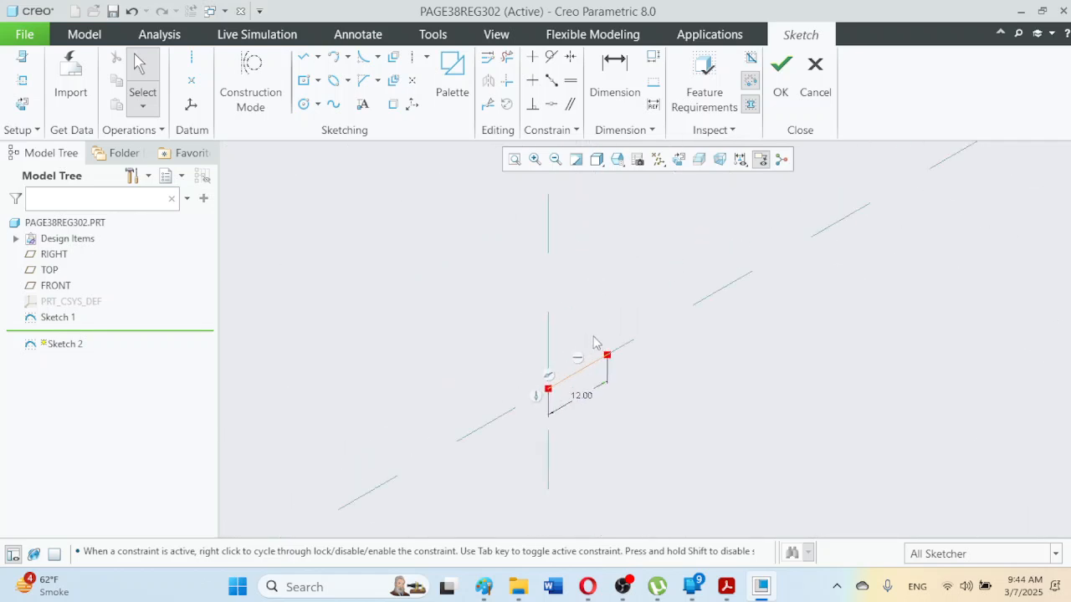
scroll(585, 361, "down", 1)
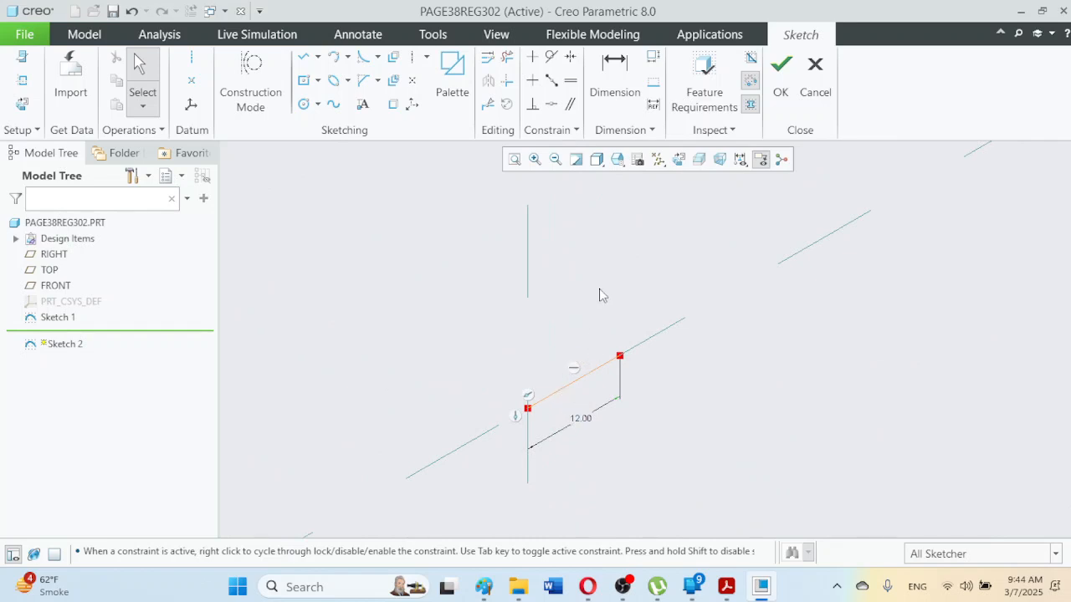
left_click(303, 56)
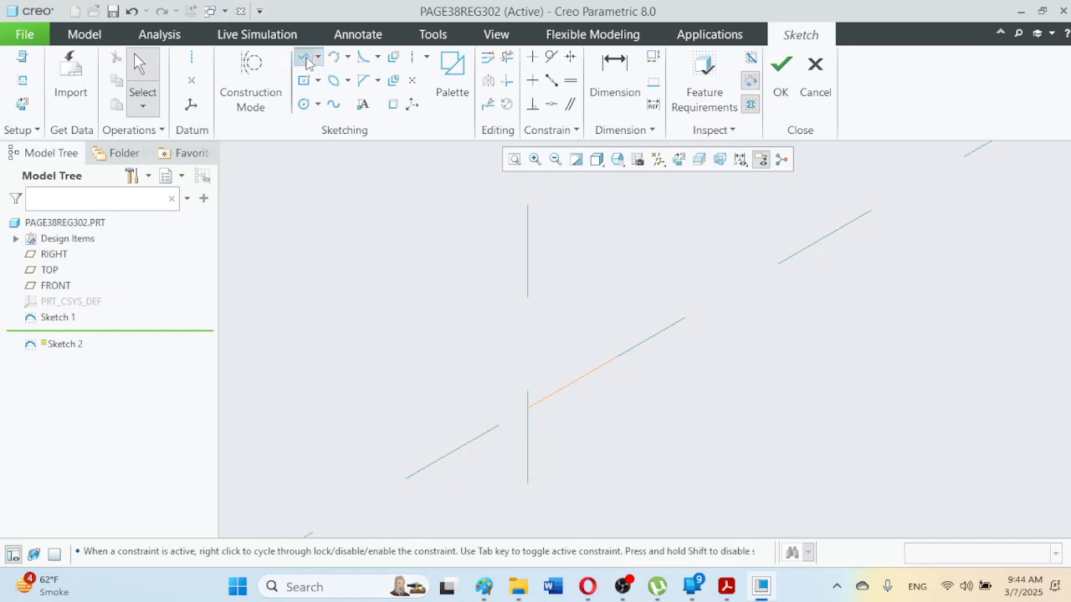
left_click(620, 357)
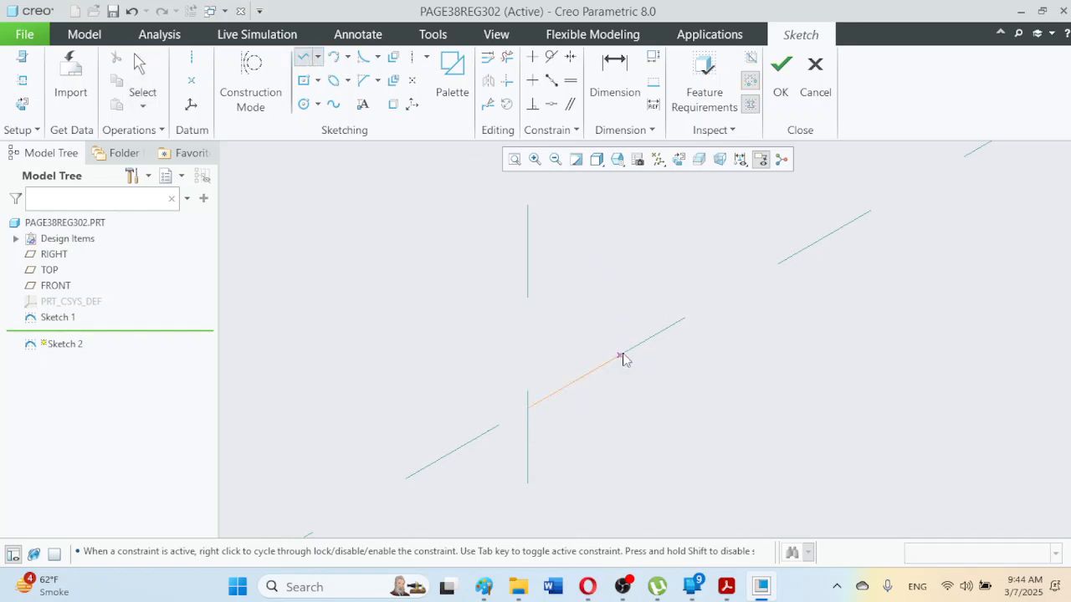
left_click(620, 298)
left_click(716, 243)
left_click(716, 300)
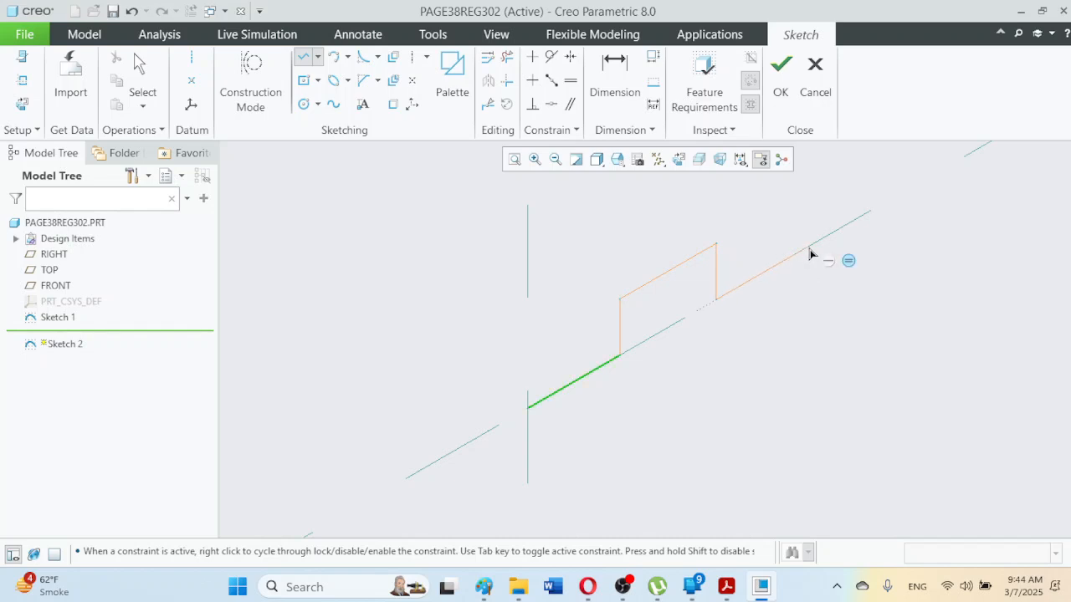
left_click(809, 249)
Step: Close the profile with a vertical wall from the second foot, a horizontal top edge, and a vertical wall down to the origin
scroll(834, 335, "down", 4)
scroll(835, 333, "up", 9)
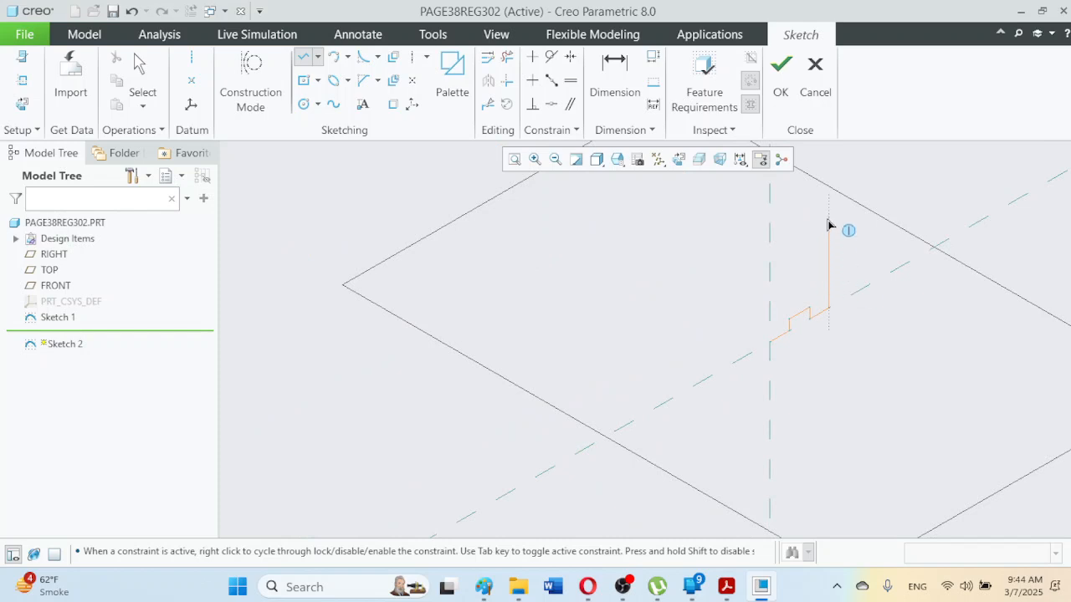
left_click(829, 194)
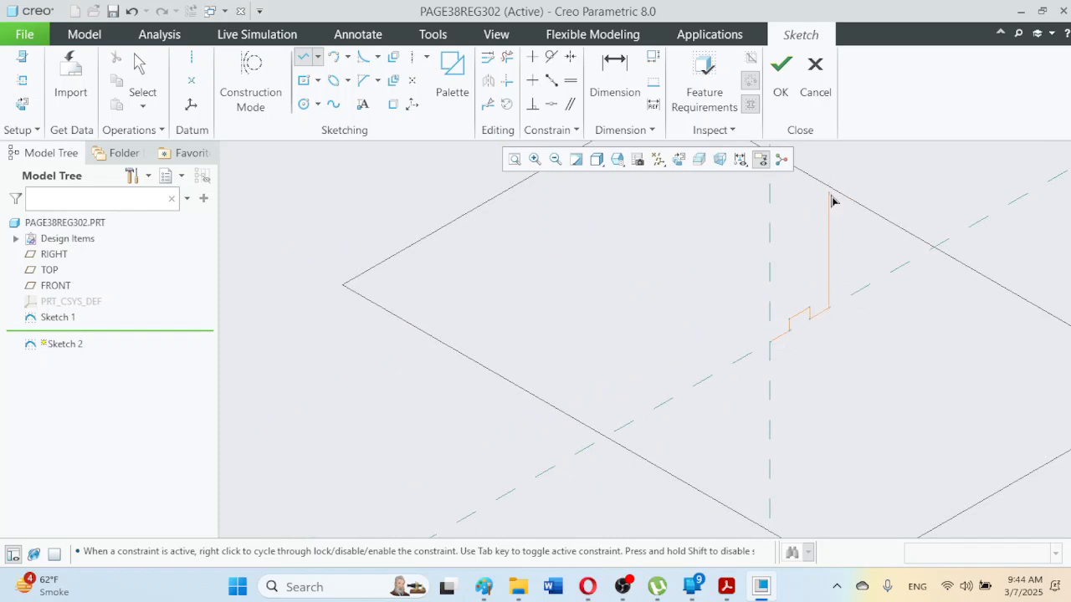
left_click(769, 225)
left_click(770, 342)
Step: Dimension the height of the door notch as 15 mm
left_click(515, 159)
scroll(662, 444, "up", 5)
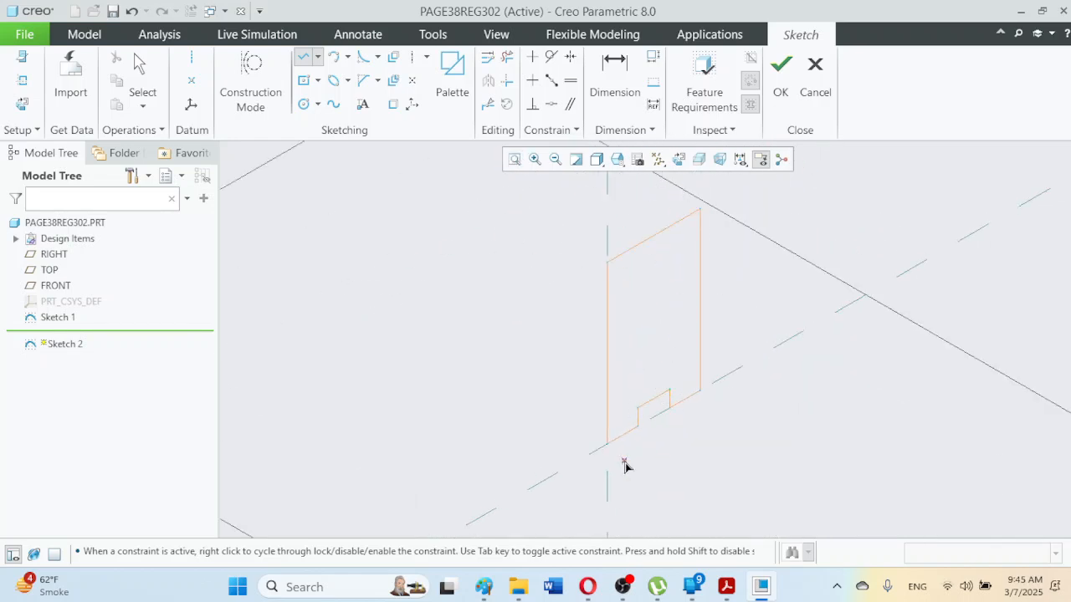
left_click(617, 83)
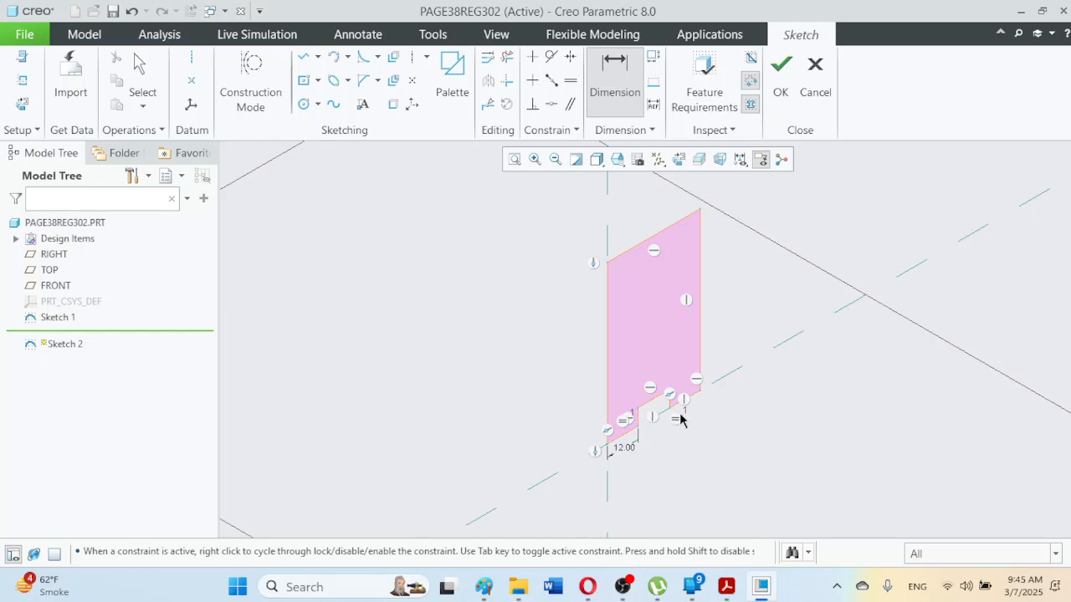
scroll(680, 414, "down", 3)
left_click(598, 420)
middle_click(576, 431)
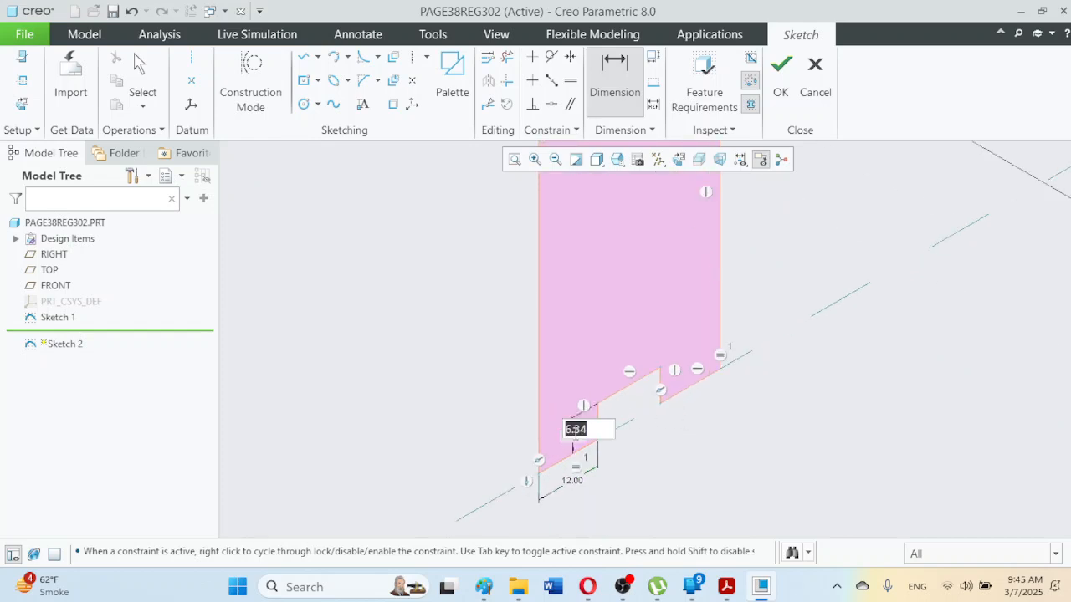
type("15")
key("Return")
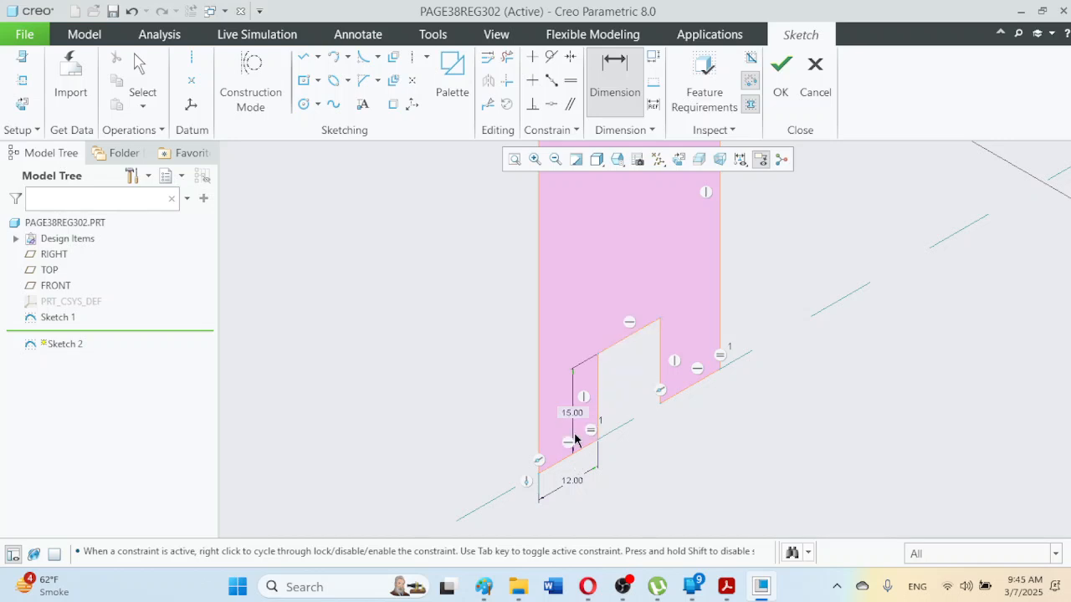
Step: Set the door notch's width to 21 mm and move the notch and foot width dimensions below the profile
middle_click(628, 368)
type("1")
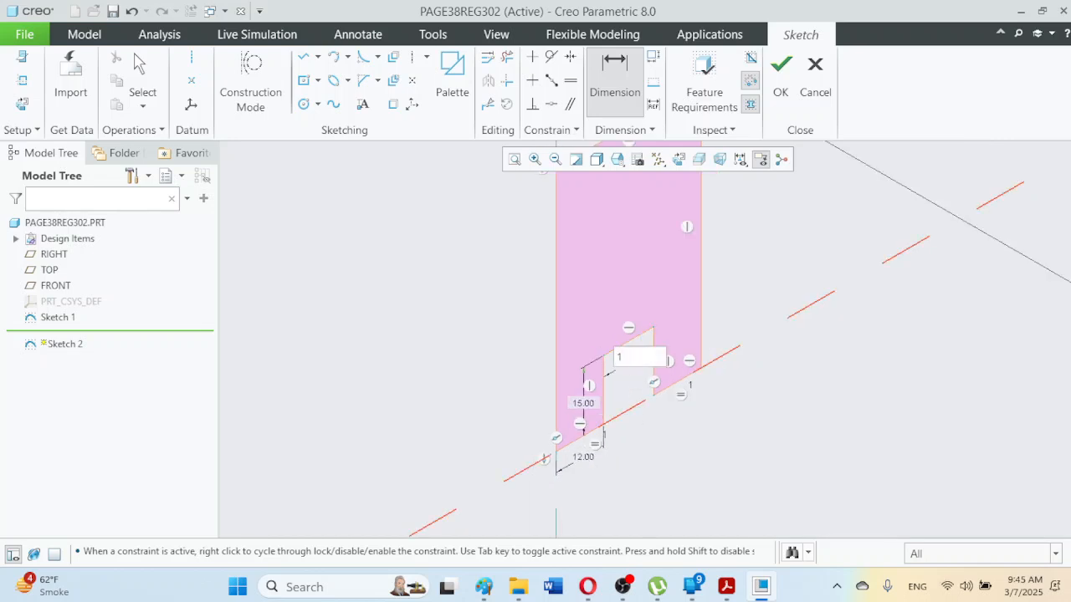
type("21")
key("Return")
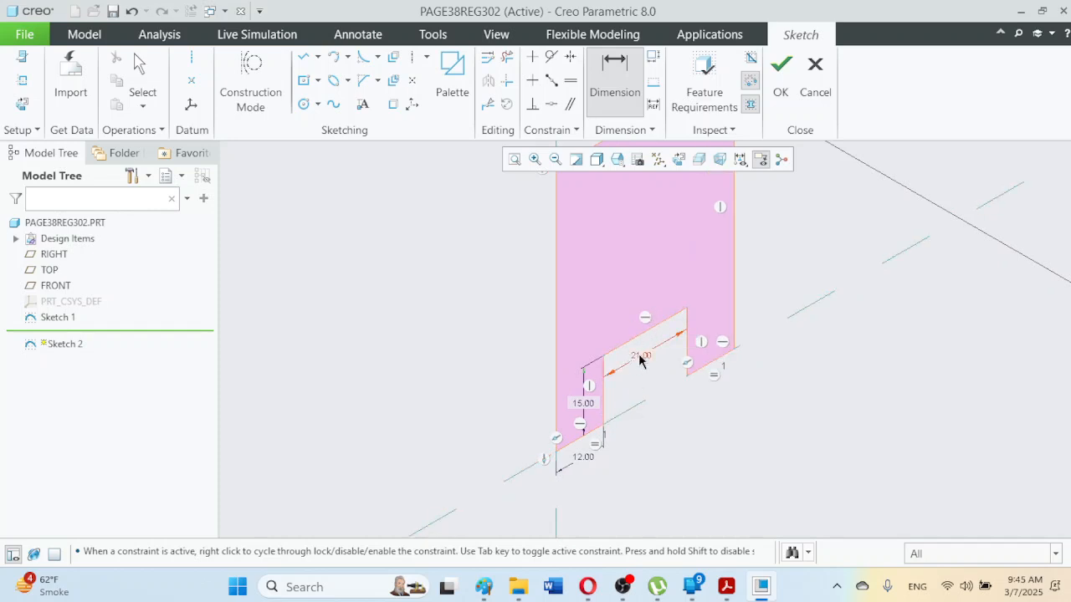
left_click(144, 79)
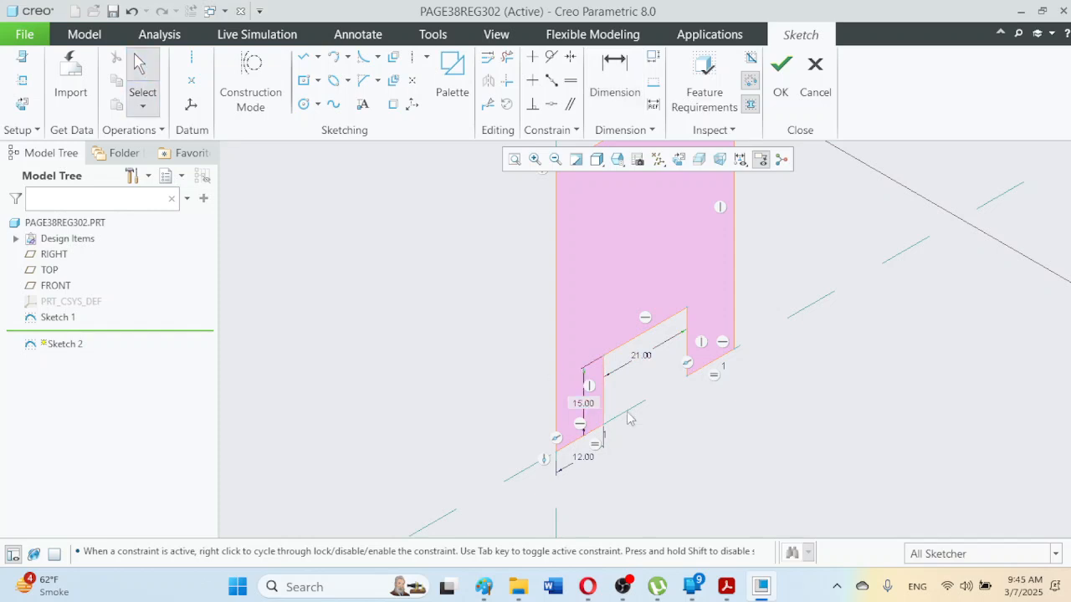
mouse_move(647, 362)
left_mouse_down()
mouse_move(677, 457)
mouse_move(679, 448)
left_mouse_up()
left_click_drag(597, 461, 595, 488)
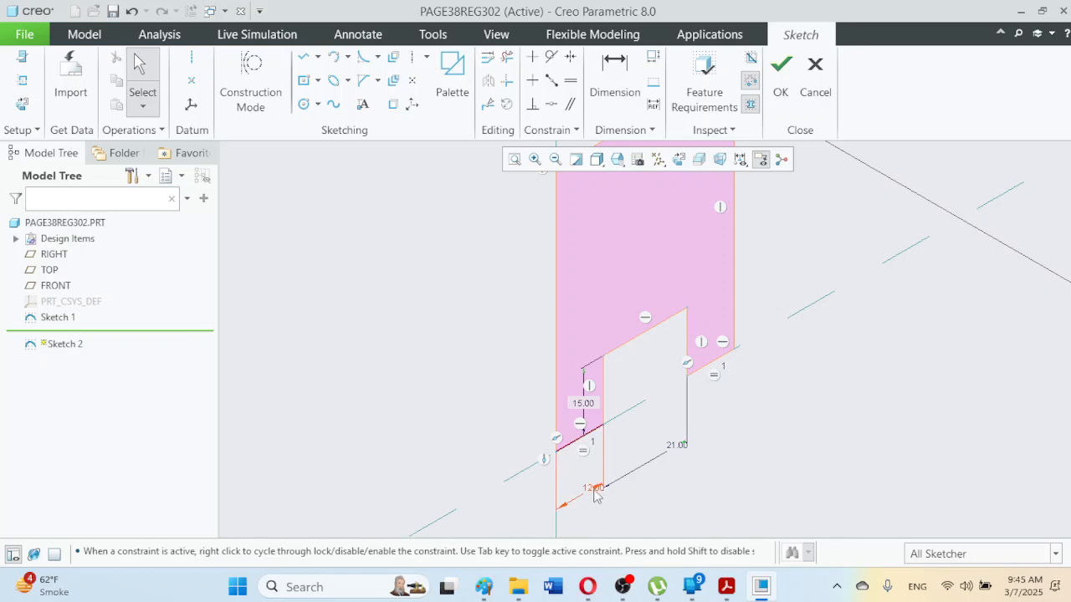
left_click_drag(591, 500, 587, 506)
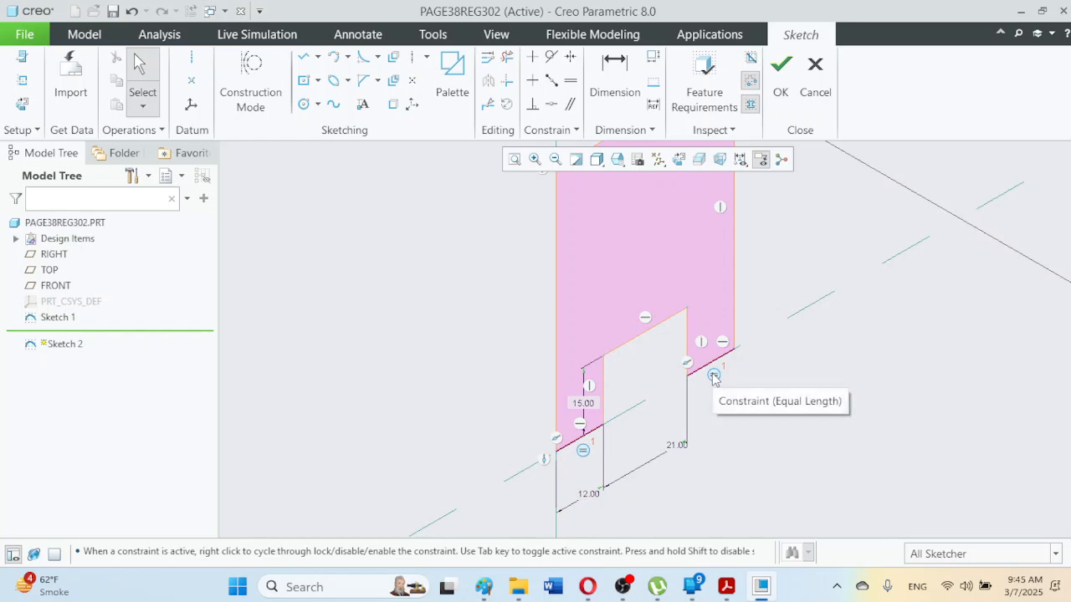
Step: Dimension the vertical wall at the origin as 85 mm high and leave the Dimension command
scroll(826, 357, "down", 3)
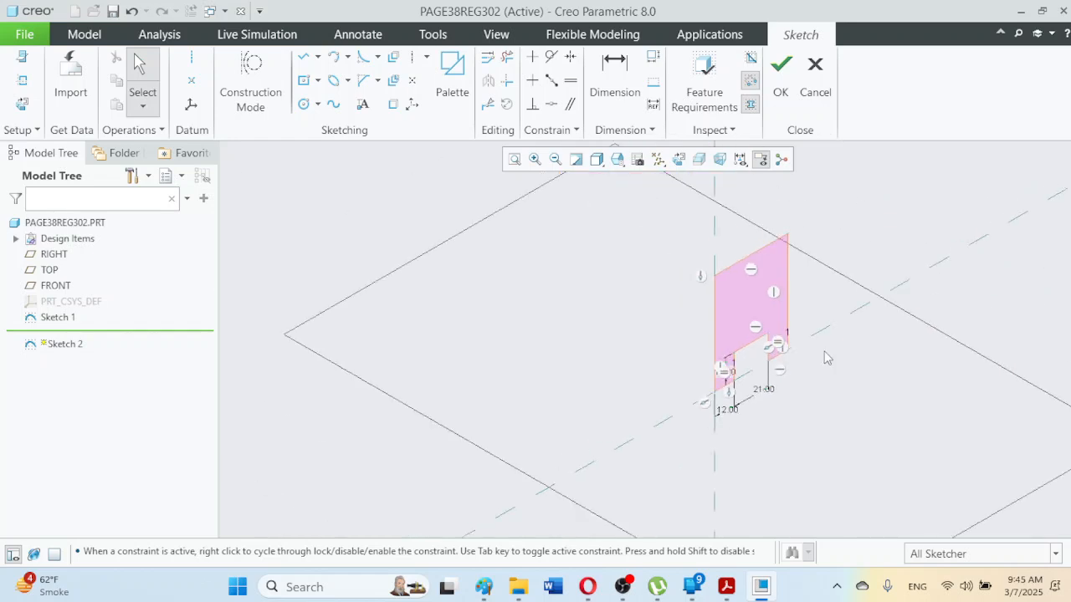
scroll(825, 357, "down", 1)
left_click(736, 356)
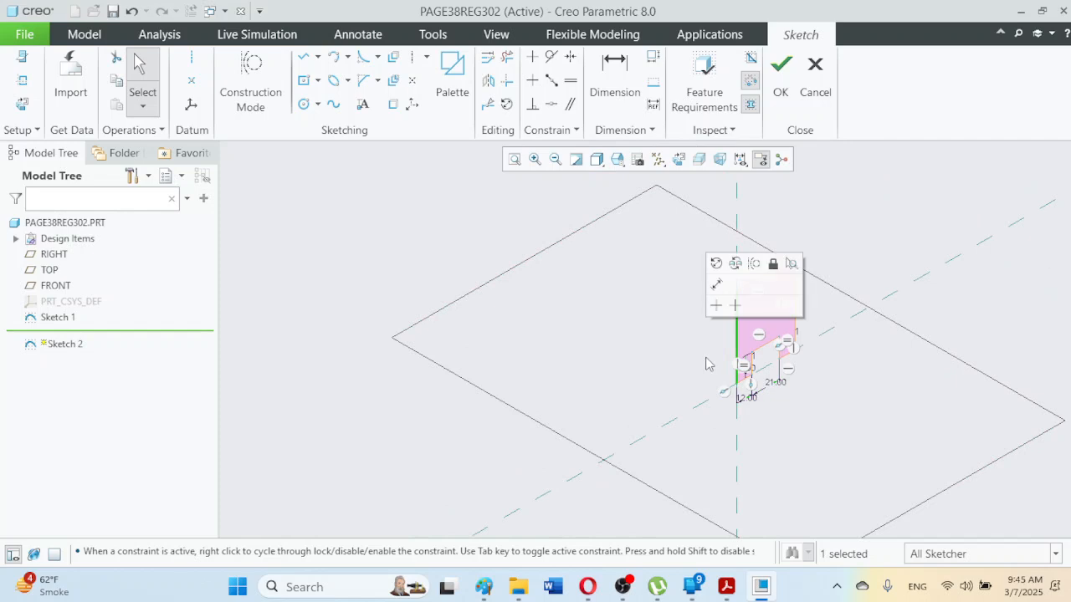
key("d")
left_click(737, 346)
middle_click(726, 345)
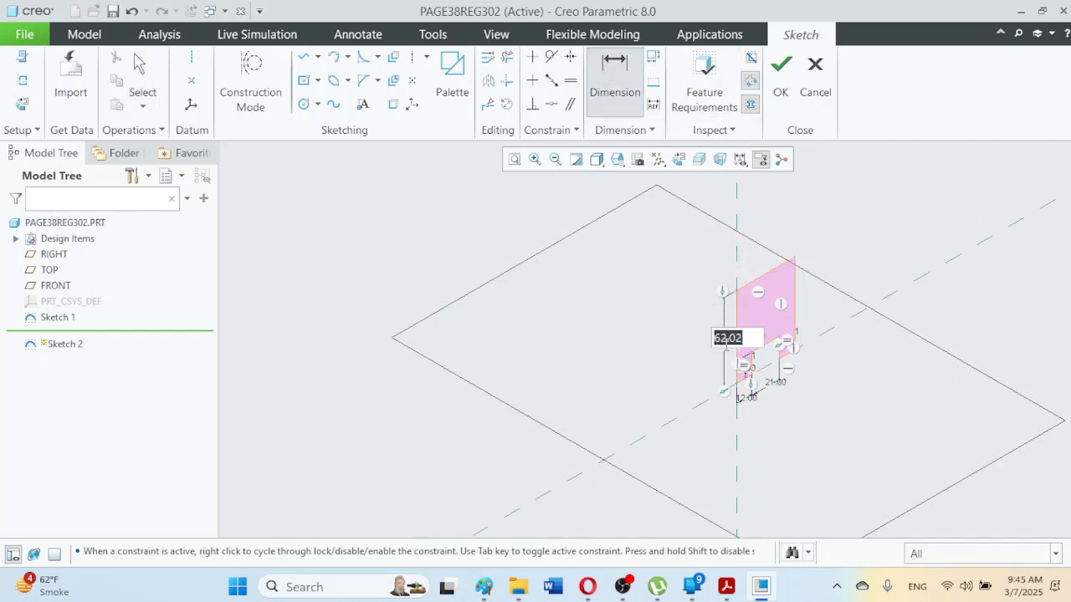
type("8")
key("BackSpace")
type("5")
key("Return")
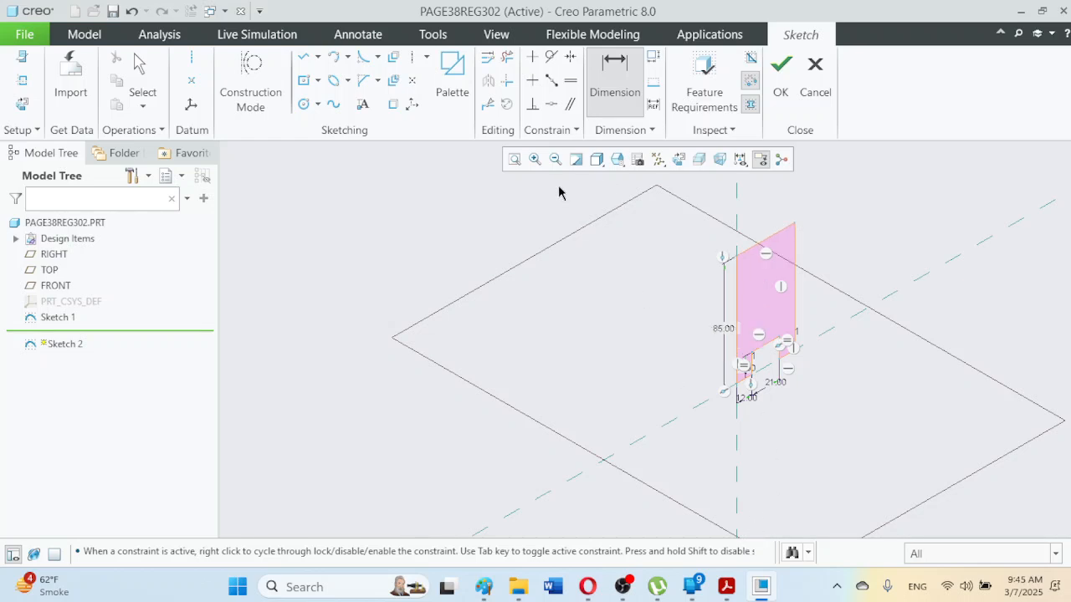
left_click(515, 159)
scroll(661, 435, "up", 4)
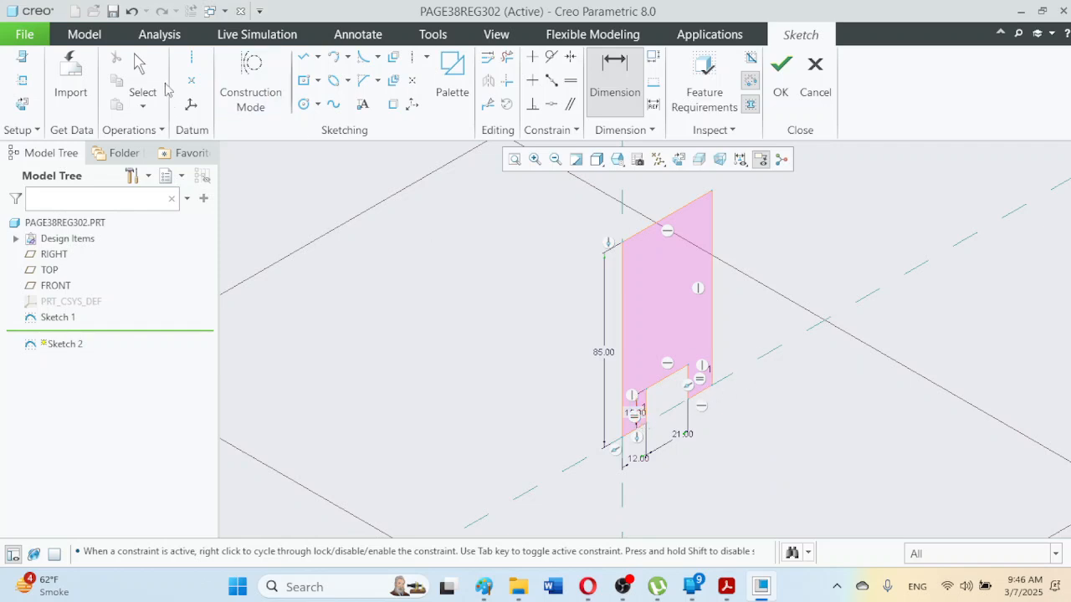
left_click(142, 68)
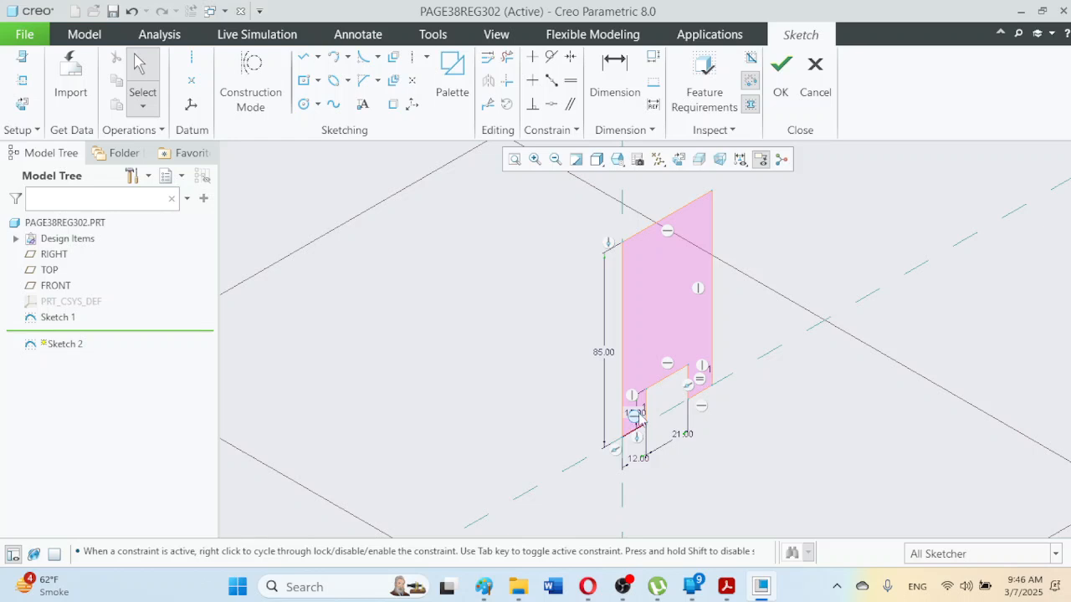
Step: Move the door notch's height dimension outside the profile beside the outer foot, and prepare a new blank image in Paint
left_click_drag(644, 418, 738, 352)
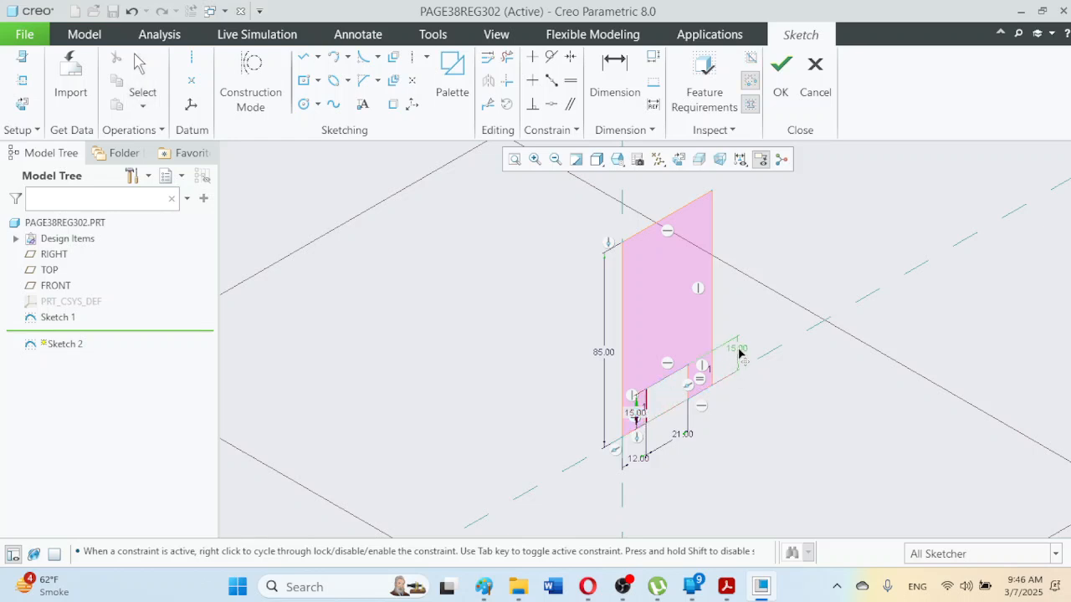
left_click(492, 594)
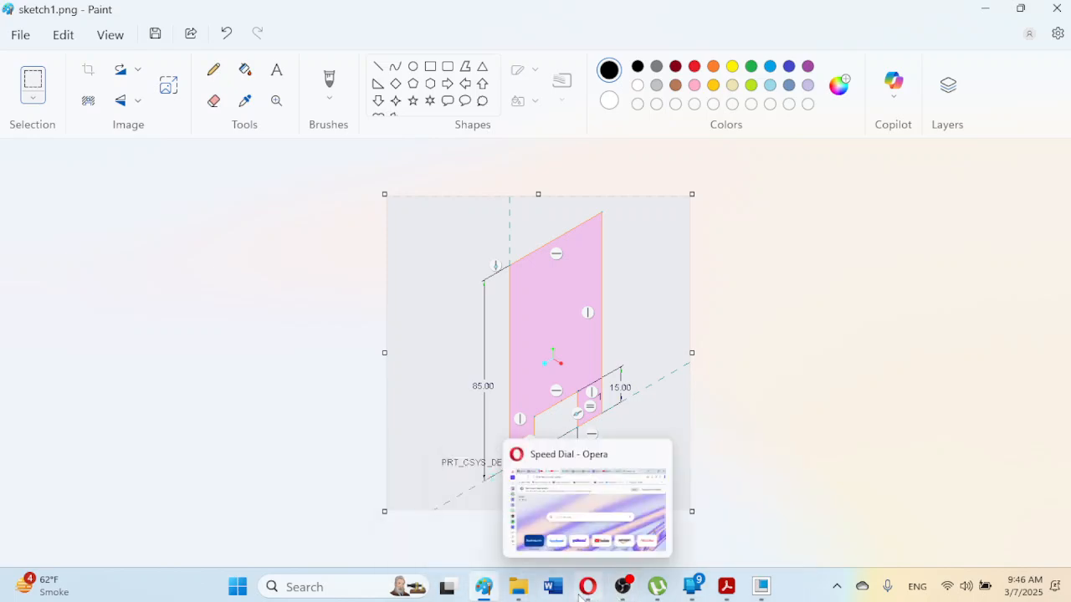
mouse_move(481, 590)
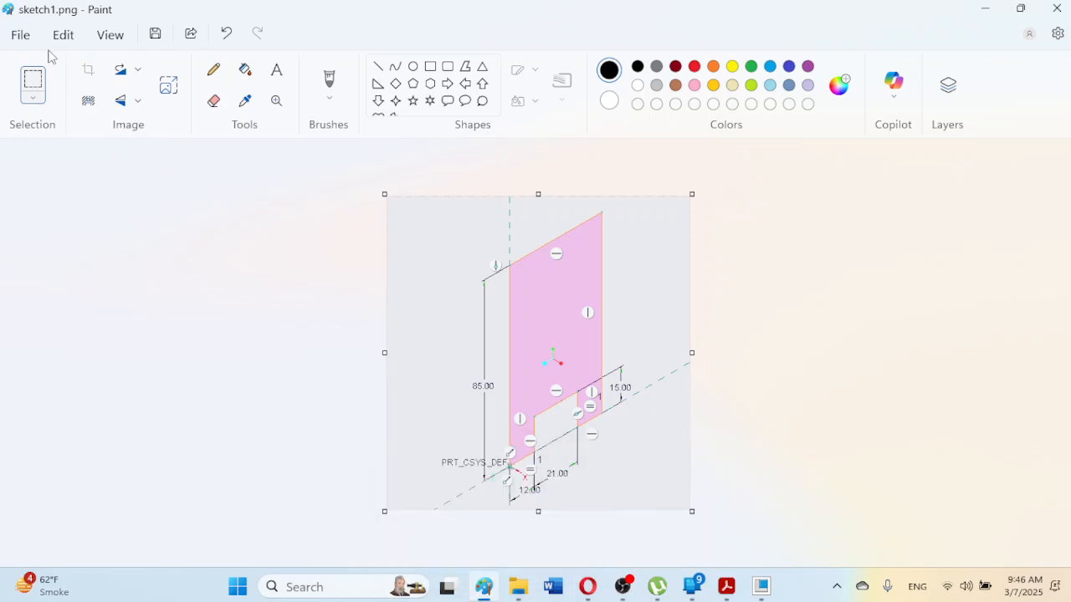
left_click(23, 38)
left_click(43, 67)
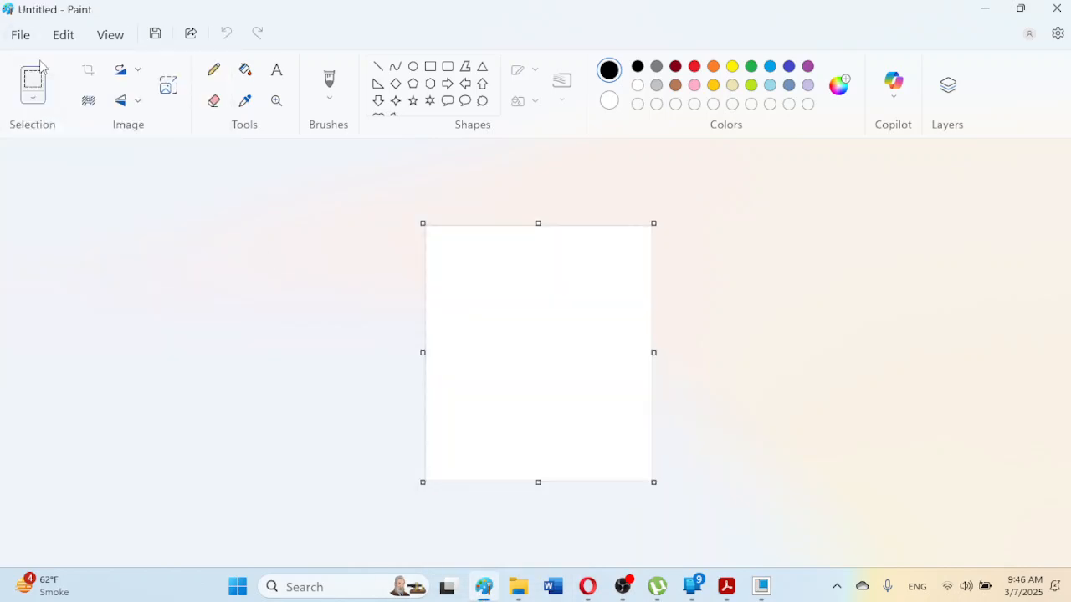
left_click(761, 586)
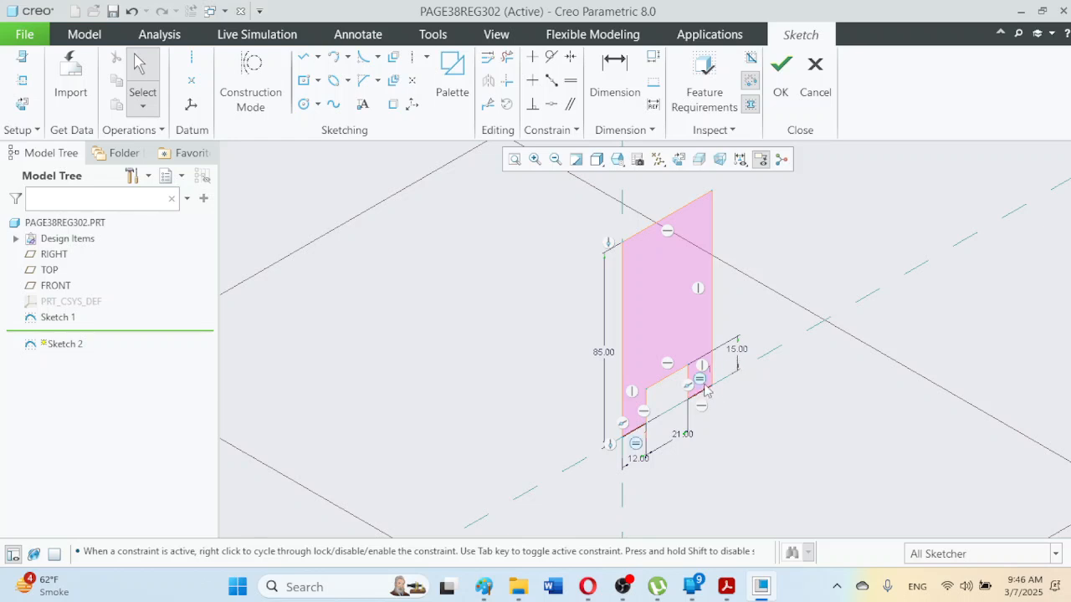
Step: Shift the notch width dimension below the door opening and take a screenshot of the dimensioned profile
left_click_drag(683, 441, 669, 442)
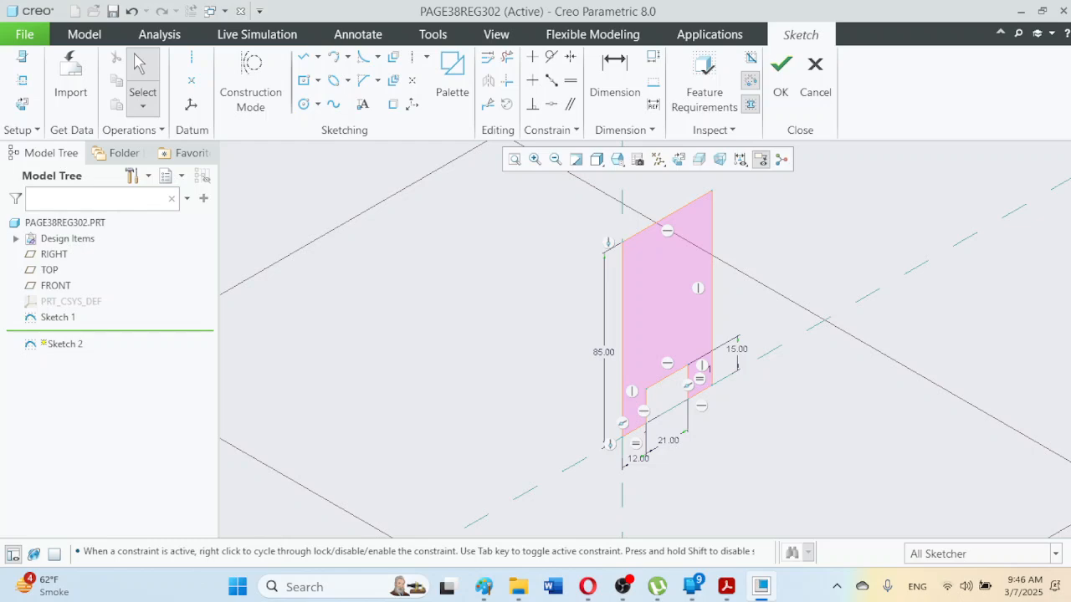
key("super+shift+s")
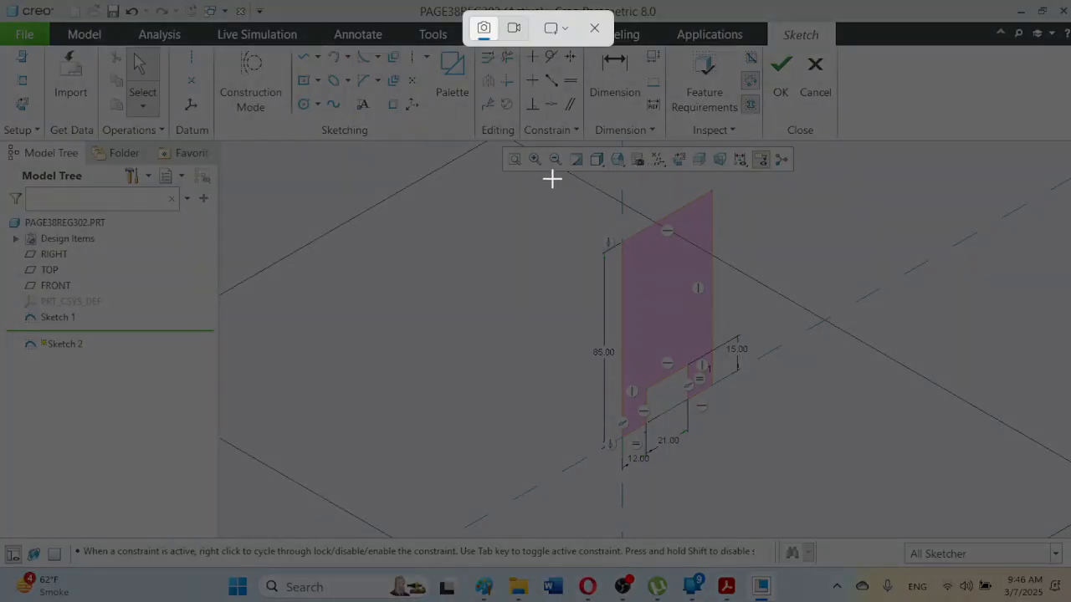
mouse_move(548, 176)
left_mouse_down()
mouse_move(787, 428)
mouse_move(787, 512)
left_mouse_up()
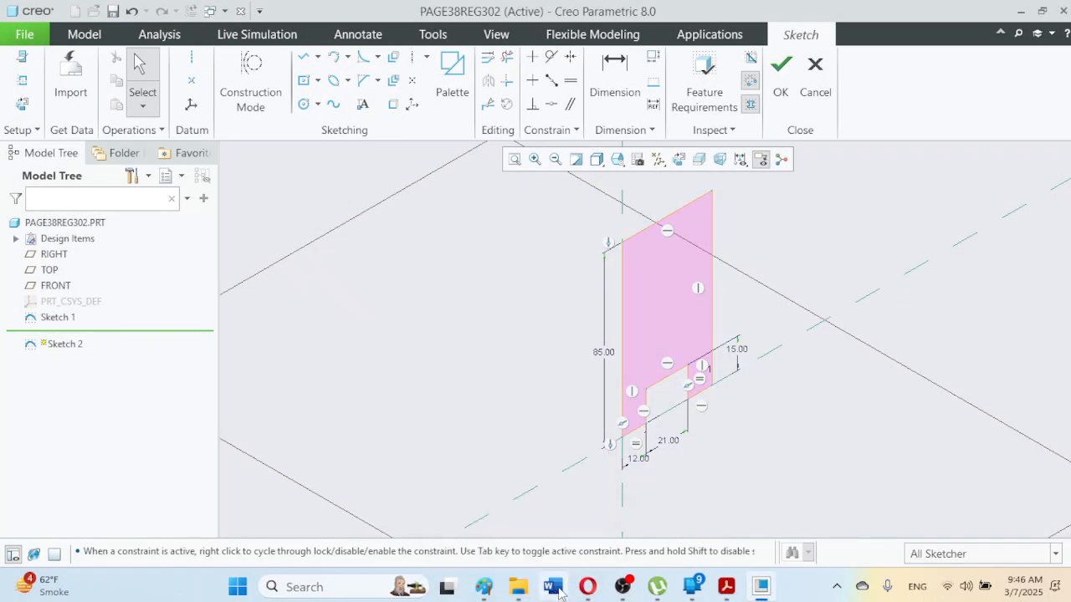
Step: Paste the profile screenshot into the blank Paint image and save it as baseprofile301.png in the reg301 folder
left_click(483, 586)
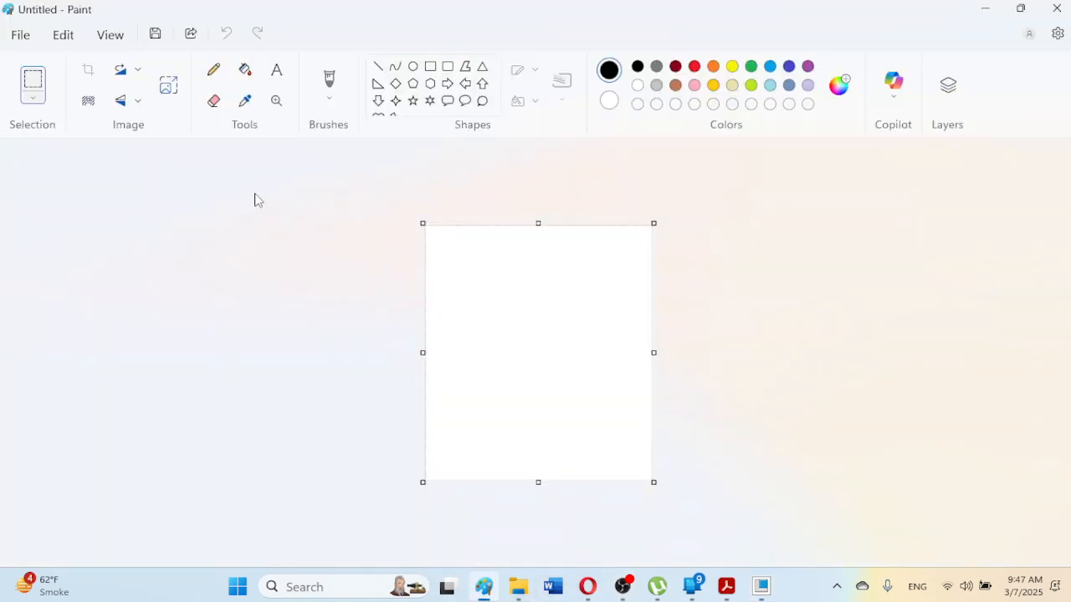
key("ctrl+v")
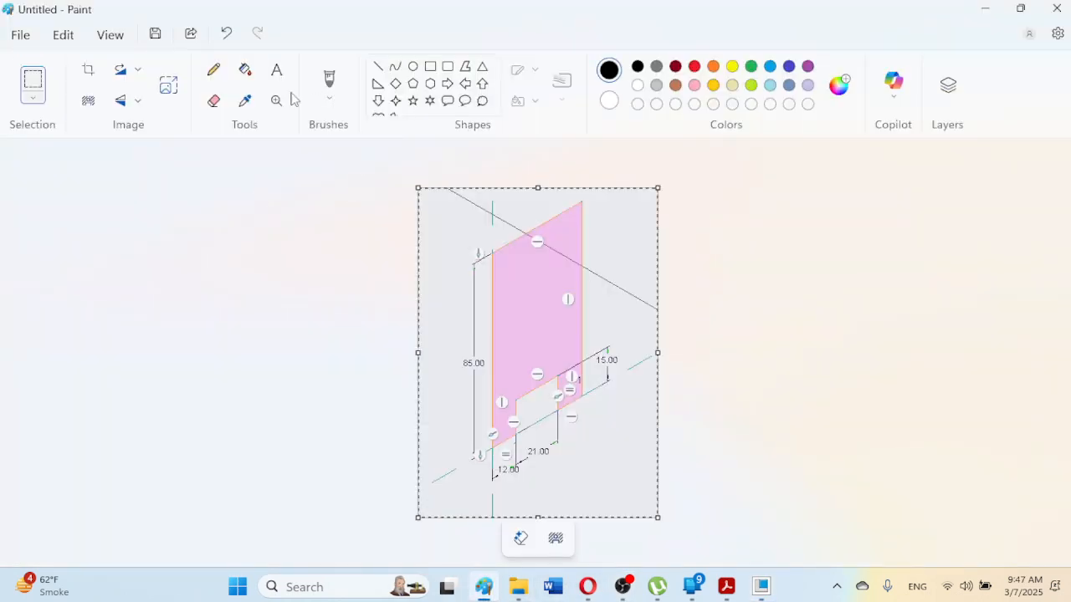
left_click(155, 33)
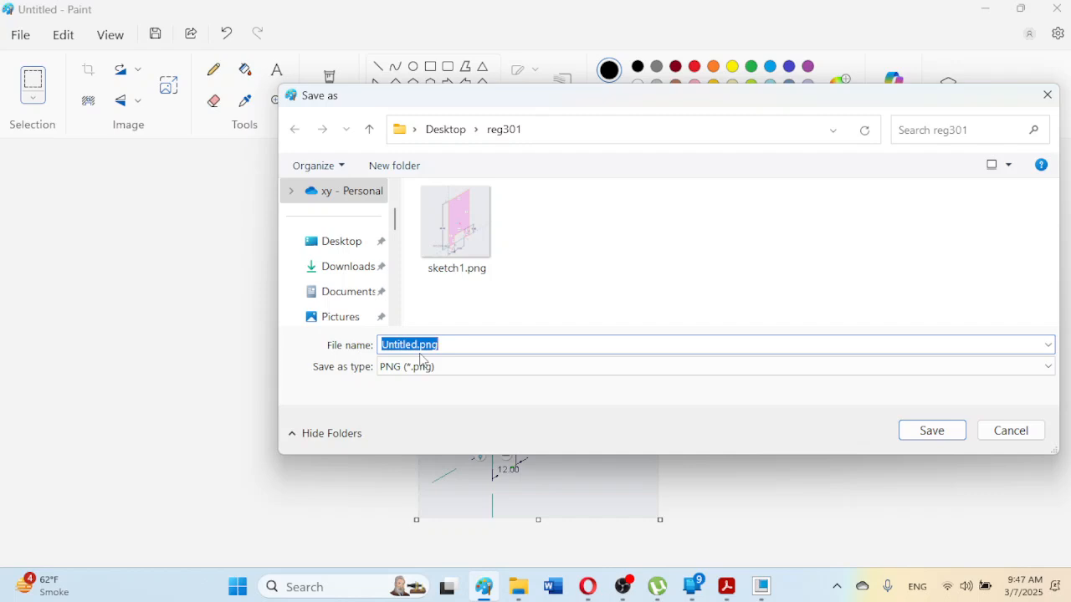
type("ba")
type("301")
key("Return")
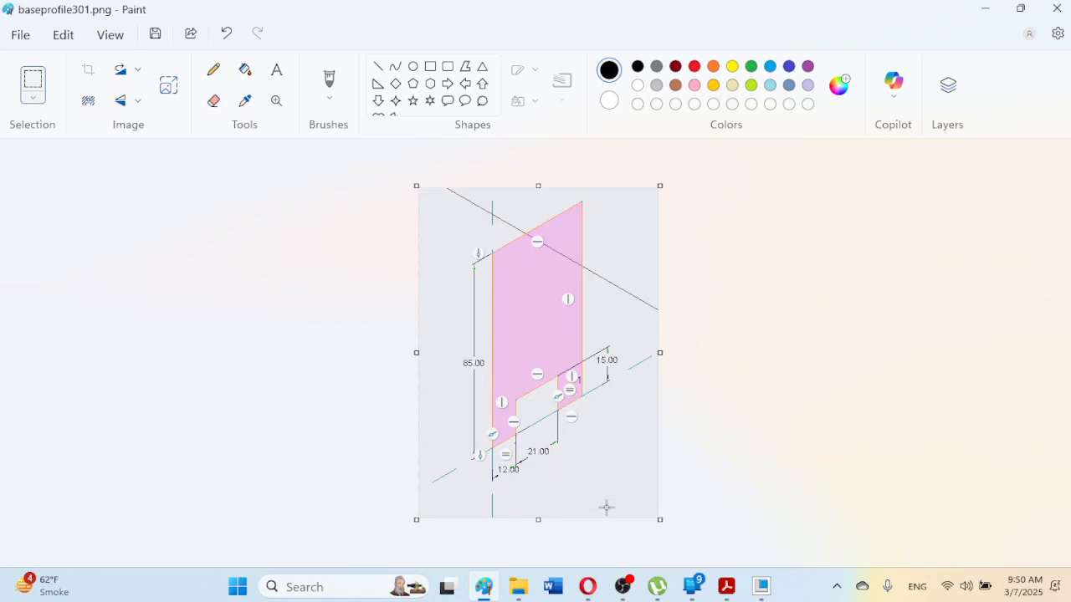
Step: Compare the house drawing's roof slopes in Acrobat with the extruded block in Creo, clearing the current selection
left_click(619, 590)
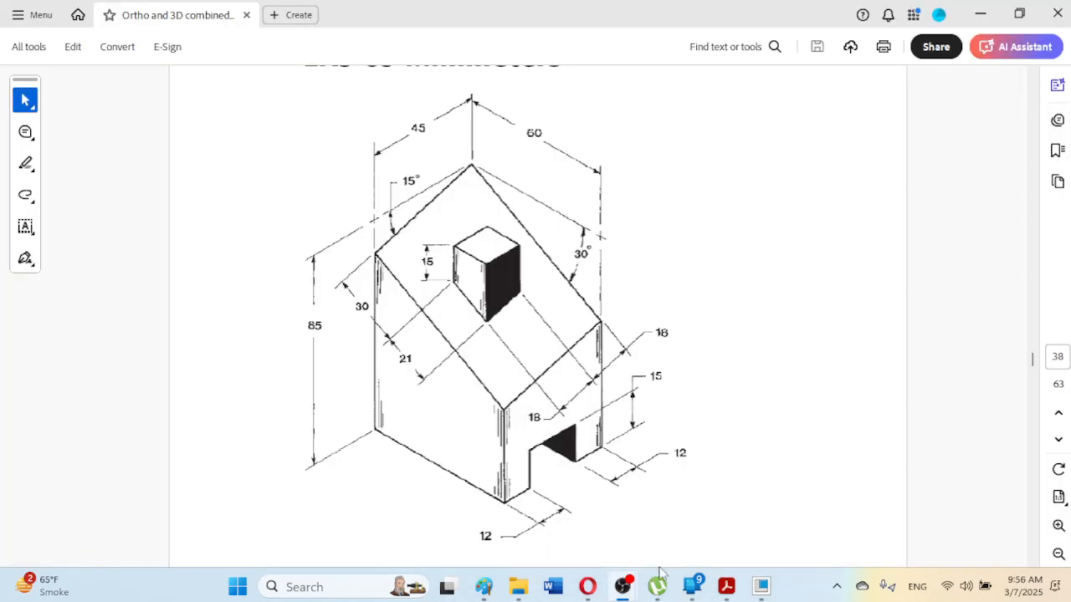
mouse_move(587, 586)
left_click(727, 589)
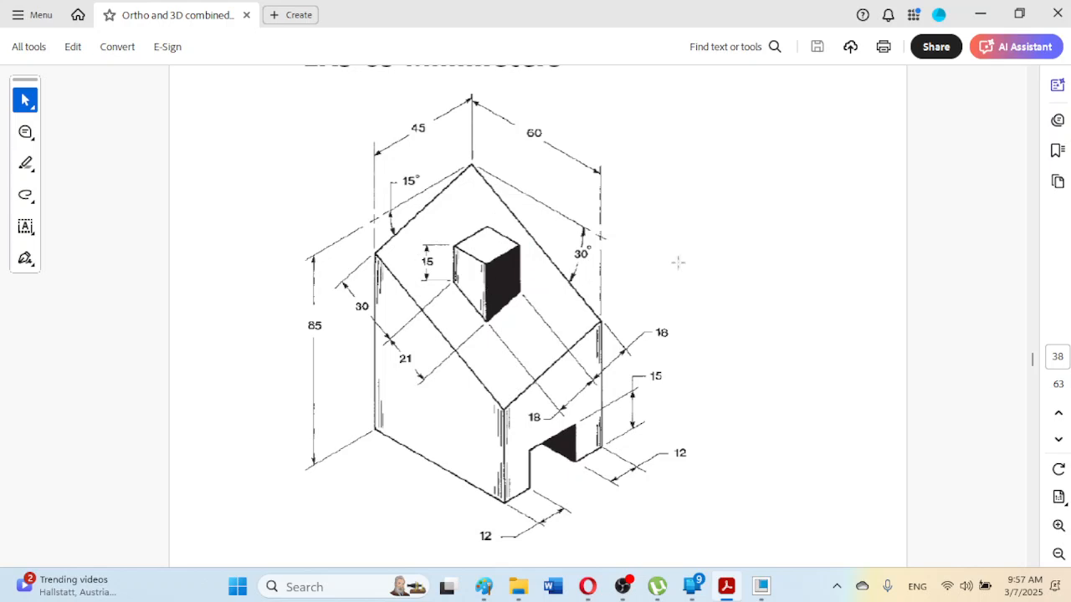
left_click(761, 587)
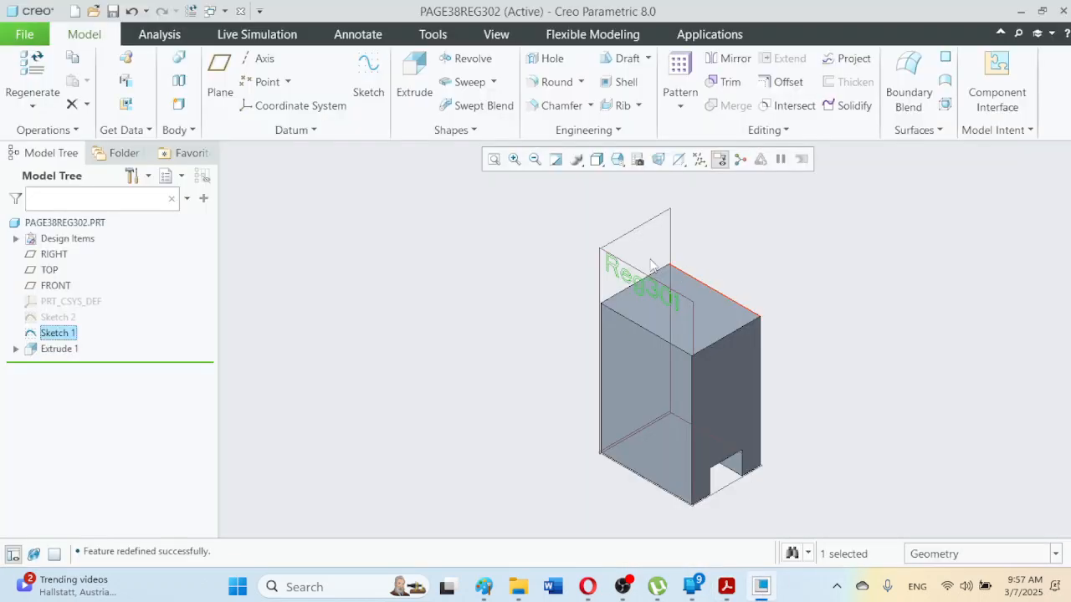
left_click(529, 313)
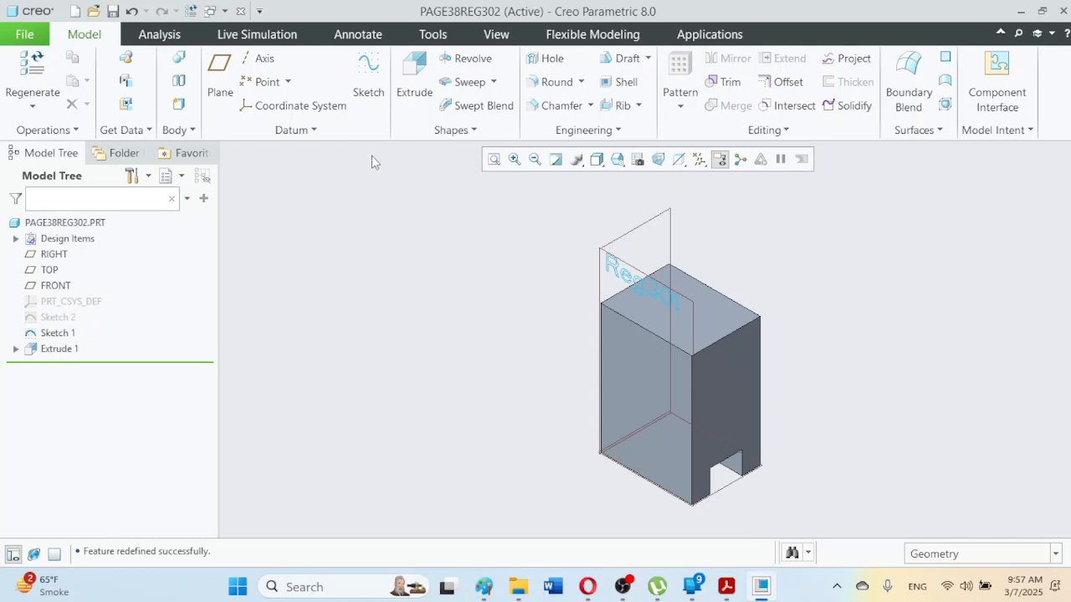
left_click(726, 588)
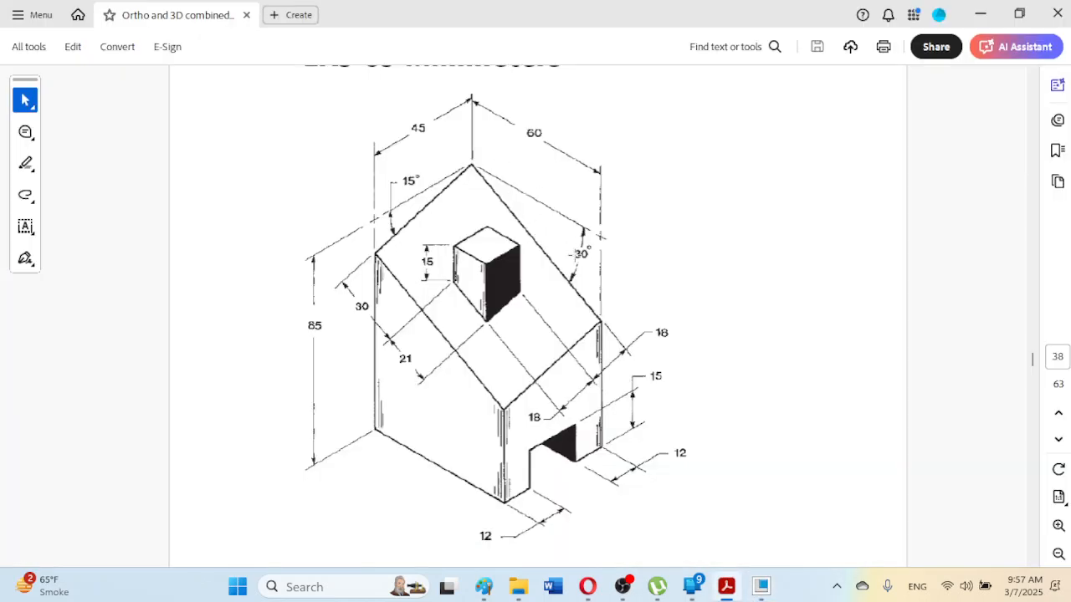
left_click(761, 586)
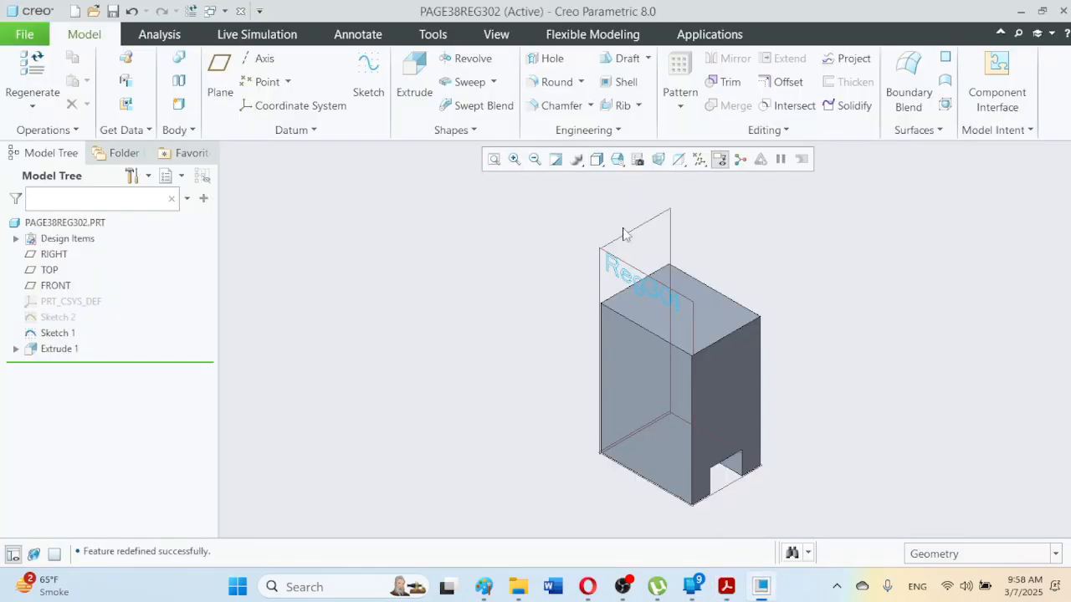
Step: Start a sketch on the block's hidden long side wall and restore the standard isometric view
middle_click_drag(786, 241, 720, 345)
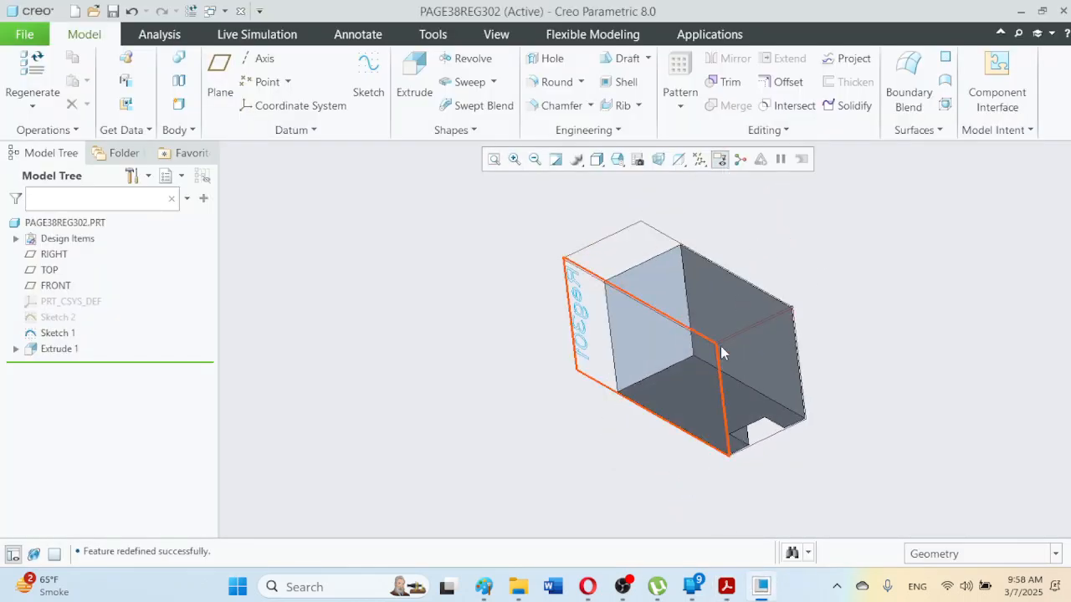
left_click(702, 296)
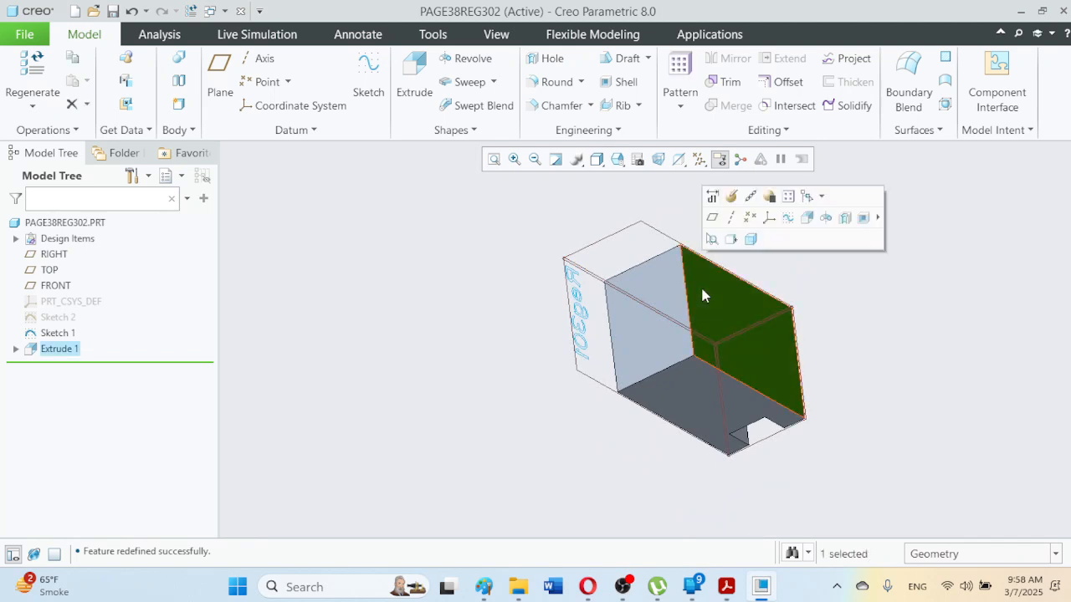
left_click(368, 80)
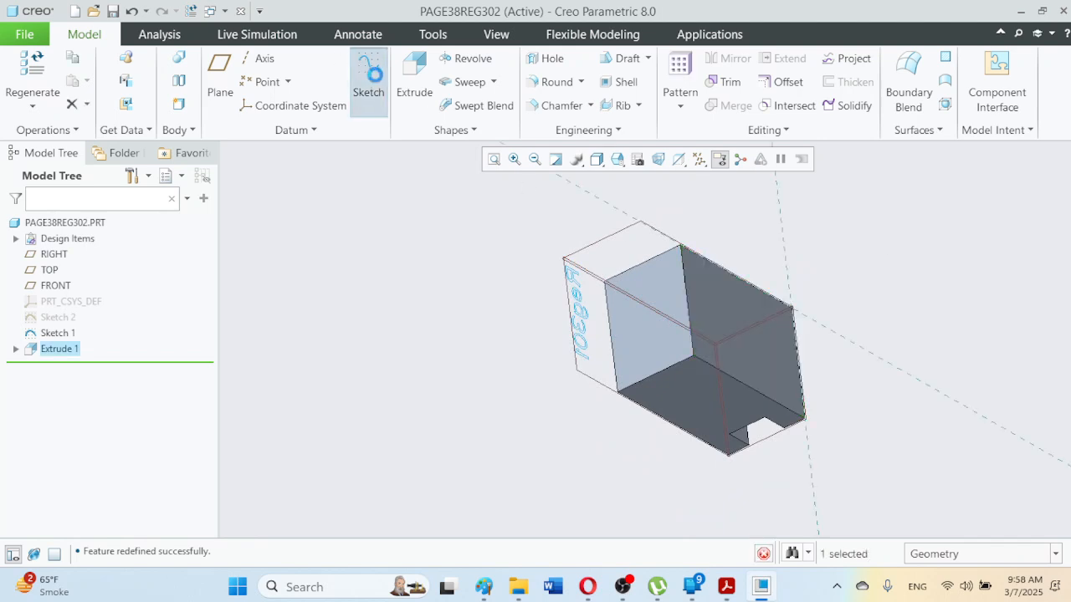
left_click(618, 160)
left_click(632, 178)
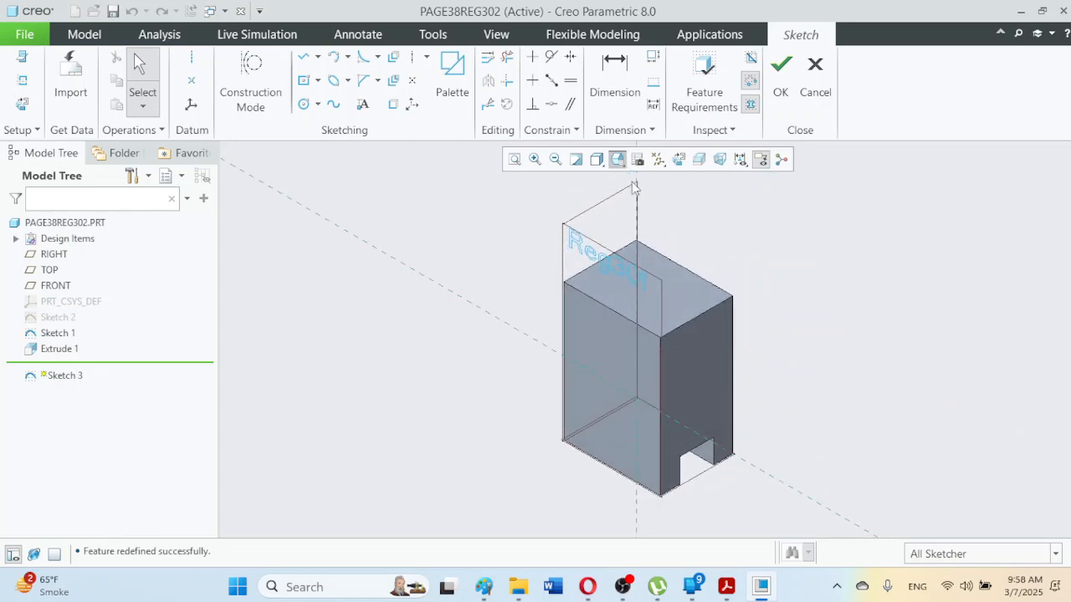
Step: Consult the drawing and sketch a sloping line from the block's upper back corner down past the door-side wall
left_click(308, 58)
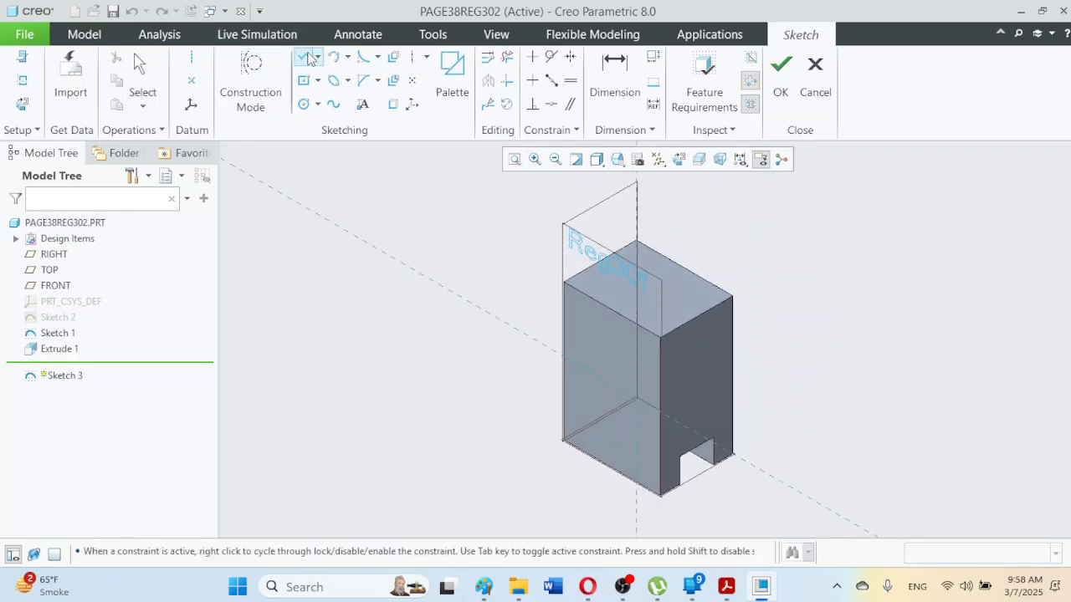
left_click(735, 592)
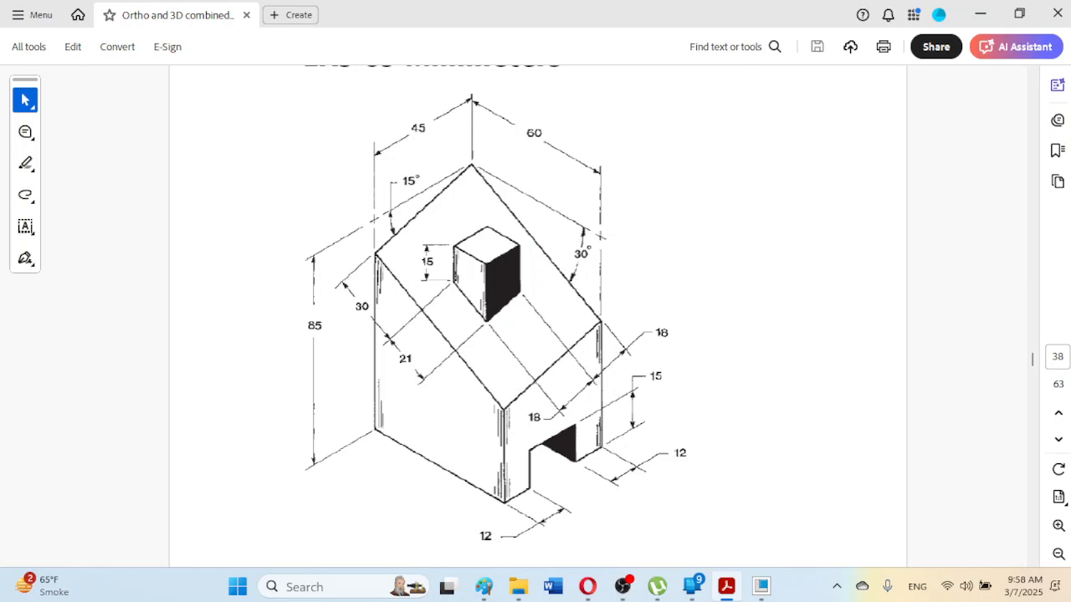
left_click(761, 586)
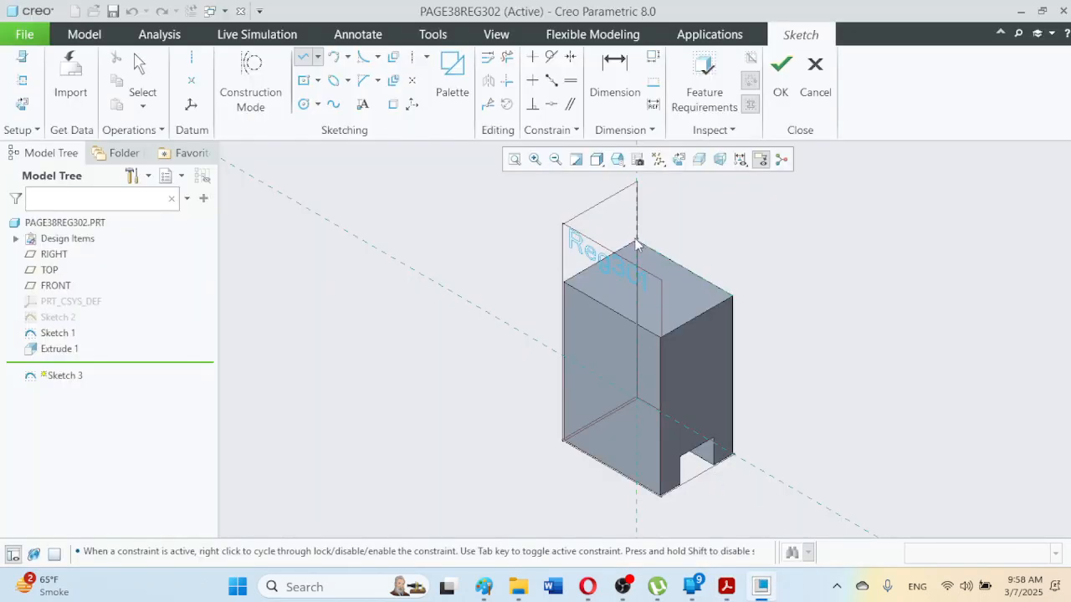
left_click(790, 411)
left_click(141, 80)
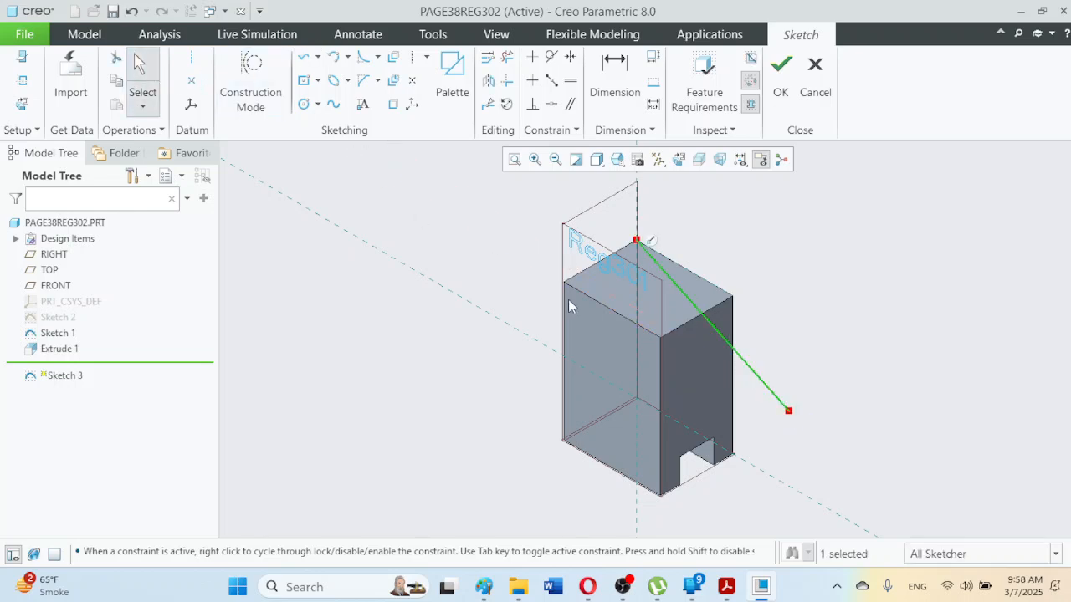
left_click(451, 239)
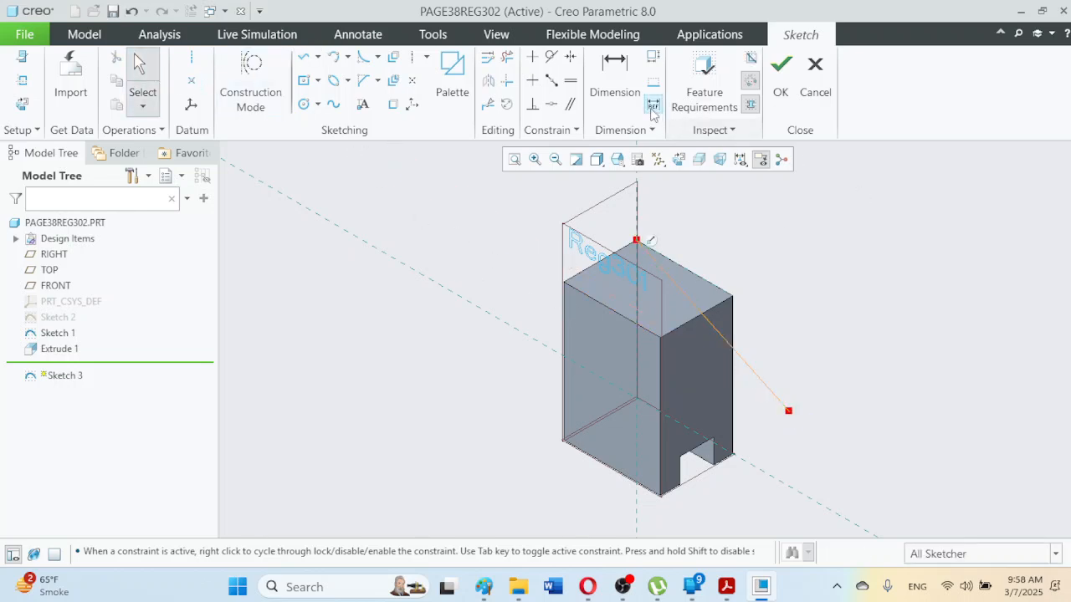
Step: Dimension the angle between the sloping line and the block's top edge as 30° and finish the sketch
left_click(623, 91)
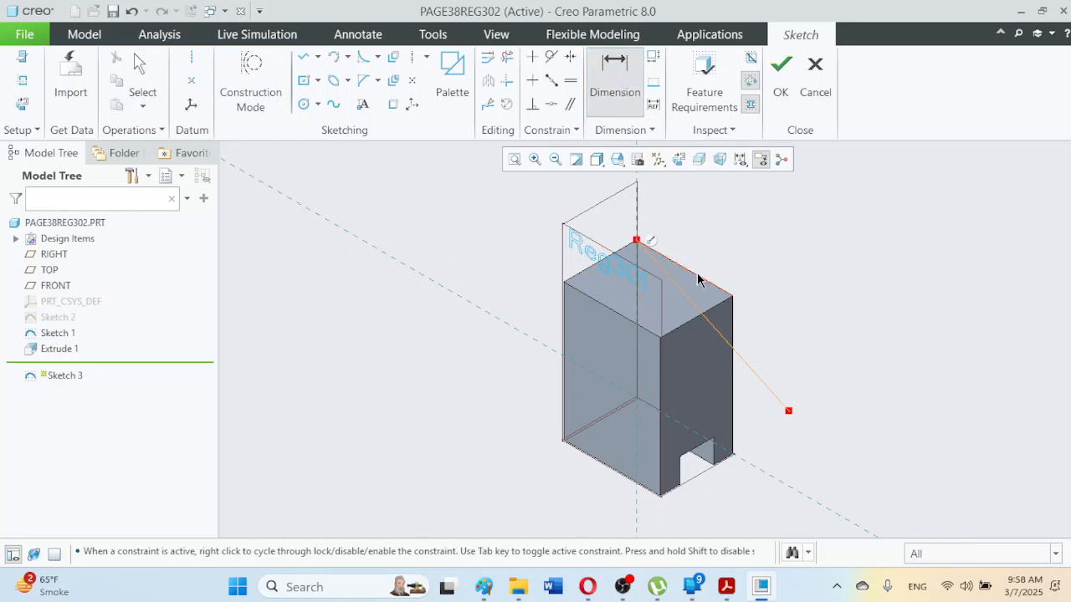
left_click(704, 285)
left_click(726, 343)
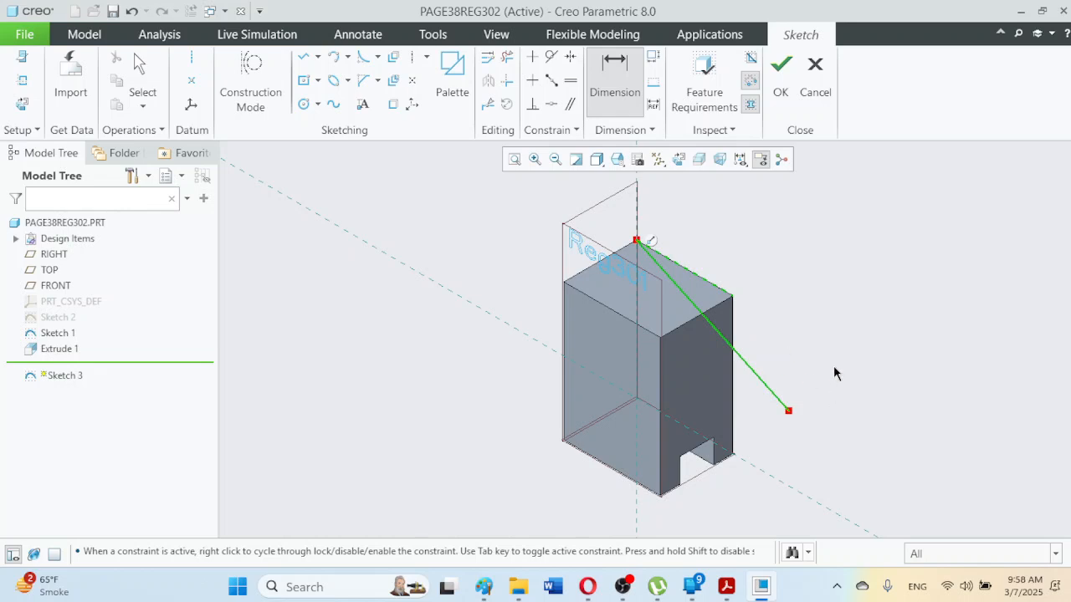
middle_click(801, 368)
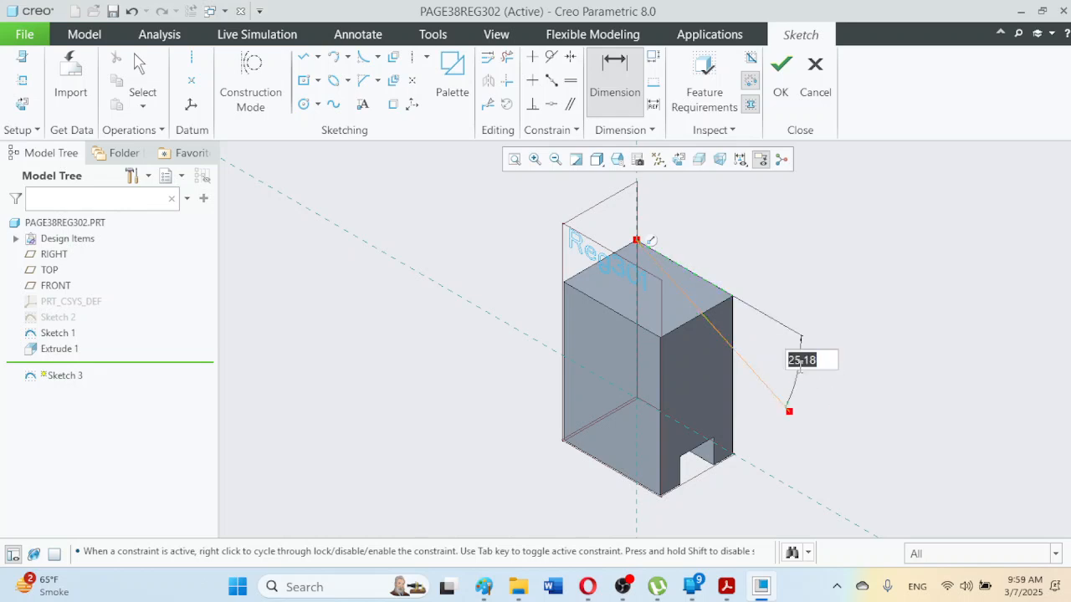
type("30")
key("Return")
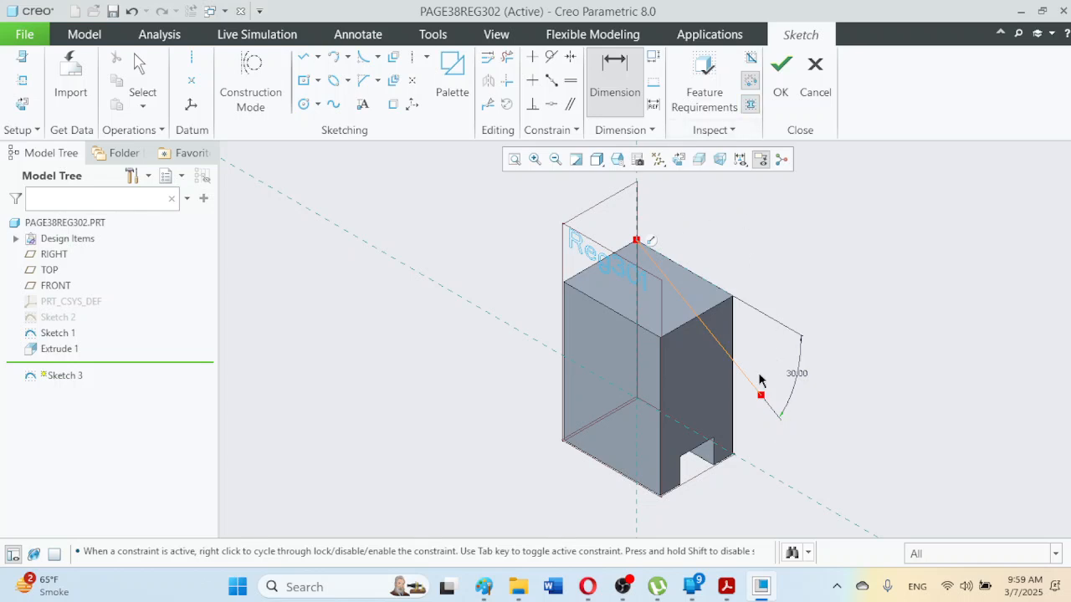
left_click(780, 67)
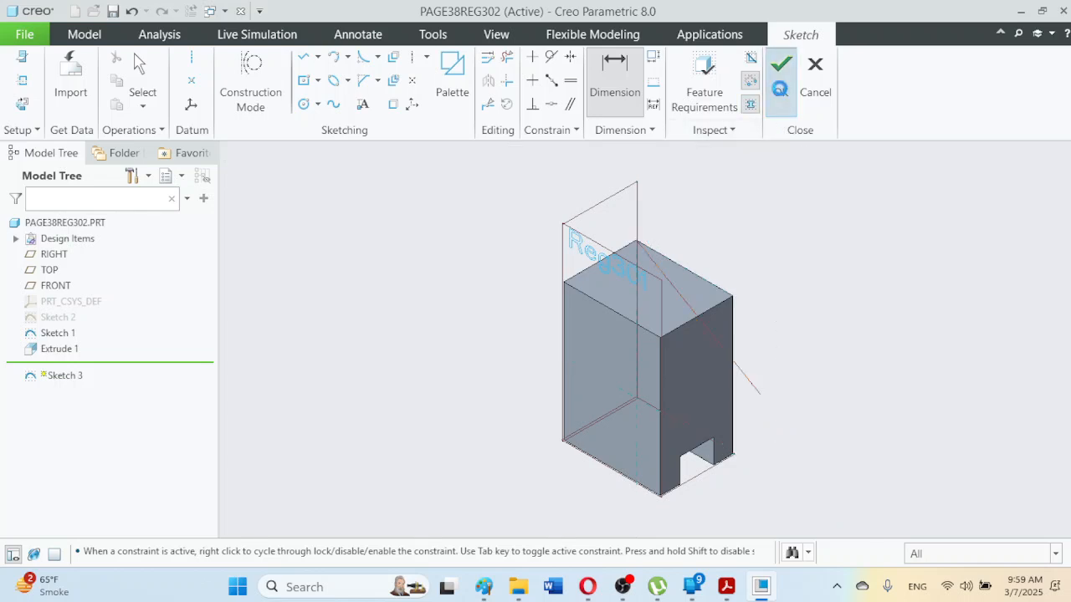
Step: Check the roof angles on the house drawing in Acrobat and return to the Creo model
left_click(760, 382)
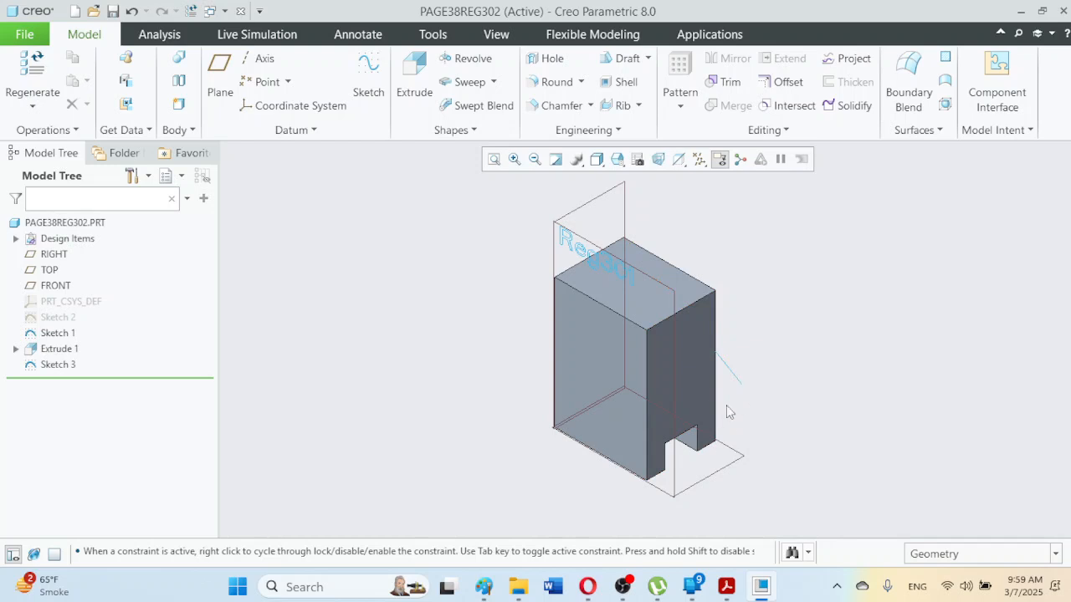
left_click(726, 586)
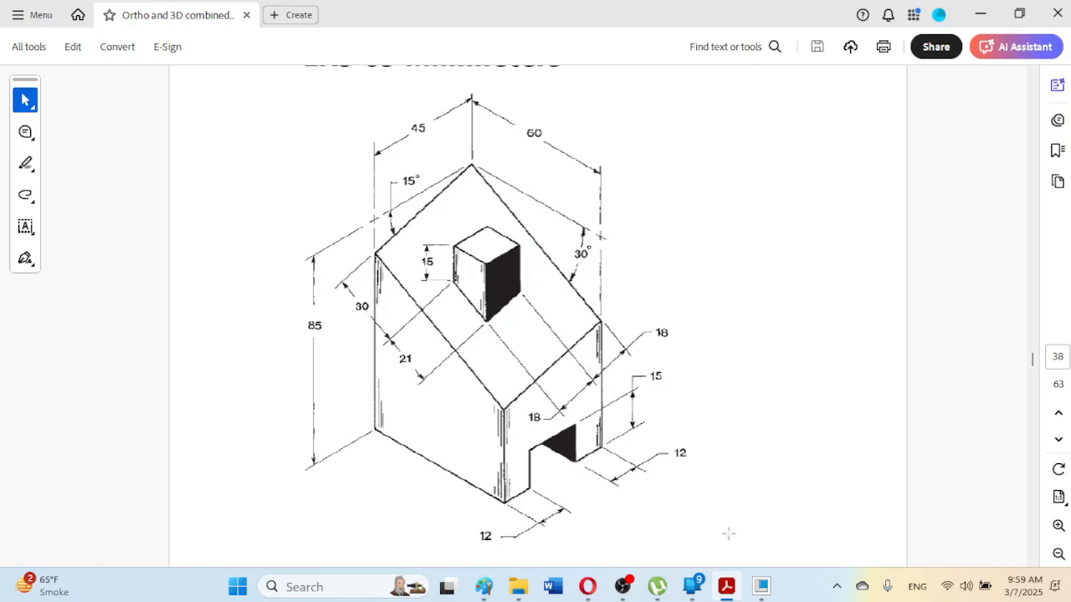
left_click(761, 587)
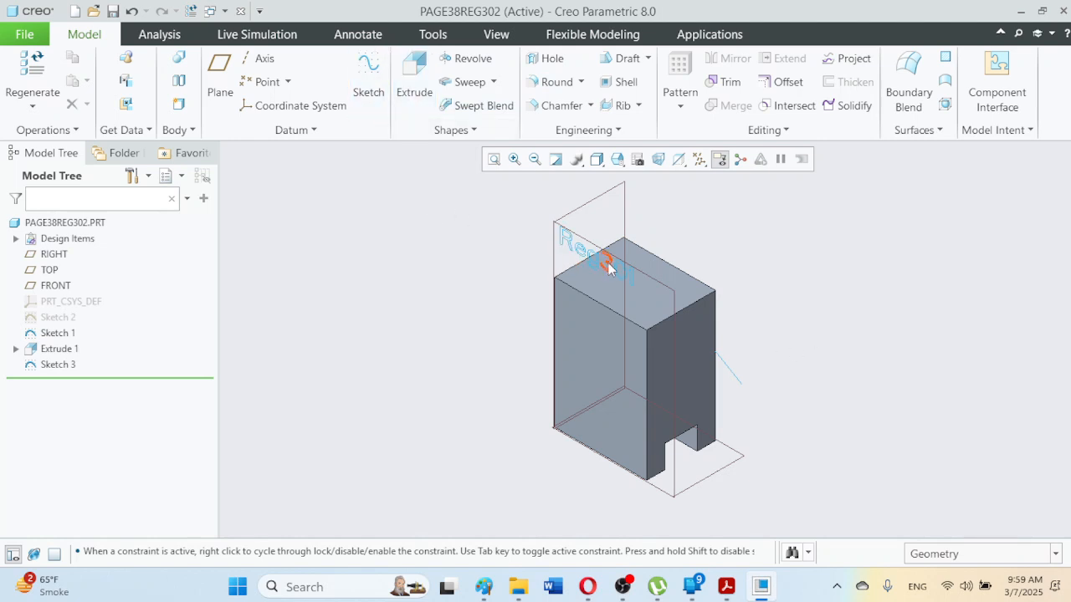
Step: Start a sketch on the block's hidden wall opposite the door-side wall and restore the standard isometric view
left_click(368, 84)
middle_click_drag(456, 216, 517, 253)
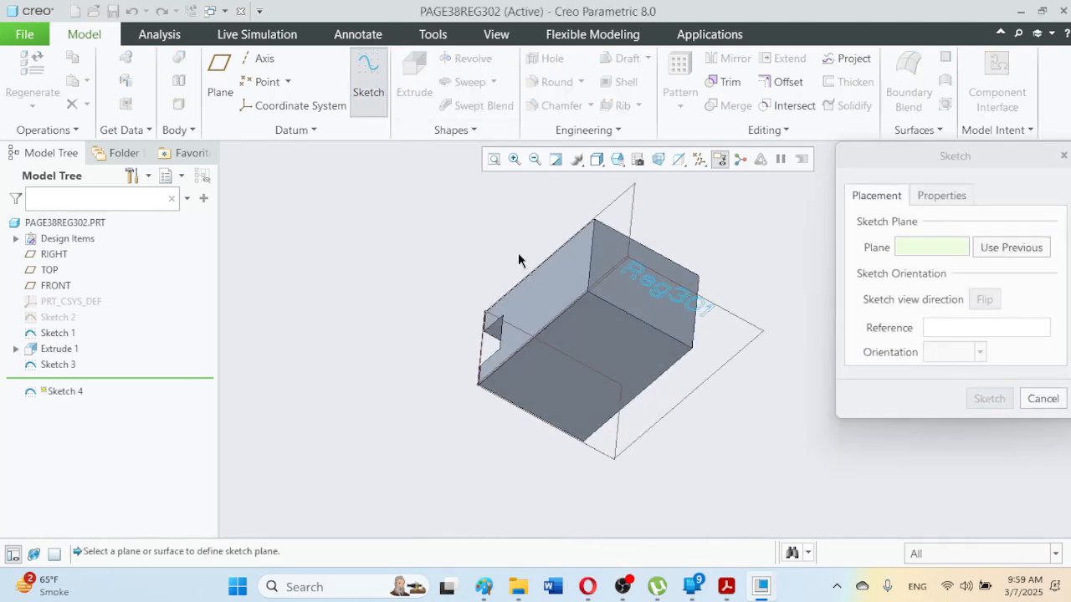
left_click(541, 294)
left_click(989, 399)
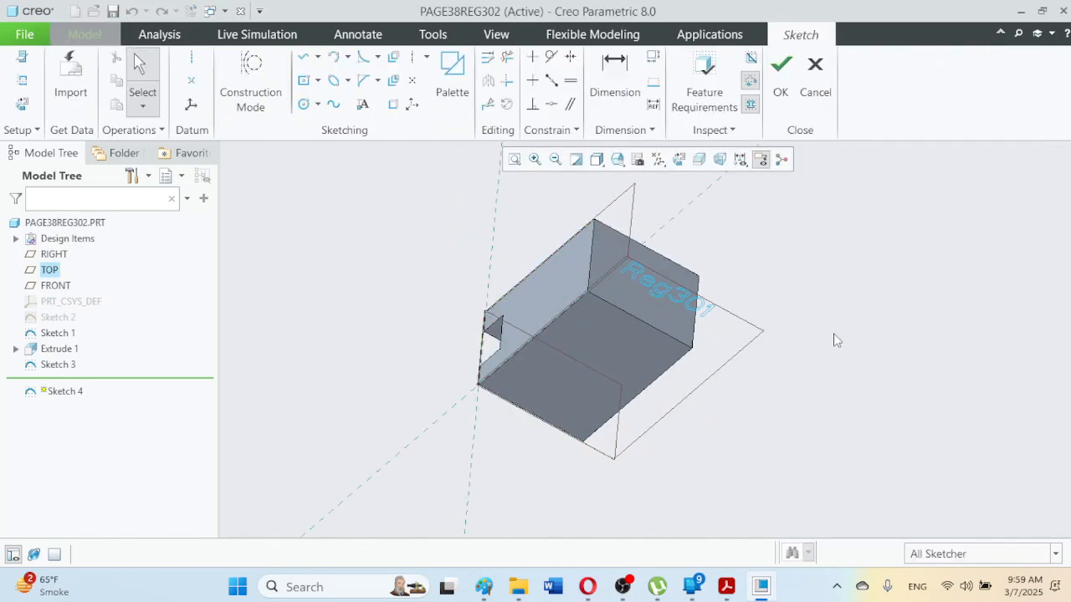
left_click(617, 159)
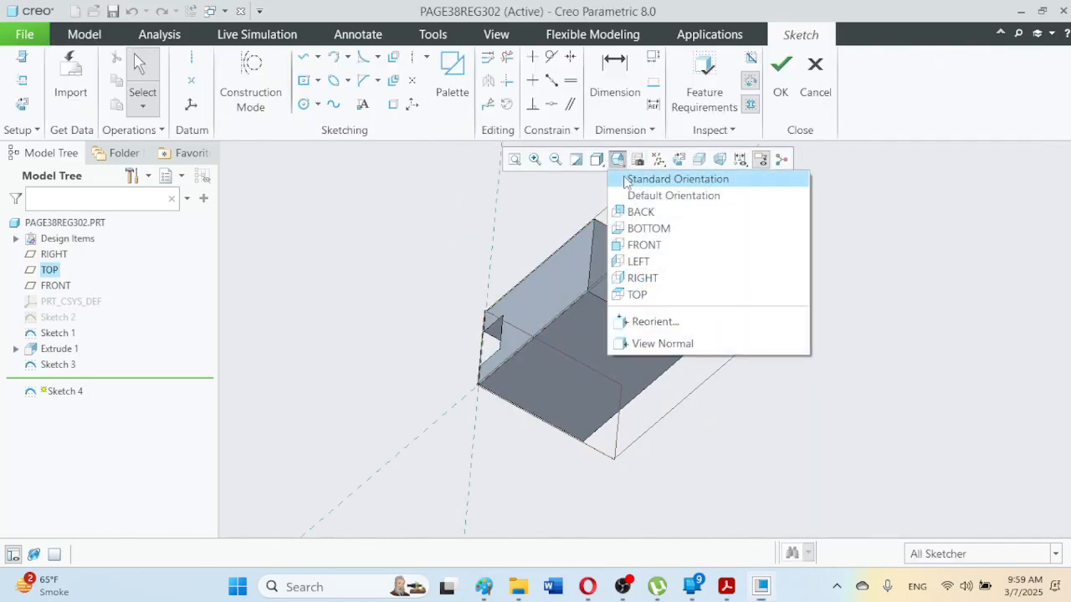
left_click(626, 179)
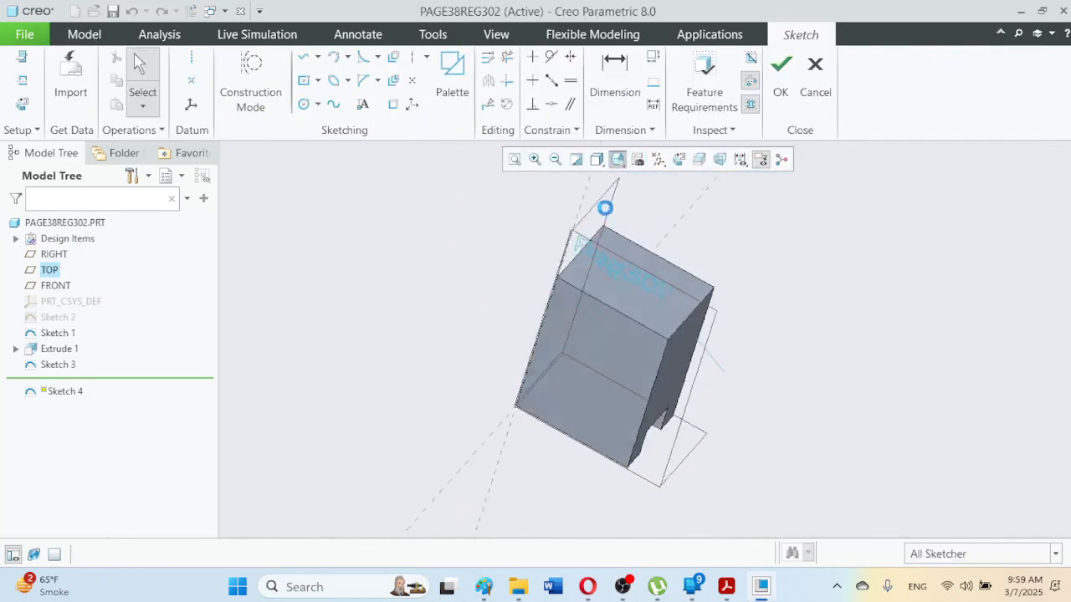
Step: Sketch a sloping line from the block's upper back corner down past the long front wall
left_click(303, 60)
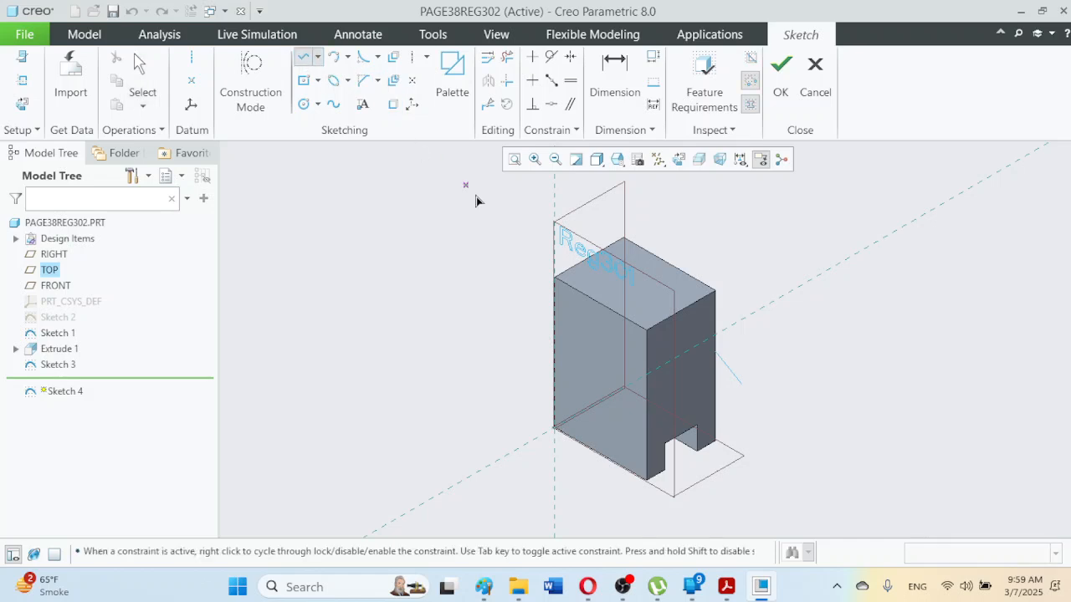
left_click(626, 240)
left_click(471, 400)
Step: Dimension the angle between the new sloping line and the block's adjoining top edge as 15° and finish the sketch
left_click(615, 75)
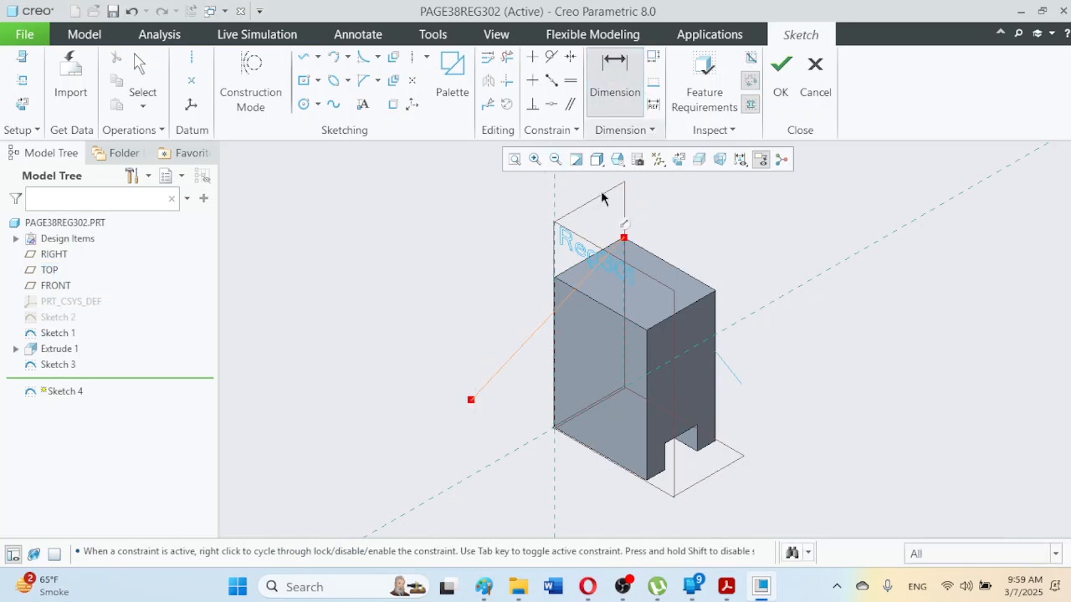
left_click(543, 324)
left_click(563, 277)
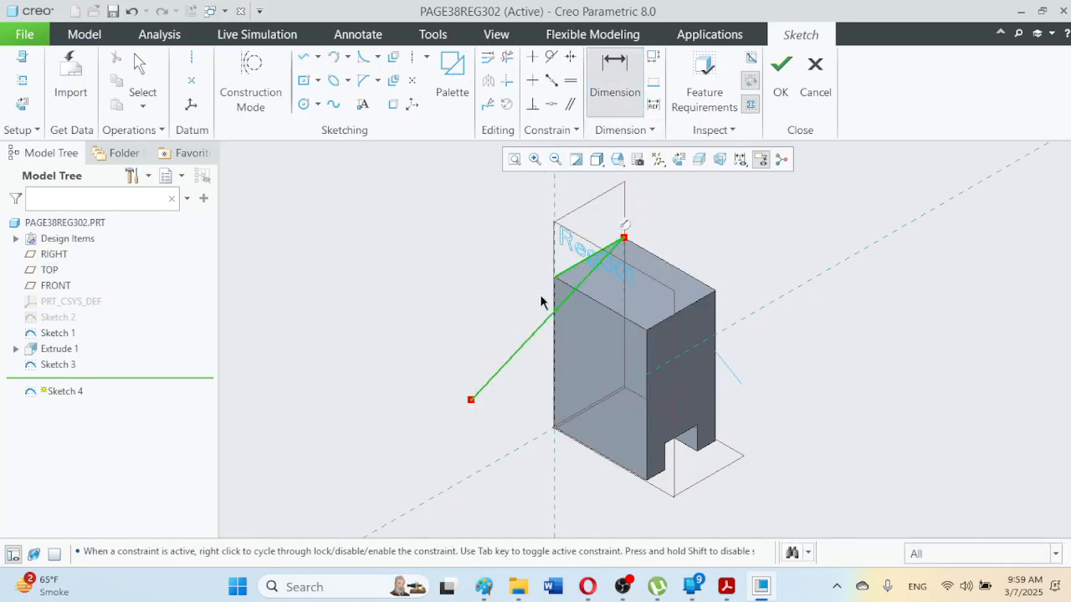
middle_click(510, 333)
type("1")
key("Return")
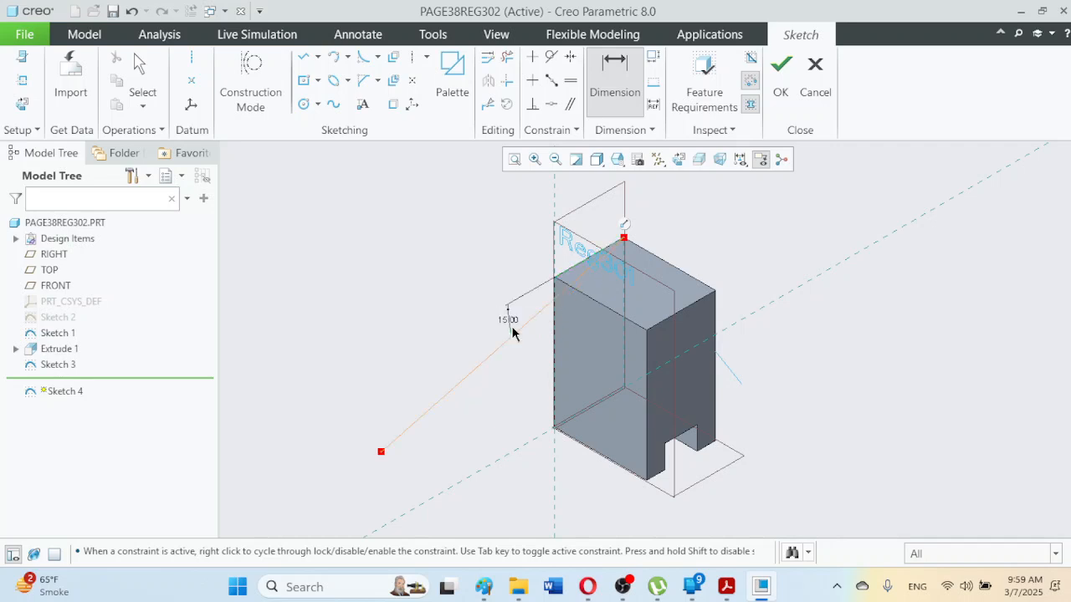
left_click(777, 94)
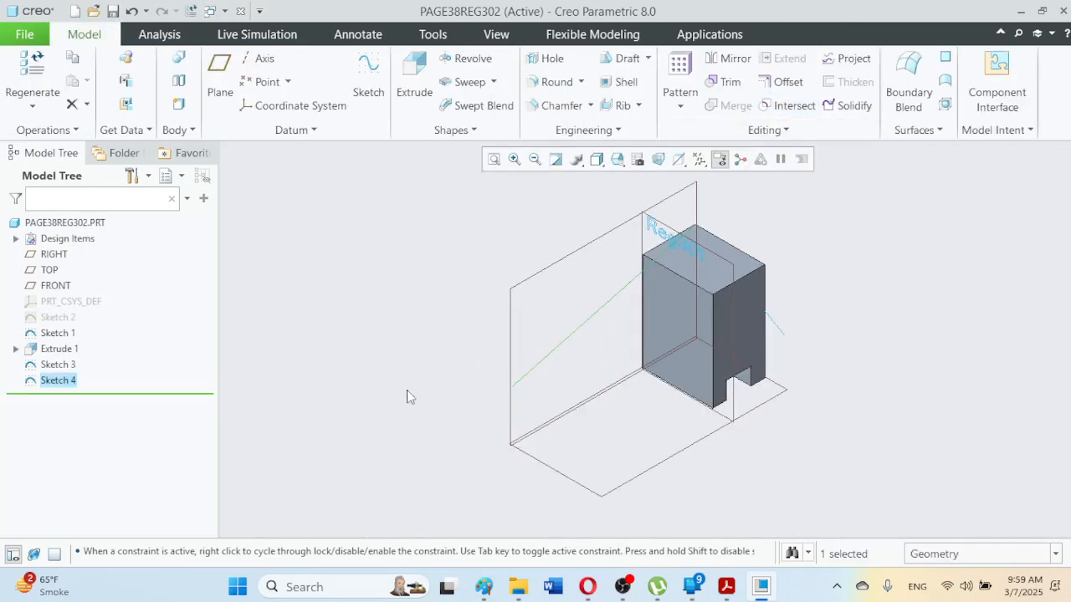
left_click(398, 349)
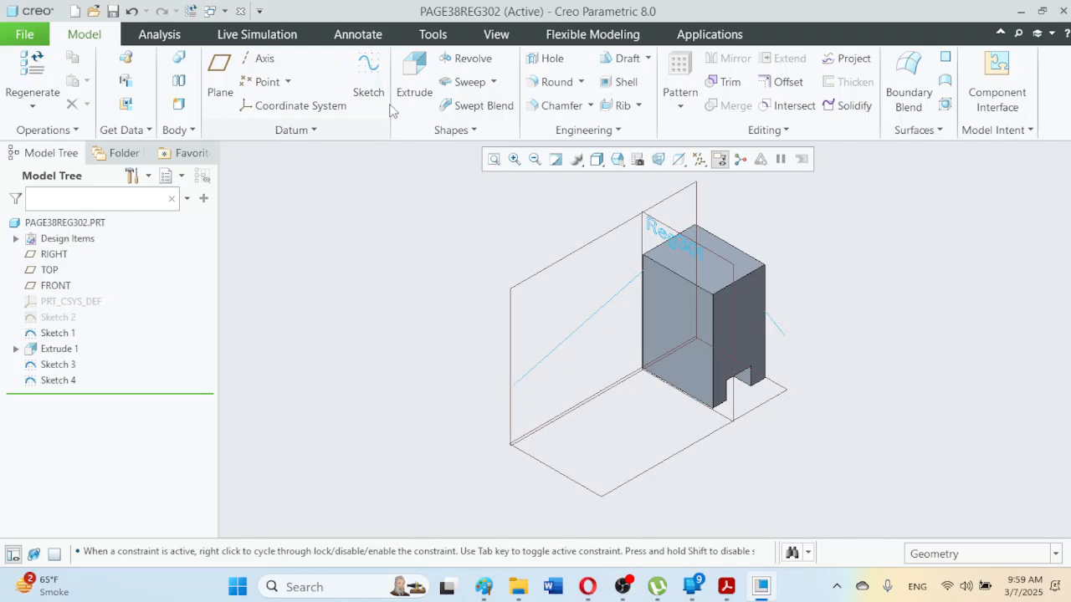
Step: Try a datum plane through the block's upper back corner and the free ends of both sloping lines, and undo it
left_click(219, 84)
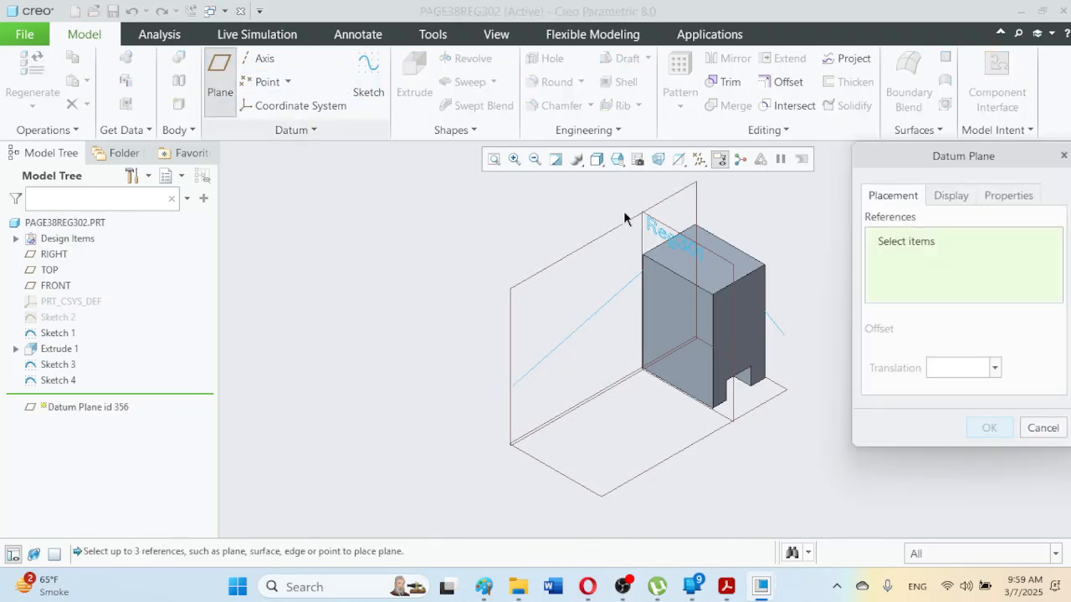
left_click(696, 228)
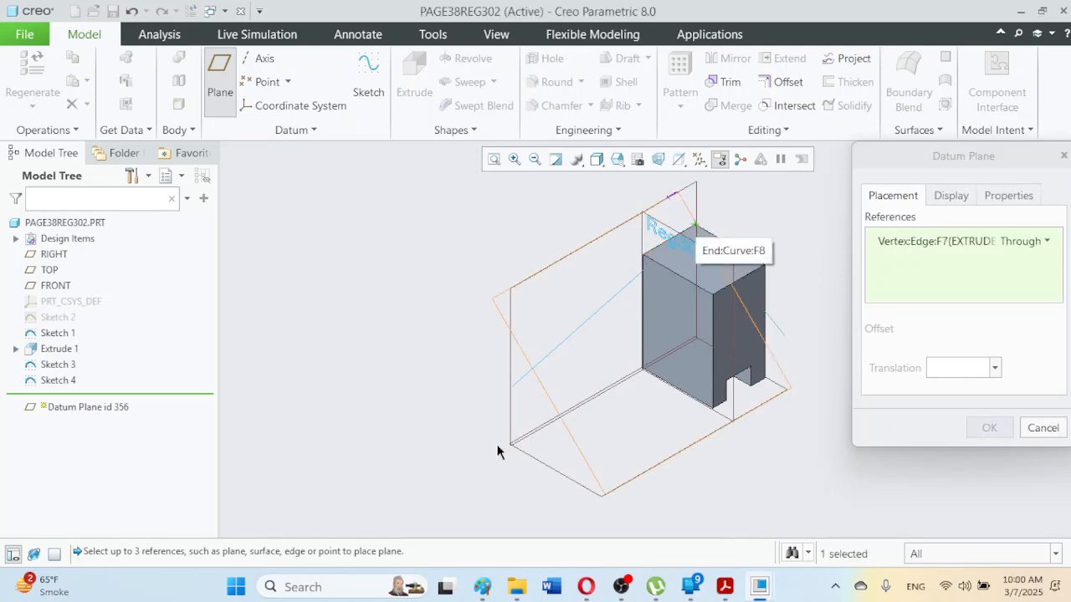
left_click(511, 386)
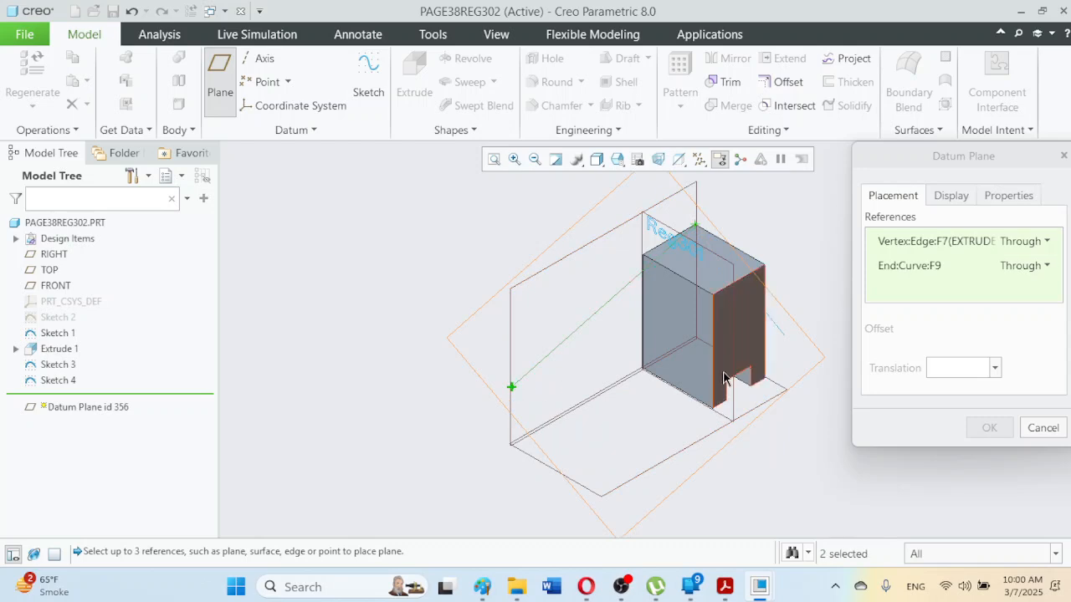
left_click(785, 336)
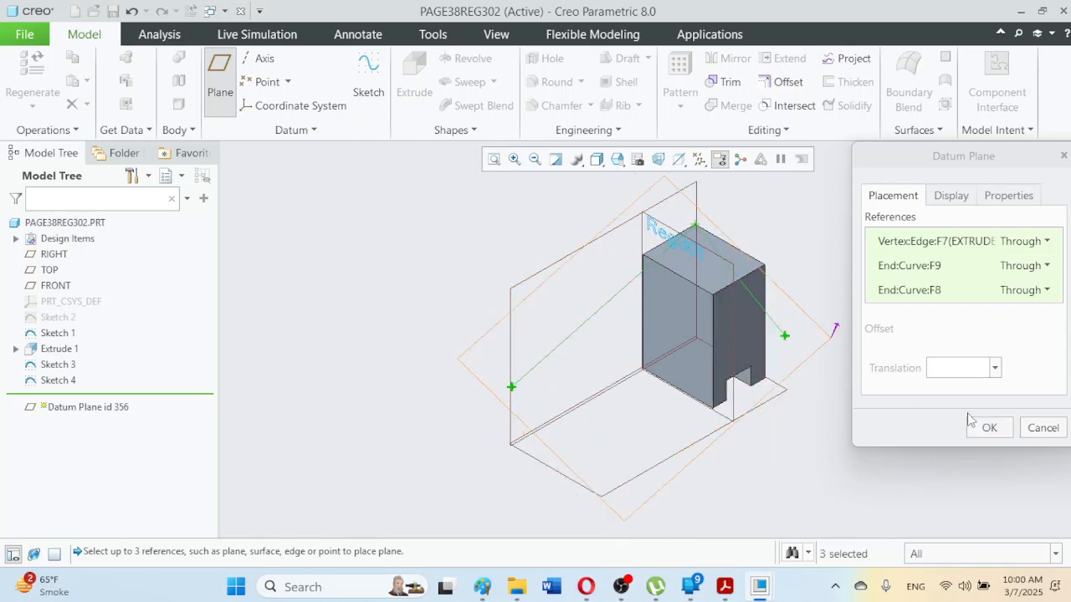
left_click(988, 428)
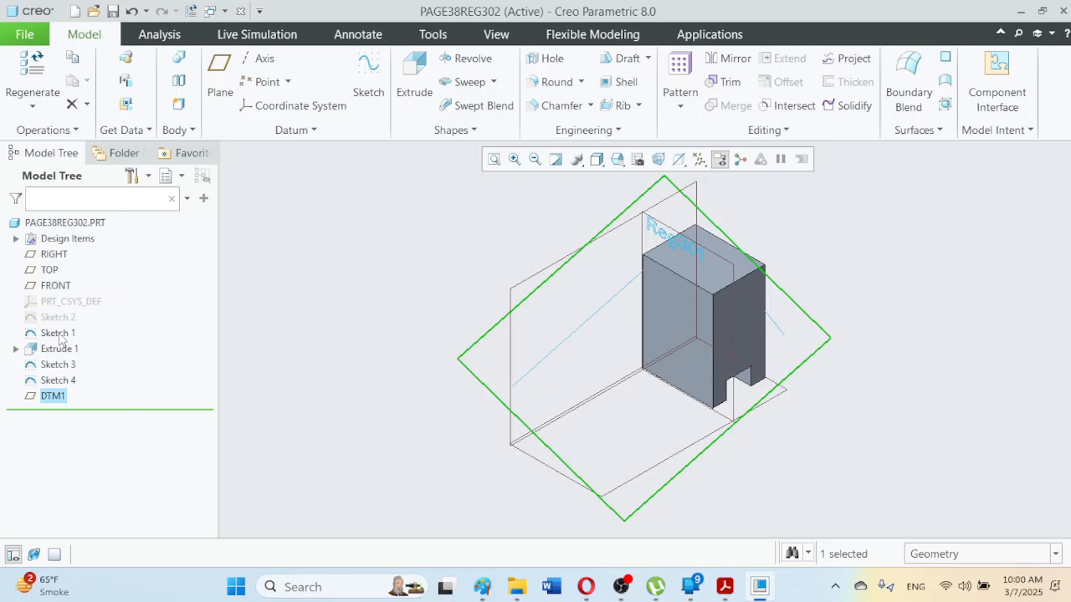
left_click(132, 12)
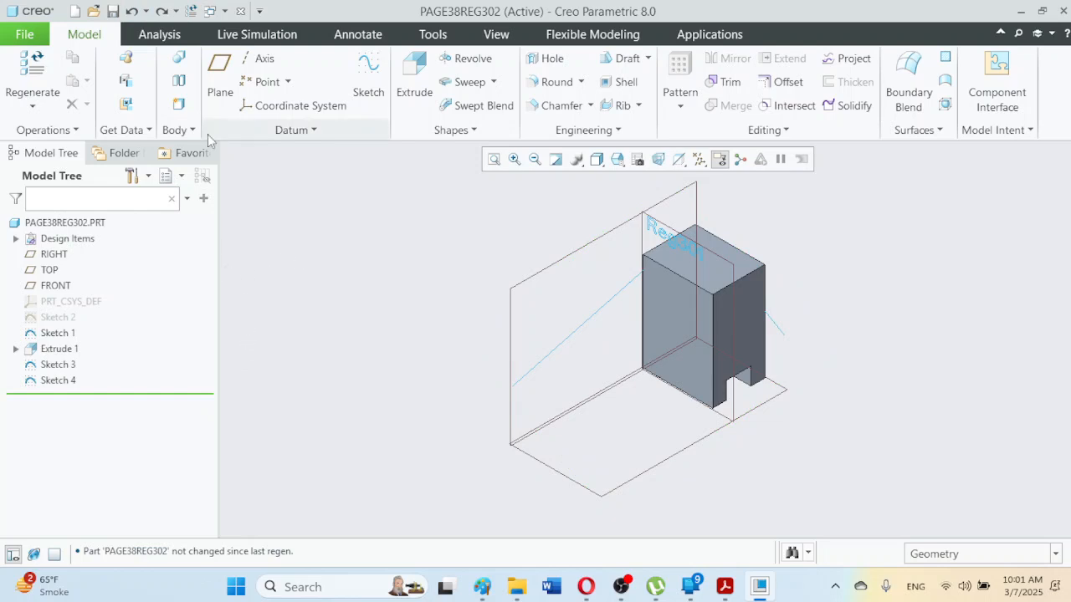
Step: Begin a datum plane through the 15° line and the other line's free end, and remove the end-point reference
left_click(225, 90)
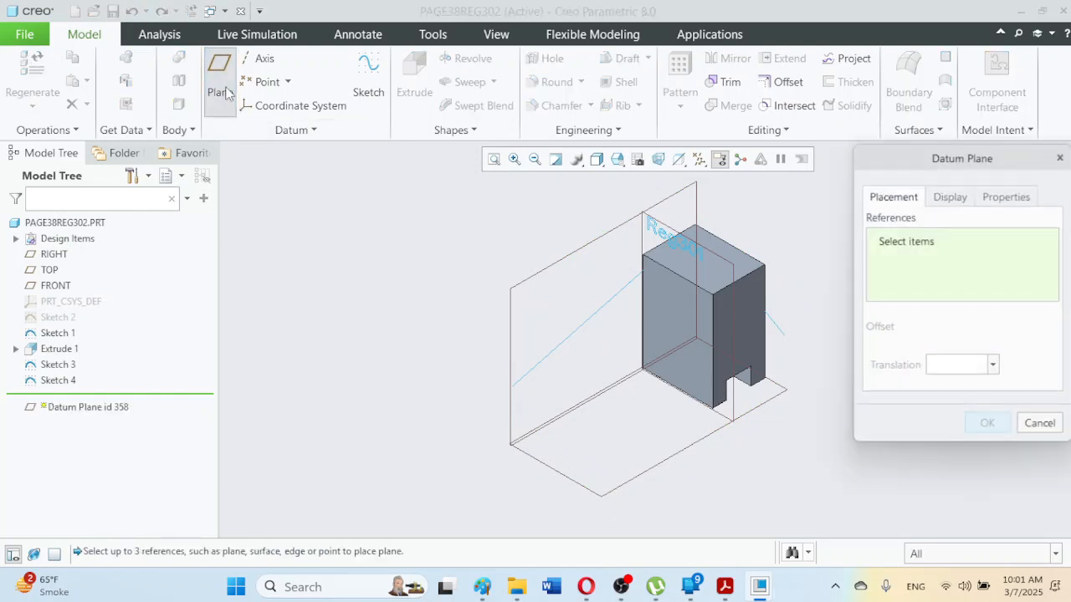
left_click(562, 343)
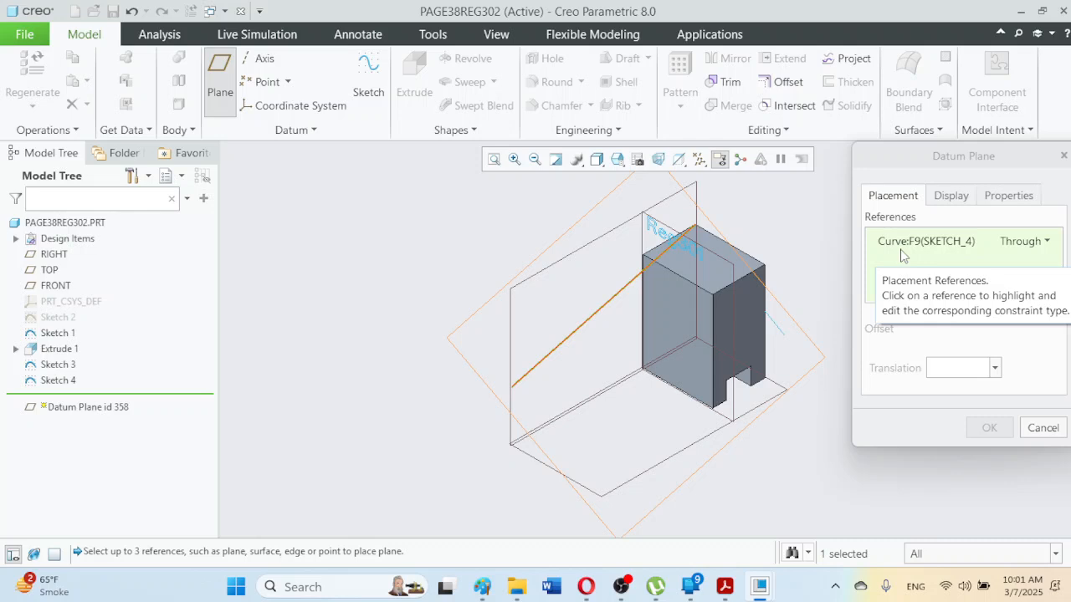
left_click(784, 338, "ctrl")
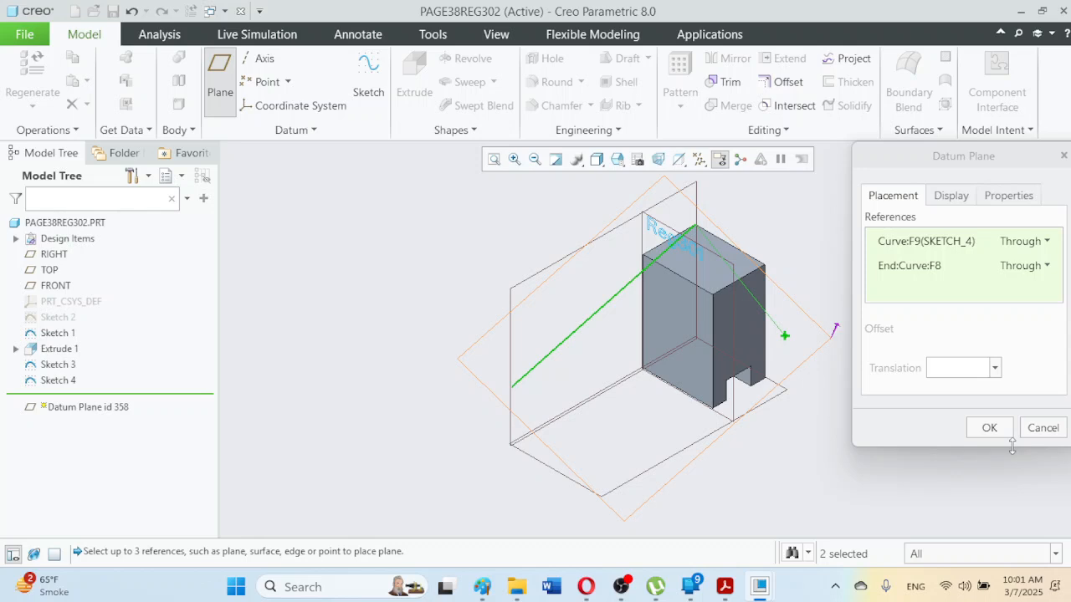
right_click(900, 268)
left_click(915, 275)
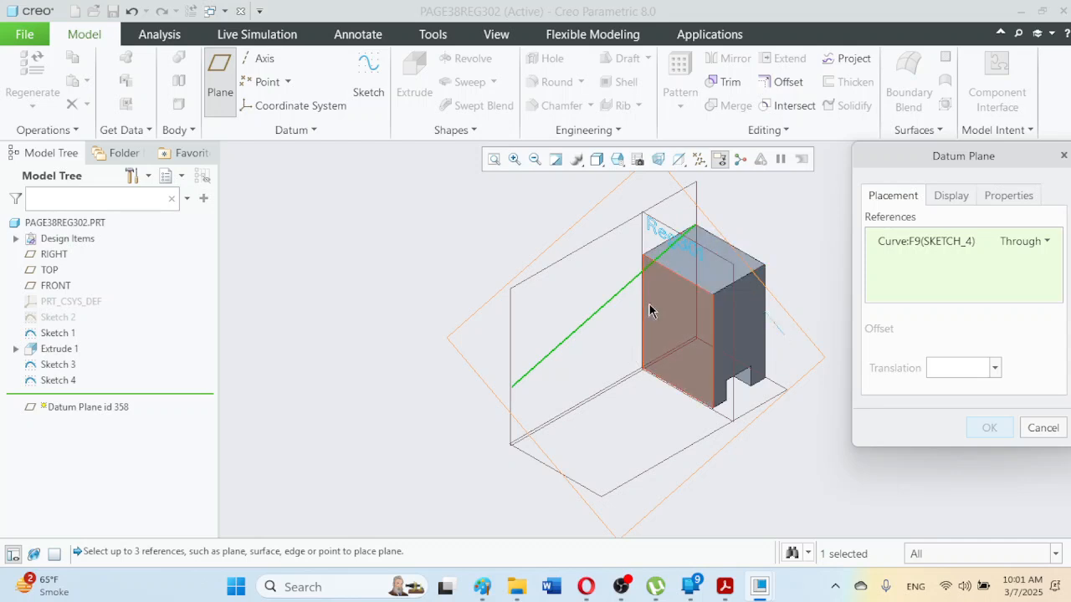
Step: Try the block's upper back corner as the plane's second reference and remove it again
left_click(695, 228)
left_click(694, 227, "ctrl")
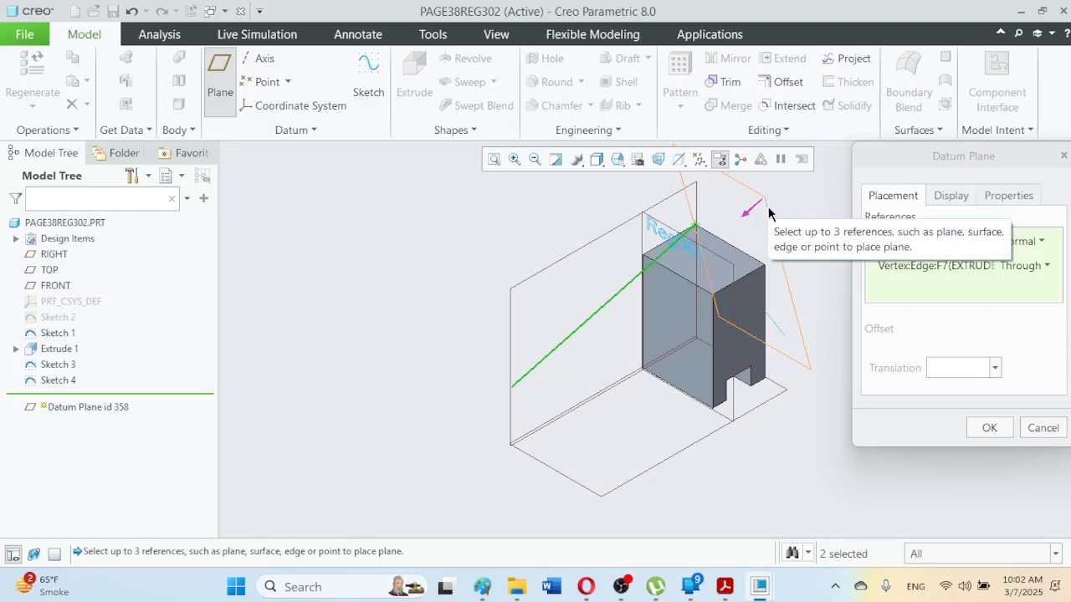
right_click(903, 267)
left_click(930, 280)
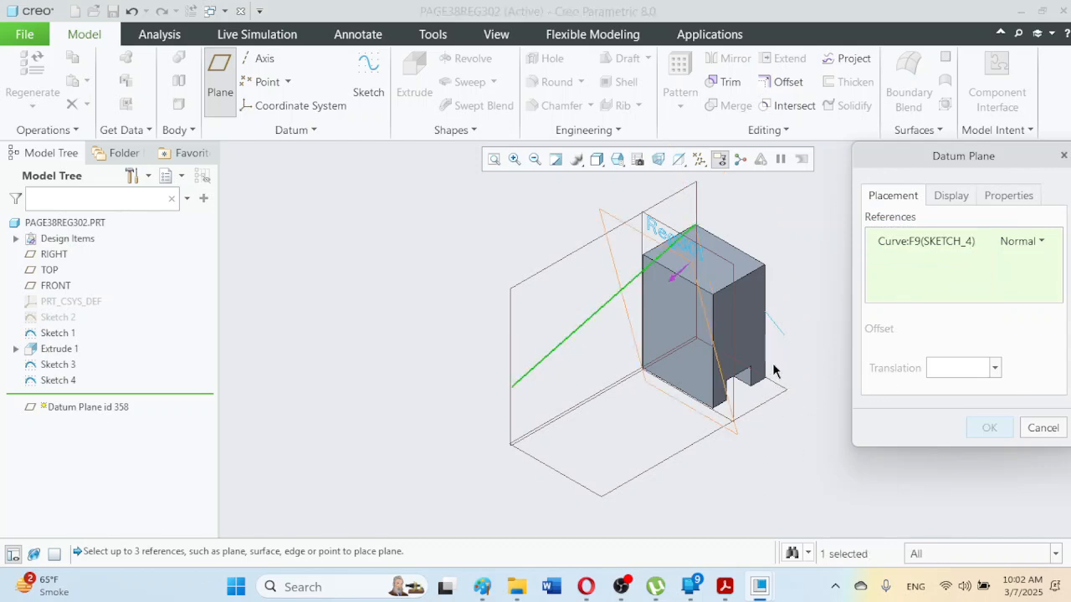
Step: Create the datum plane through the 15° line and the 30° line's free end, and undo it
left_click(785, 336, "ctrl")
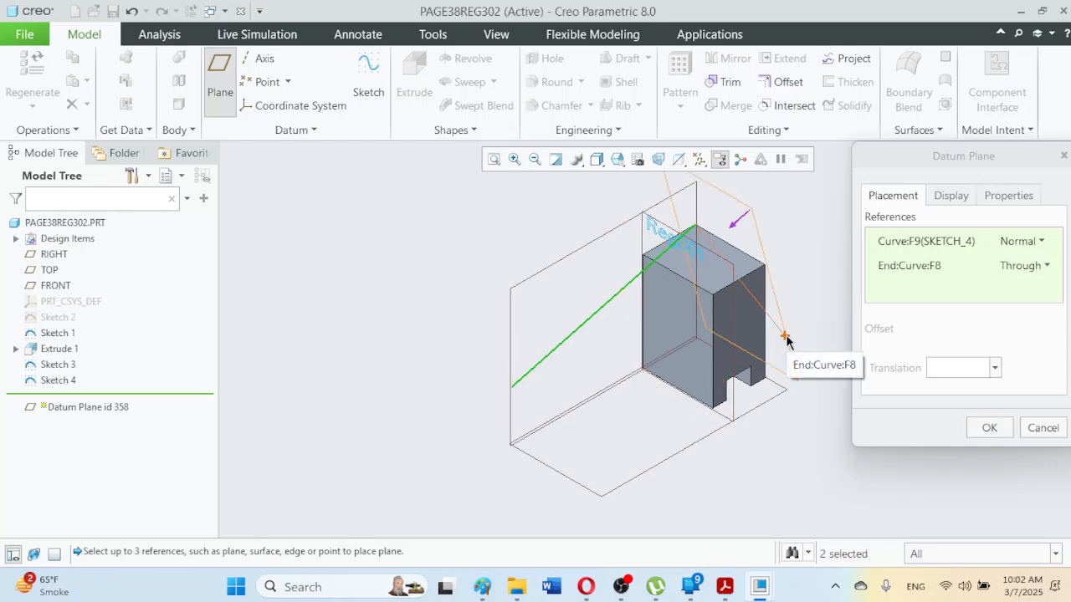
left_click(1041, 241)
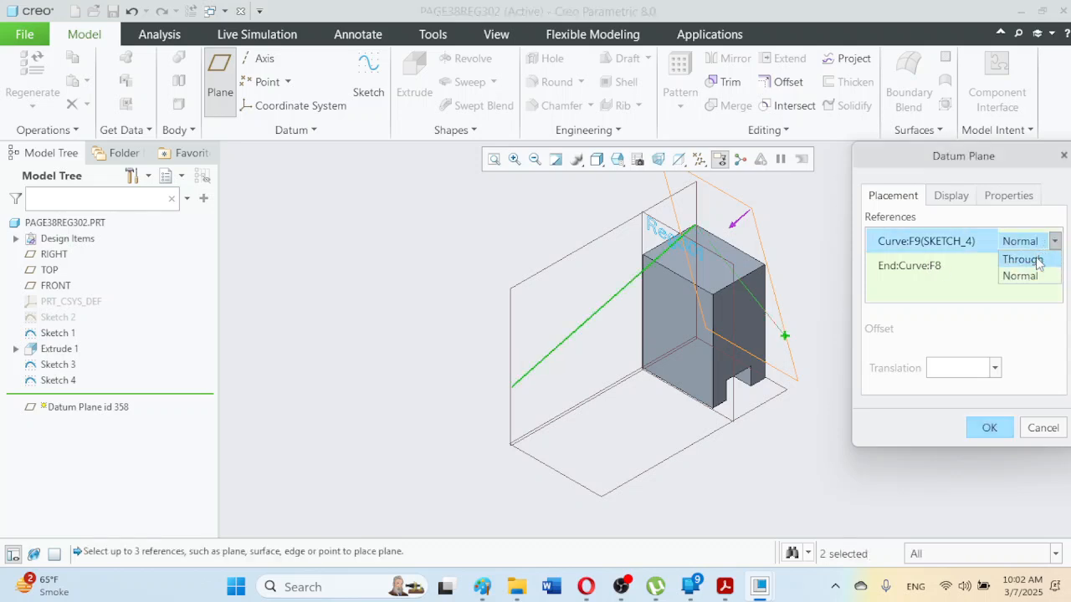
left_click(1022, 259)
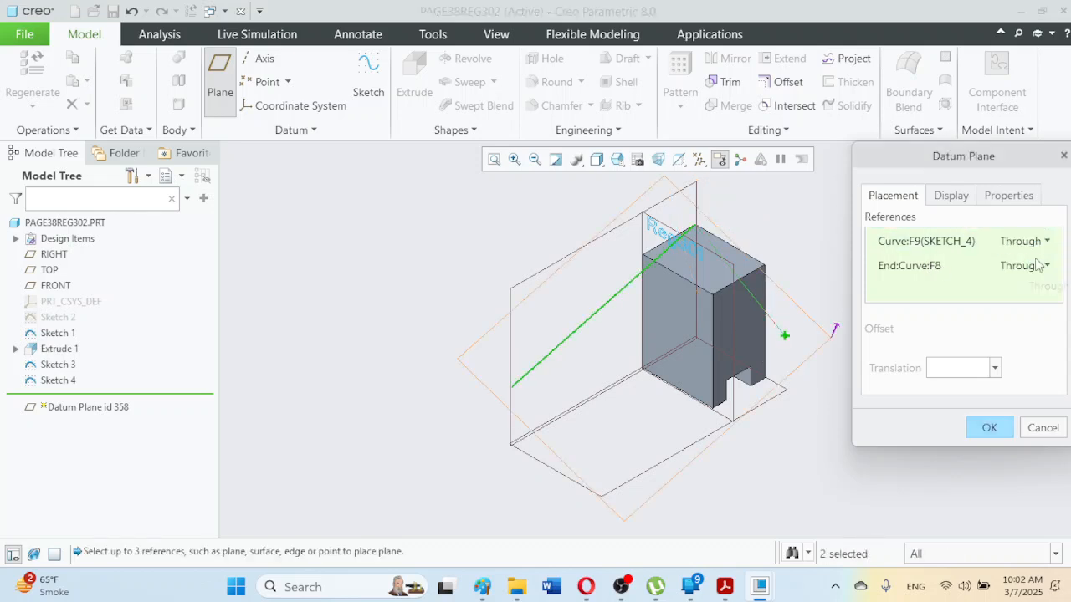
left_click(989, 428)
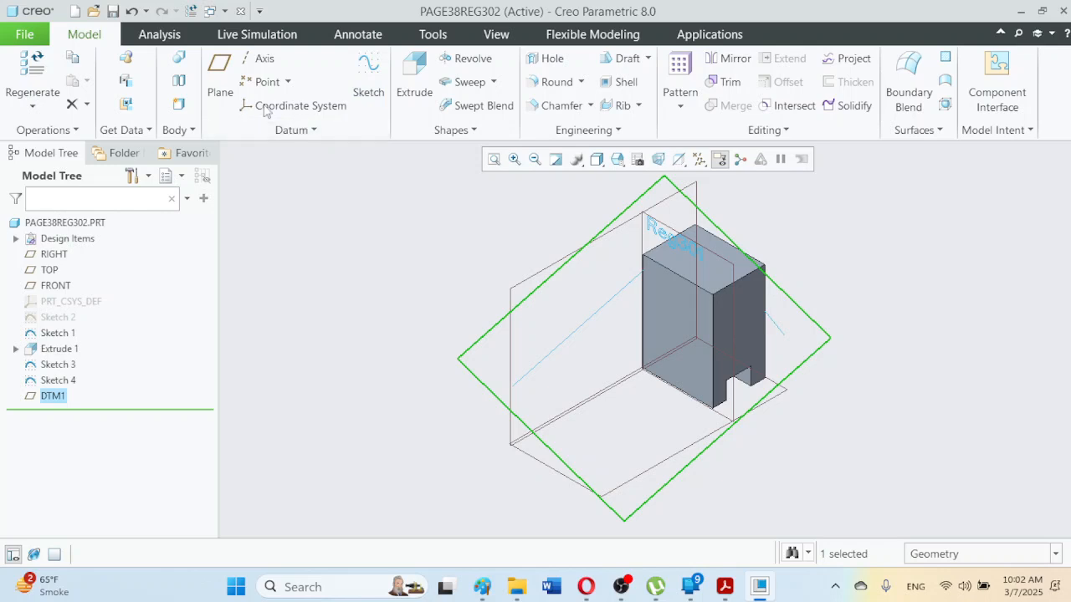
left_click(131, 12)
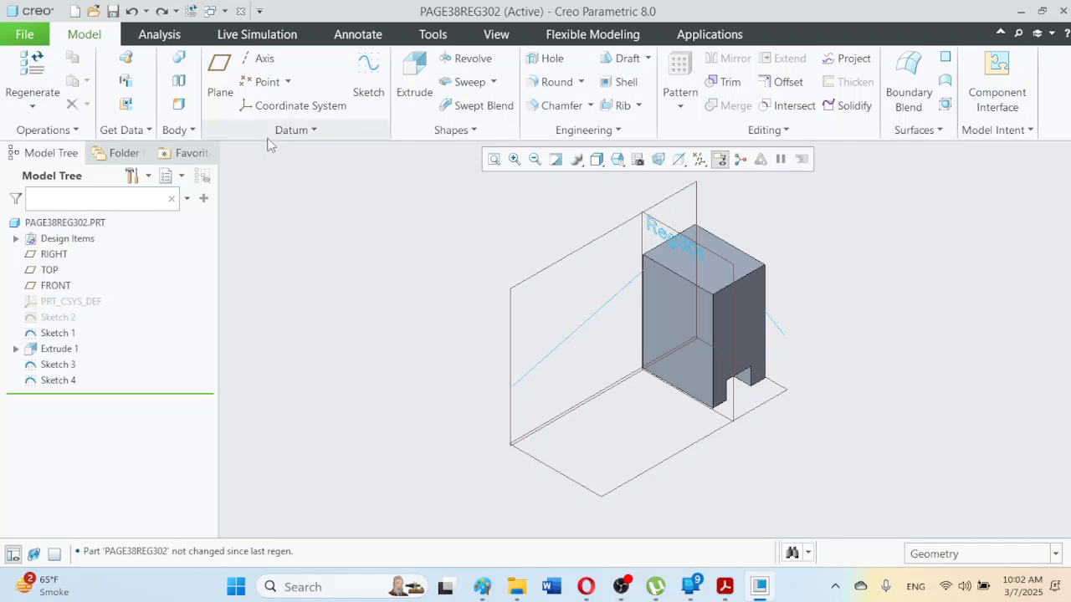
Step: Create a datum plane through the block's upper back corner and the free ends of both sloping lines
left_click(220, 83)
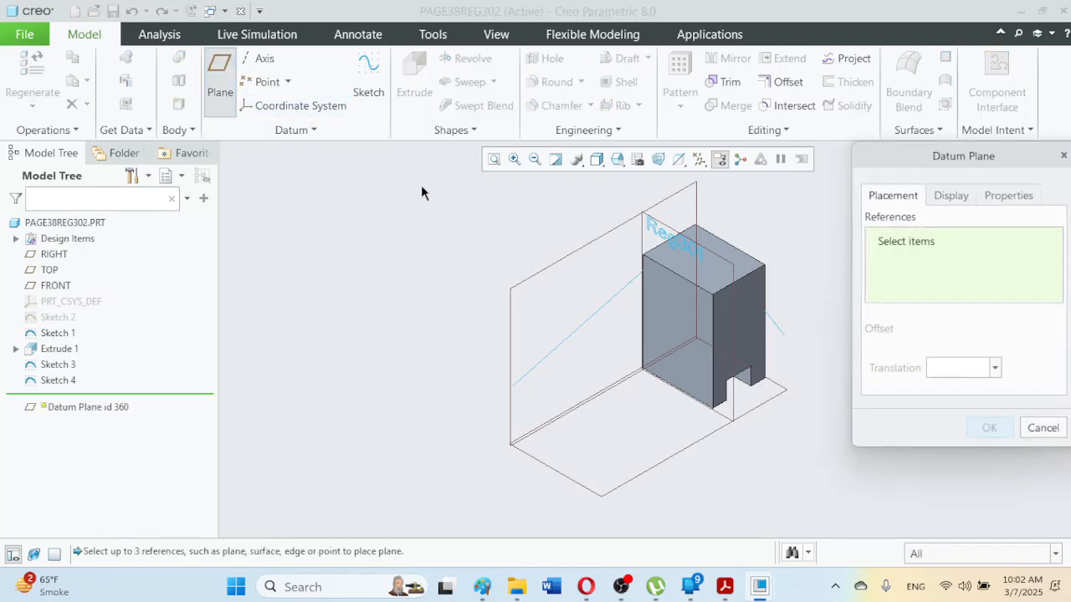
left_click(696, 225)
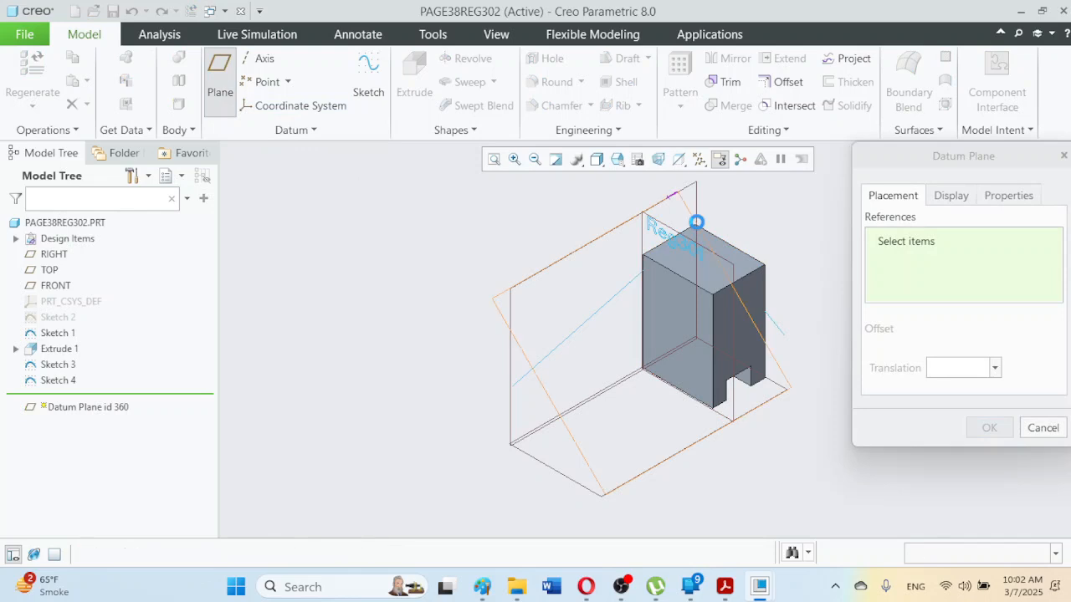
left_click(511, 387, "ctrl")
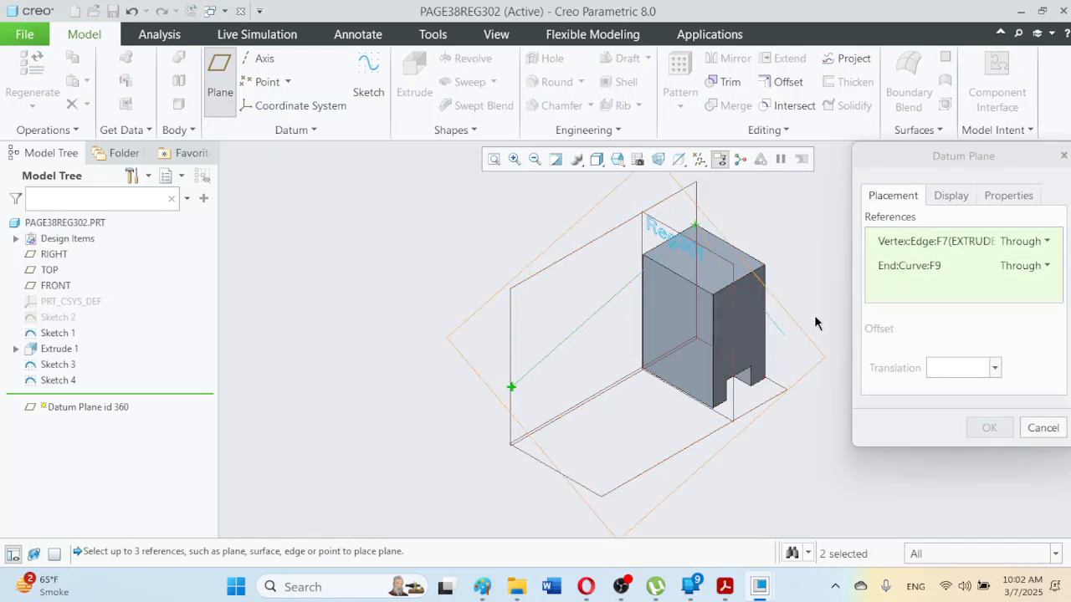
left_click(785, 336, "ctrl")
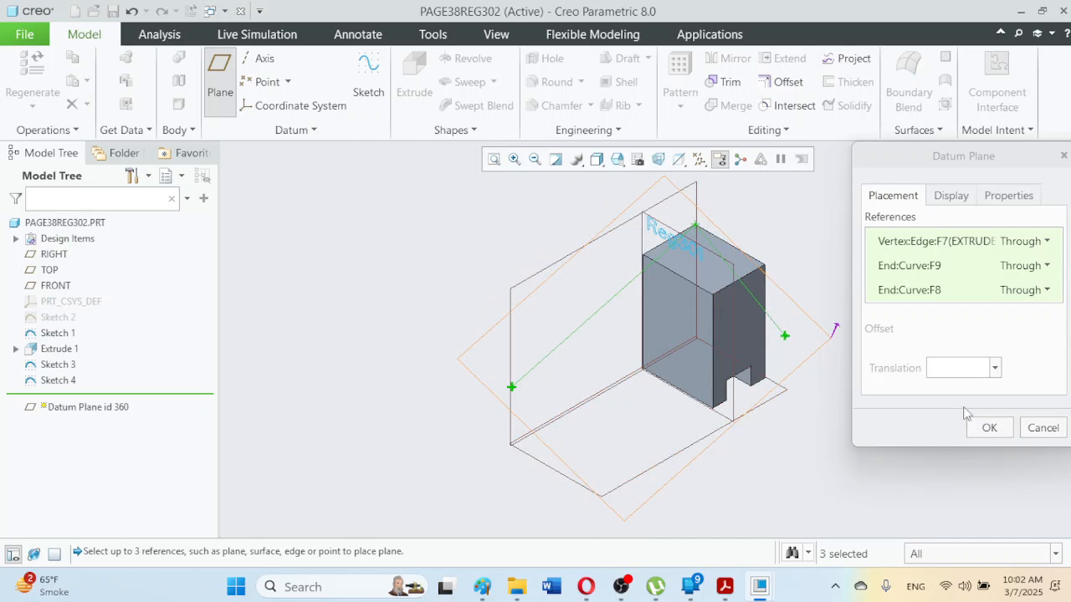
left_click(988, 427)
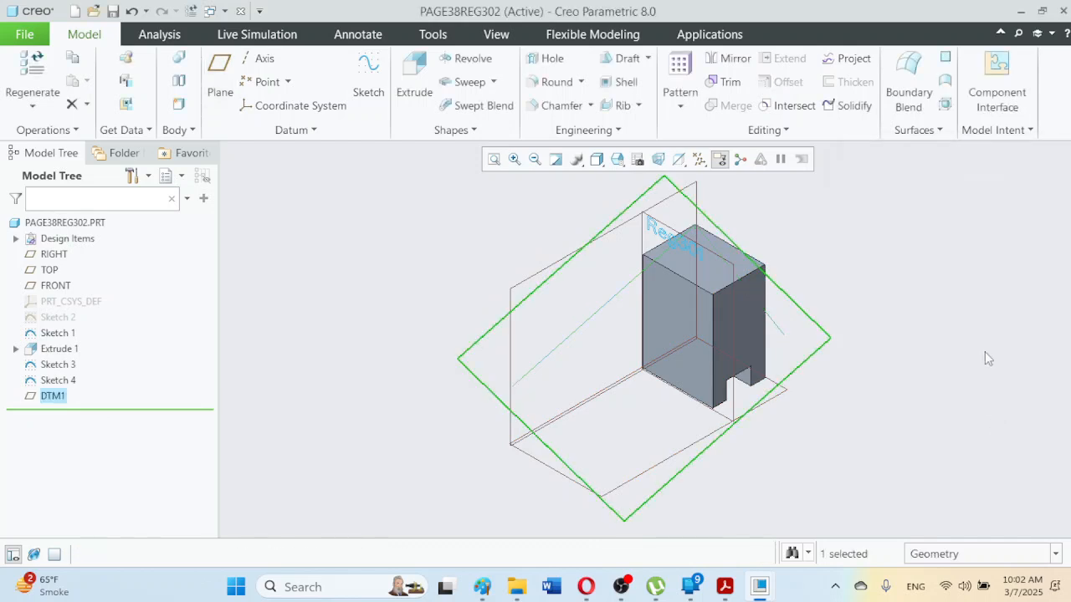
Step: Start an extrusion on the sloping datum plane and sketch a large centred rectangle extending beyond the block as its profile
left_click(412, 97)
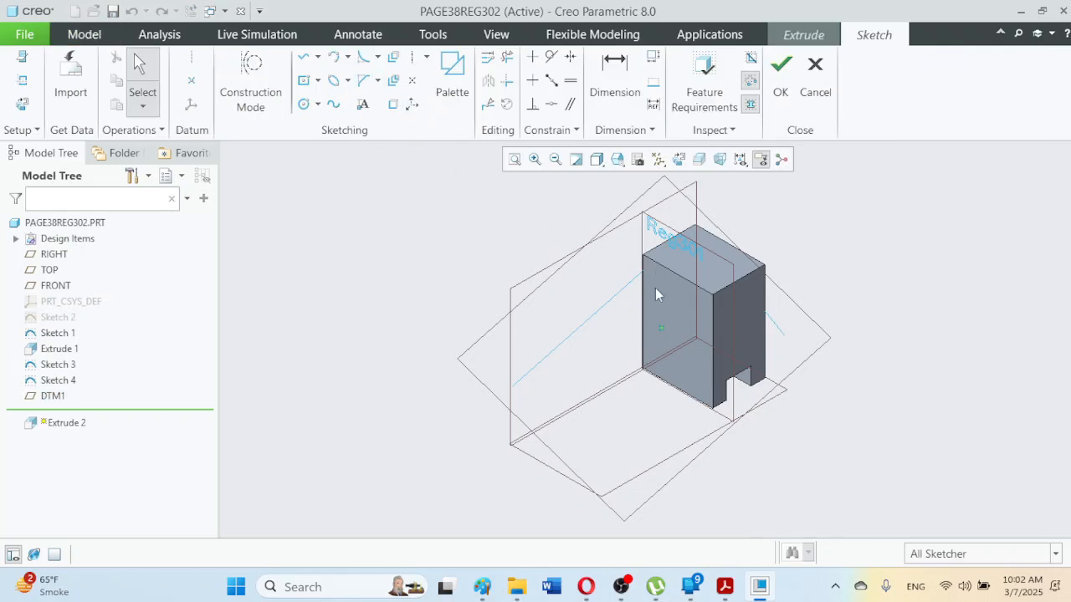
left_click(302, 82)
left_click(705, 296)
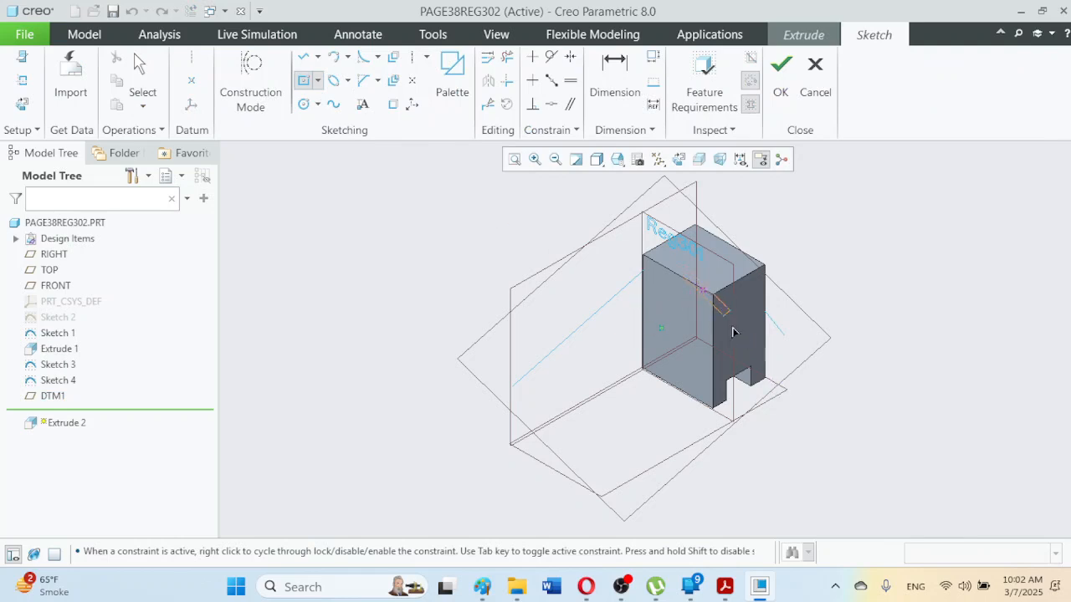
left_click(709, 494)
left_click(780, 84)
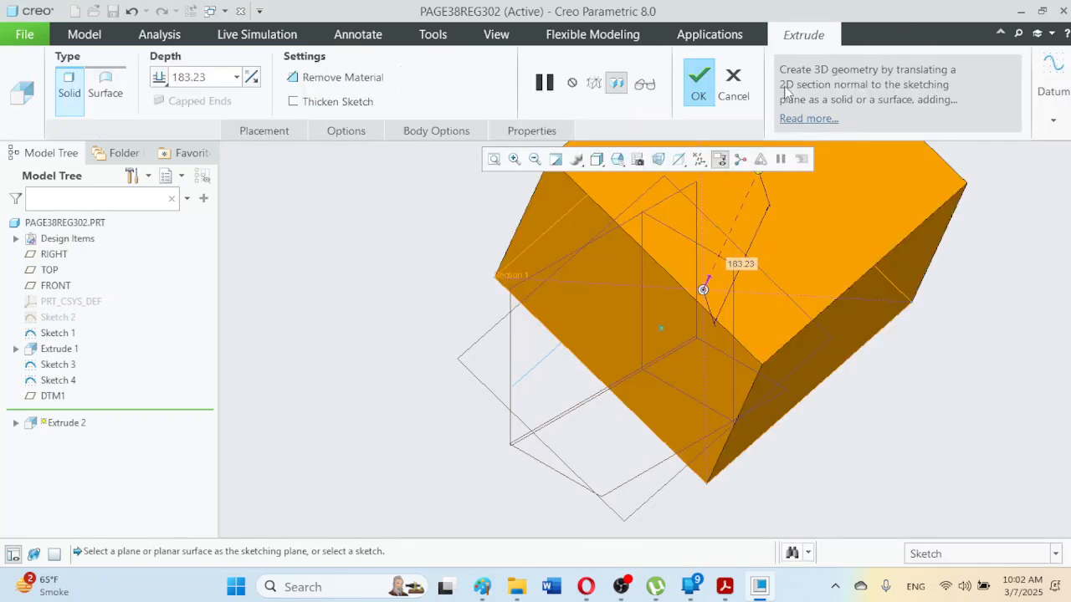
Step: Turn the extrusion on the sloping datum plane into a material-removing cut that trims the block's roof, and complete it
left_click(342, 84)
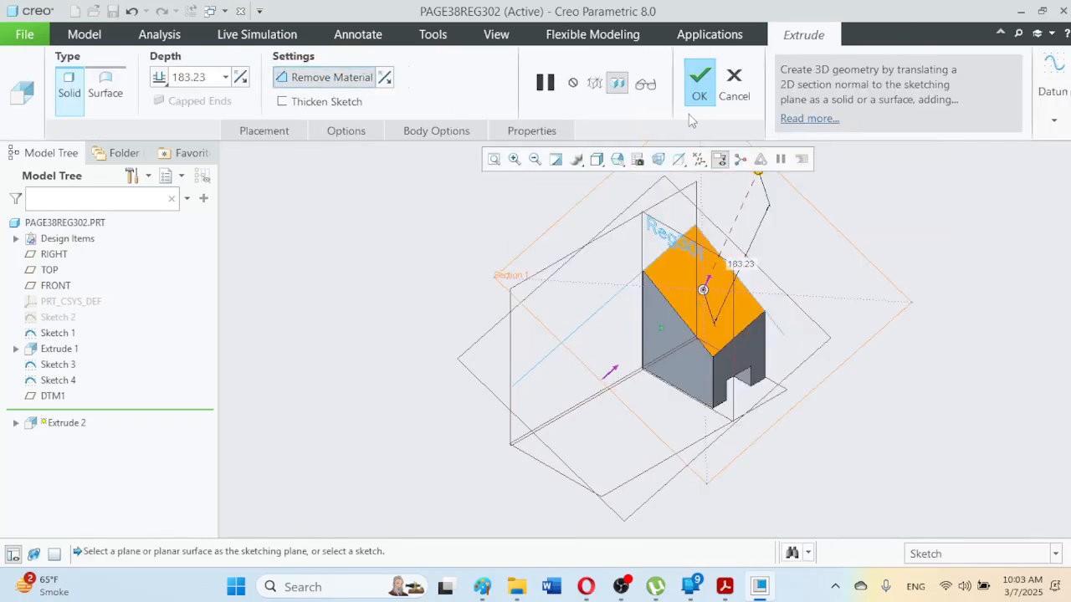
left_click(701, 84)
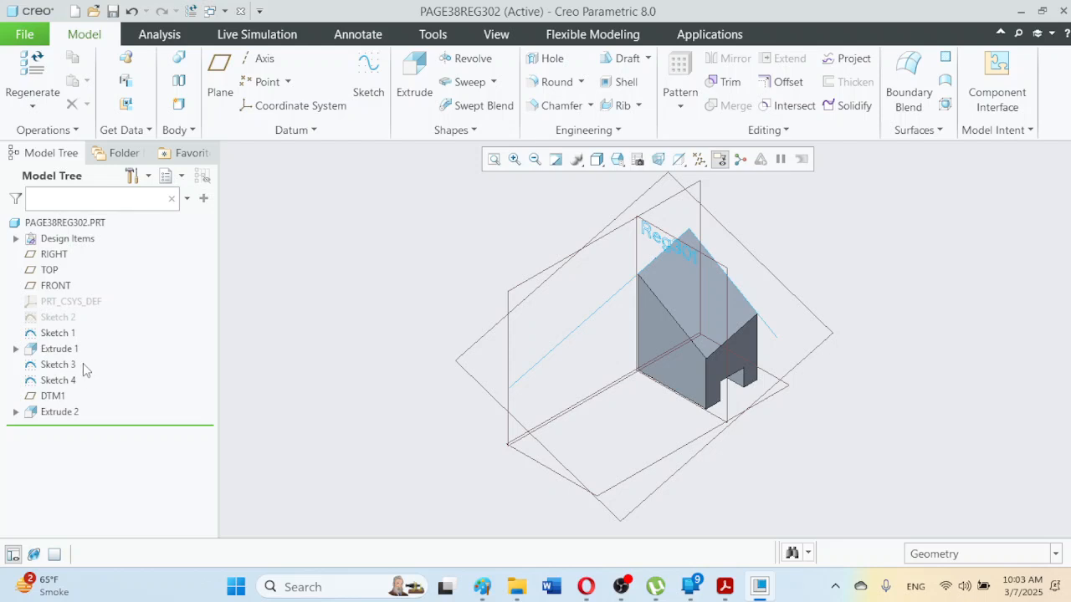
Step: Hide the two slope-line sketches, Sketch 3 and Sketch 4, together with the sloping datum plane DTM1
left_click(51, 395)
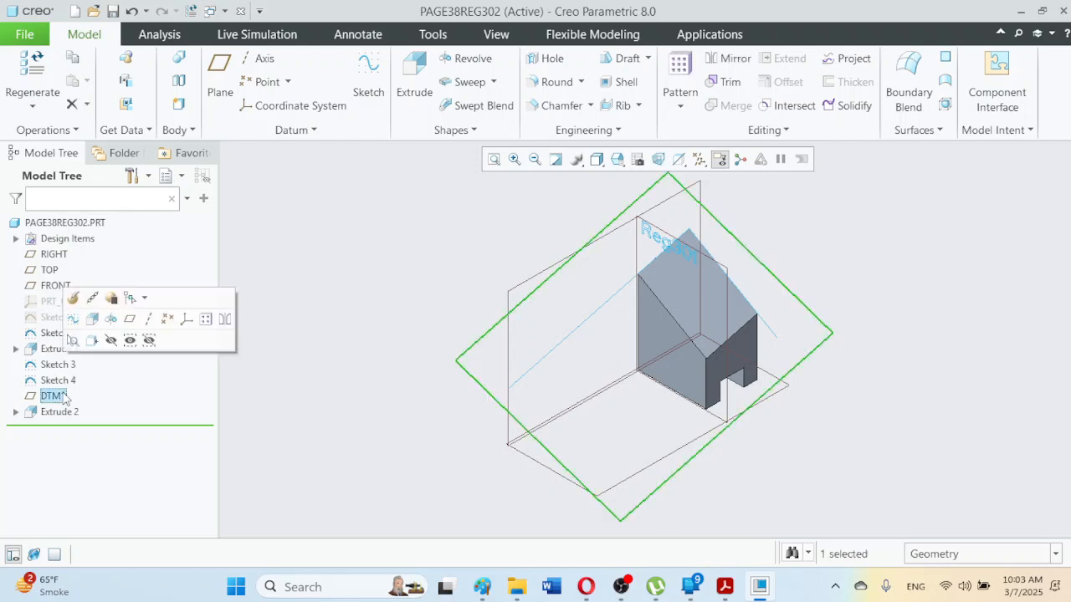
left_click(58, 380, "ctrl")
left_click(58, 365, "ctrl")
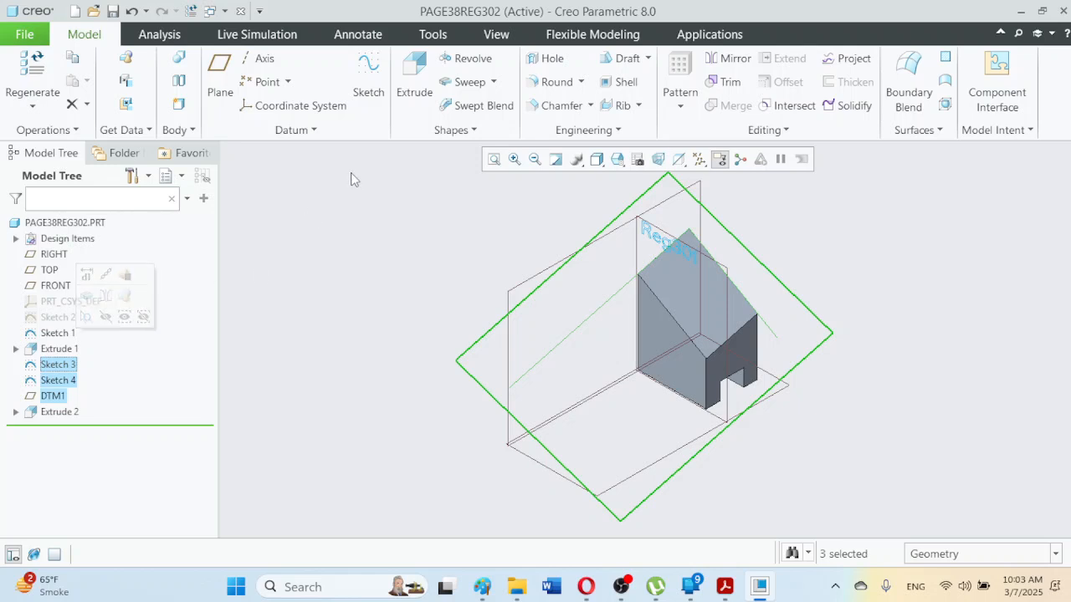
right_click(59, 369)
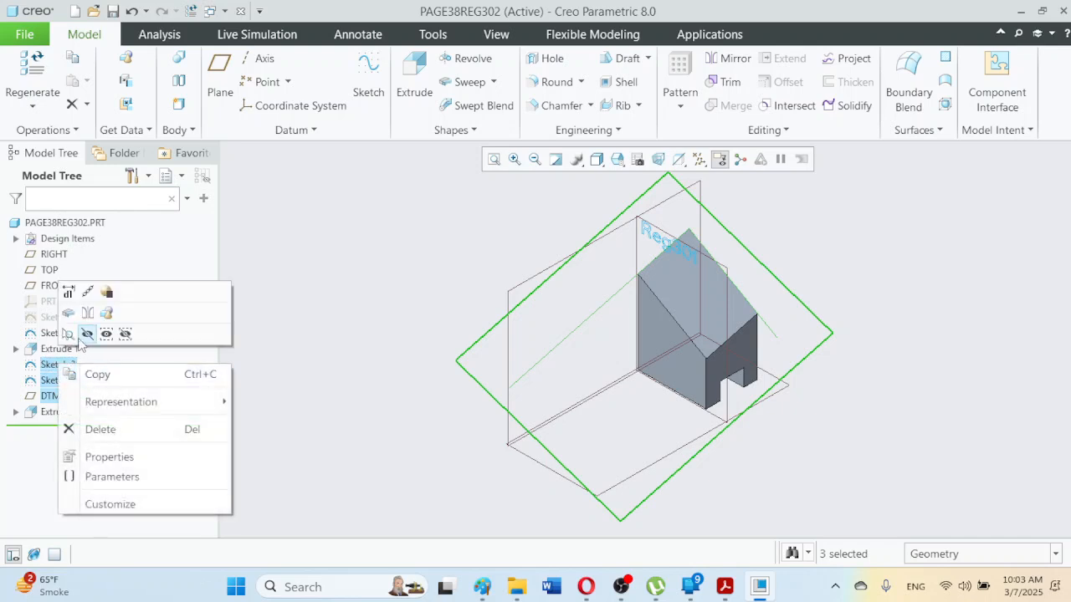
left_click(79, 337)
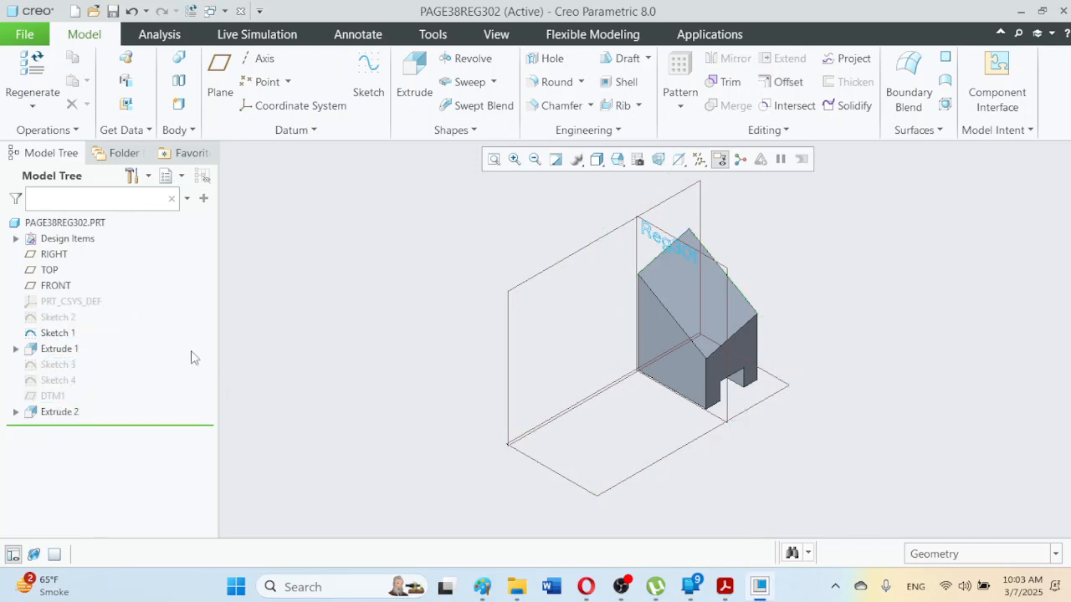
Step: Hide the RIGHT, TOP and FRONT datum planes
left_click(53, 255)
left_click(50, 271, "ctrl")
left_click(55, 286, "ctrl")
left_click(82, 227)
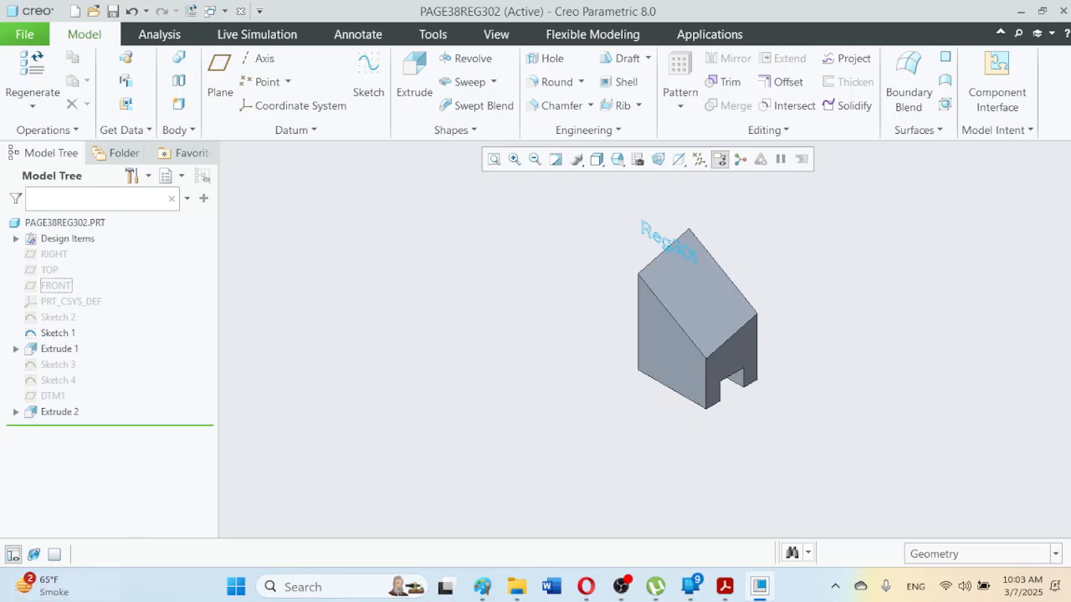
left_click(760, 585)
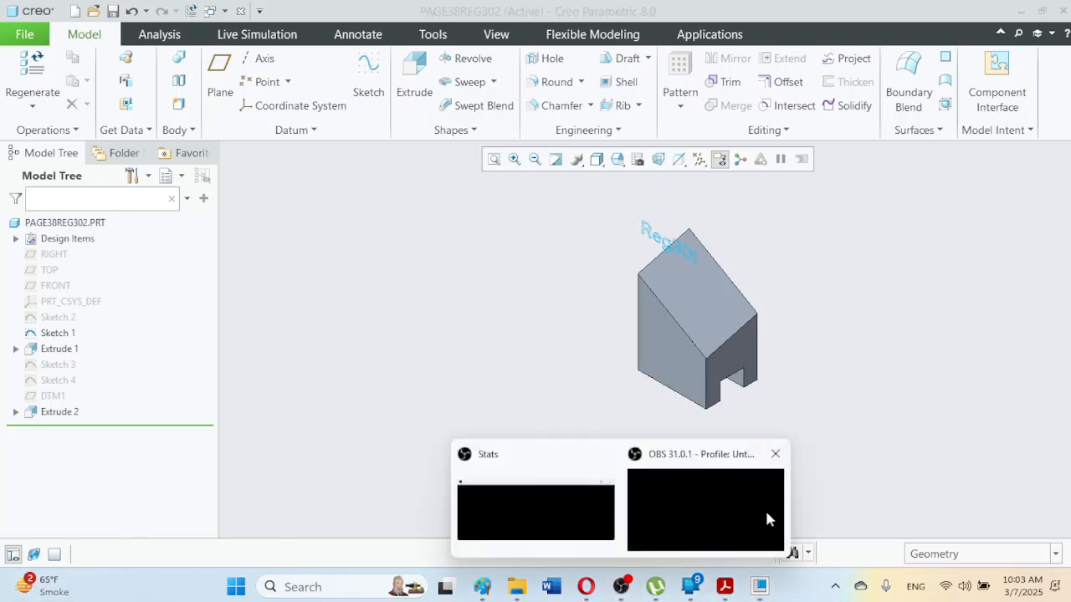